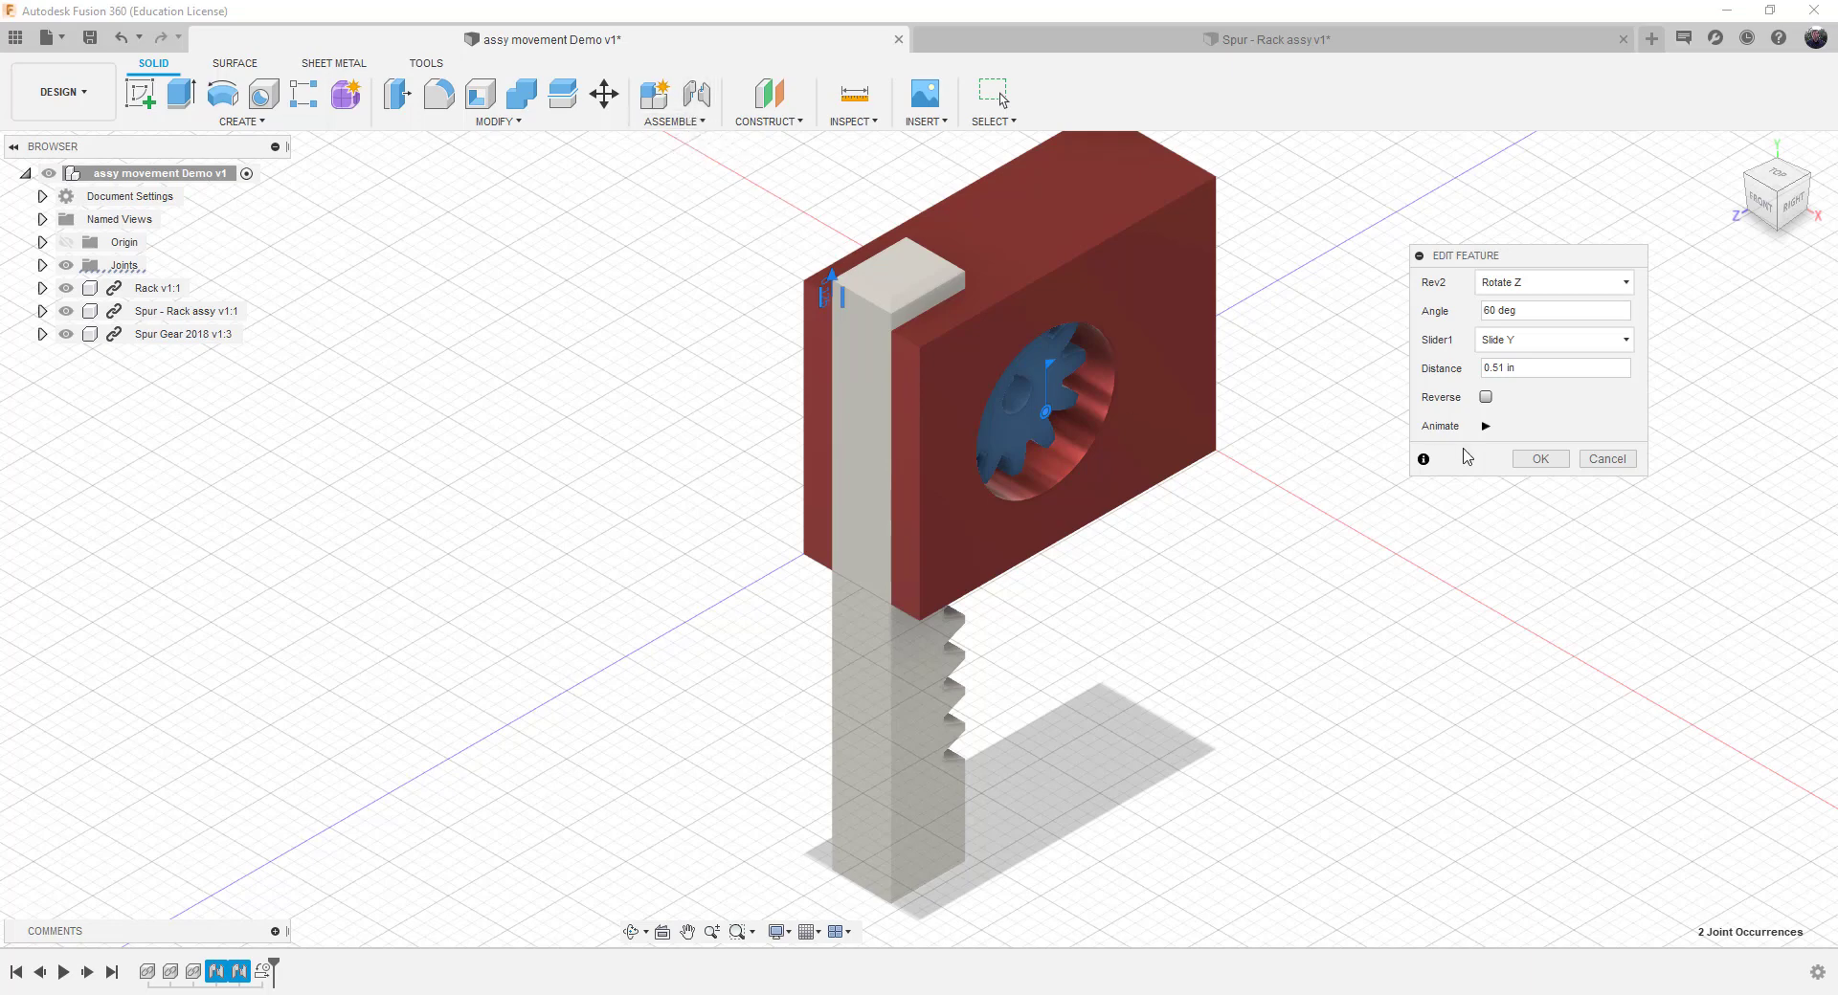
Play the existing motion link animation, watch it from the right and home views, then stop it.
{"action": "left_click", "coordinate": [1485, 426]}
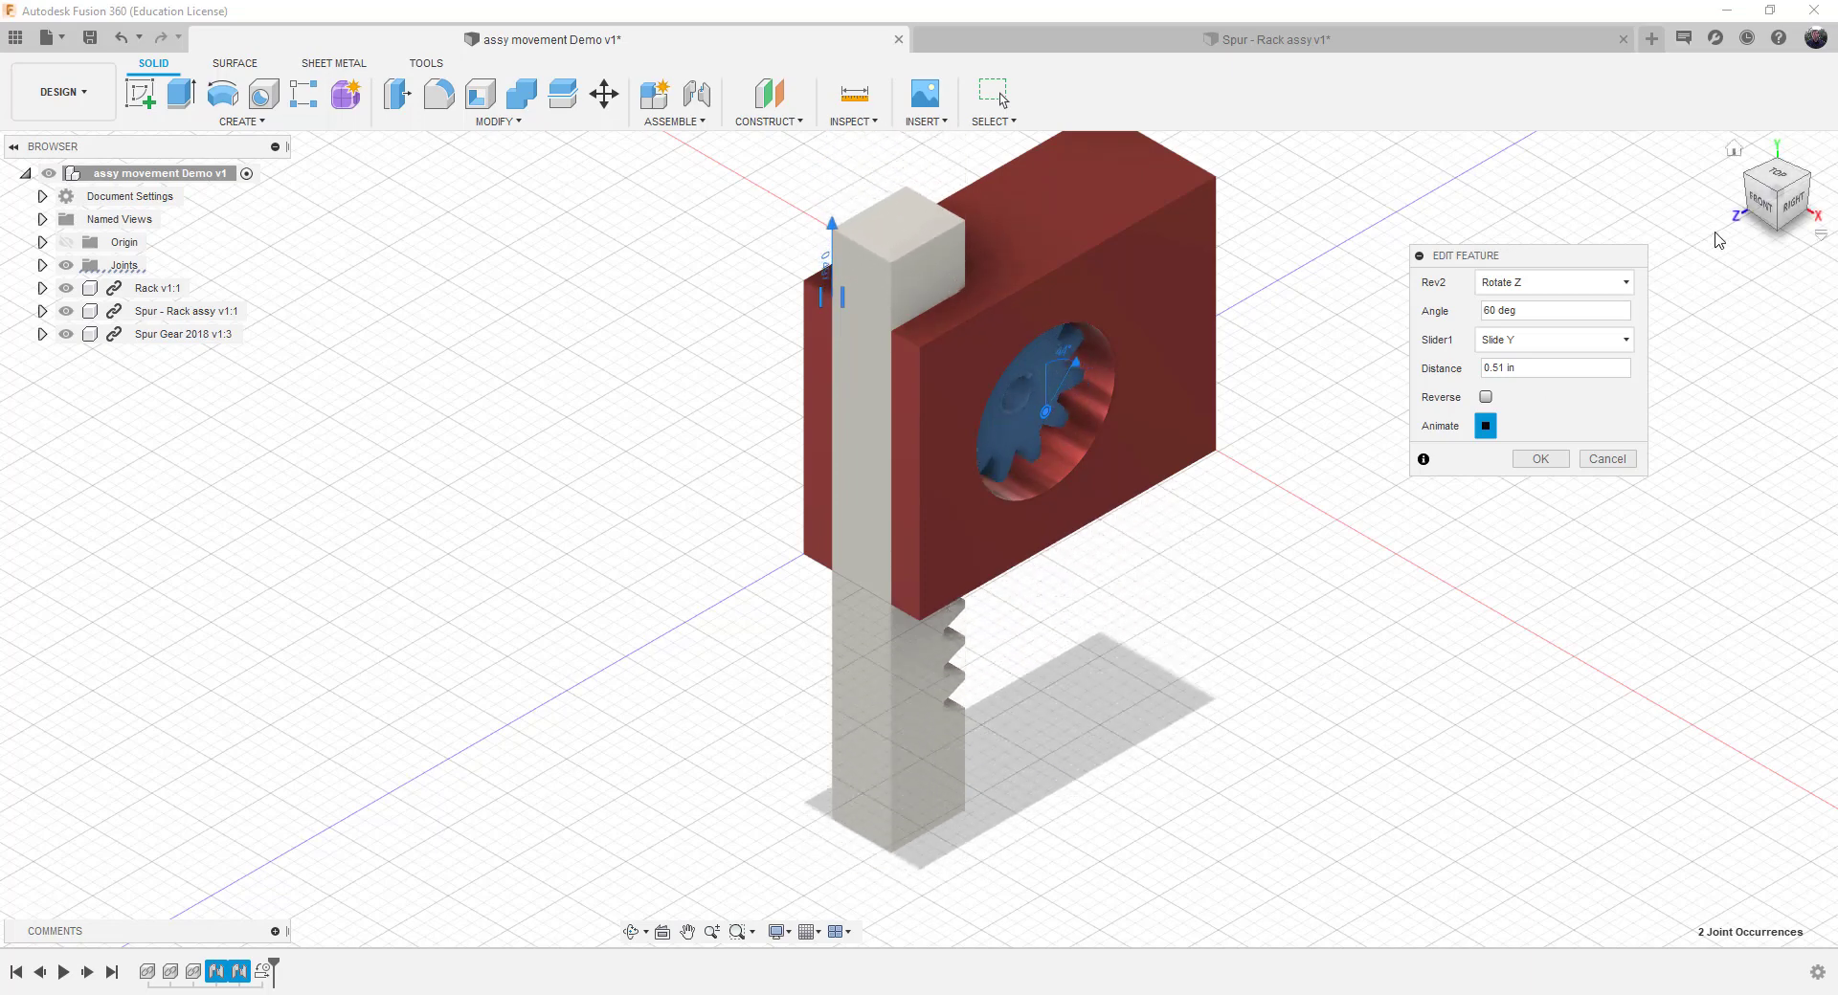
{"action": "left_click", "coordinate": [1786, 201]}
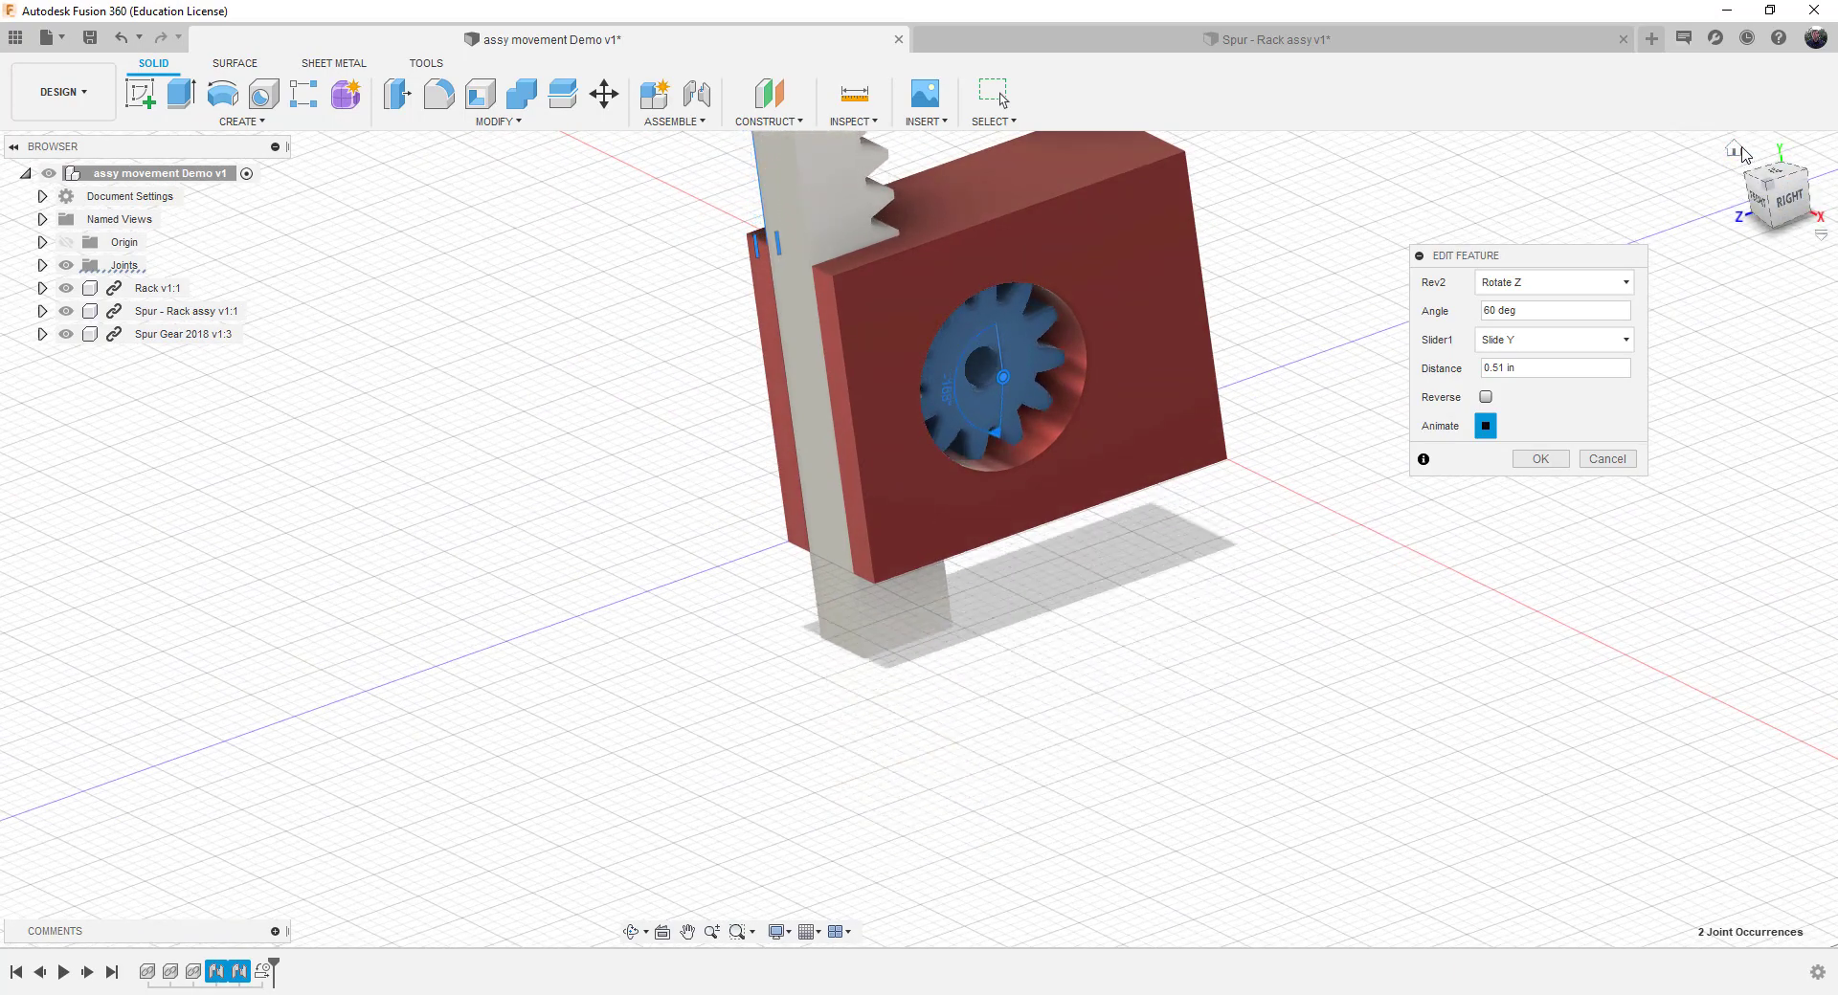
{"action": "left_click", "coordinate": [1735, 150]}
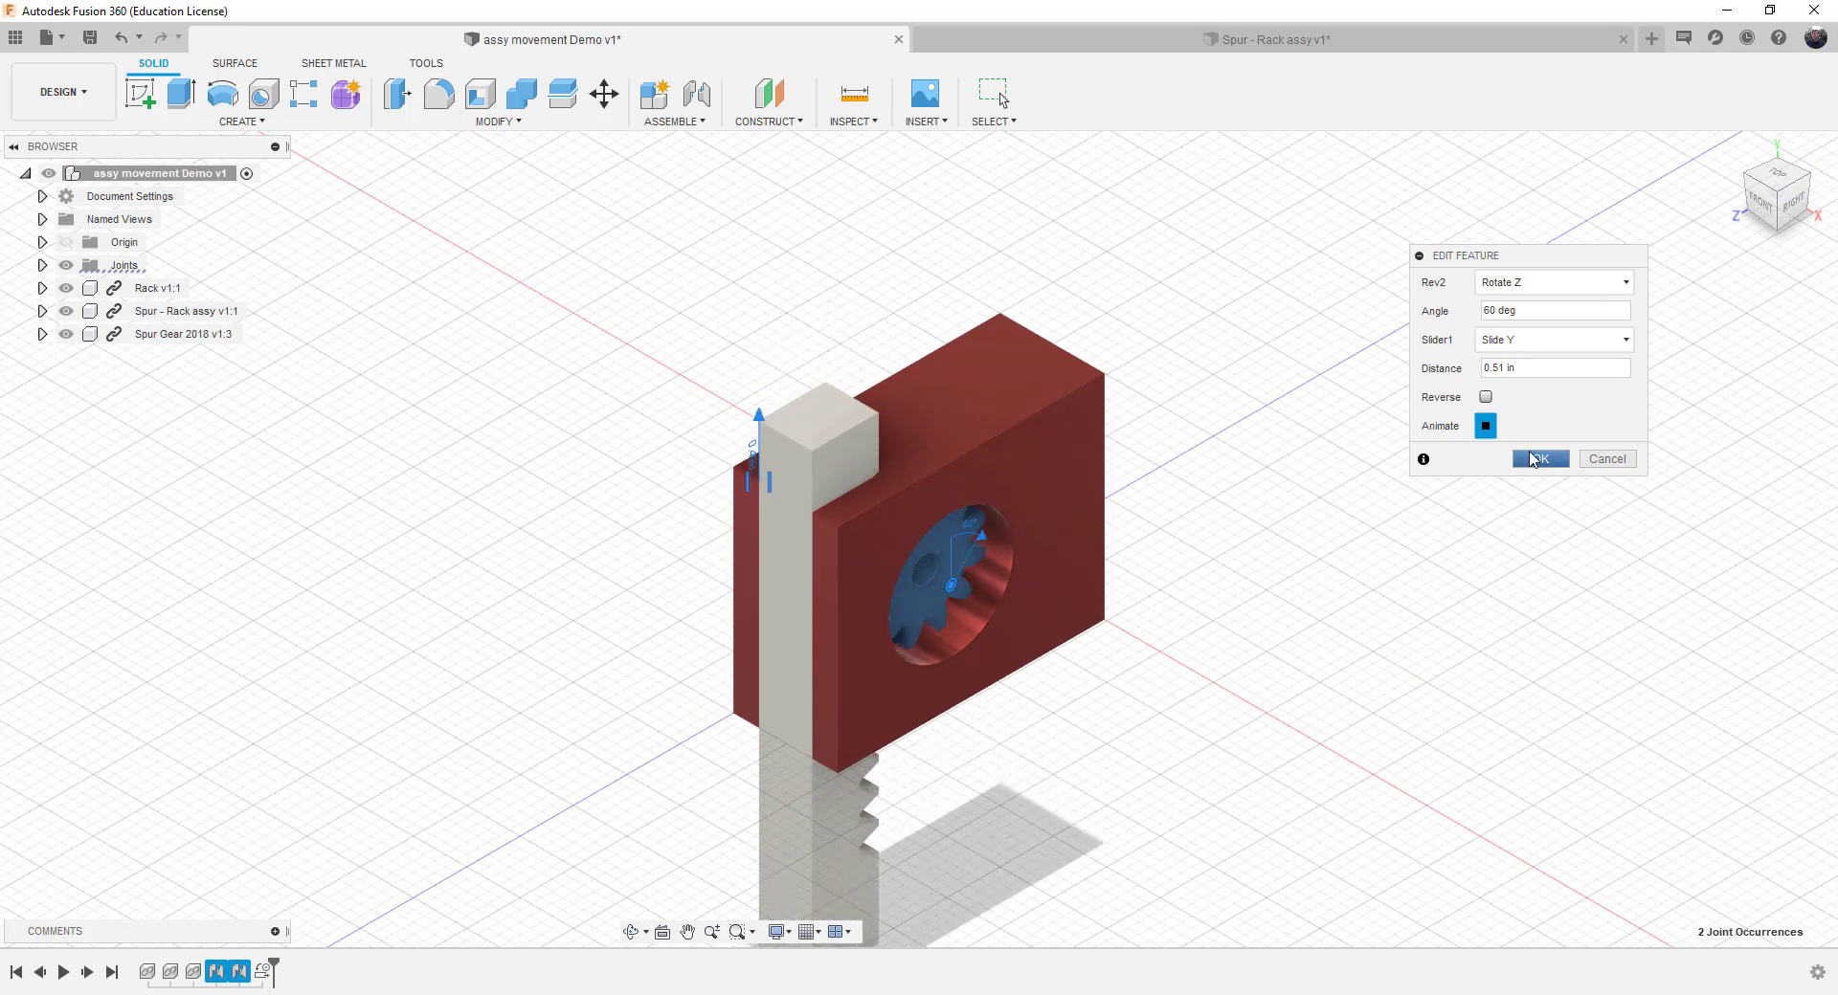
{"action": "left_click", "coordinate": [1485, 426]}
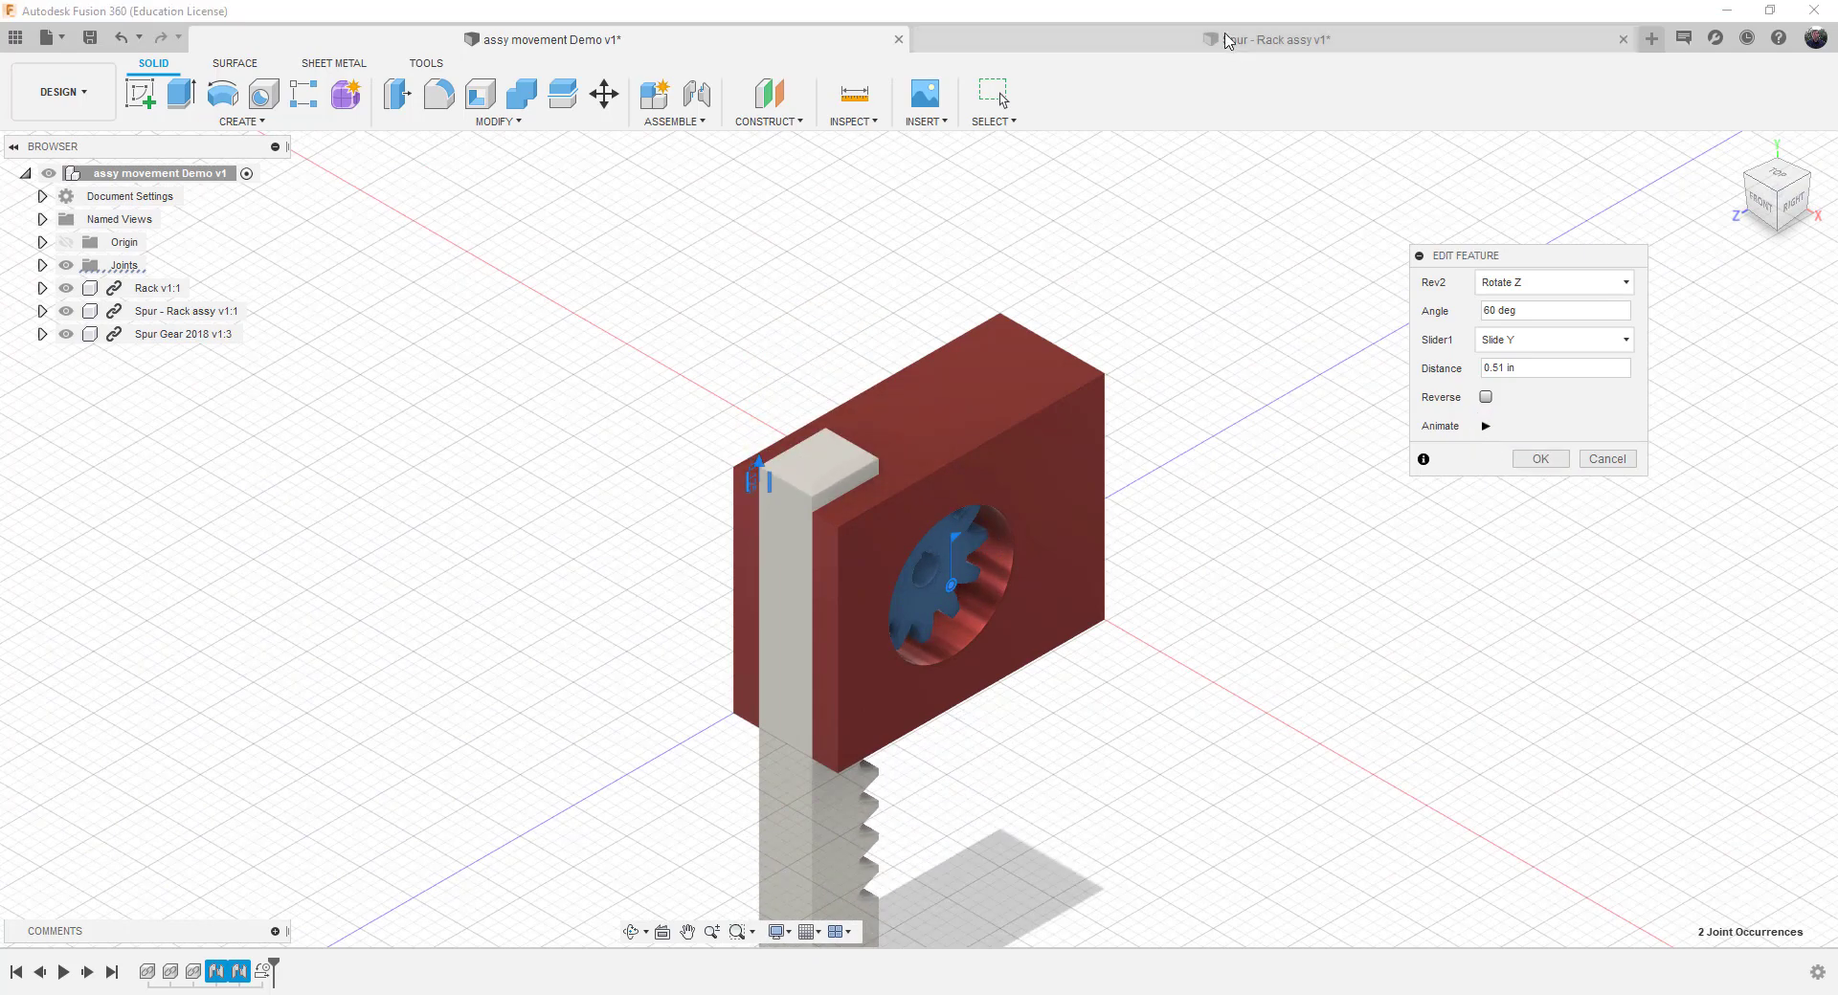
In Spur - Rack assy, give the housing red anodized aluminum and the gear blue anodized aluminum.
{"action": "left_click", "coordinate": [1252, 48]}
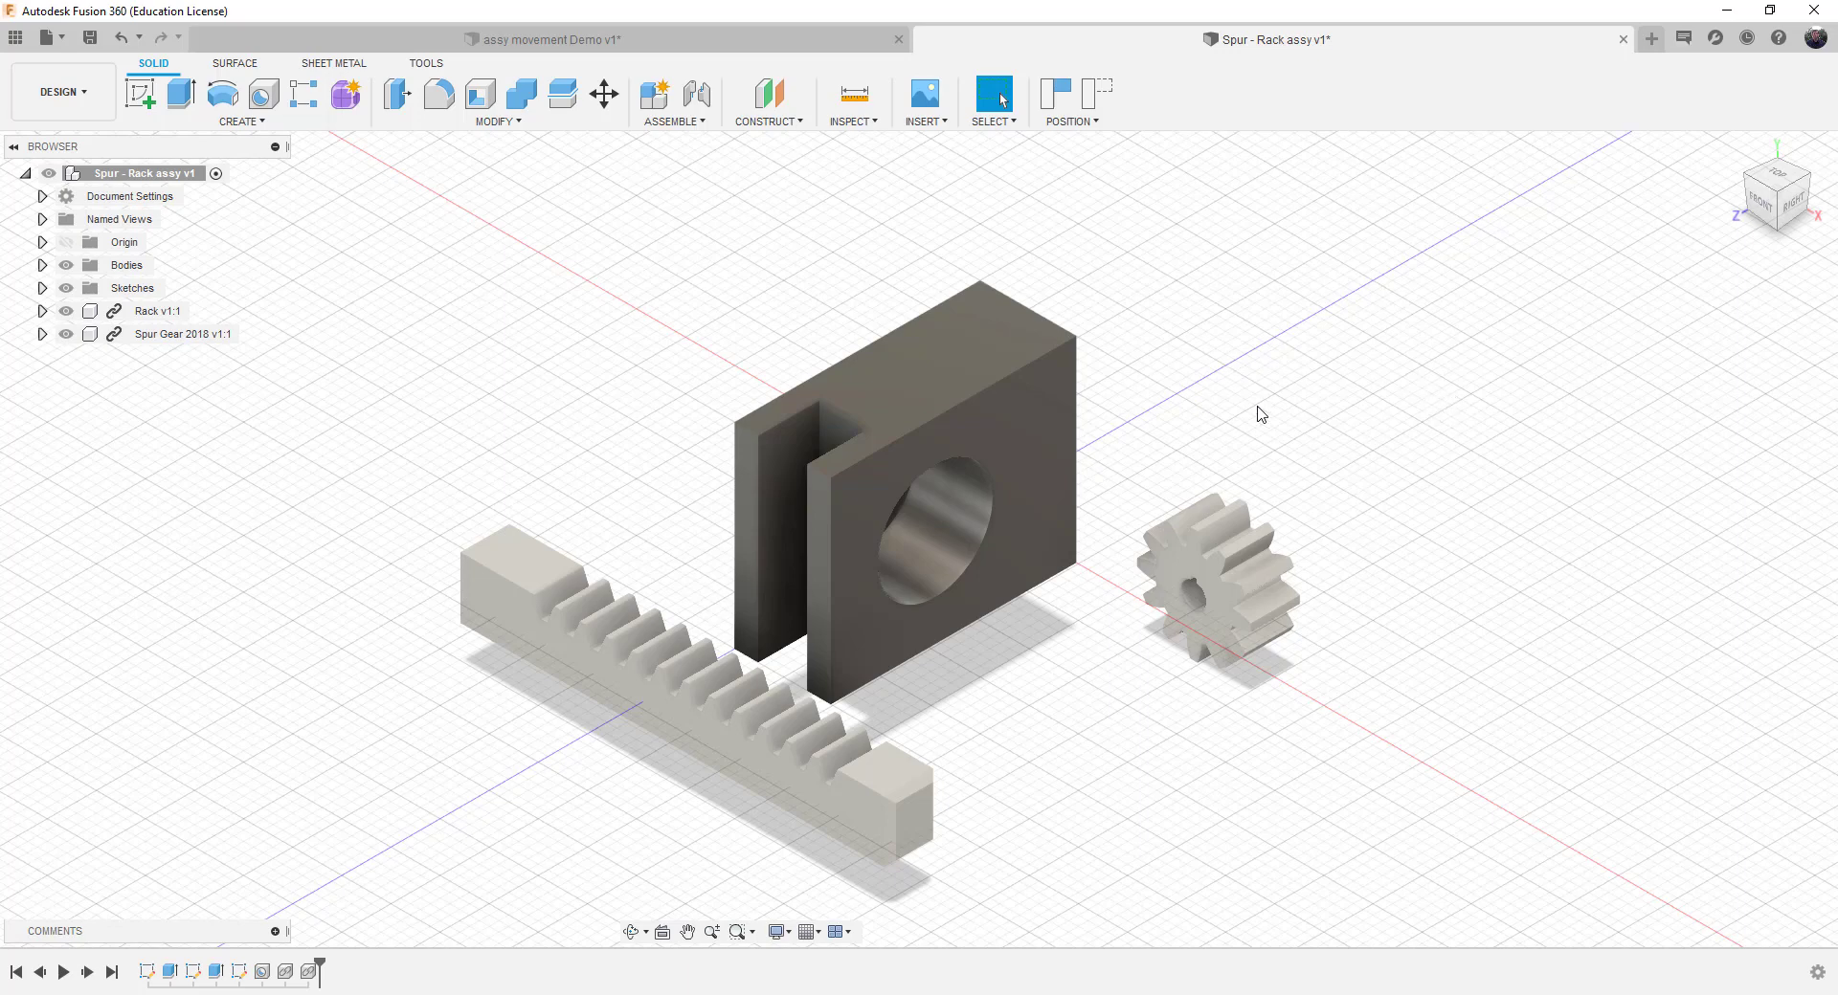
{"action": "right_click", "coordinate": [1016, 409]}
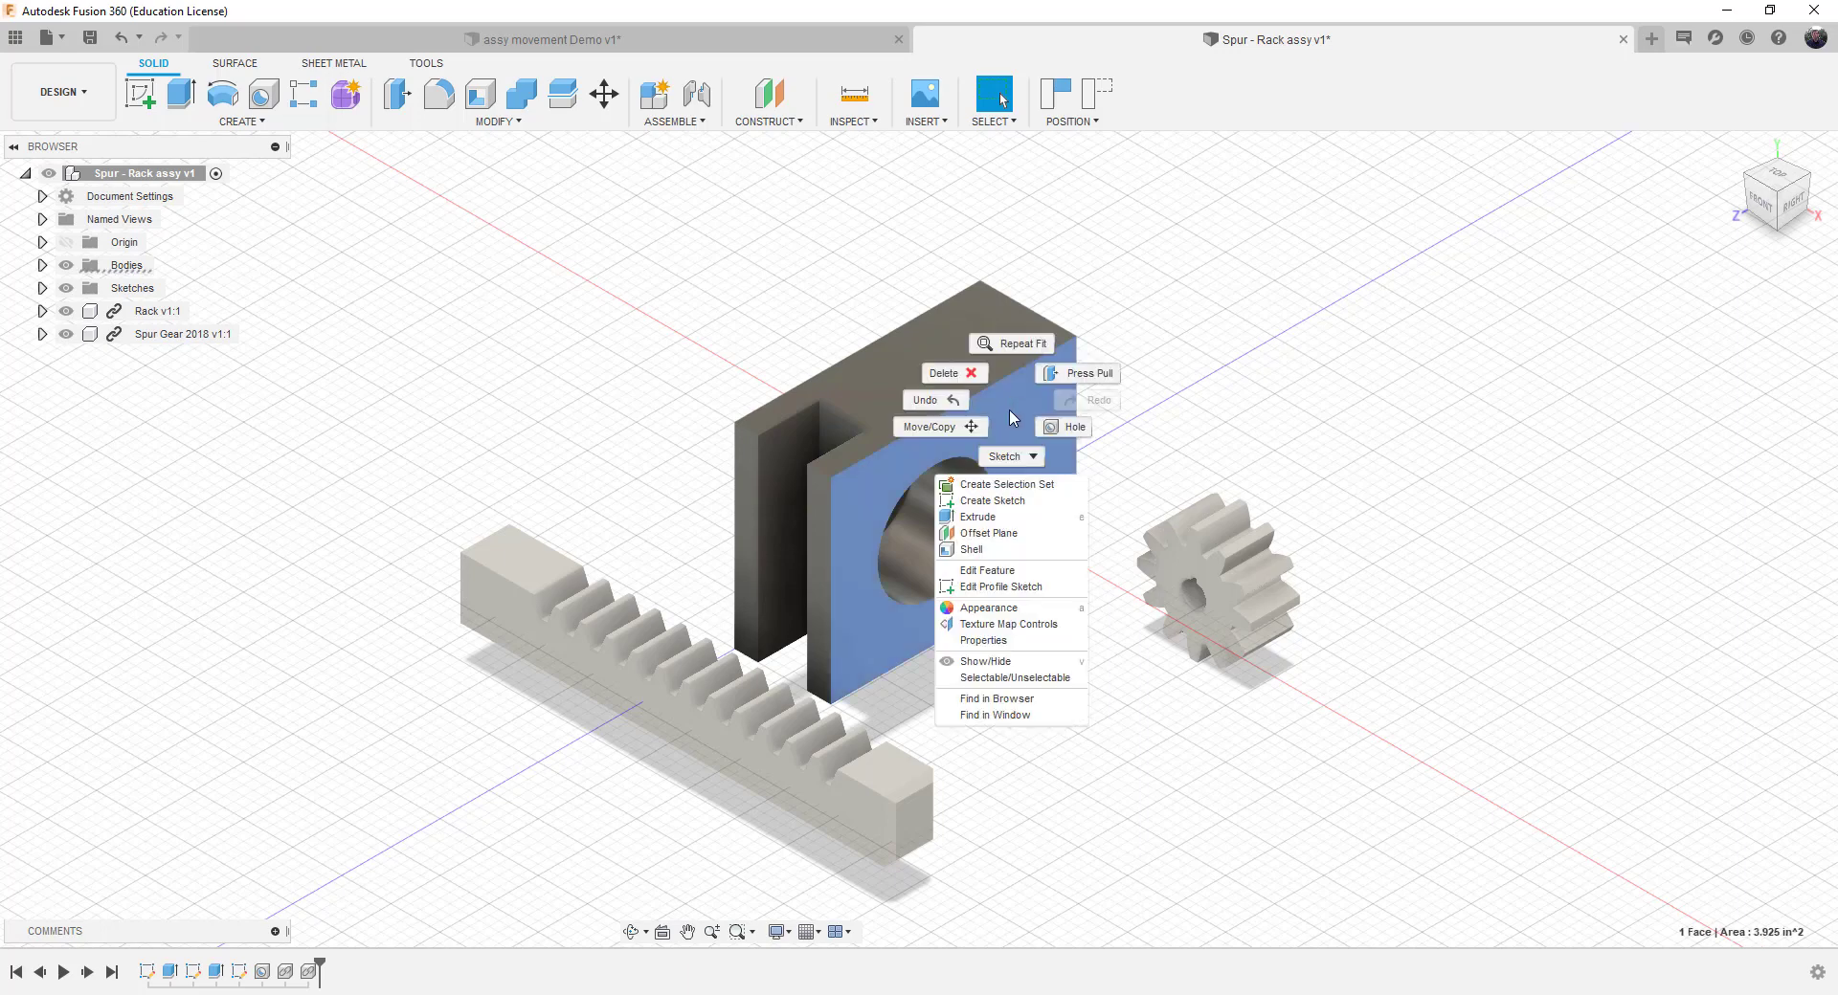
{"action": "left_click", "coordinate": [989, 608]}
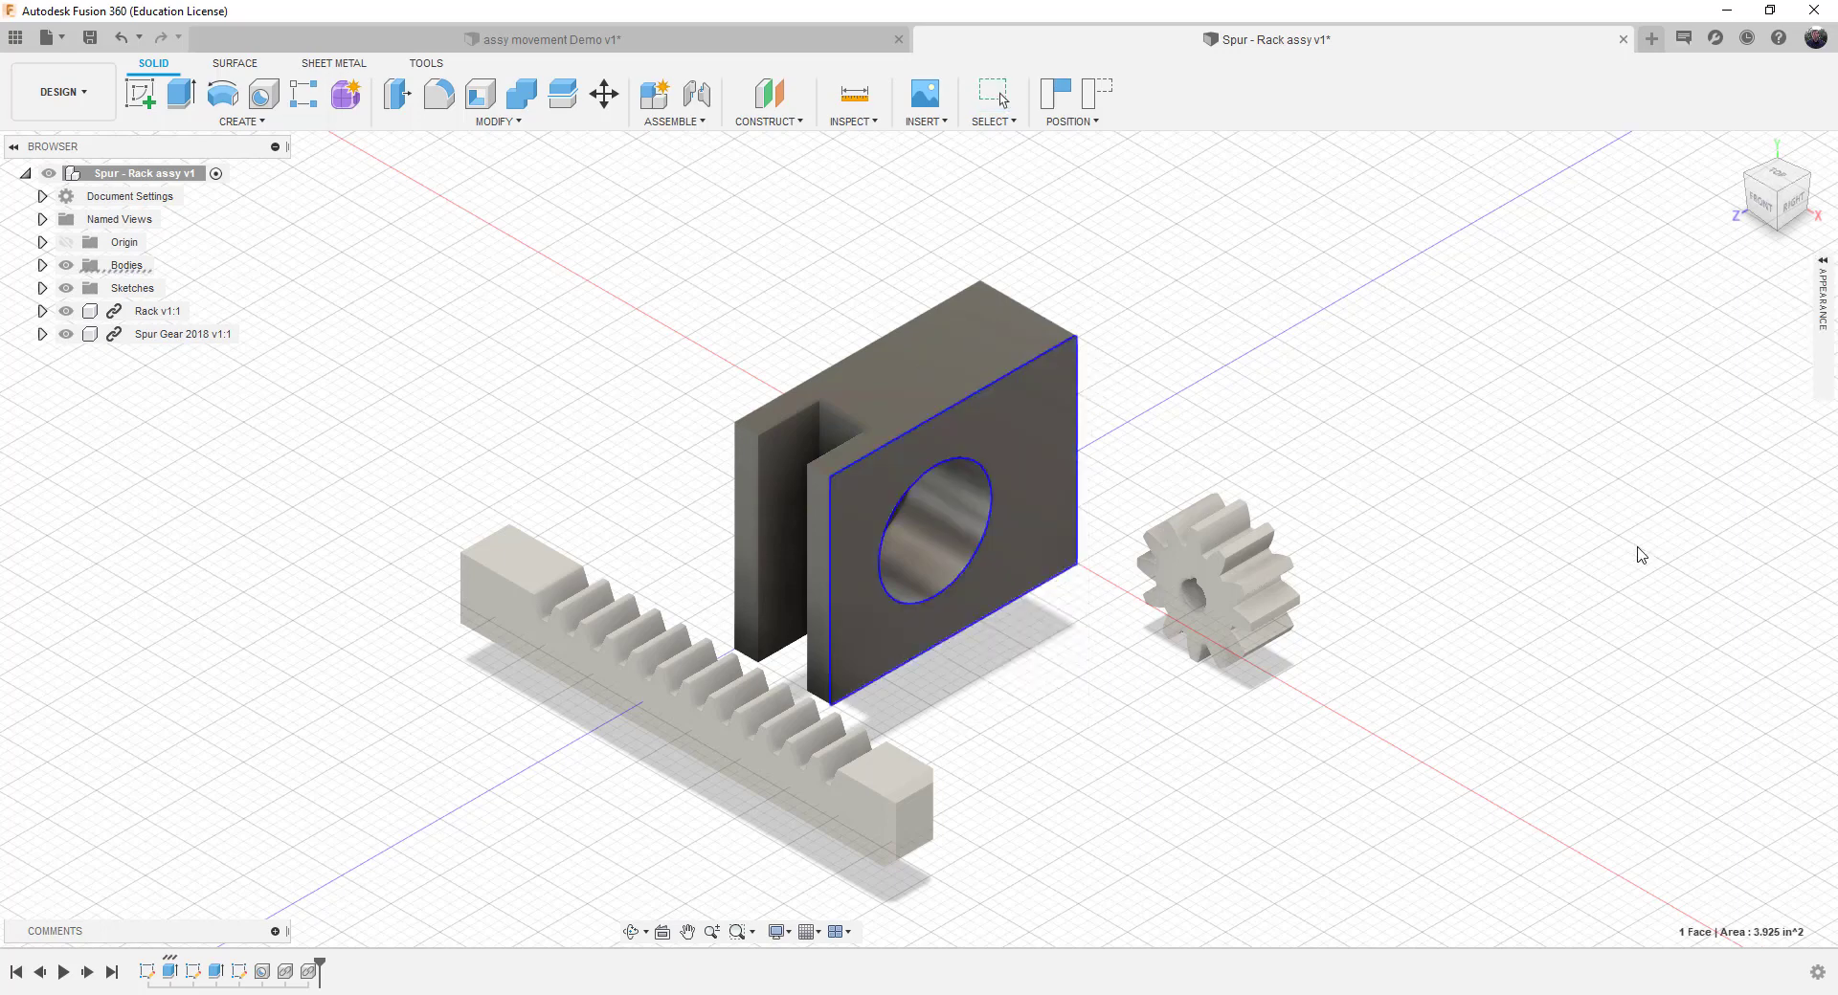
{"action": "left_click", "coordinate": [1822, 261]}
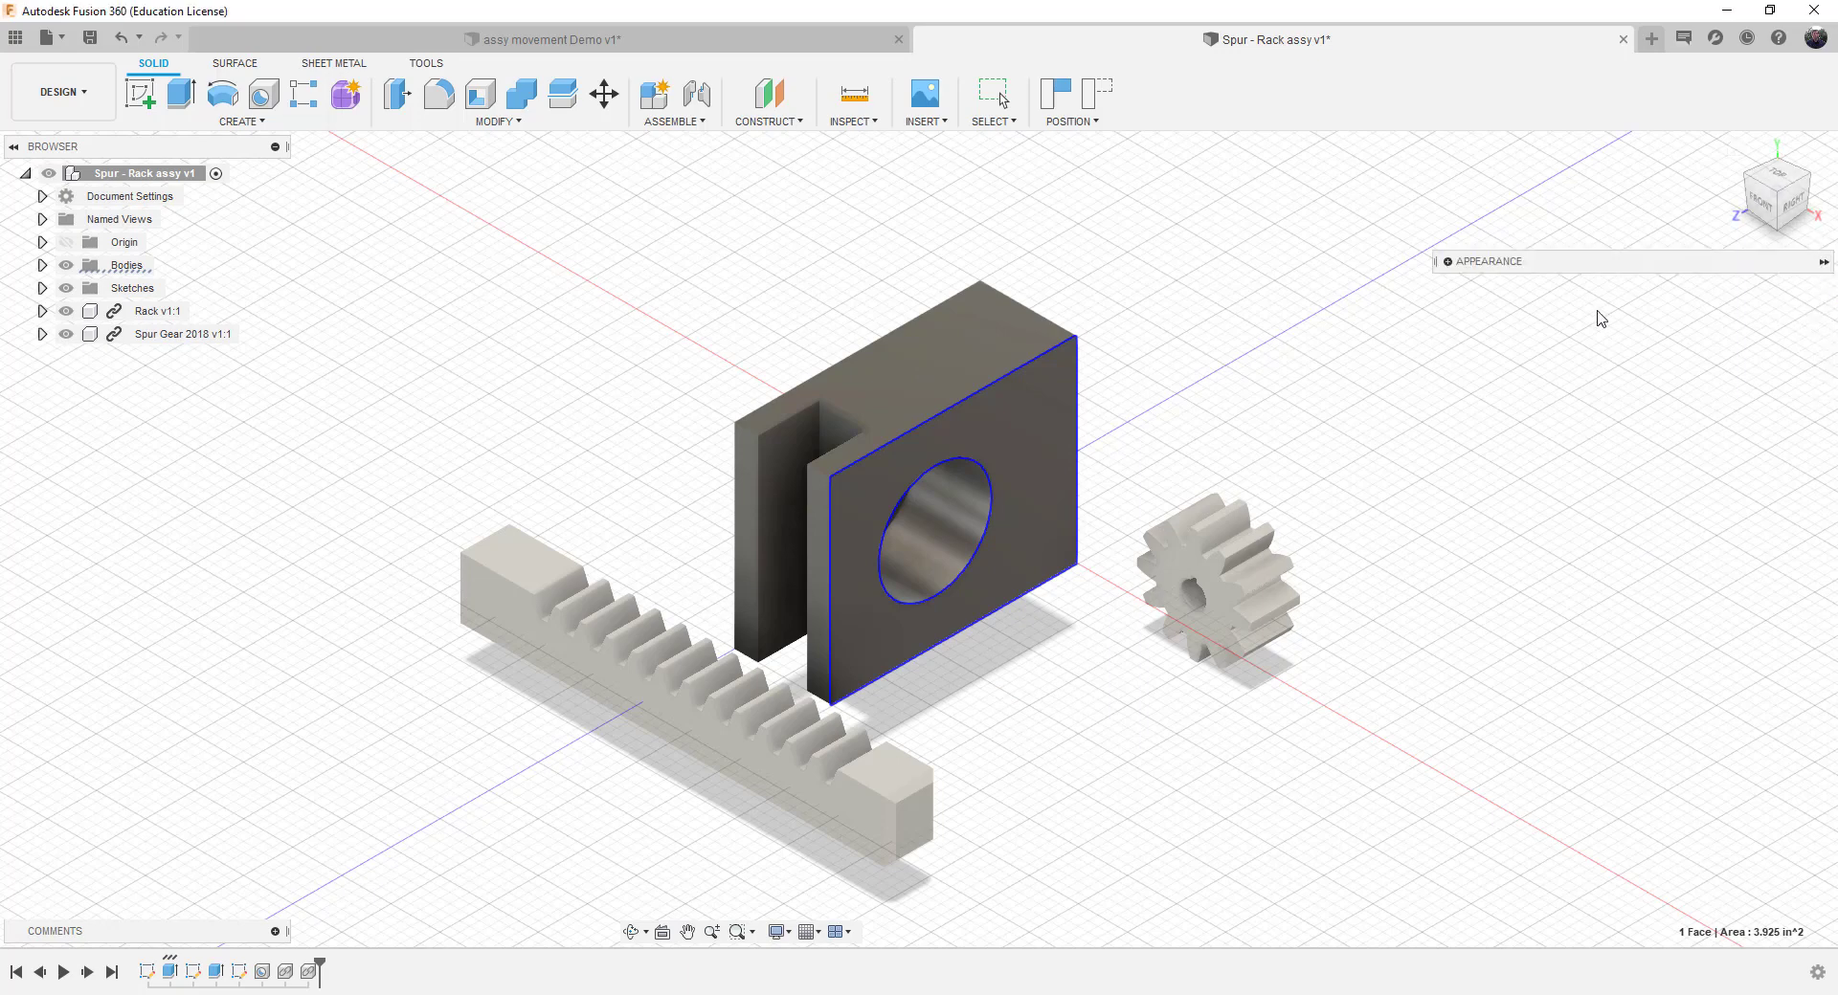
{"action": "left_click", "coordinate": [1445, 261]}
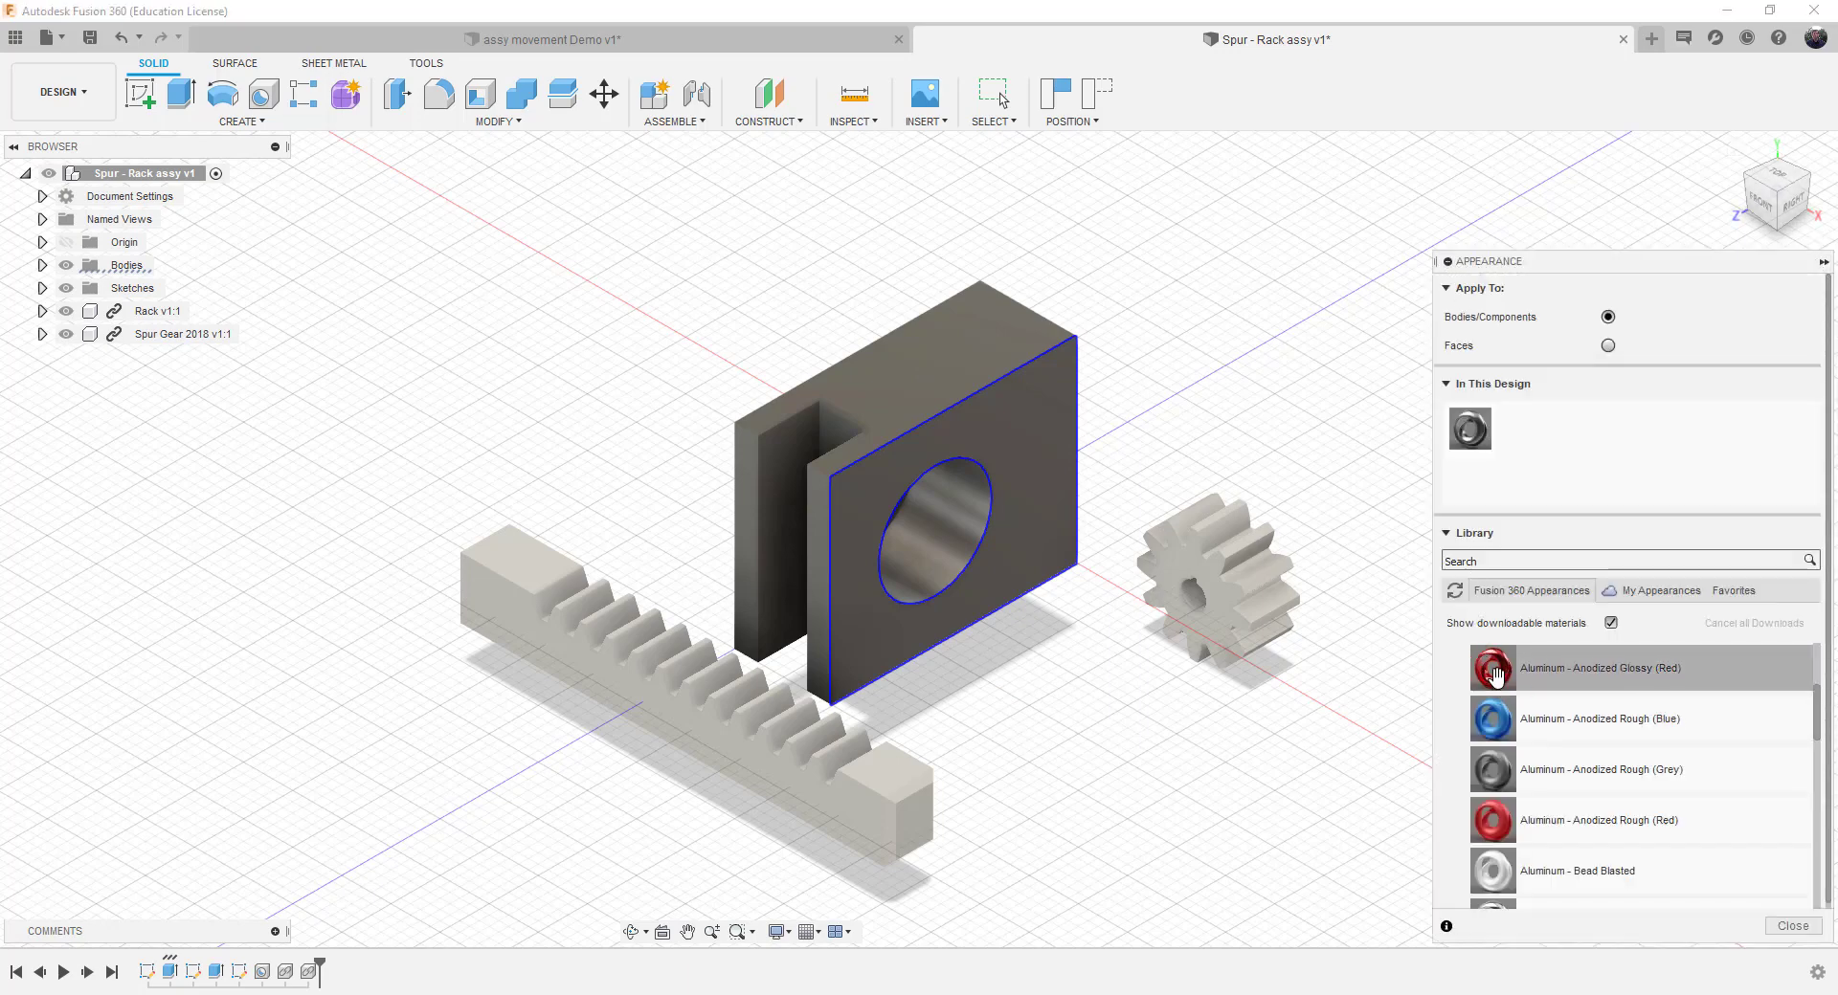
{"action": "left_click_drag", "start_coordinate": [1495, 675], "coordinate": [973, 393]}
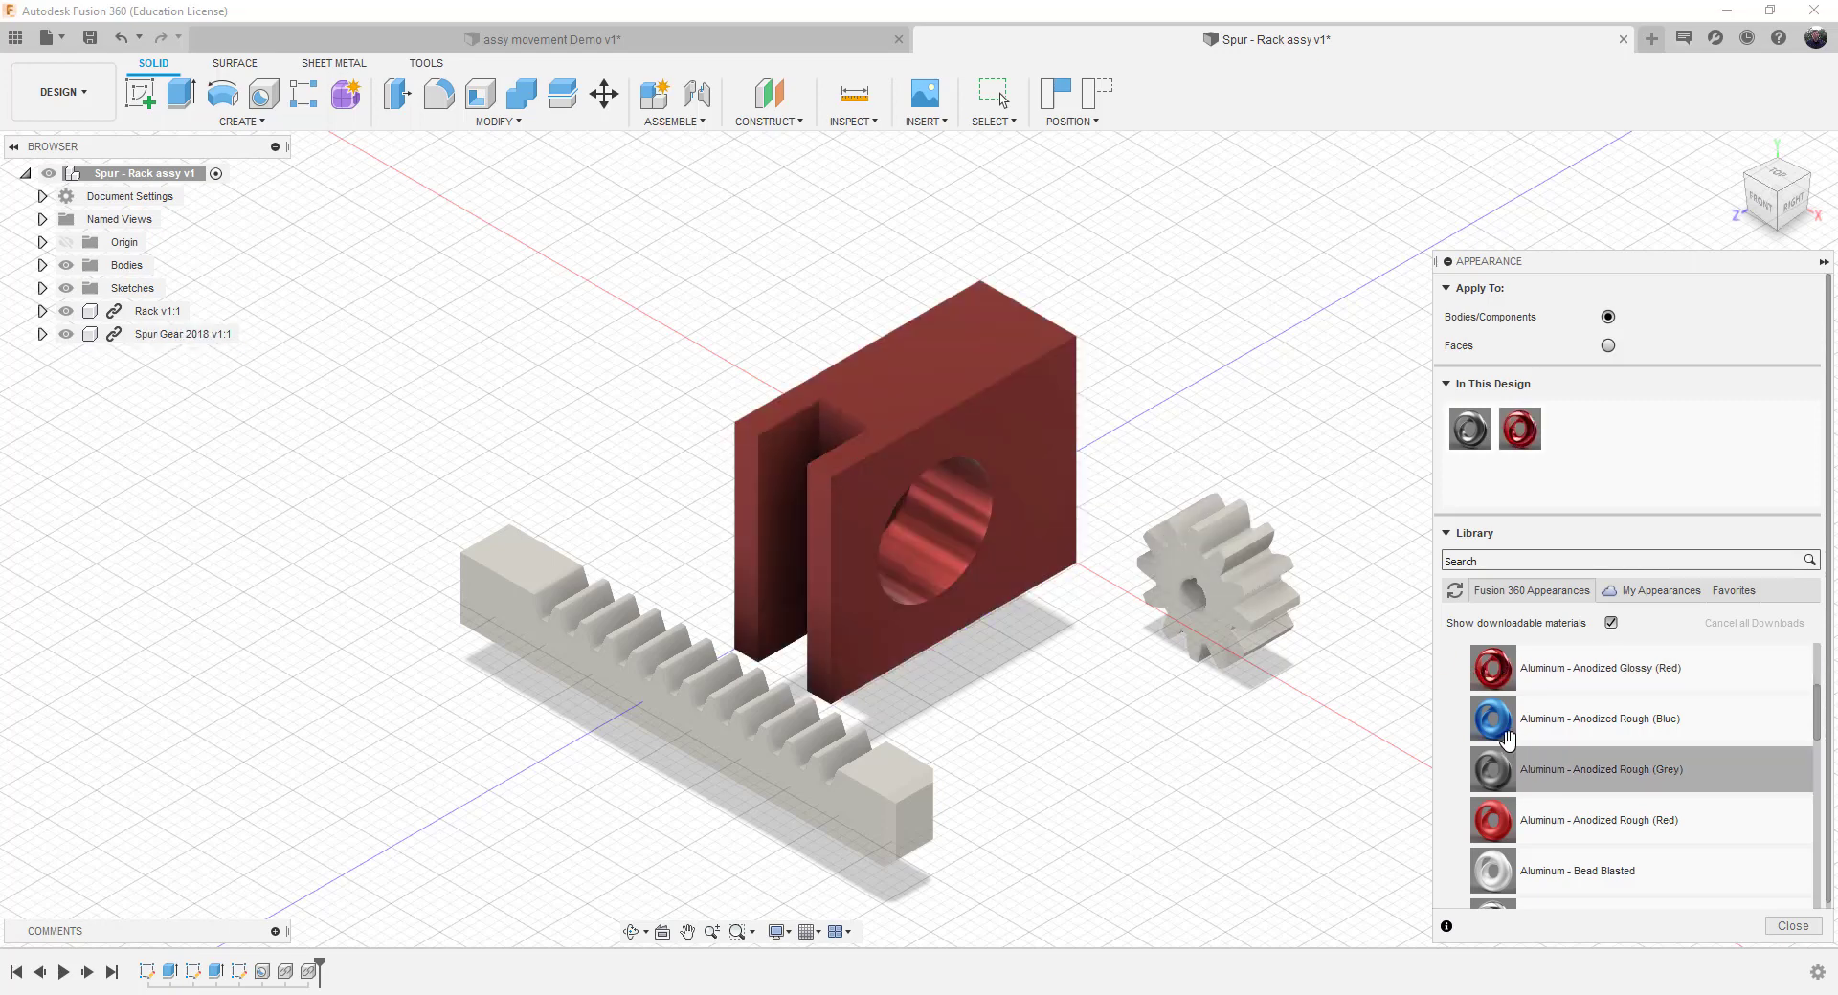
{"action": "left_click_drag", "start_coordinate": [1496, 728], "coordinate": [1230, 575]}
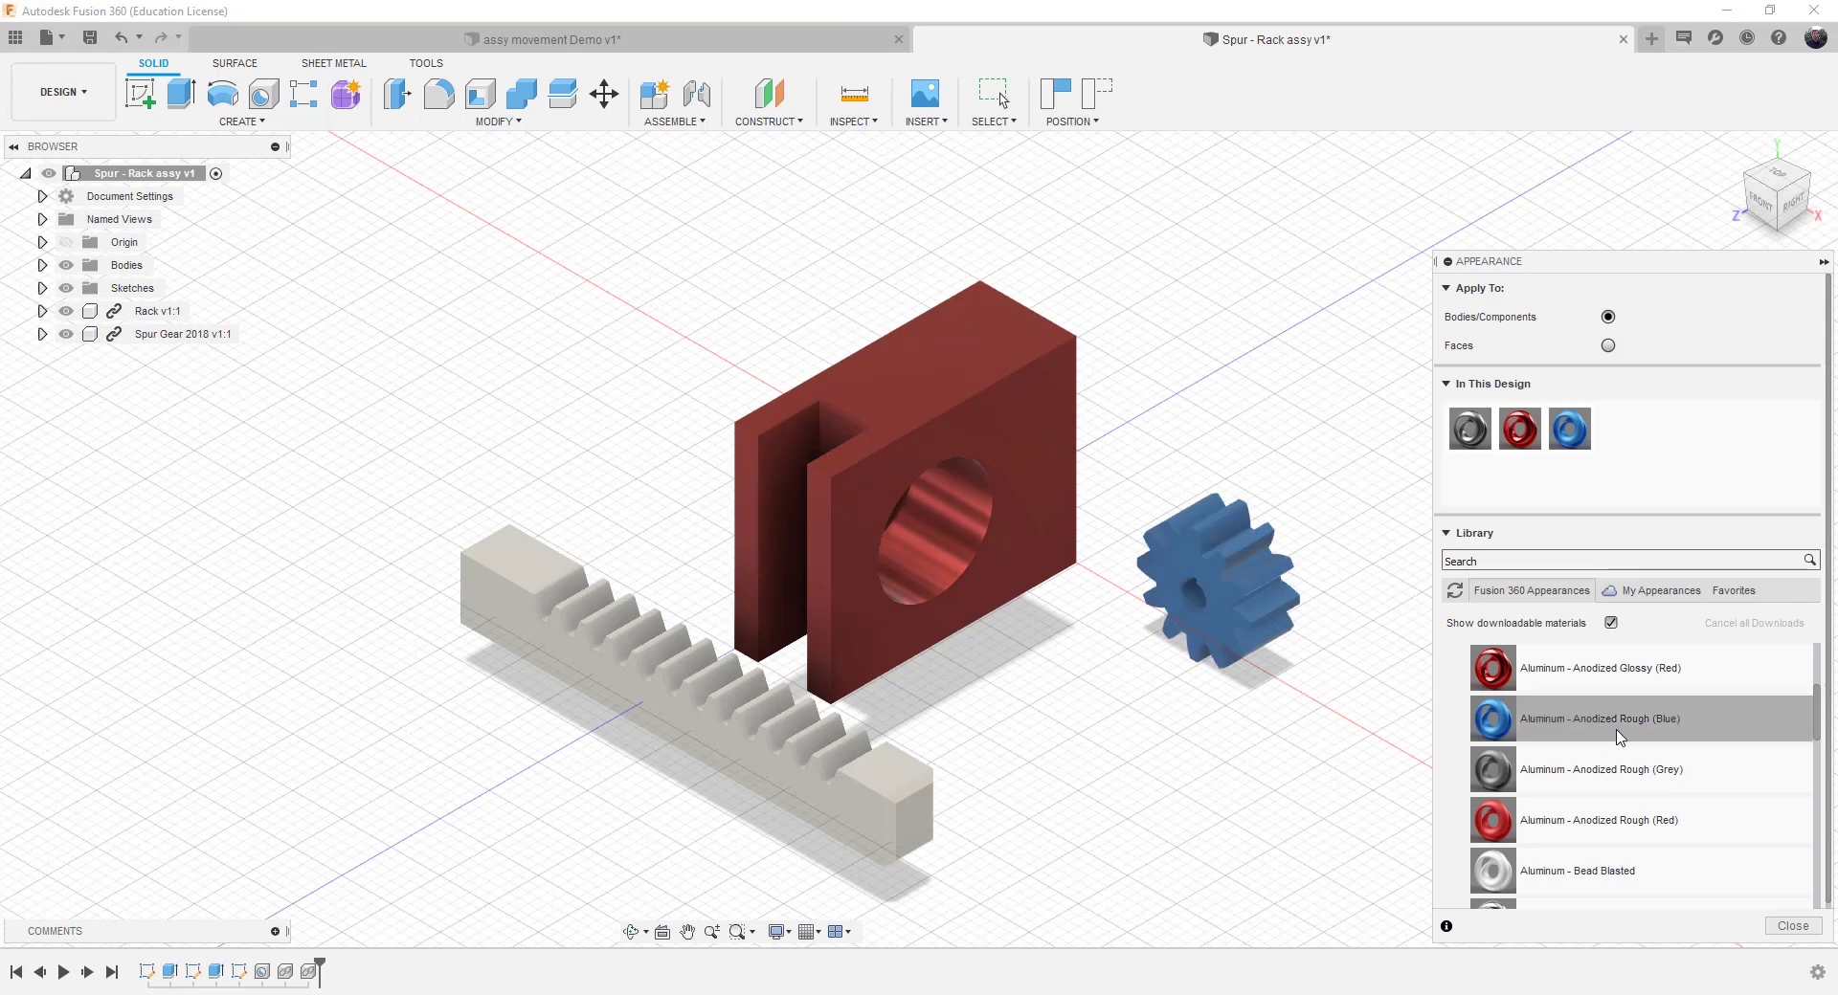
Paint the rack glossy green from the Paint appearances and put away the Appearance panel.
{"action": "scroll", "coordinate": [1586, 772], "scroll_direction": "down", "scroll_amount": 10}
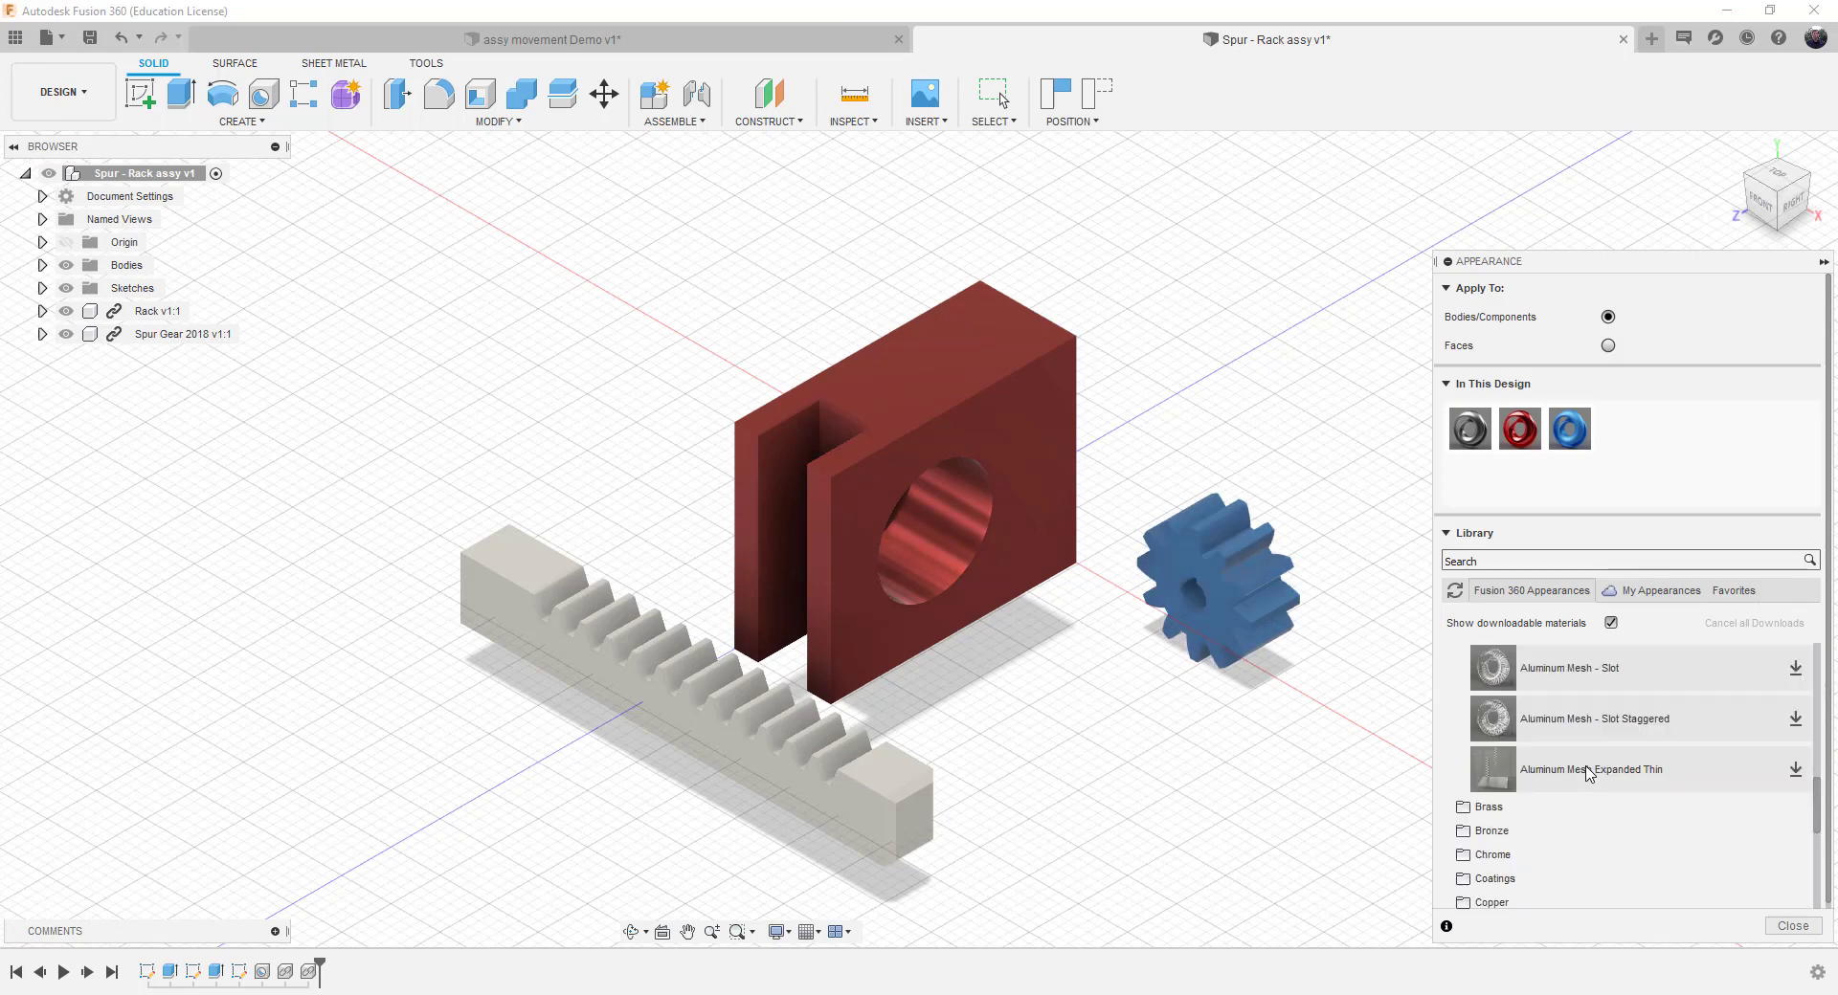
{"action": "scroll", "coordinate": [1588, 772], "scroll_direction": "down", "scroll_amount": 3}
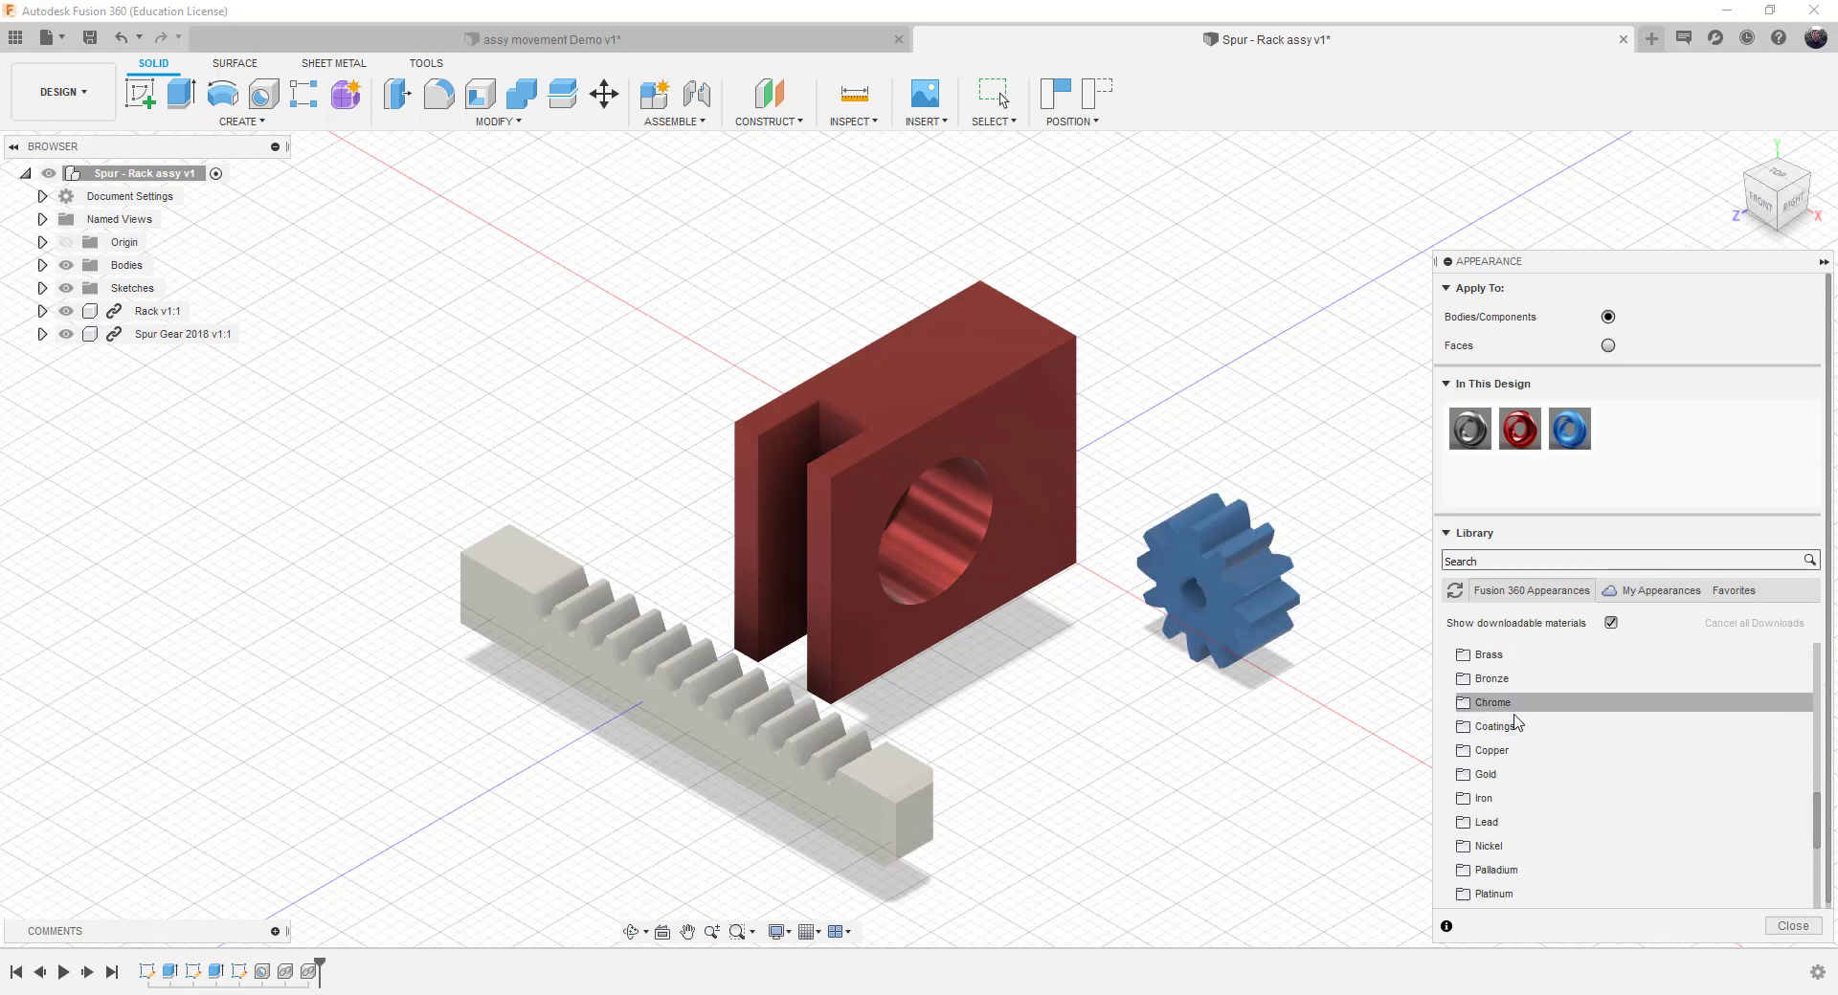
{"action": "scroll", "coordinate": [1518, 714], "scroll_direction": "up", "scroll_amount": 10}
{"action": "left_click", "coordinate": [1453, 703]}
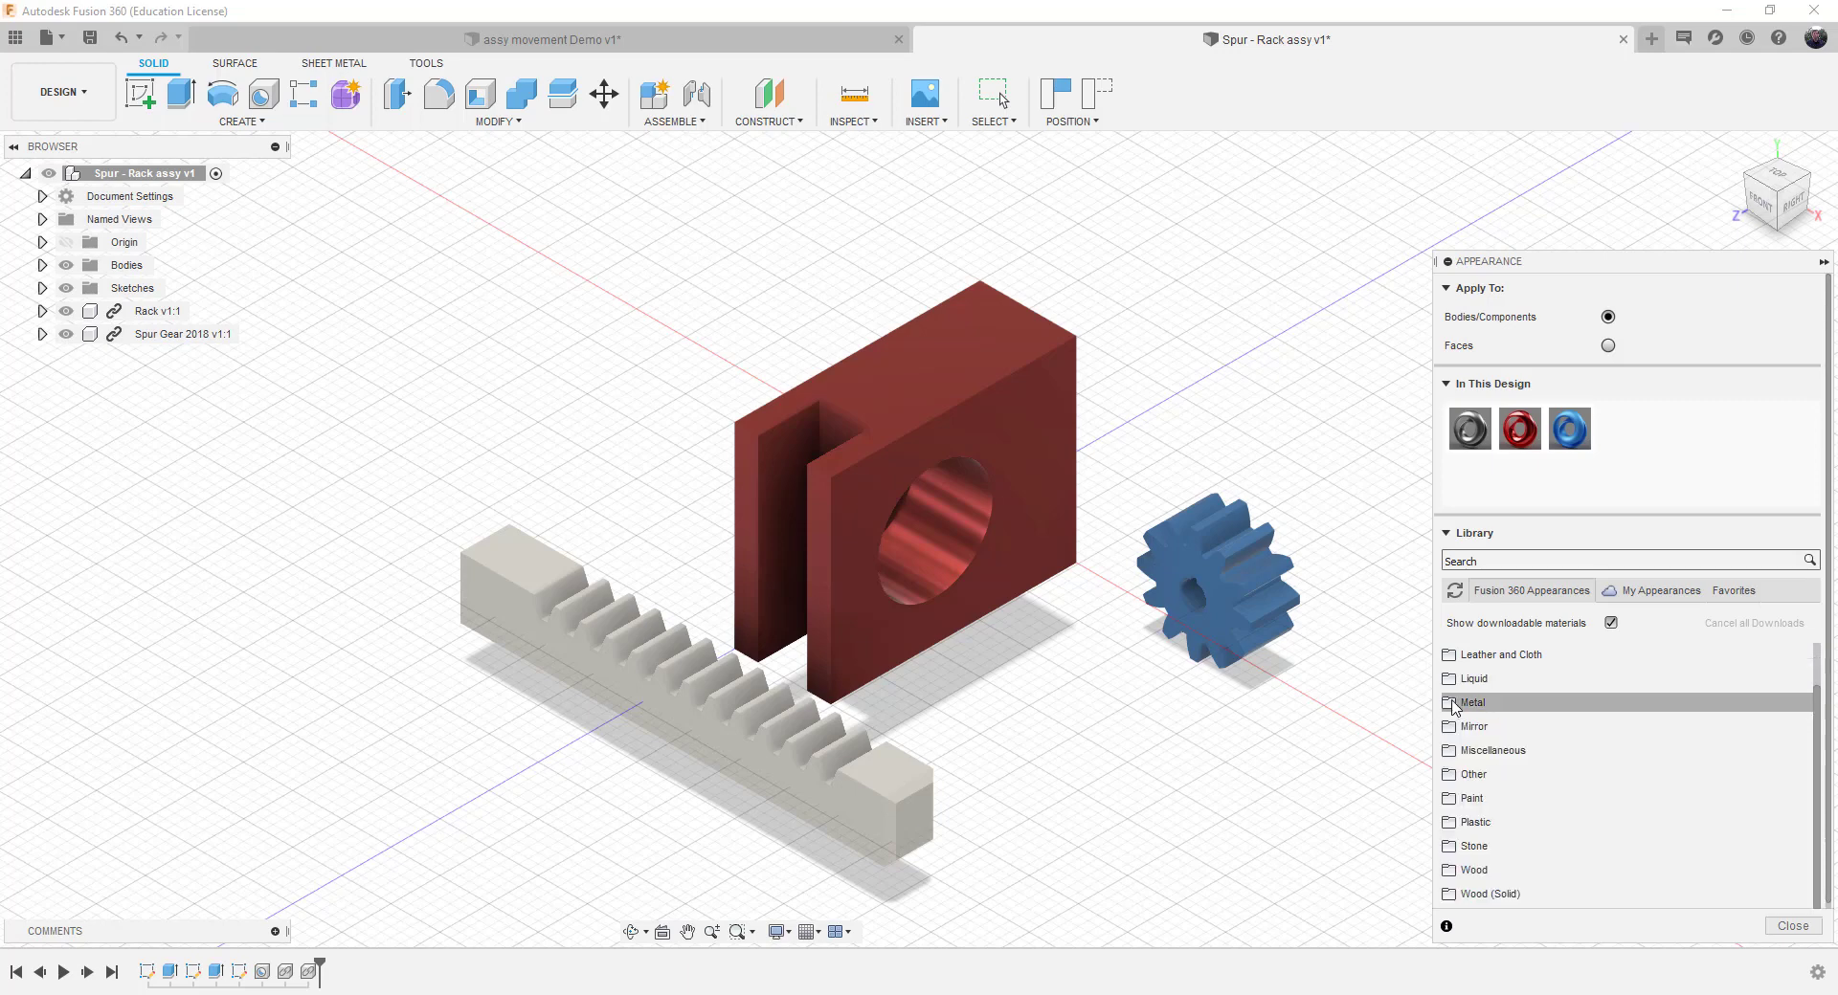
{"action": "left_click", "coordinate": [1474, 794]}
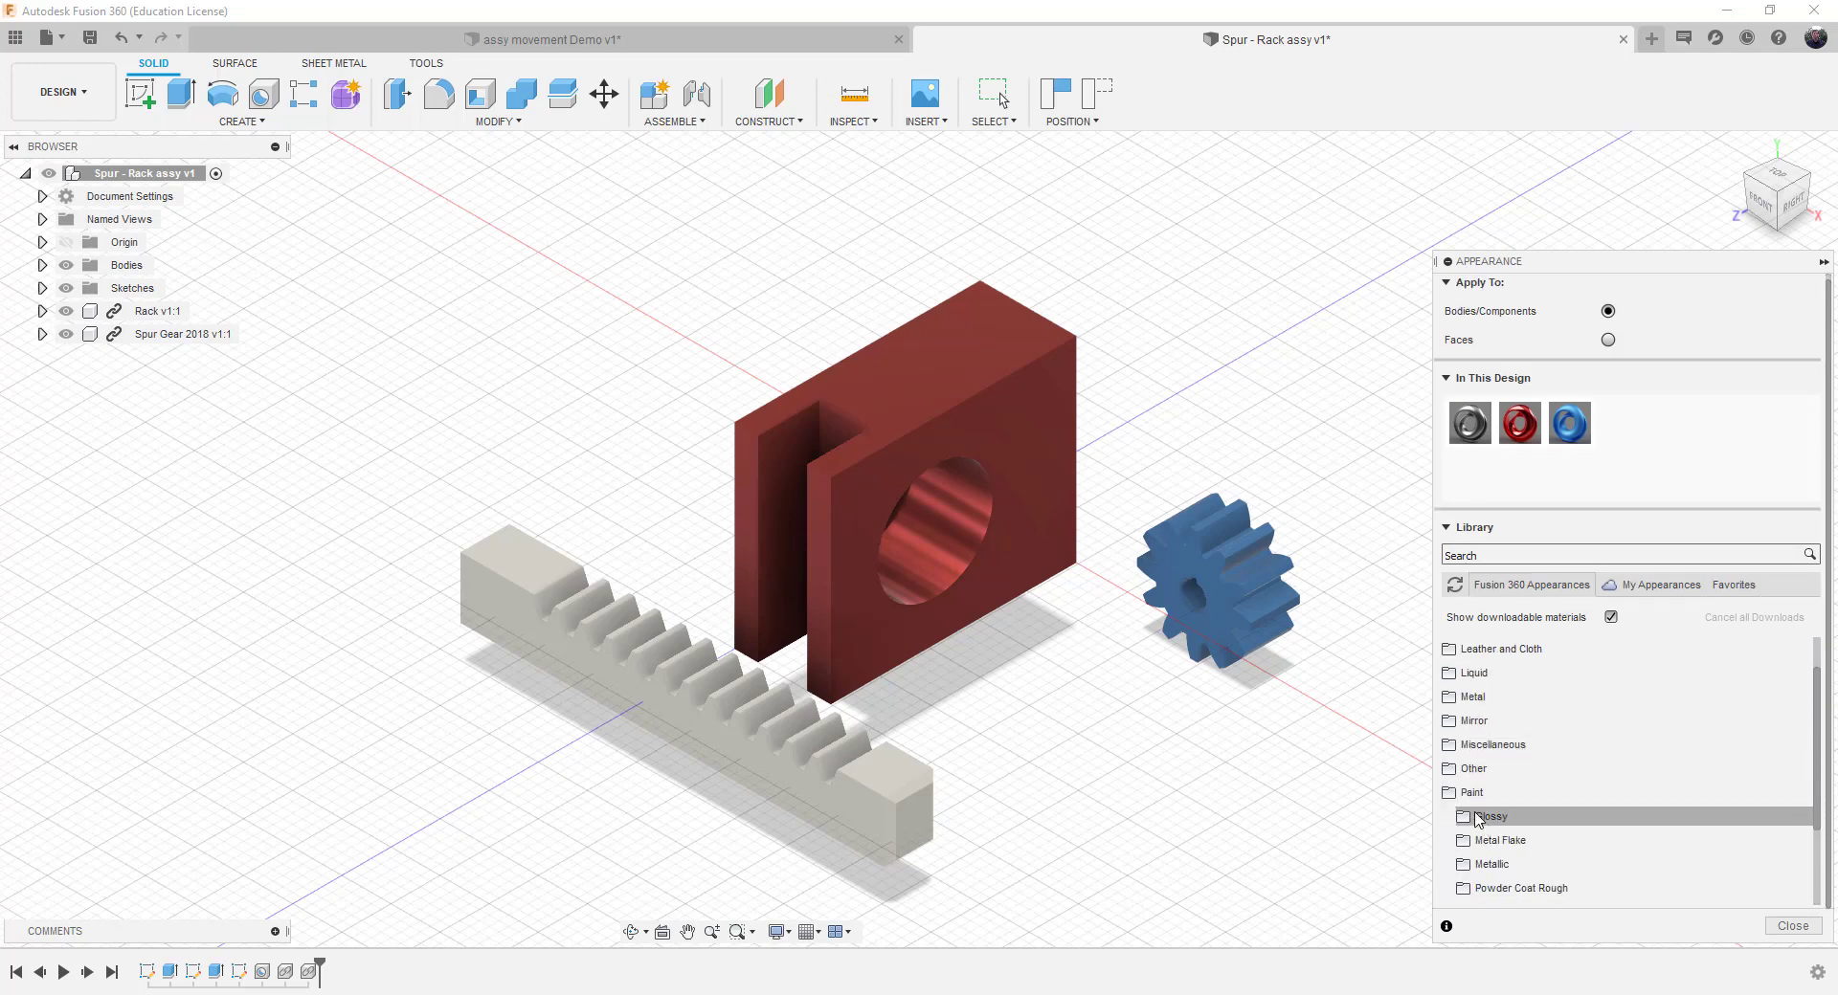
{"action": "left_click", "coordinate": [1481, 820]}
{"action": "scroll", "coordinate": [1485, 813], "scroll_direction": "down", "scroll_amount": 3}
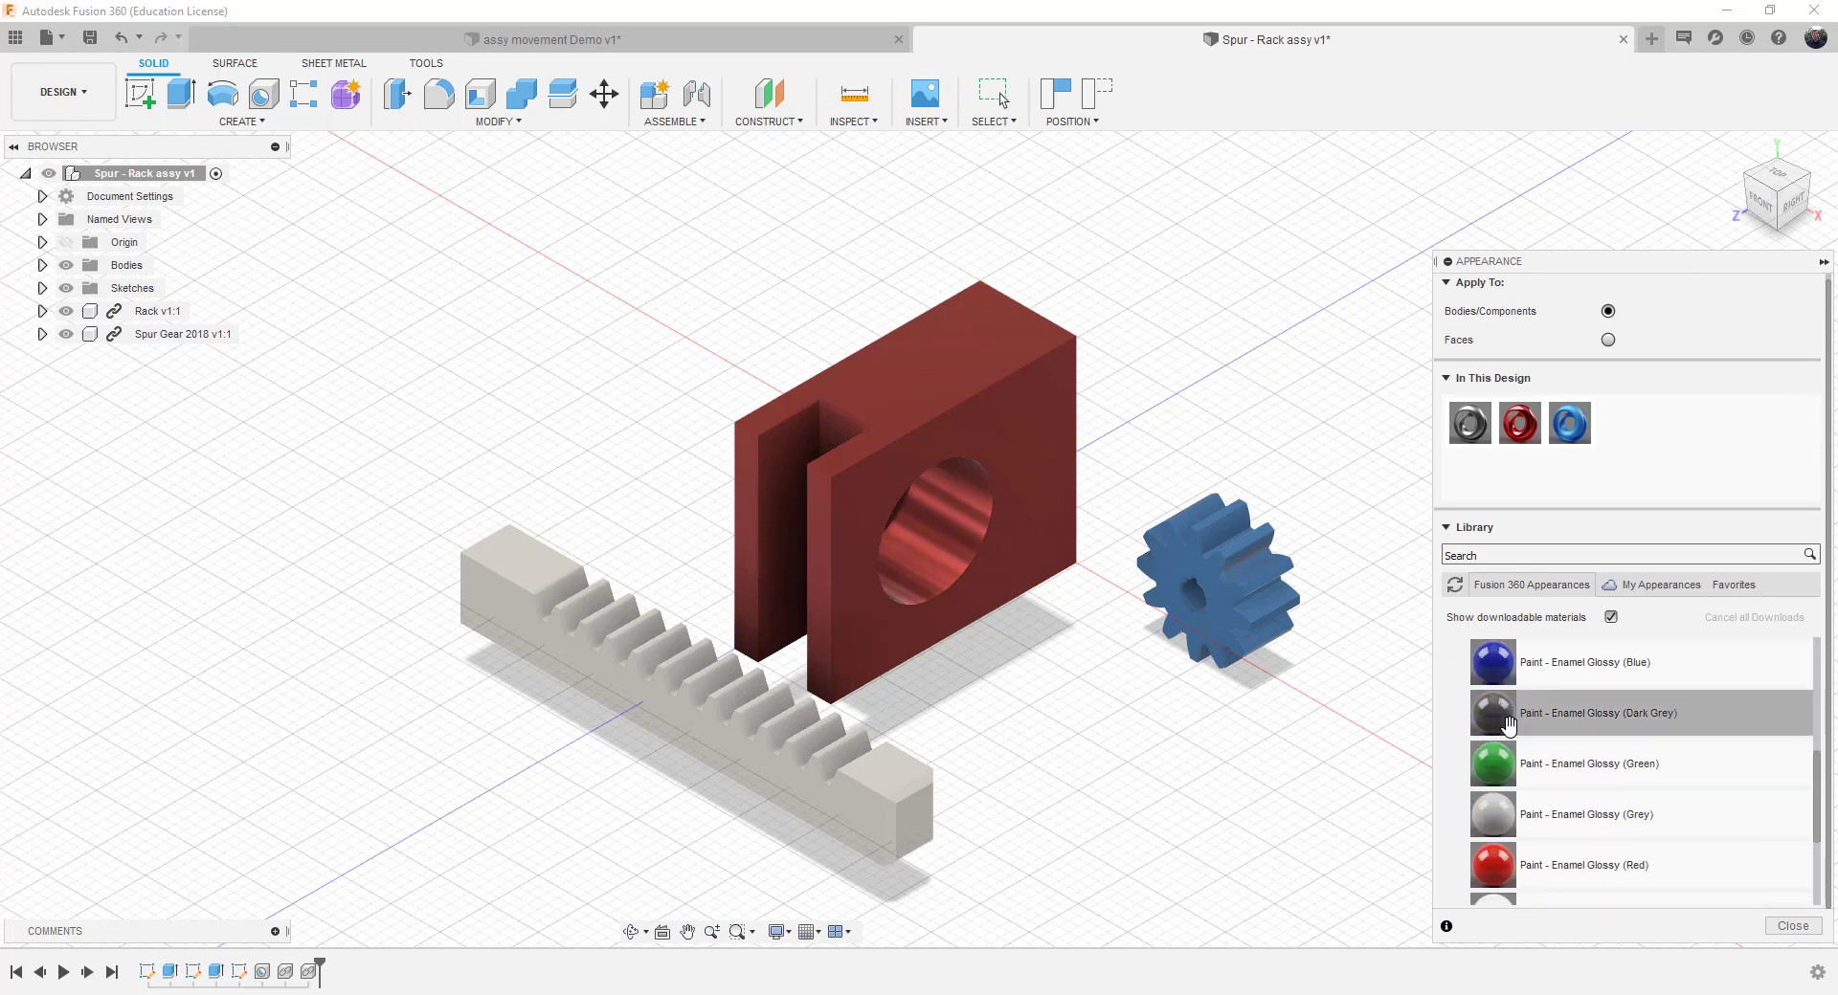
{"action": "left_click_drag", "start_coordinate": [1501, 772], "coordinate": [877, 824]}
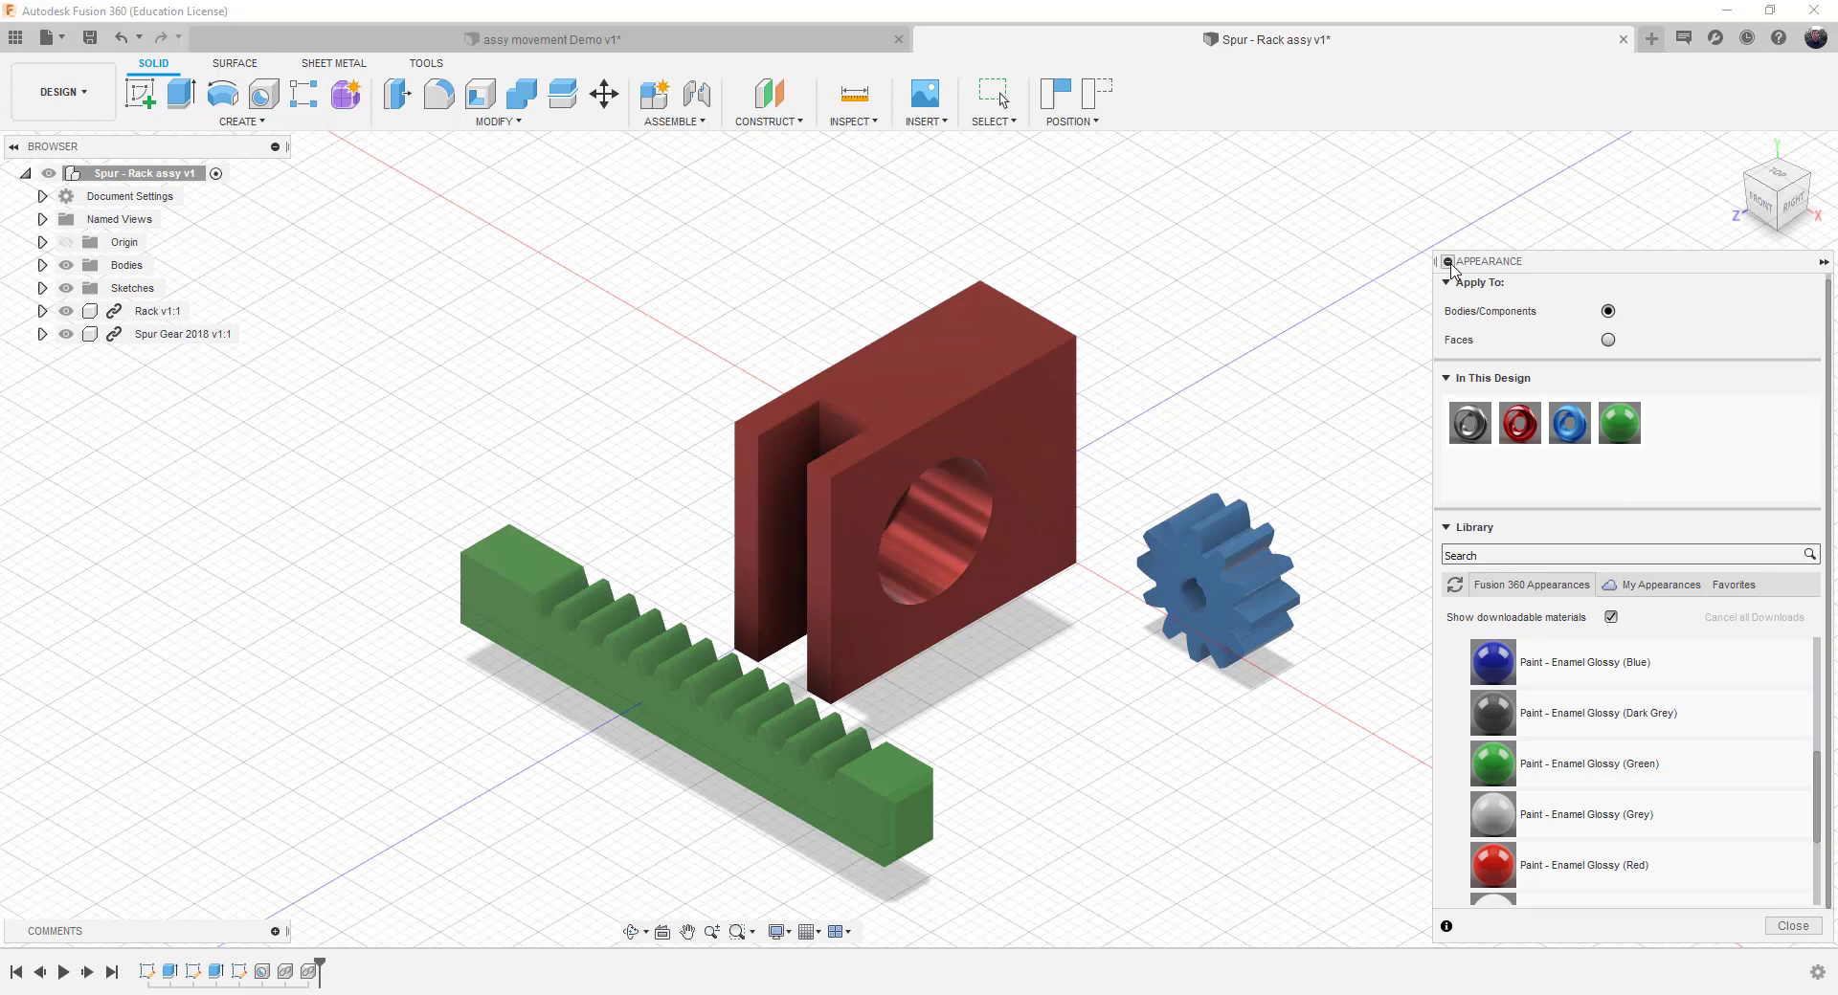
{"action": "left_click", "coordinate": [1479, 264]}
{"action": "left_click", "coordinate": [1823, 262]}
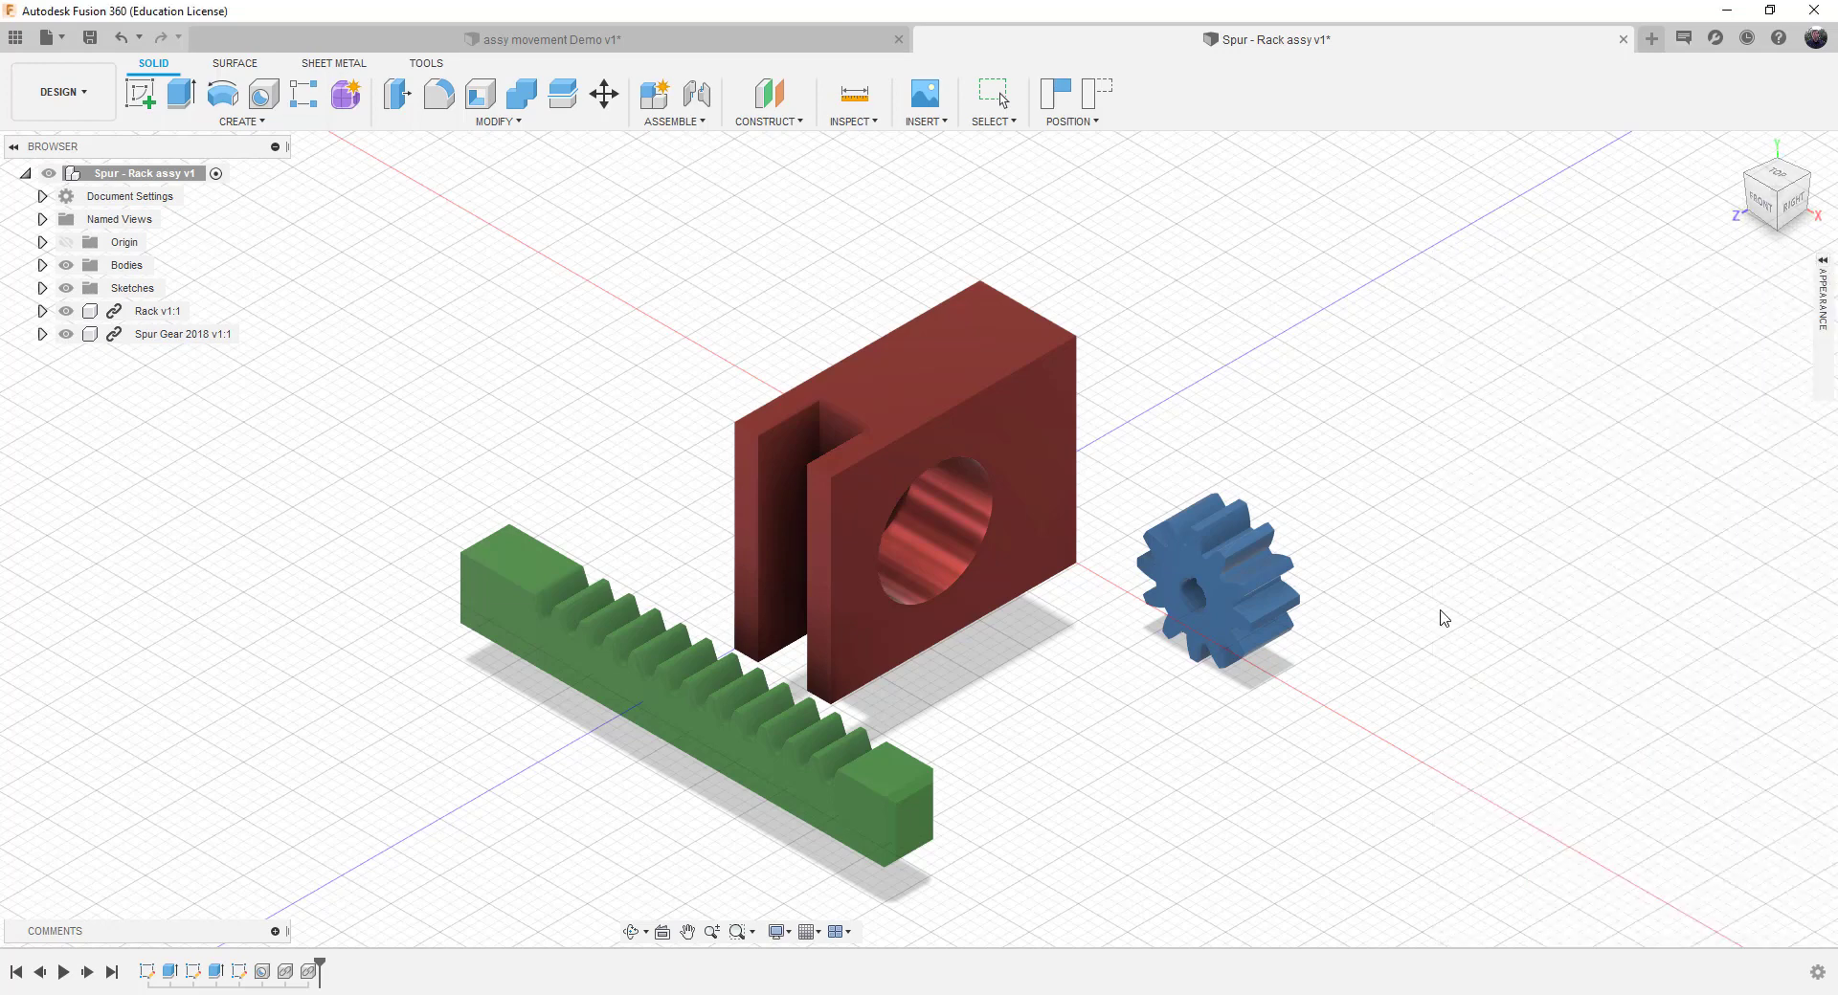
{"action": "left_click", "coordinate": [1821, 234]}
Dismiss the view orientation options and open the ASSEMBLE dropdown.
{"action": "left_click", "coordinate": [1567, 516]}
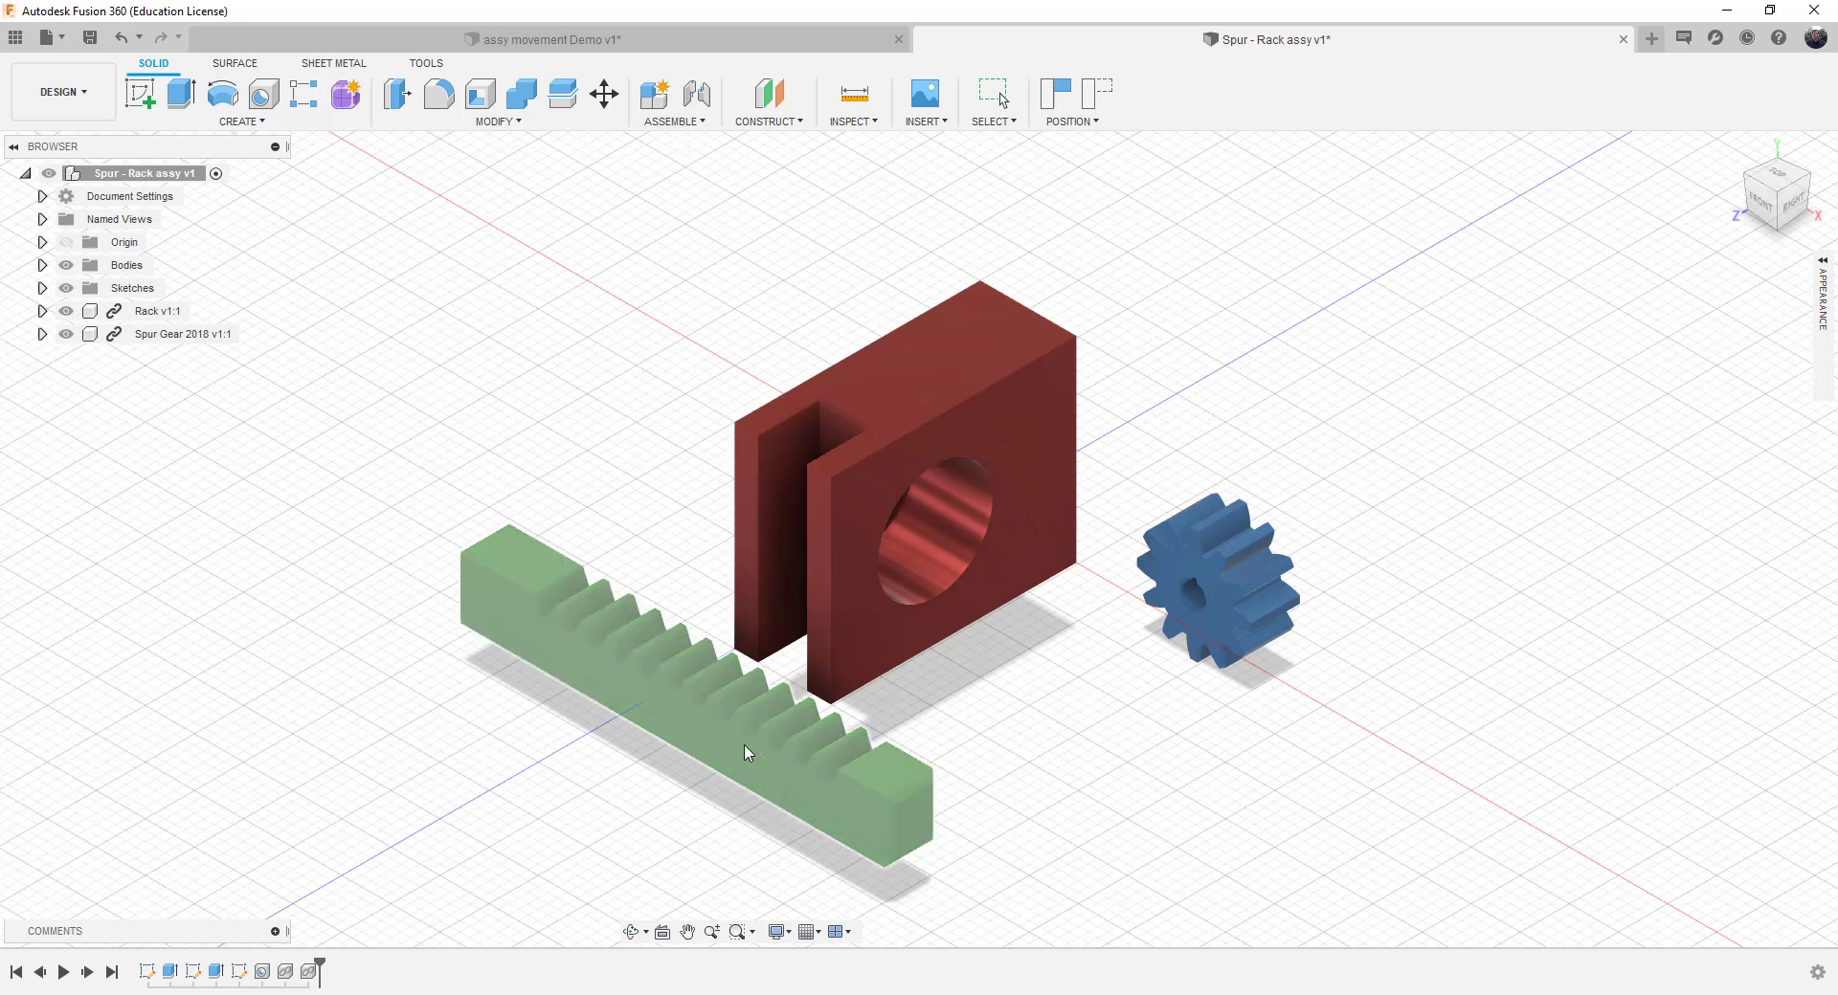
{"action": "left_click", "coordinate": [685, 123]}
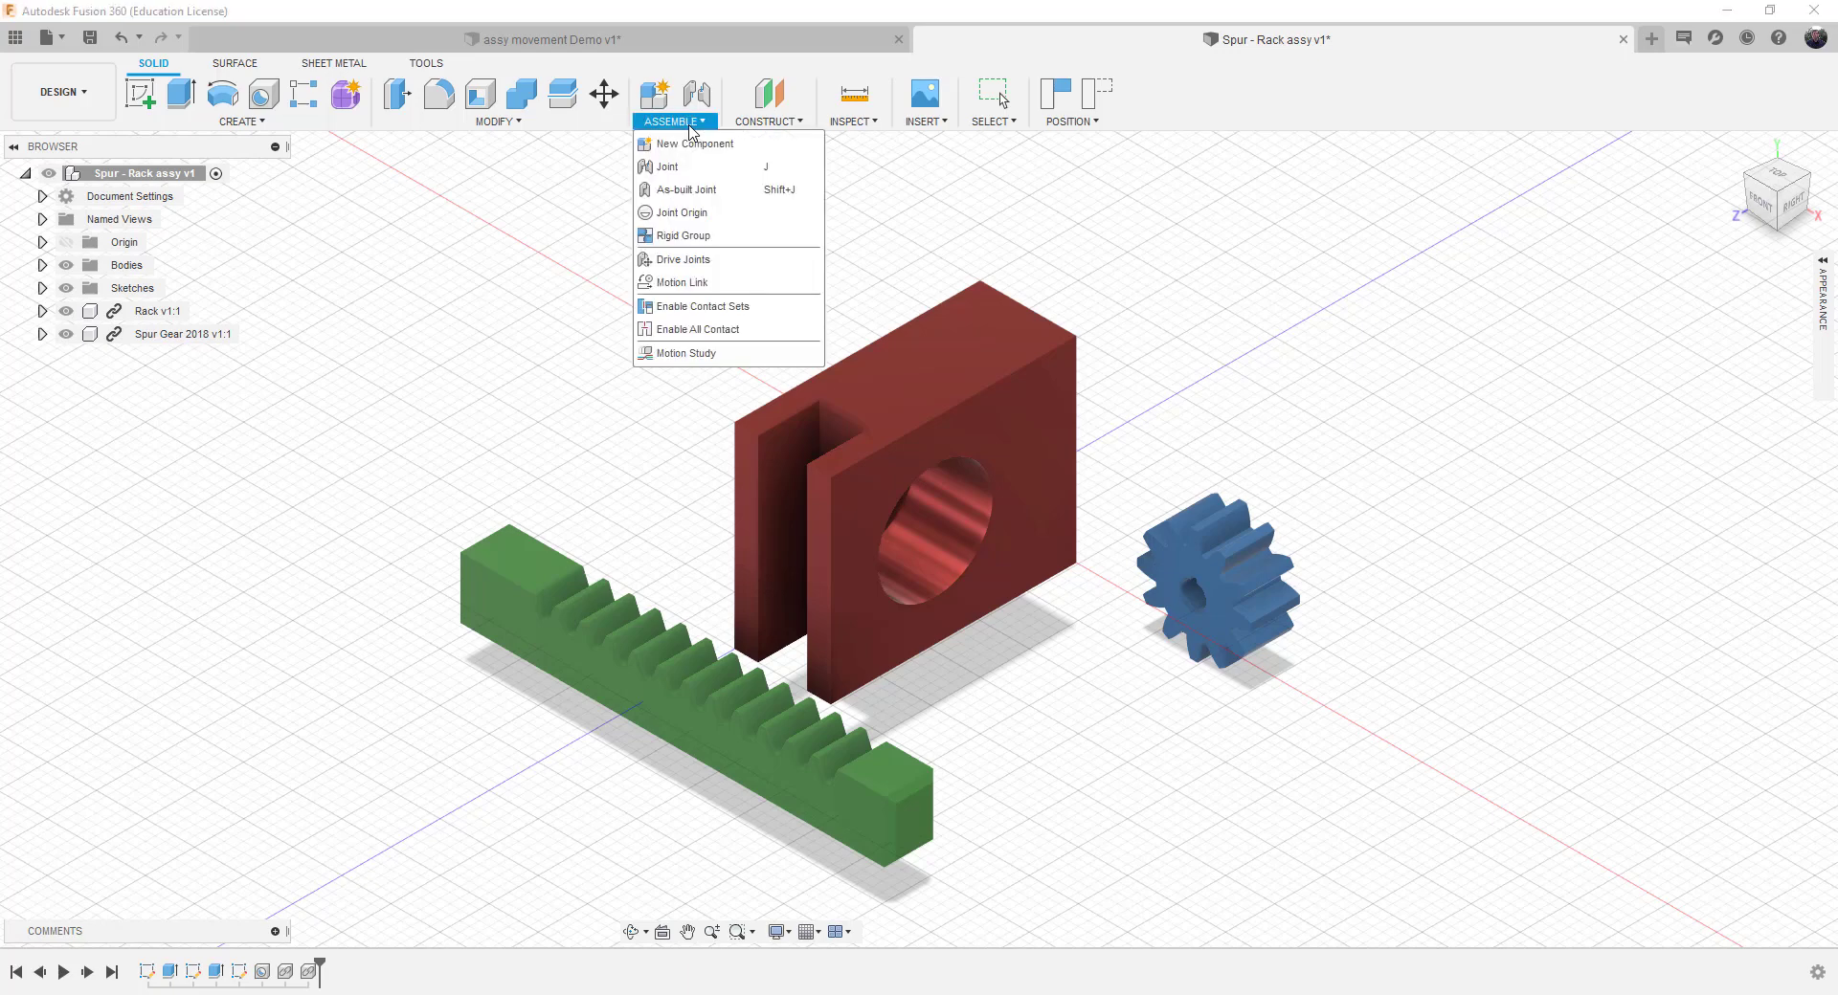
Start a Joint that keeps positions and snaps the rack's bottom corner to the housing slot's top edge.
{"action": "left_click", "coordinate": [660, 168]}
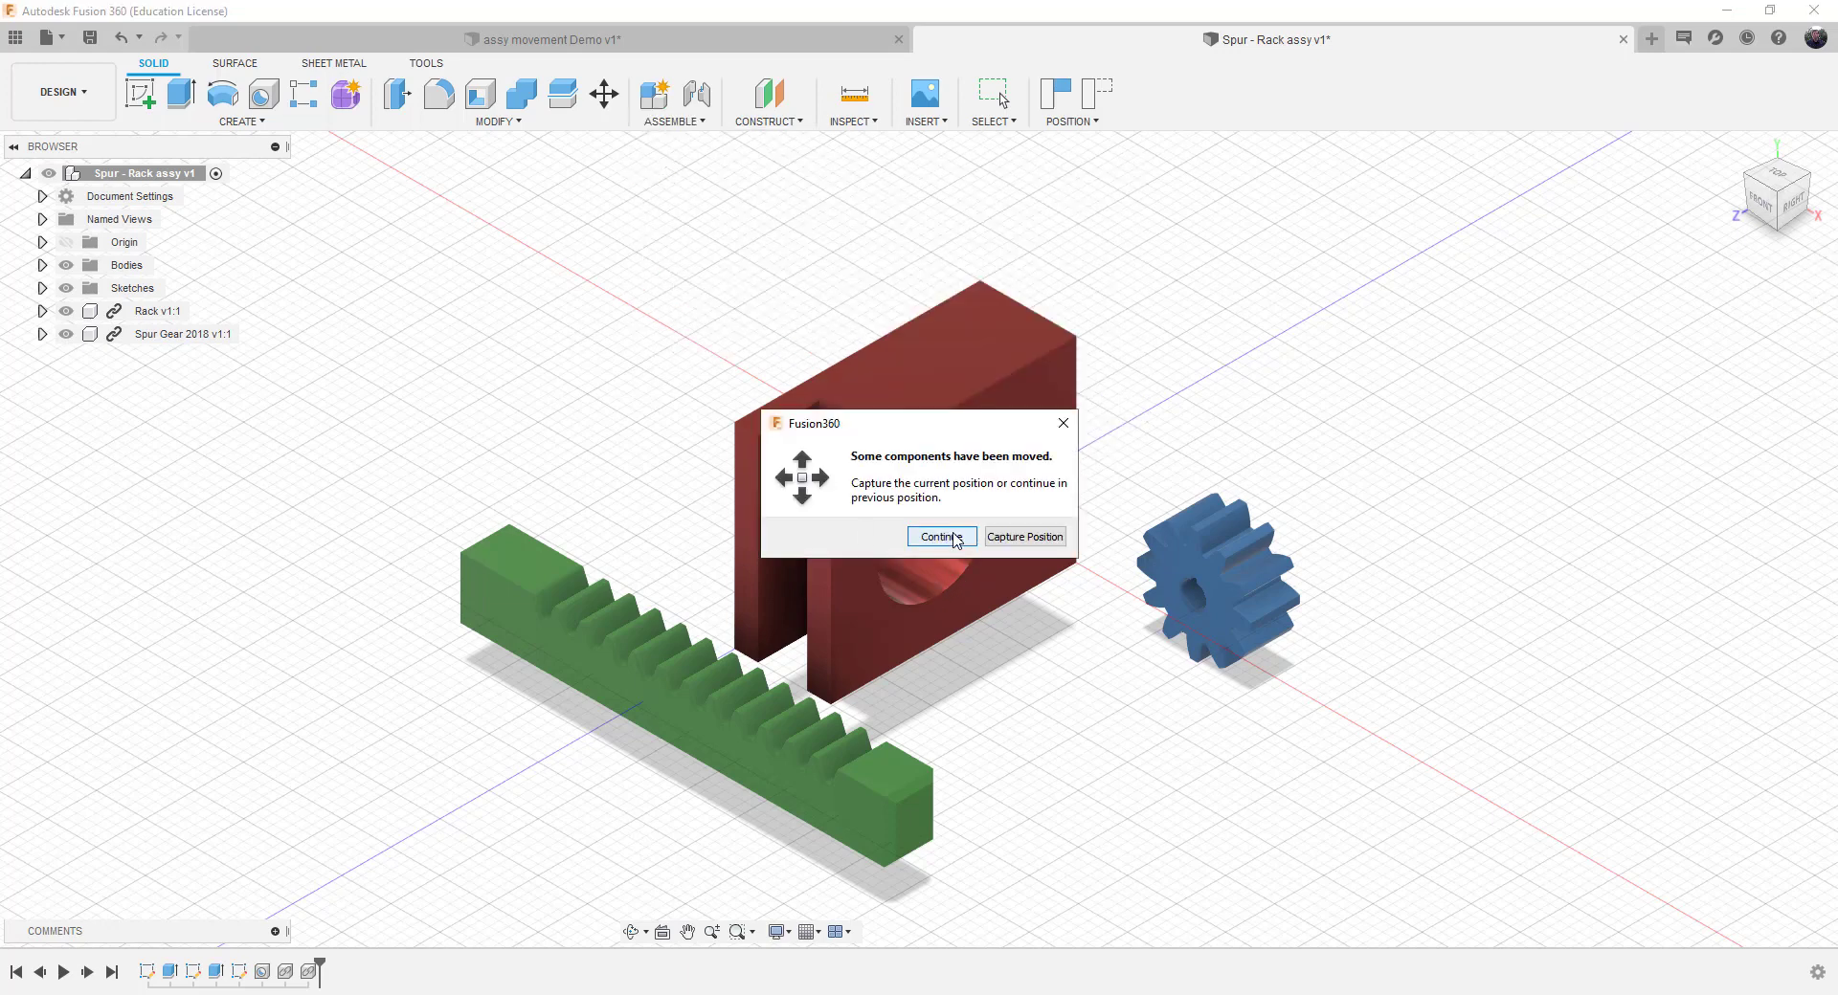
{"action": "left_click", "coordinate": [954, 537]}
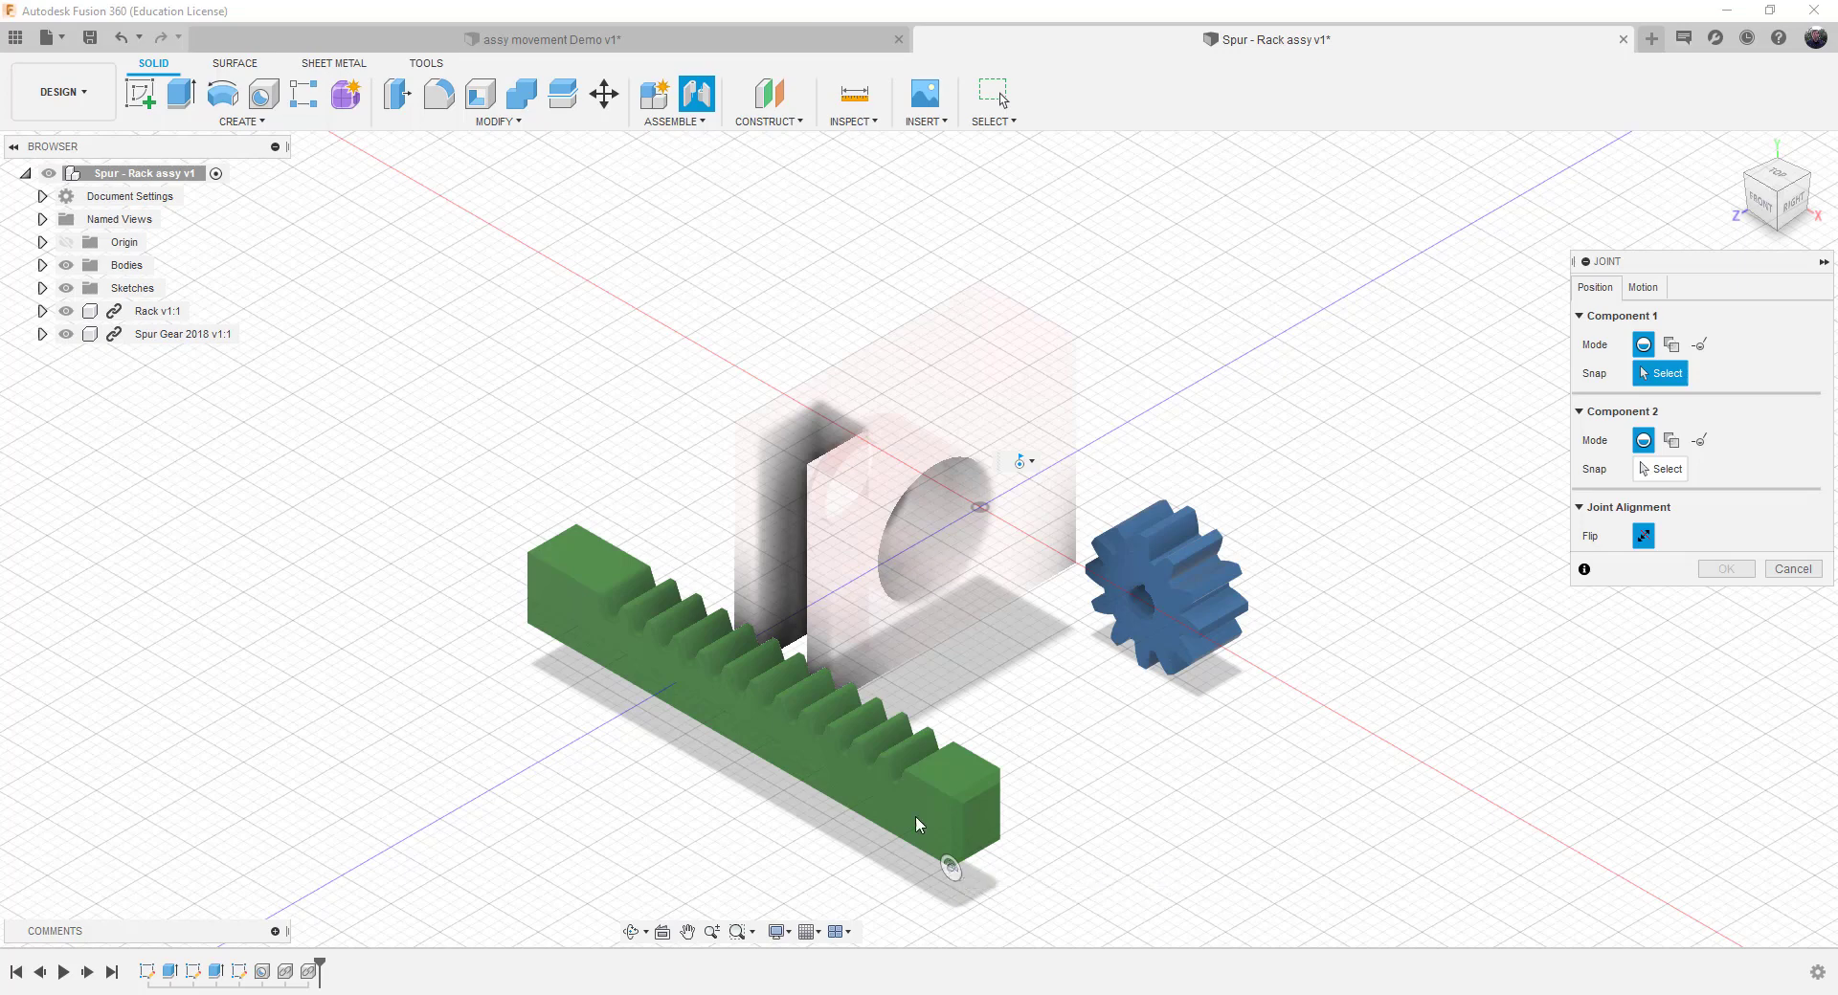
{"action": "left_click", "coordinate": [951, 869]}
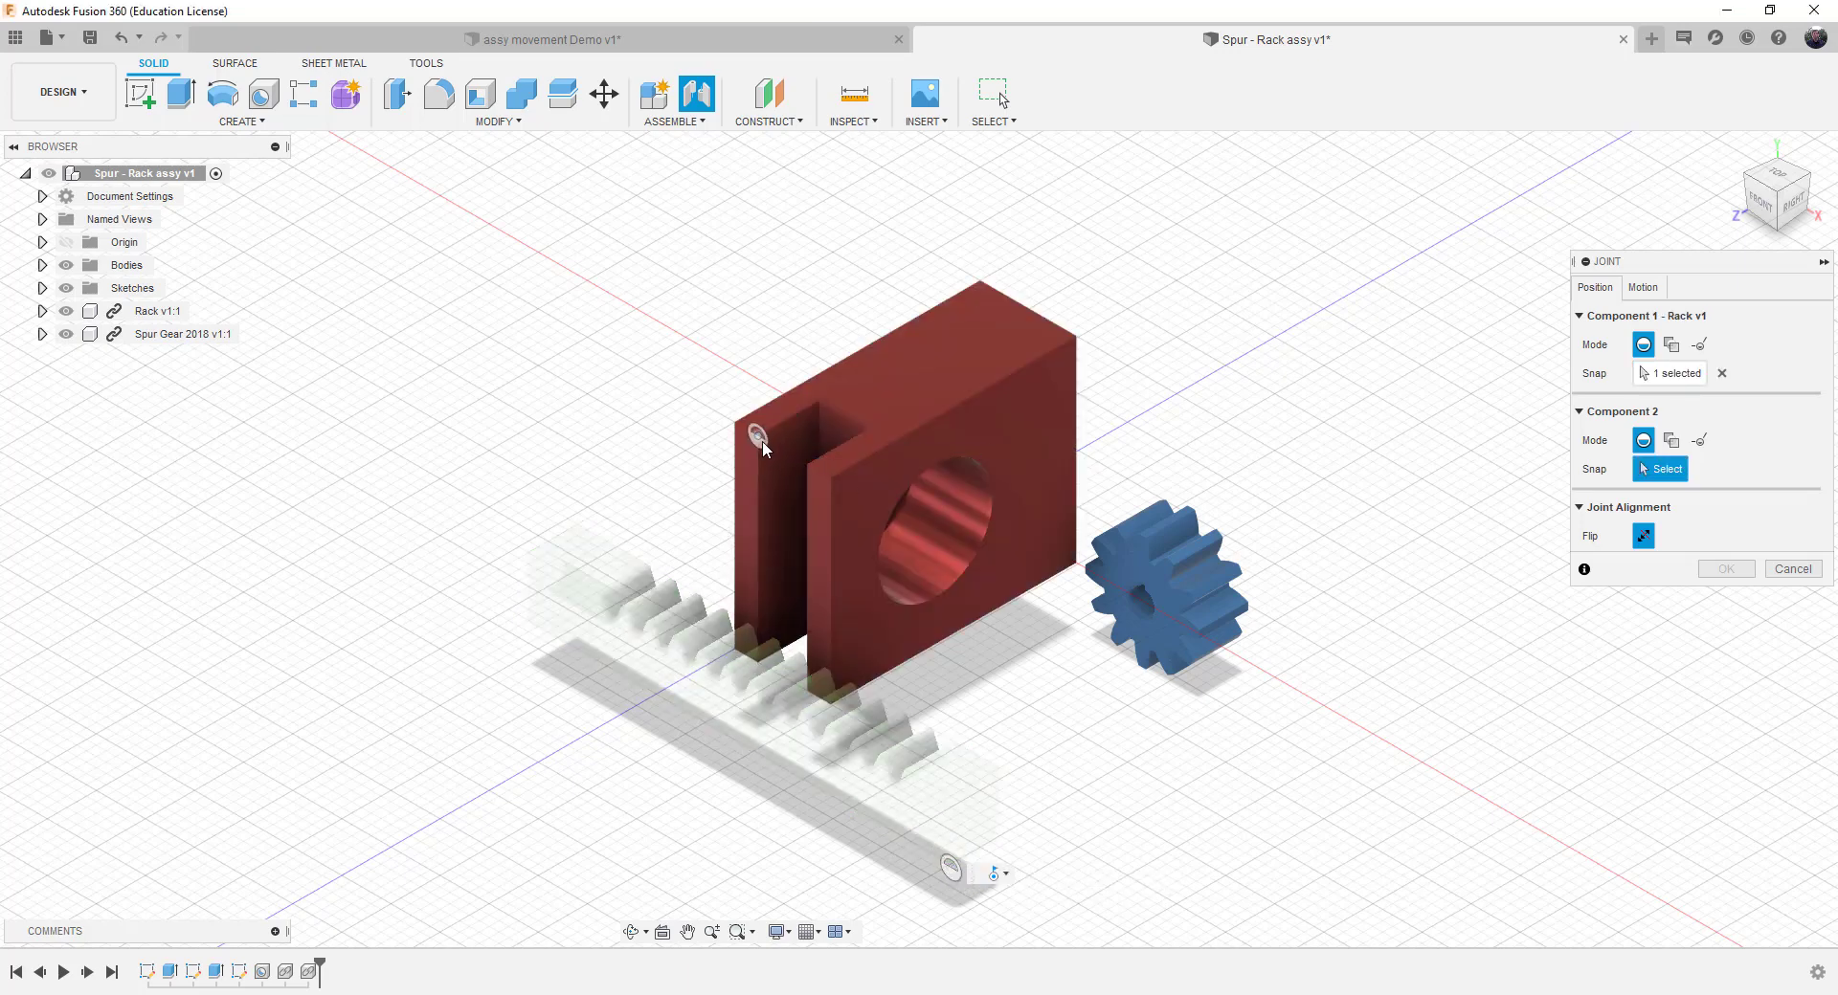
{"action": "scroll", "coordinate": [762, 440], "scroll_direction": "up", "scroll_amount": 5}
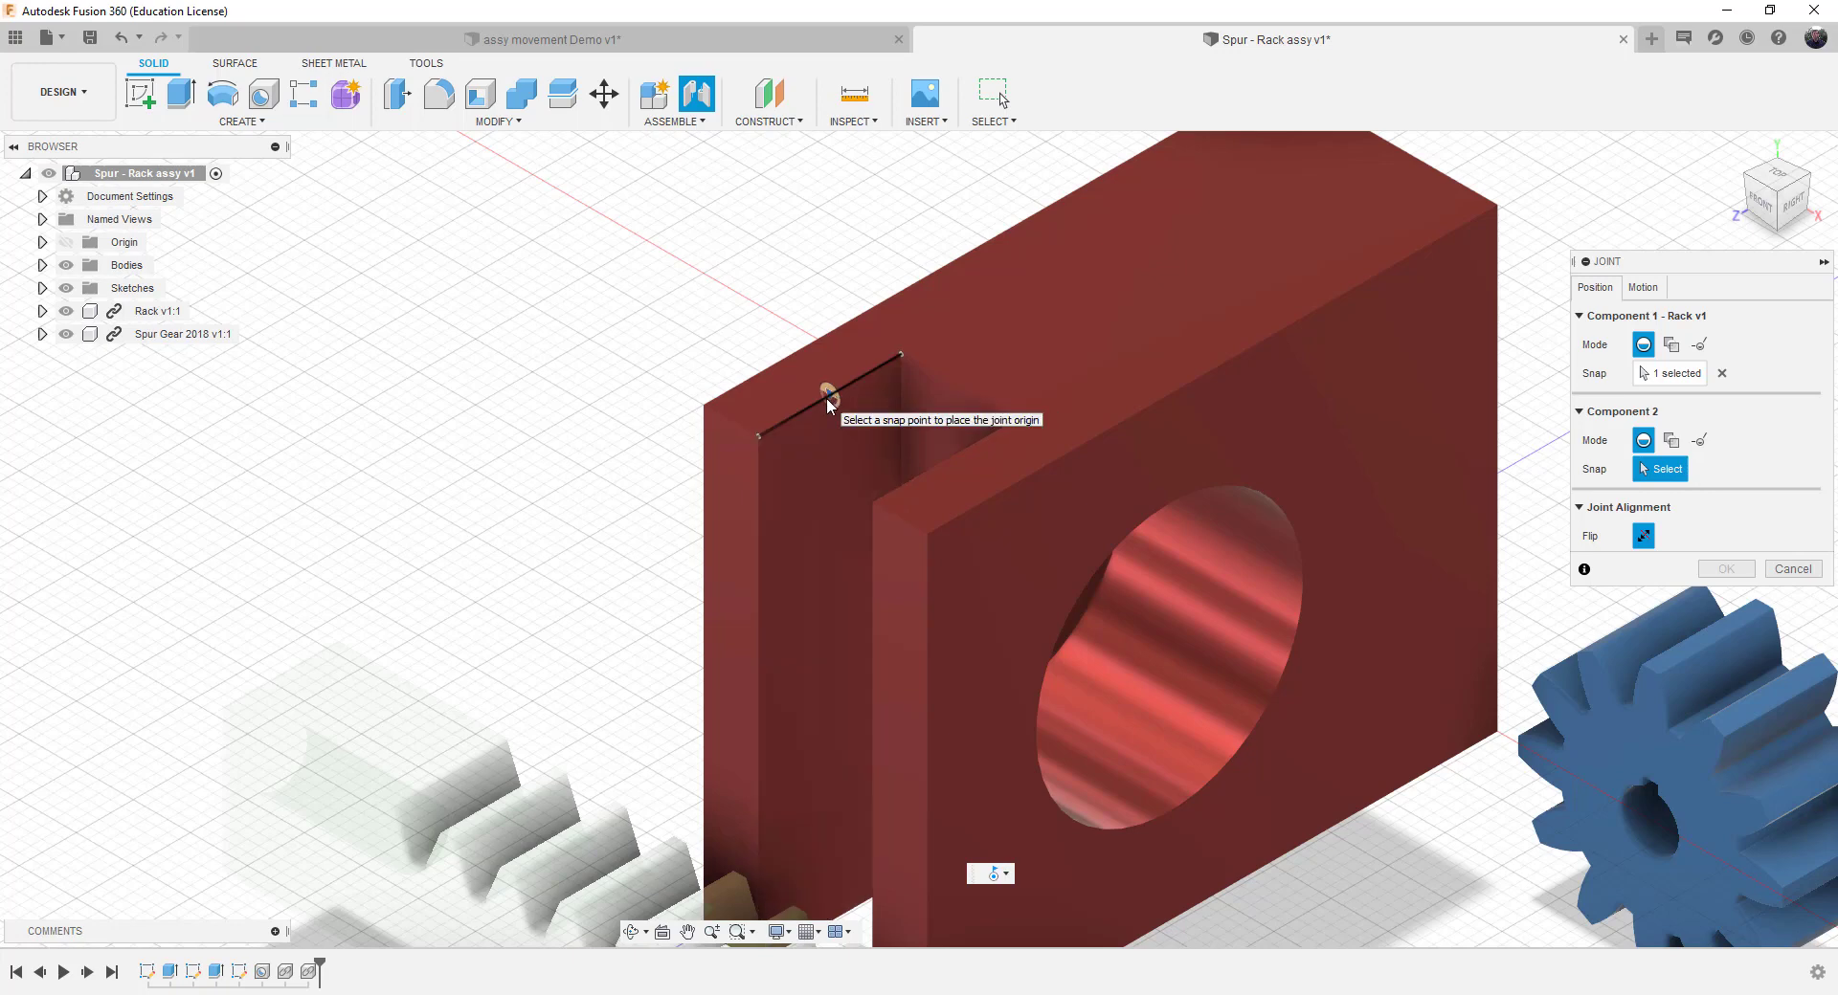
{"action": "left_click", "coordinate": [768, 440]}
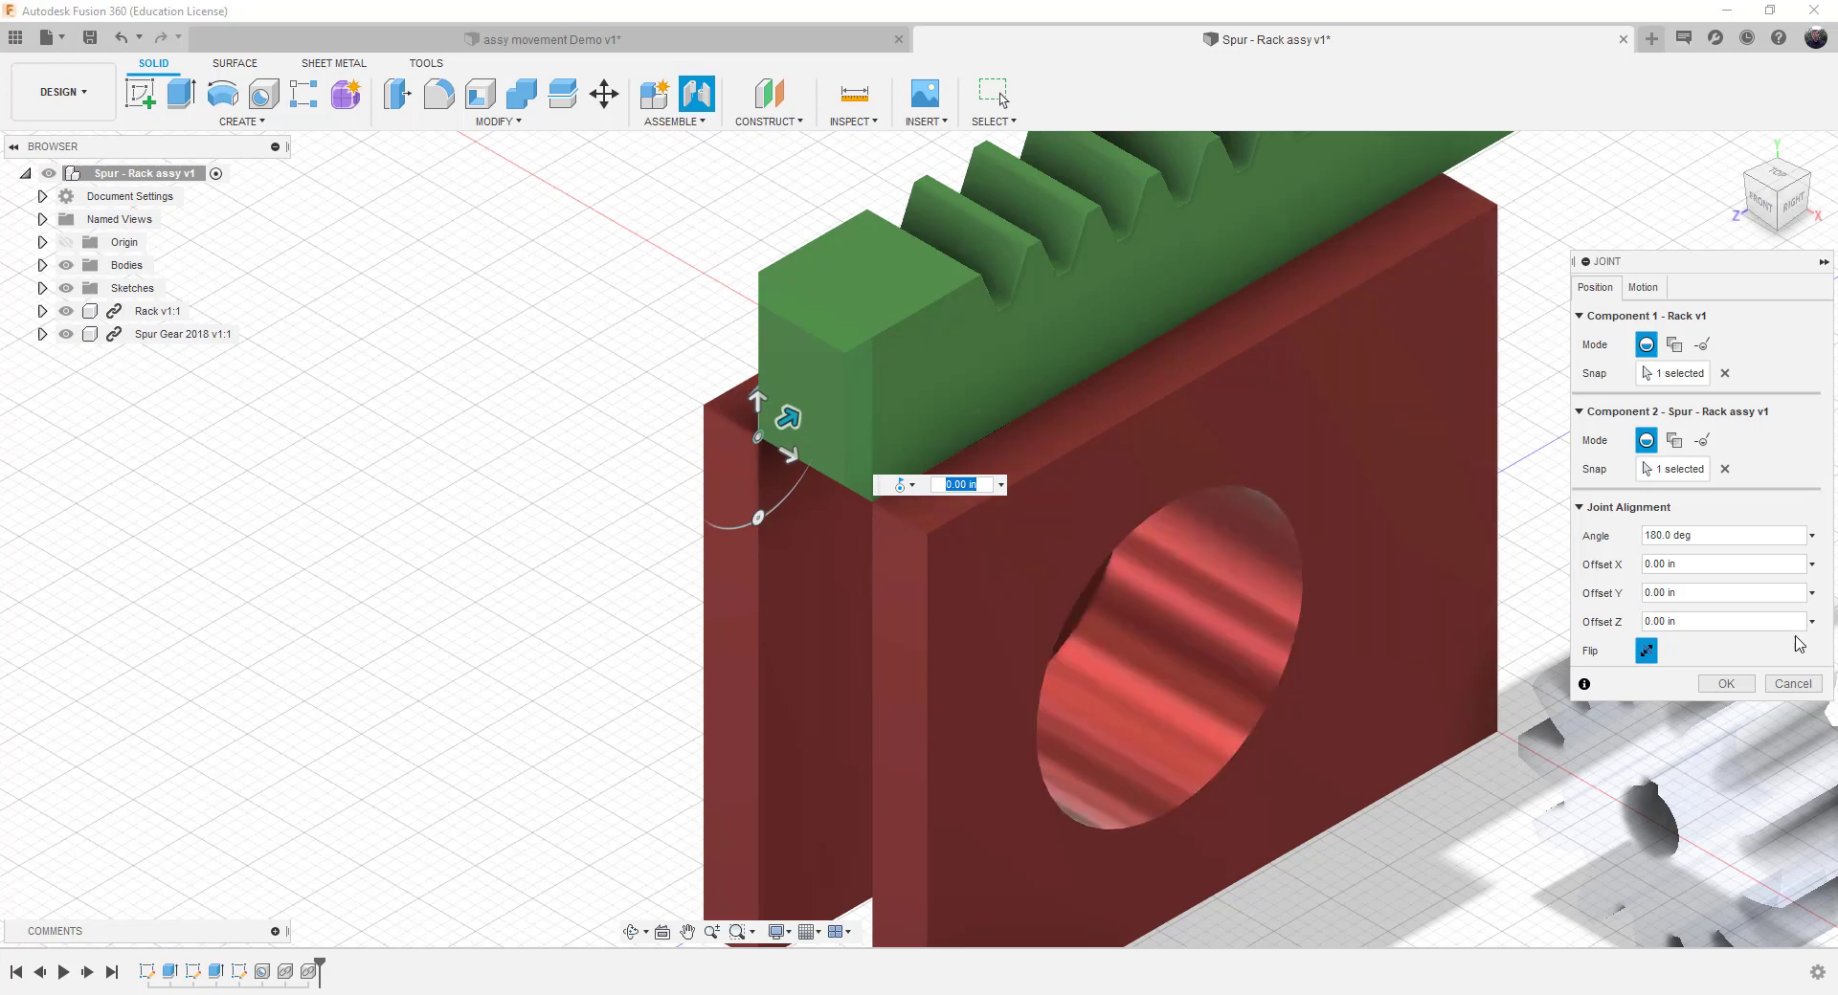
Set the joint angle to 90 deg so the rack stands upright along the housing edge.
{"action": "left_click_drag", "start_coordinate": [1696, 535], "coordinate": [1633, 543]}
{"action": "type", "text": "90"}
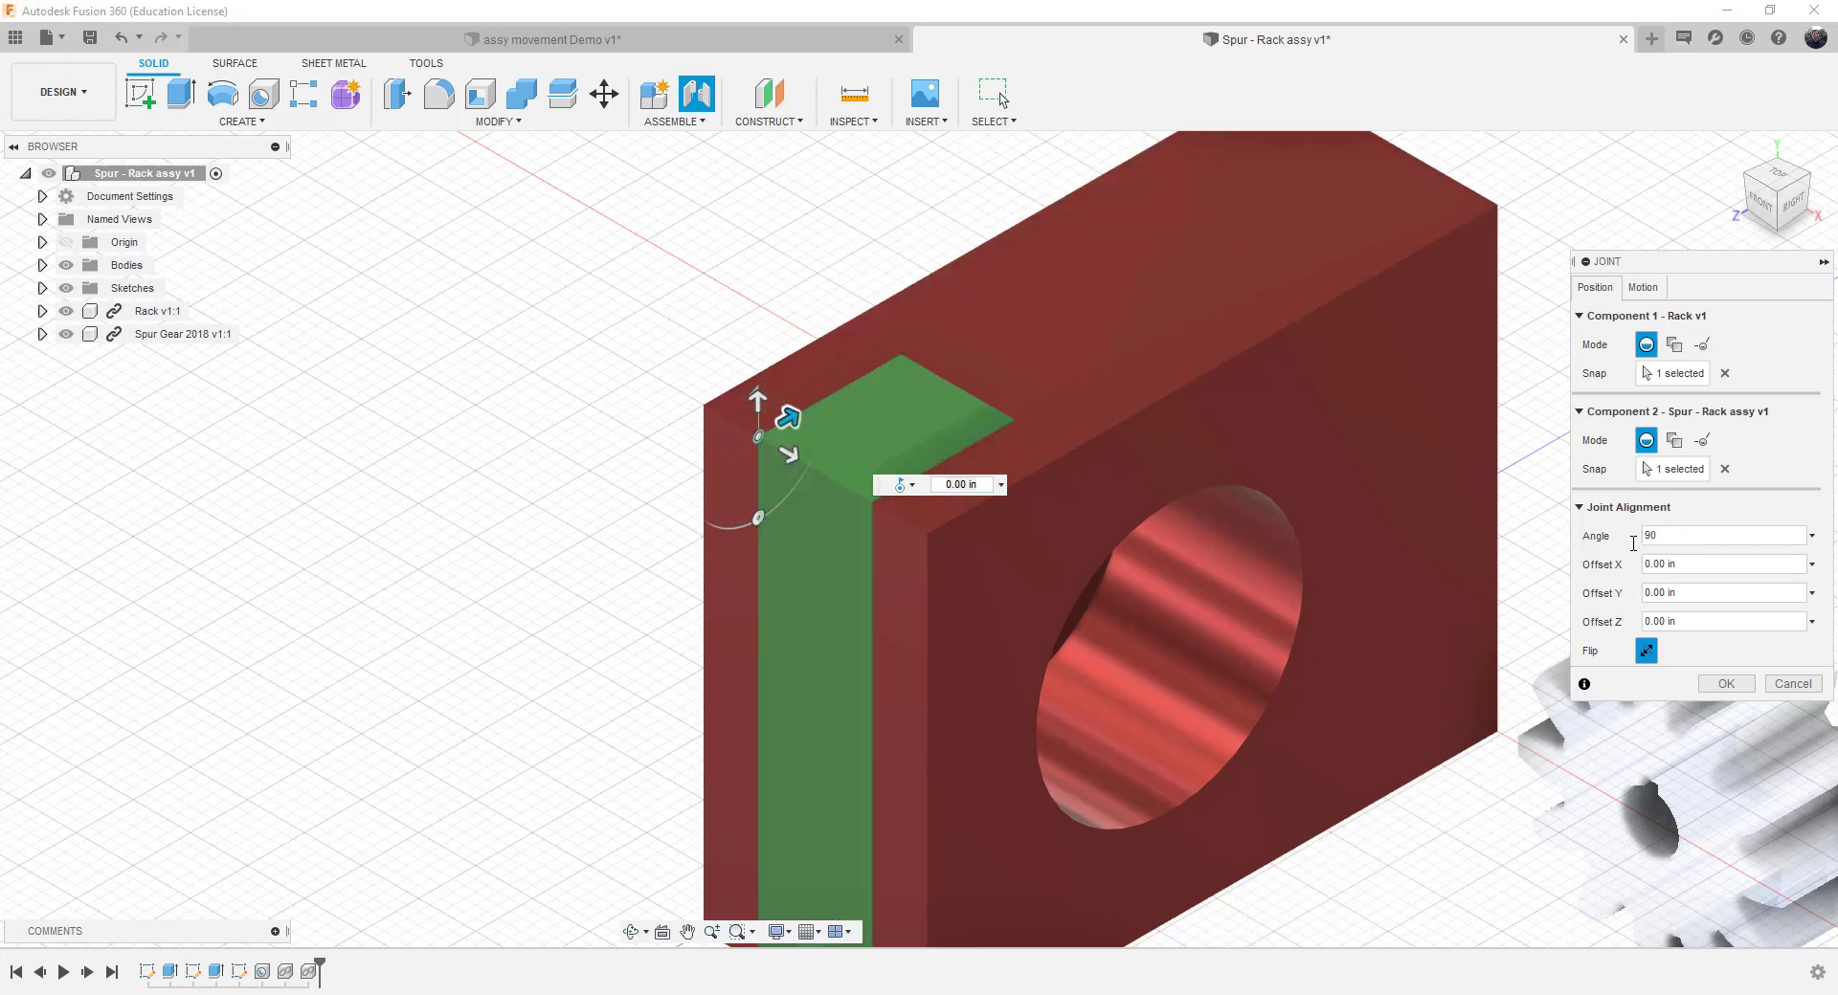
{"action": "scroll", "coordinate": [1100, 658], "scroll_direction": "down", "scroll_amount": 5}
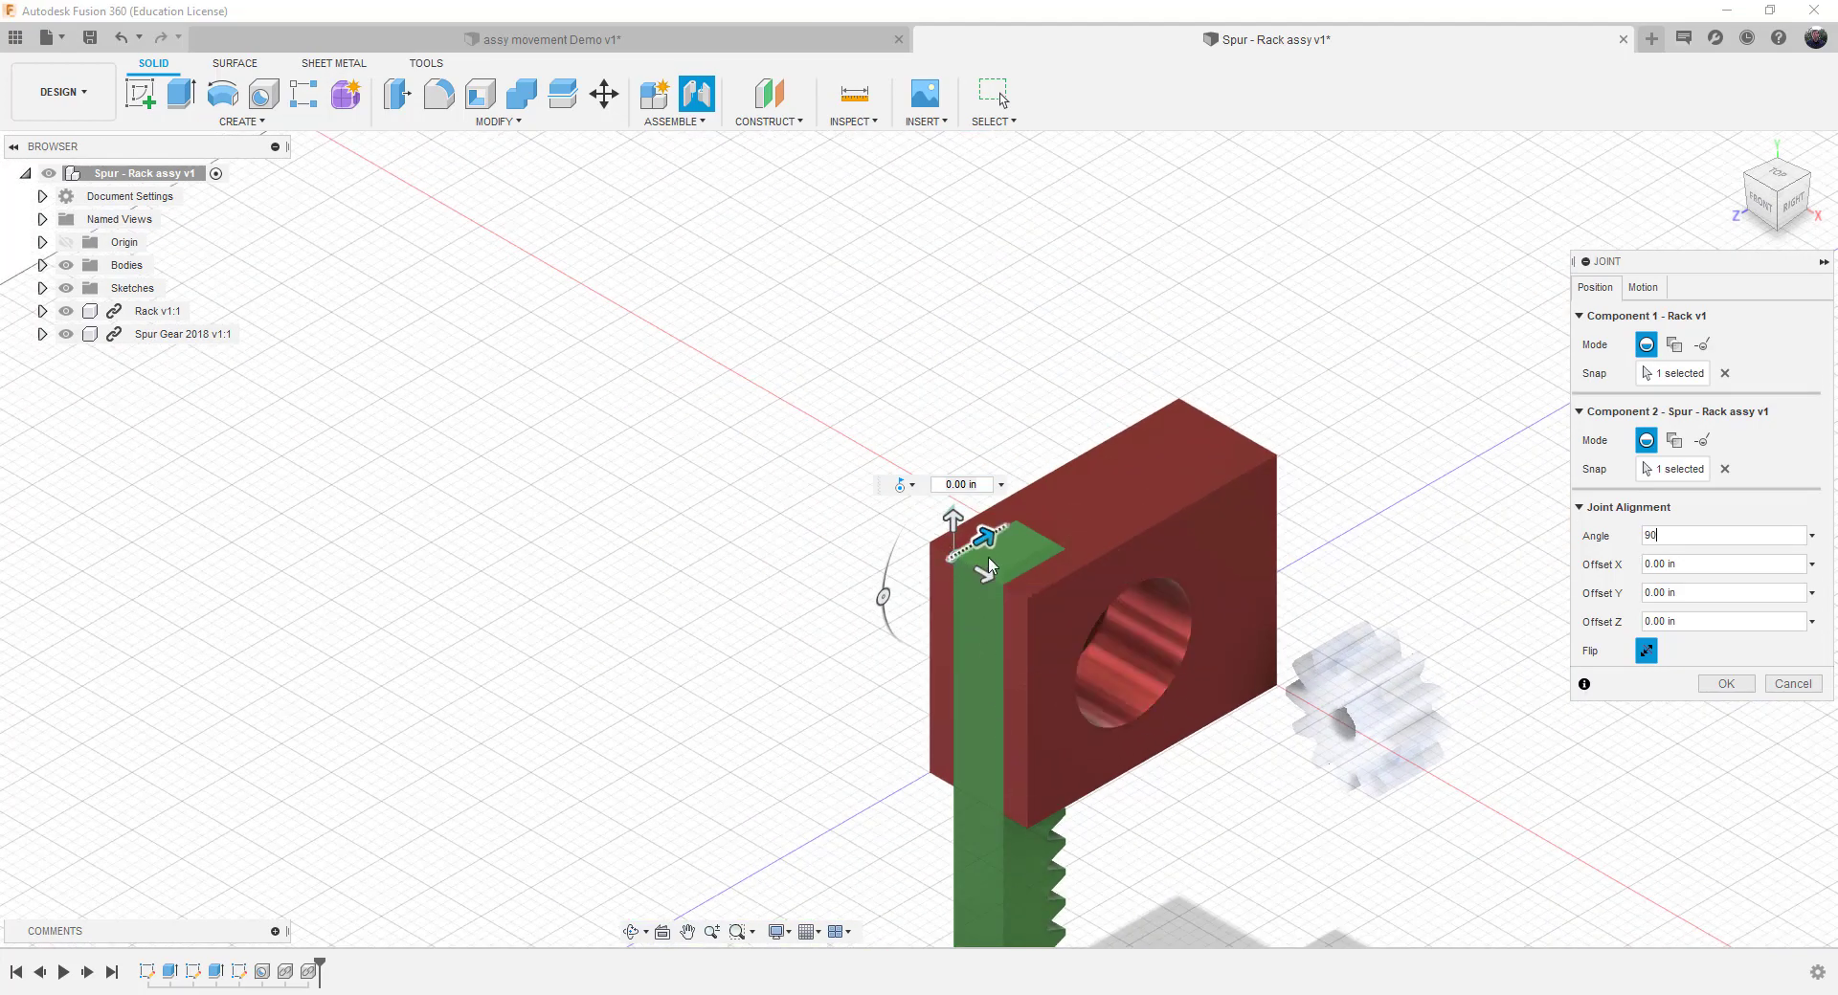
{"action": "scroll", "coordinate": [1101, 813], "scroll_direction": "up", "scroll_amount": 3}
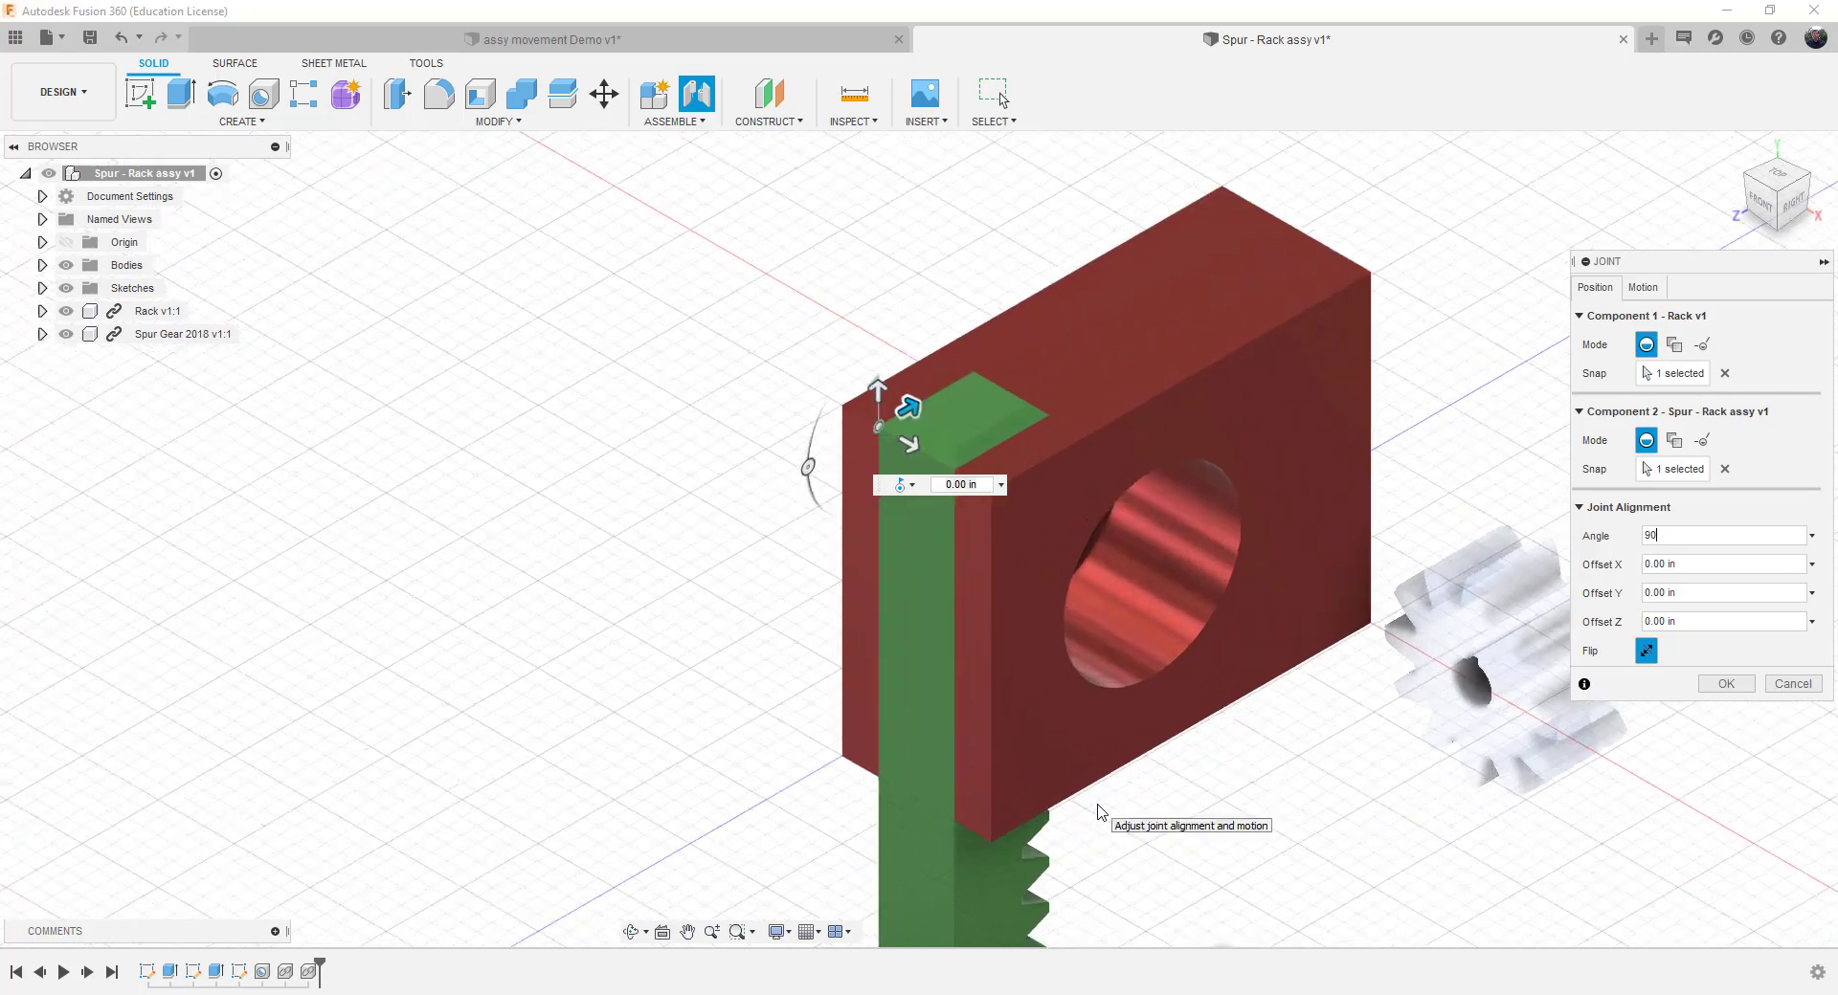
{"action": "scroll", "coordinate": [1100, 812], "scroll_direction": "down", "scroll_amount": 4}
{"action": "middle_click_drag", "start_coordinate": [1141, 830], "coordinate": [1067, 664]}
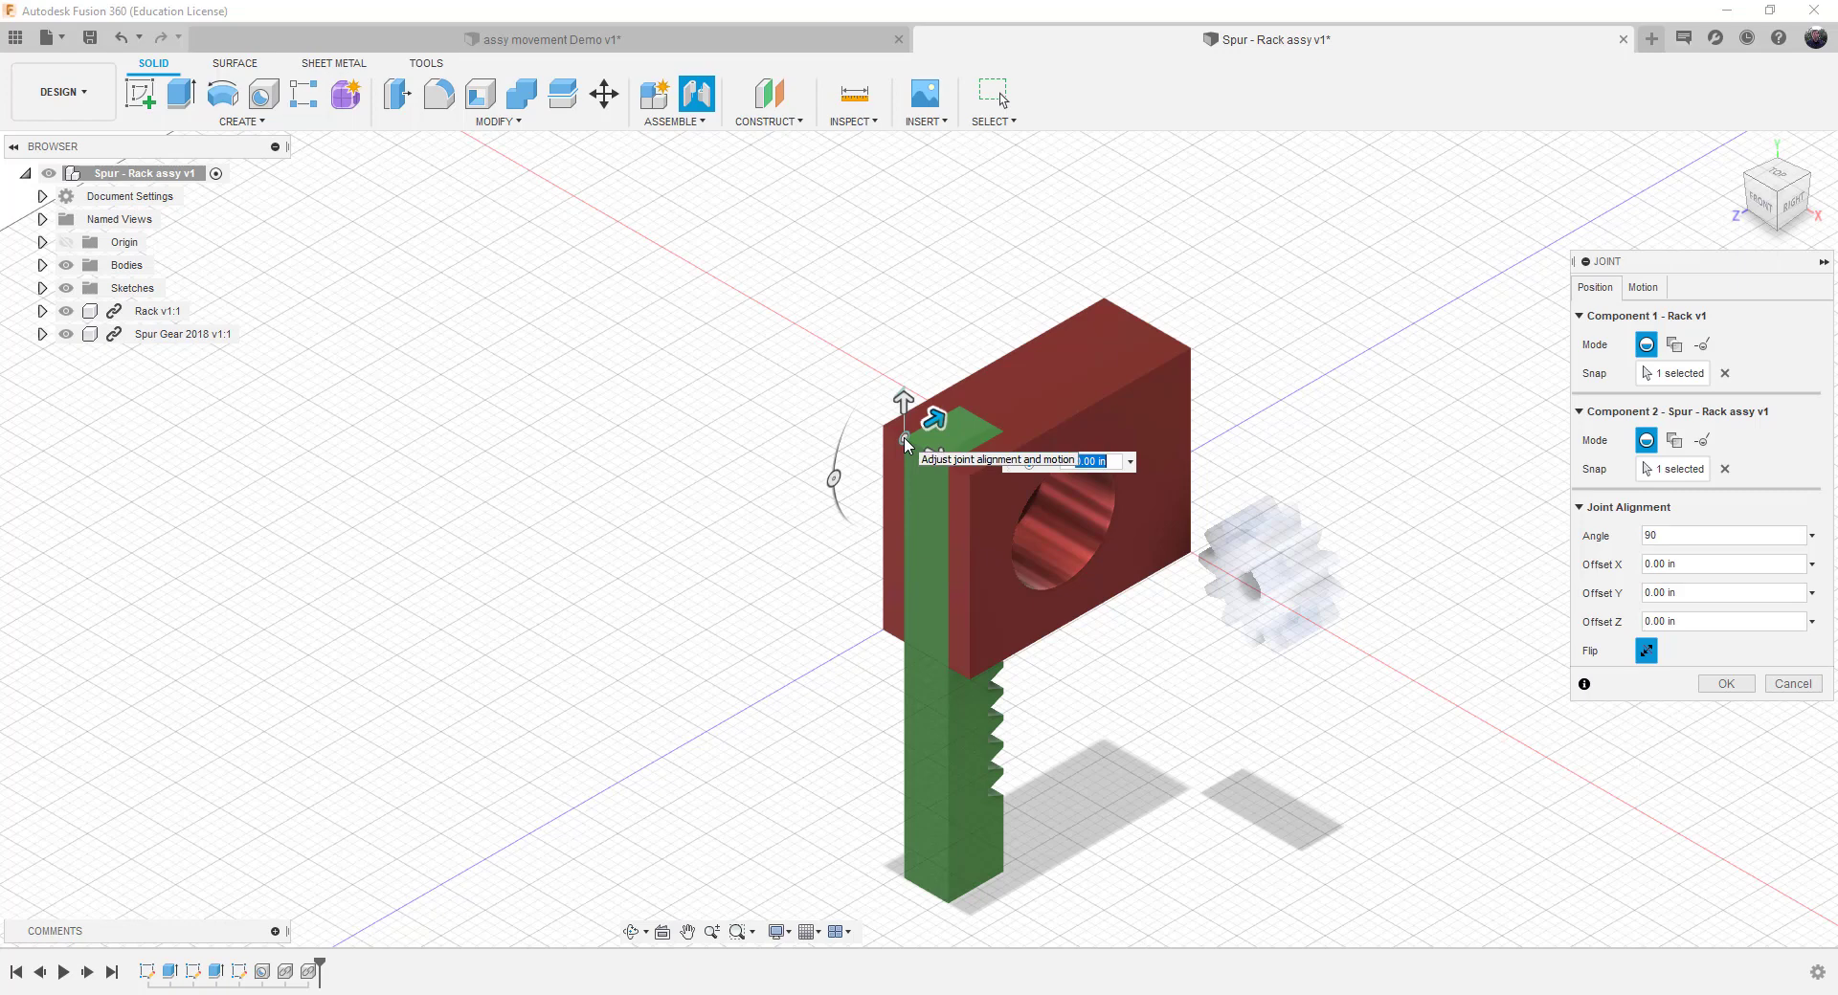
Make the rack joint a Slider along the Y axis, preview its motion, and create it.
{"action": "left_click", "coordinate": [1650, 290]}
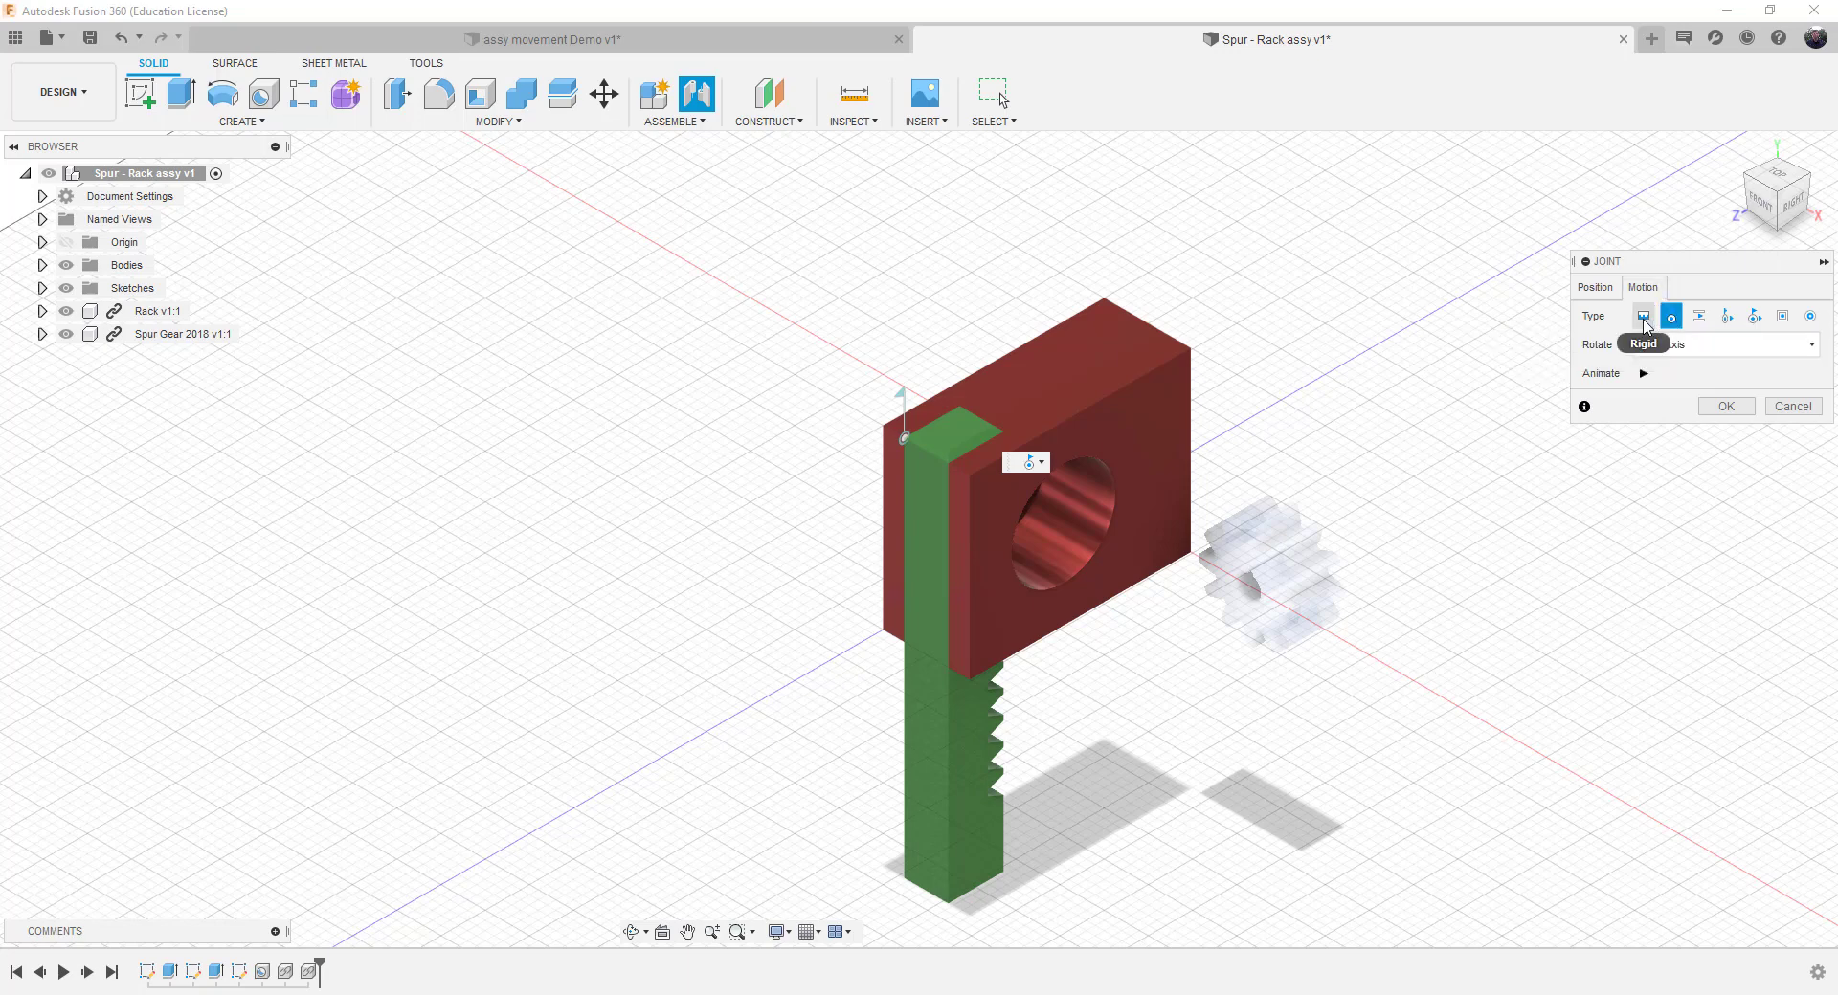
{"action": "left_click", "coordinate": [1643, 316]}
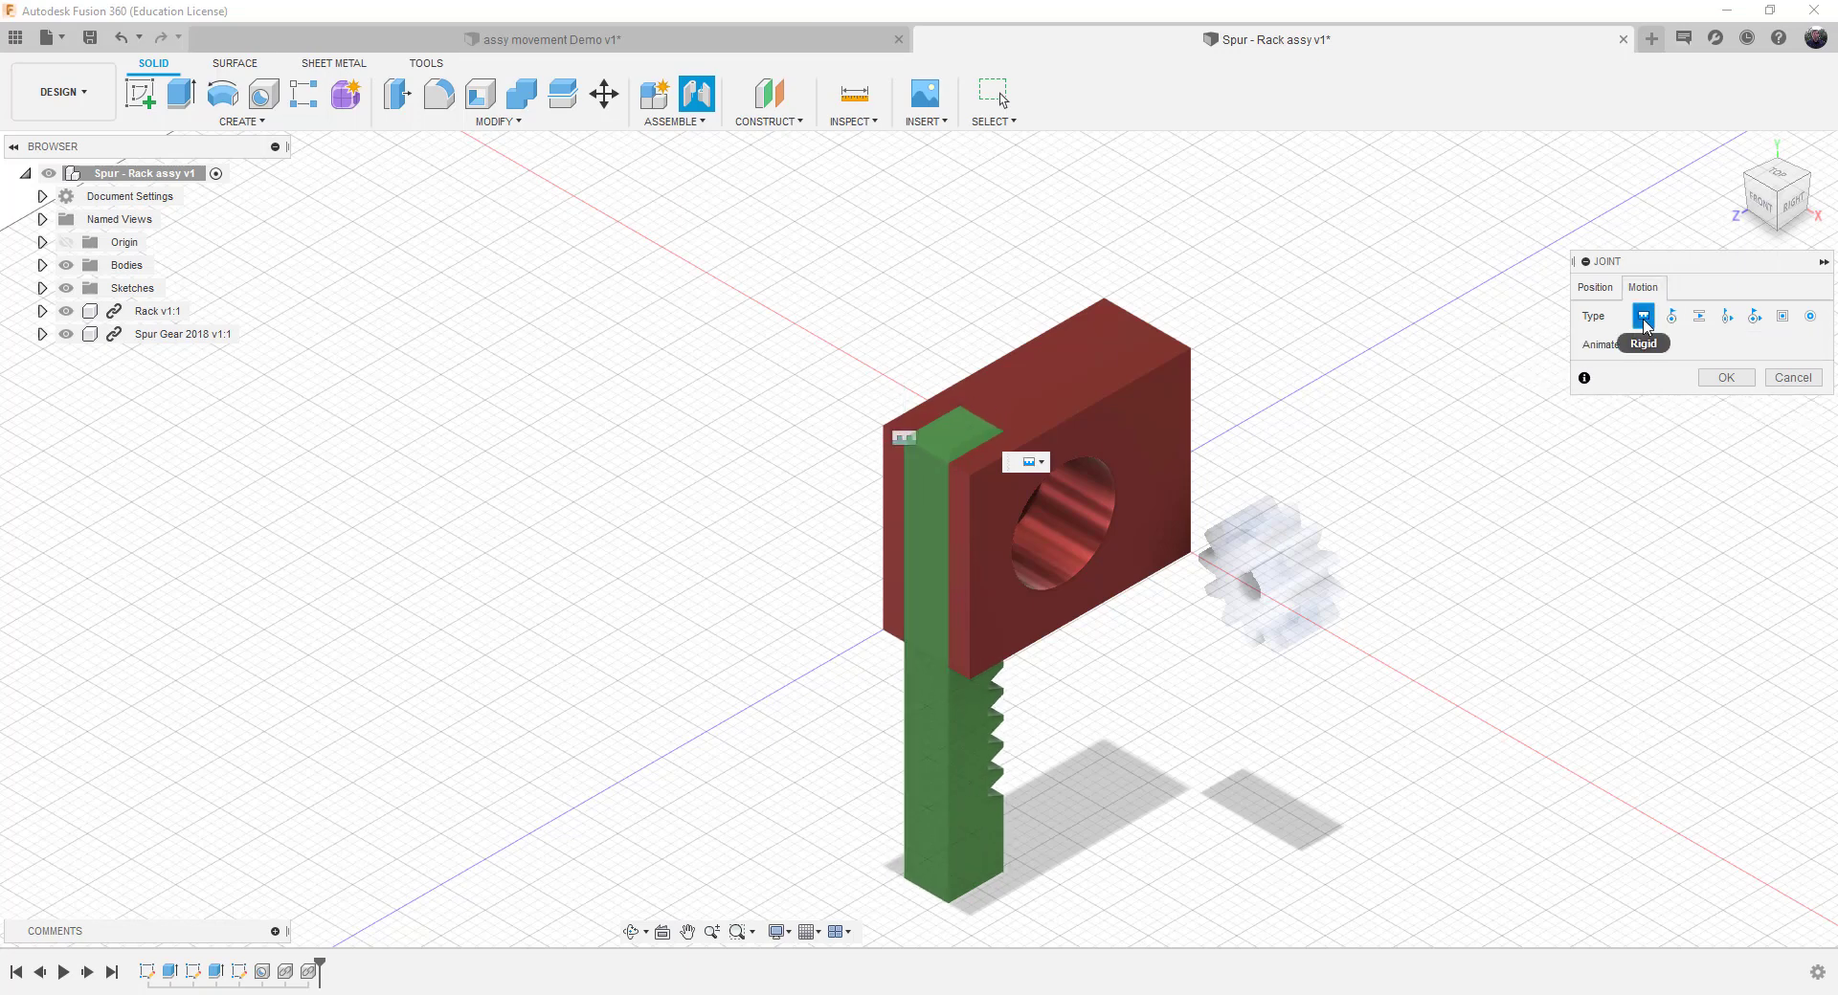
{"action": "left_click", "coordinate": [1700, 322]}
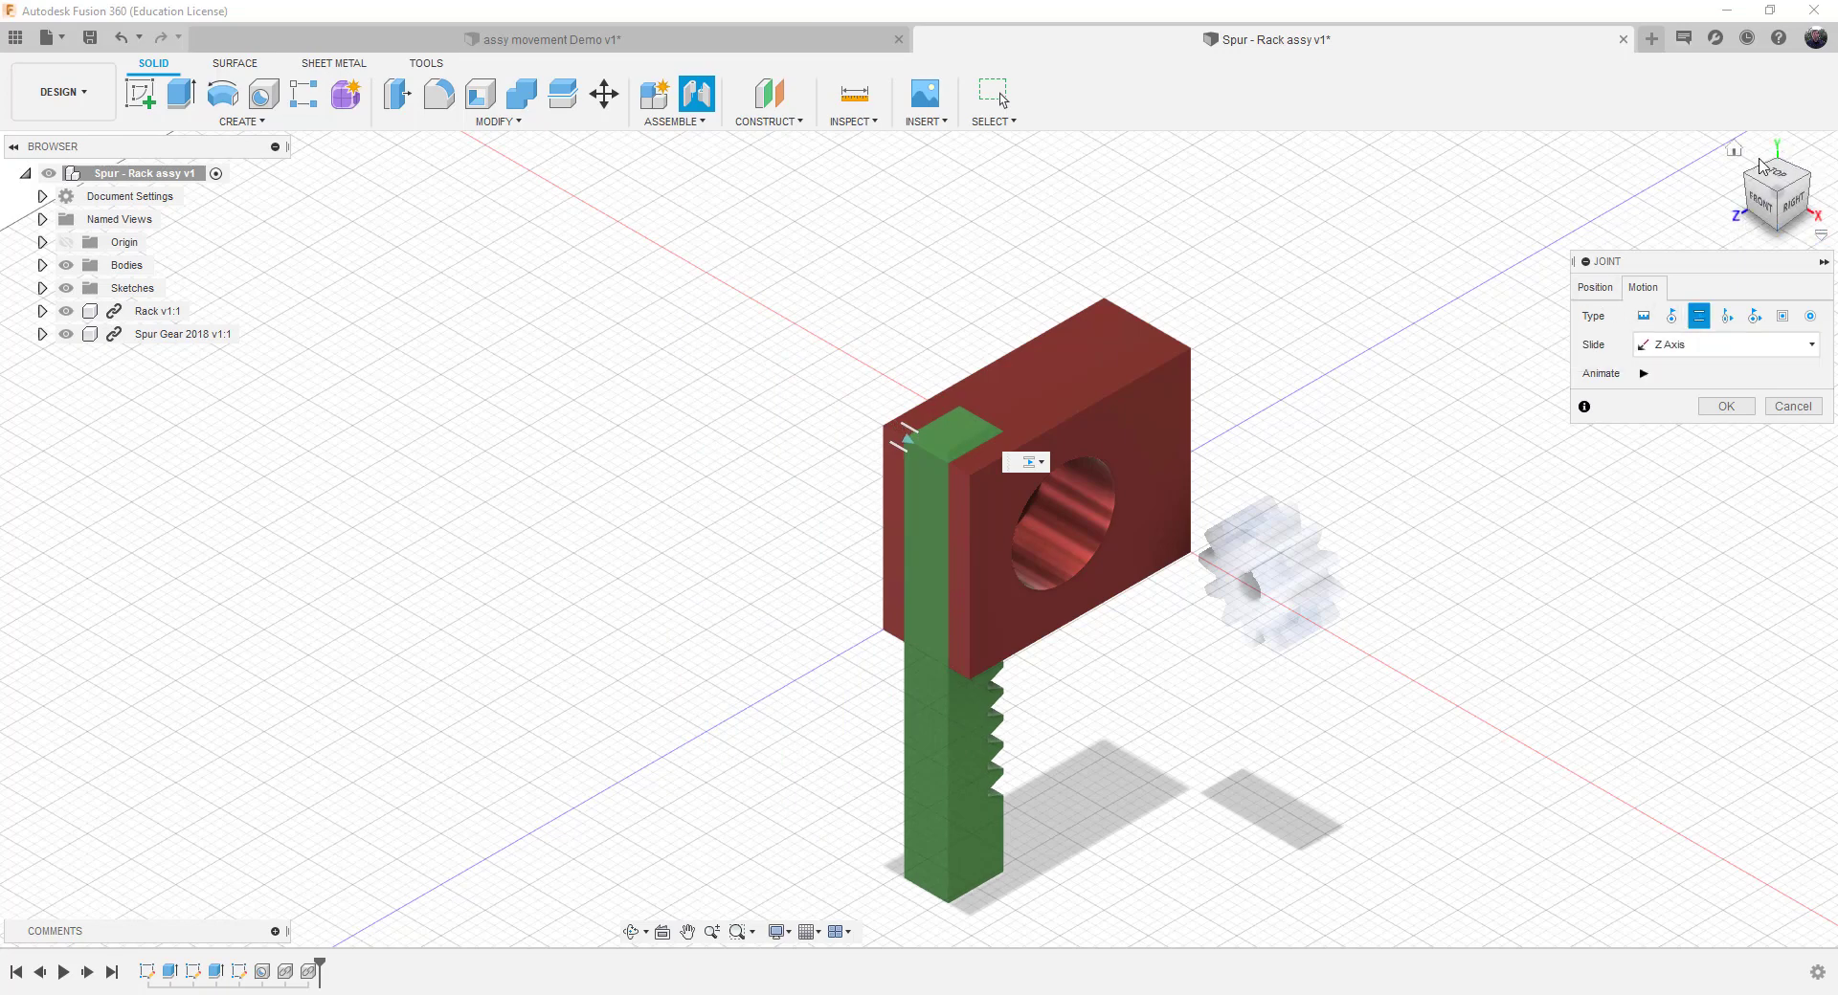
{"action": "left_click", "coordinate": [1702, 353]}
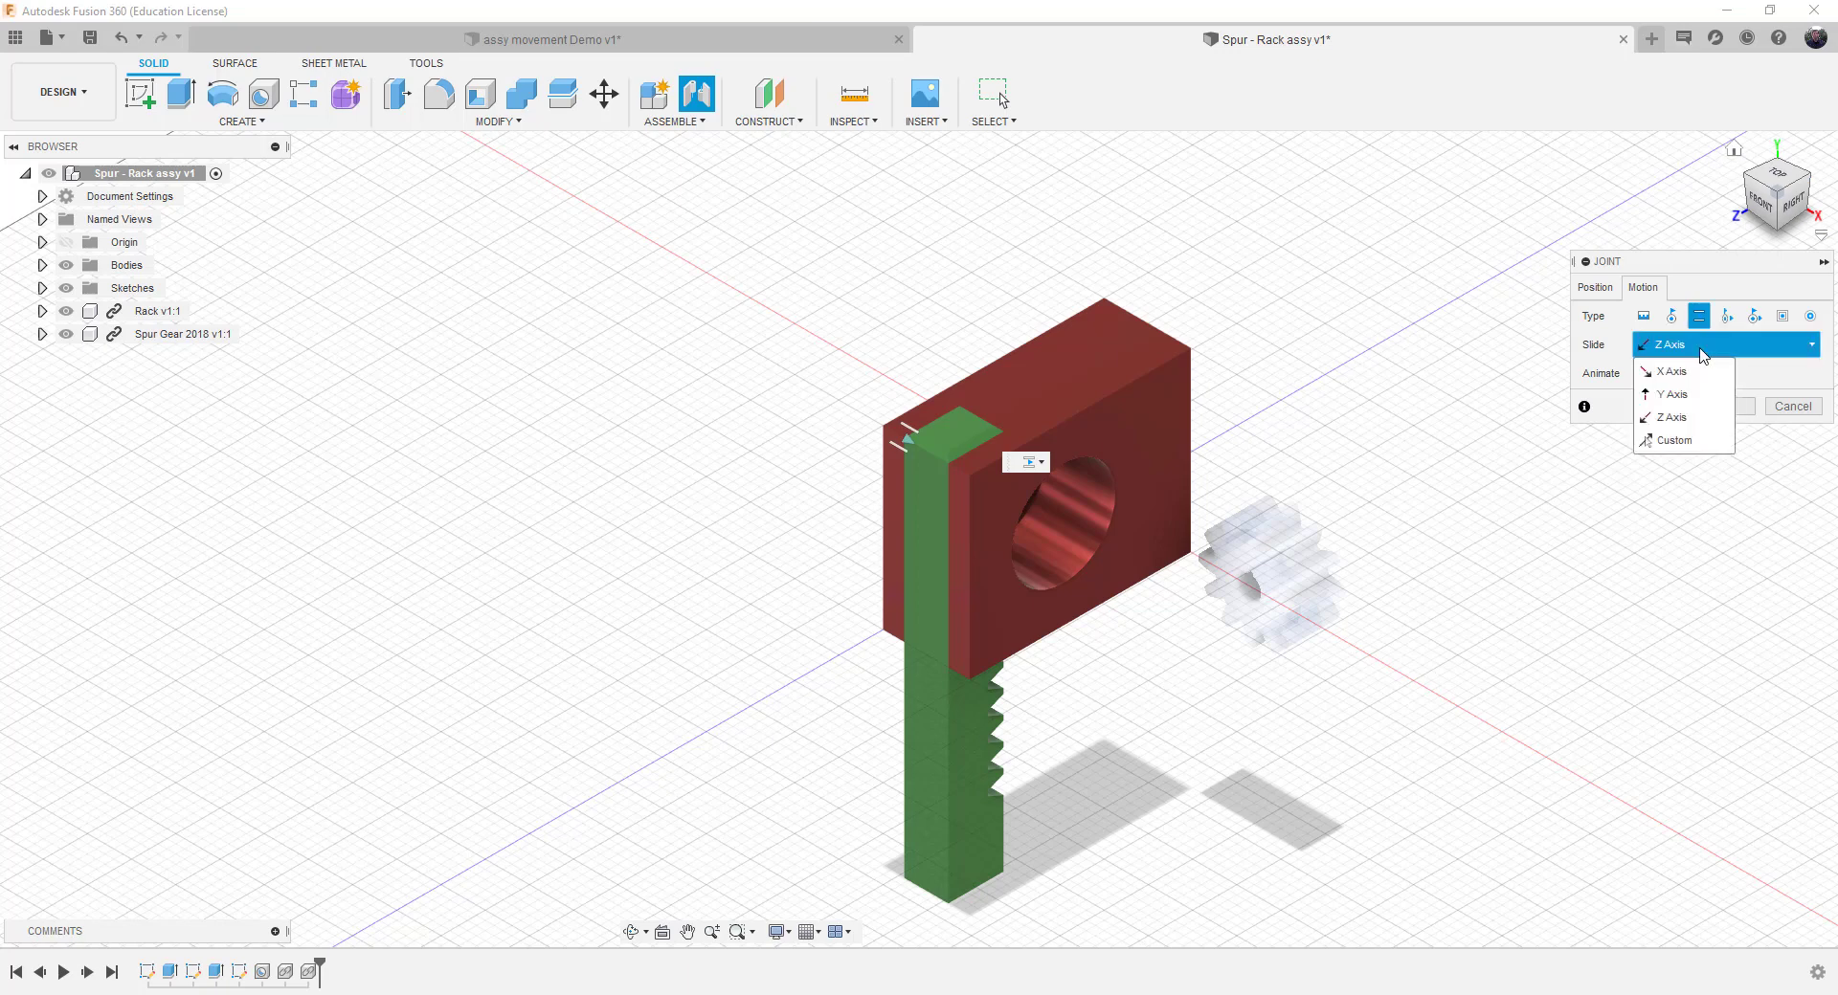
{"action": "left_click", "coordinate": [1683, 394]}
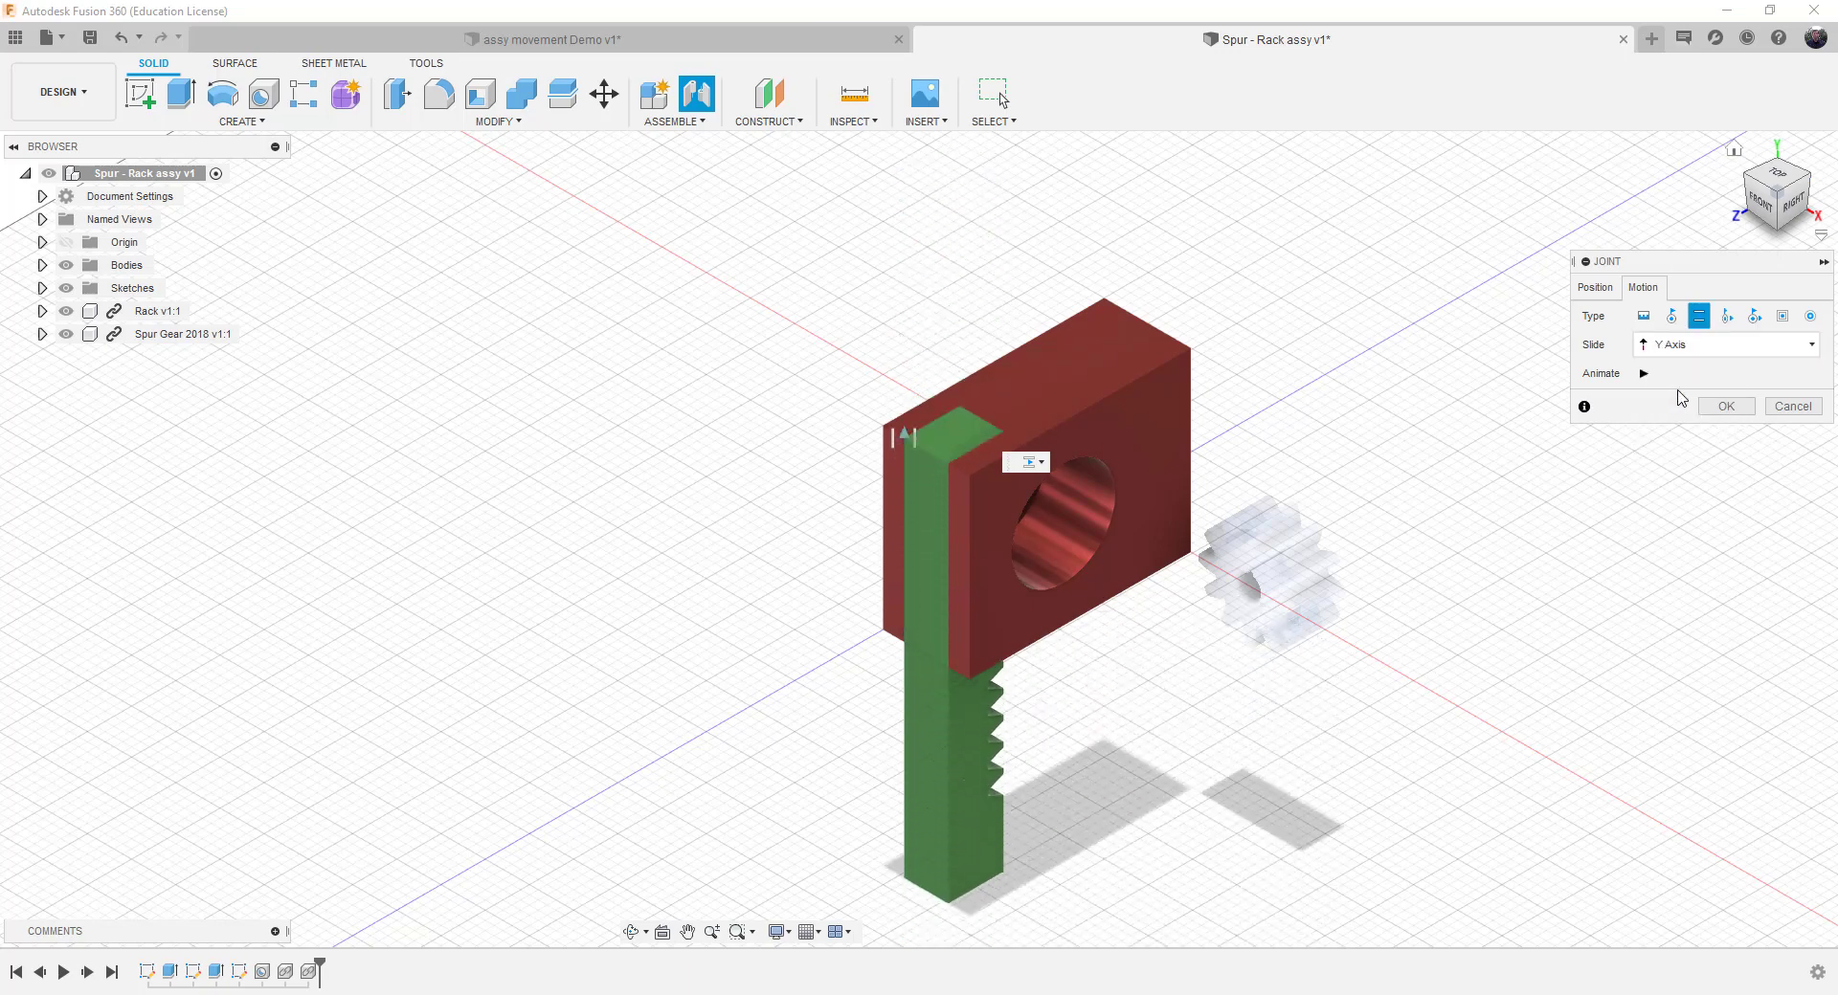
{"action": "left_click", "coordinate": [1644, 373]}
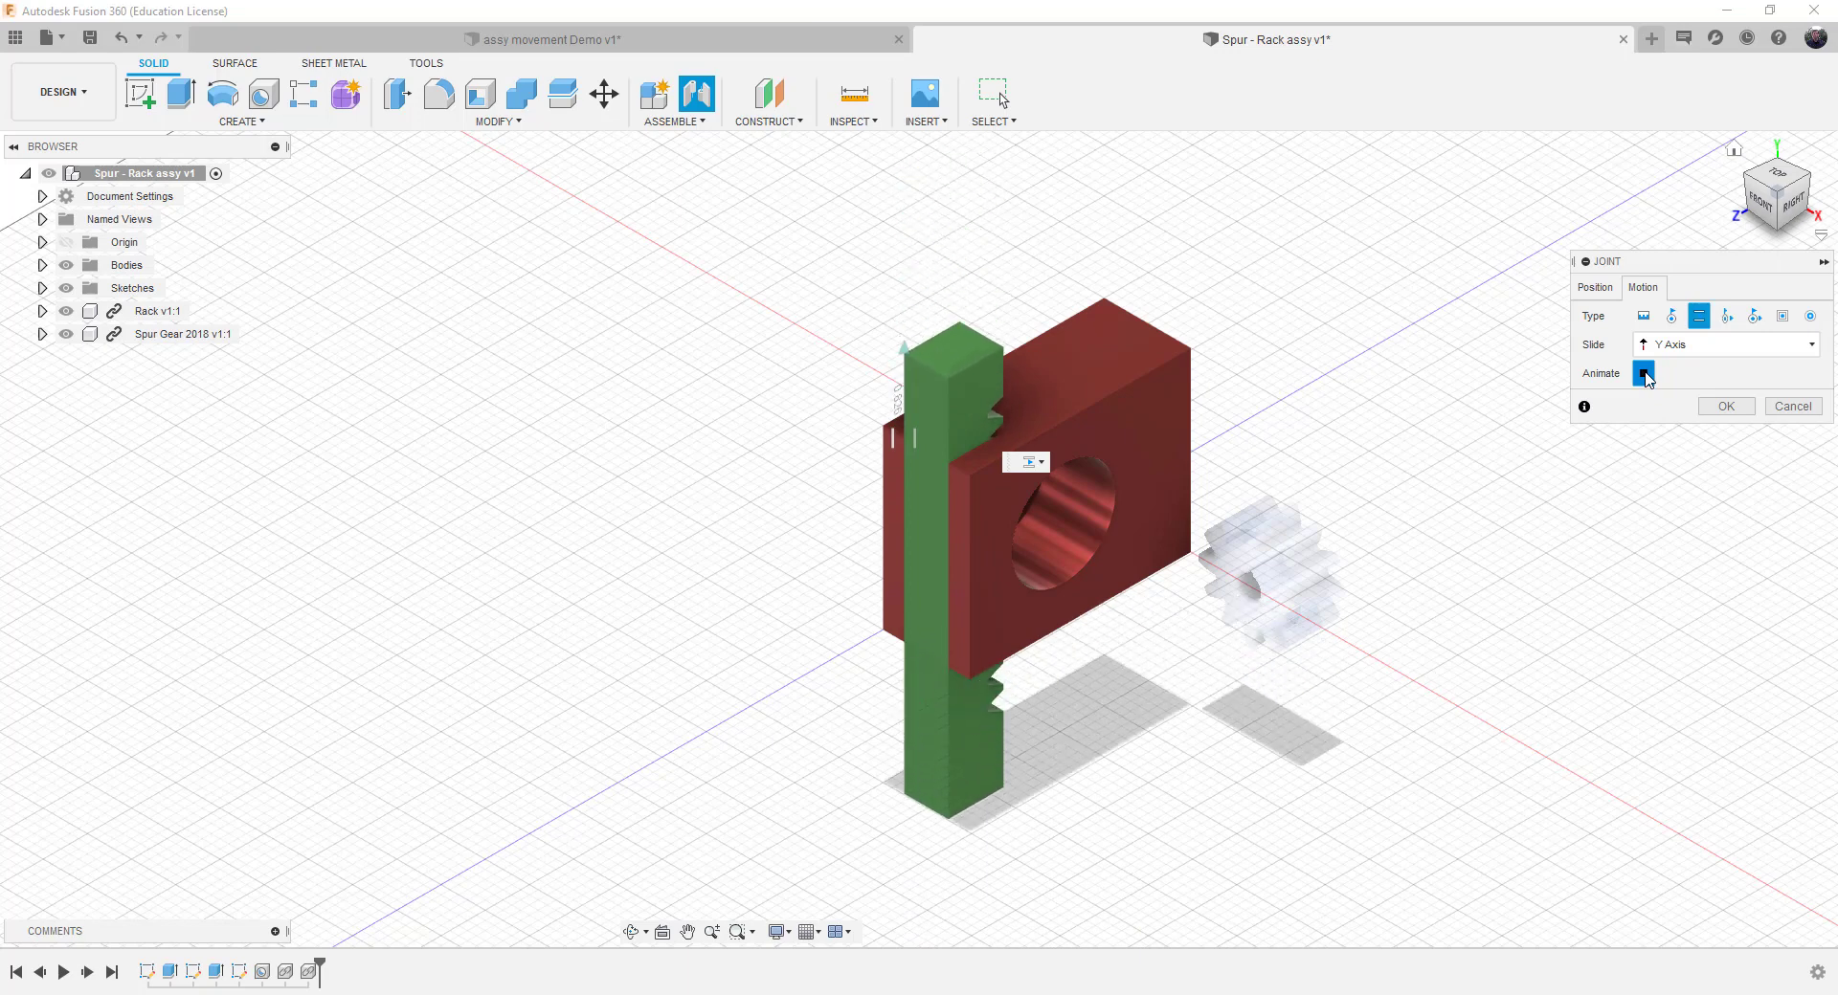
{"action": "left_click", "coordinate": [1645, 375]}
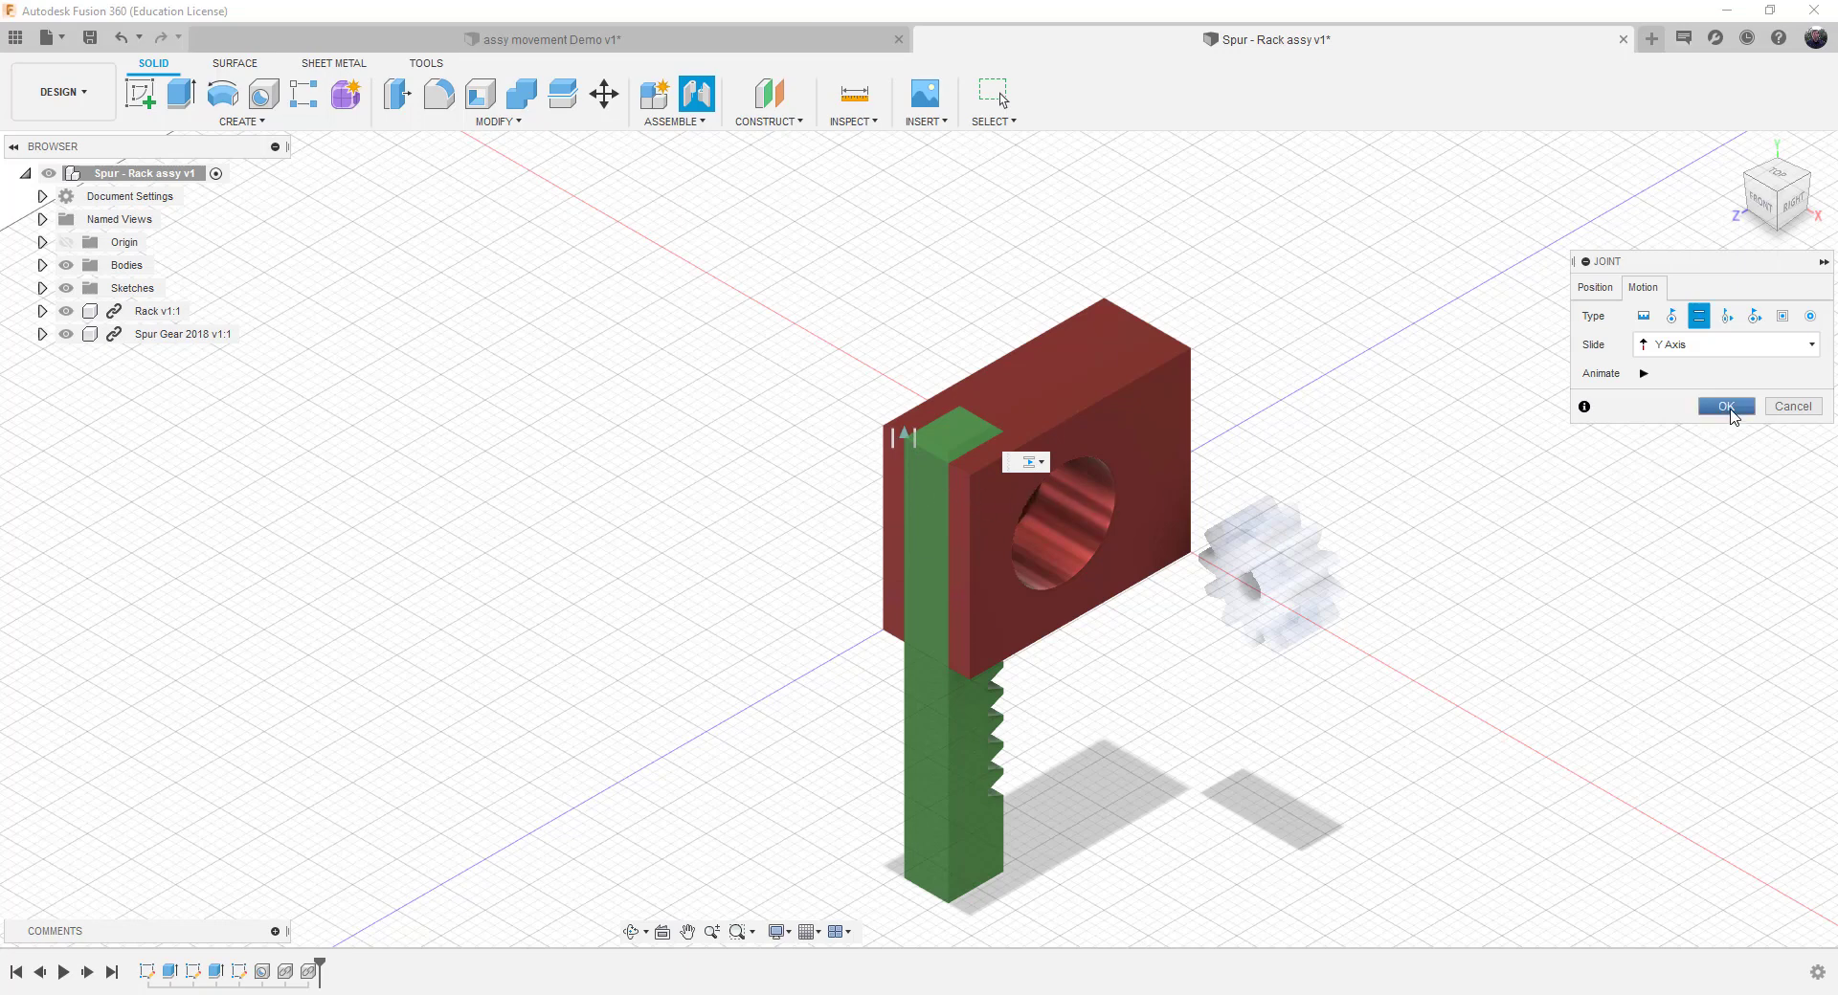
{"action": "left_click", "coordinate": [1731, 408]}
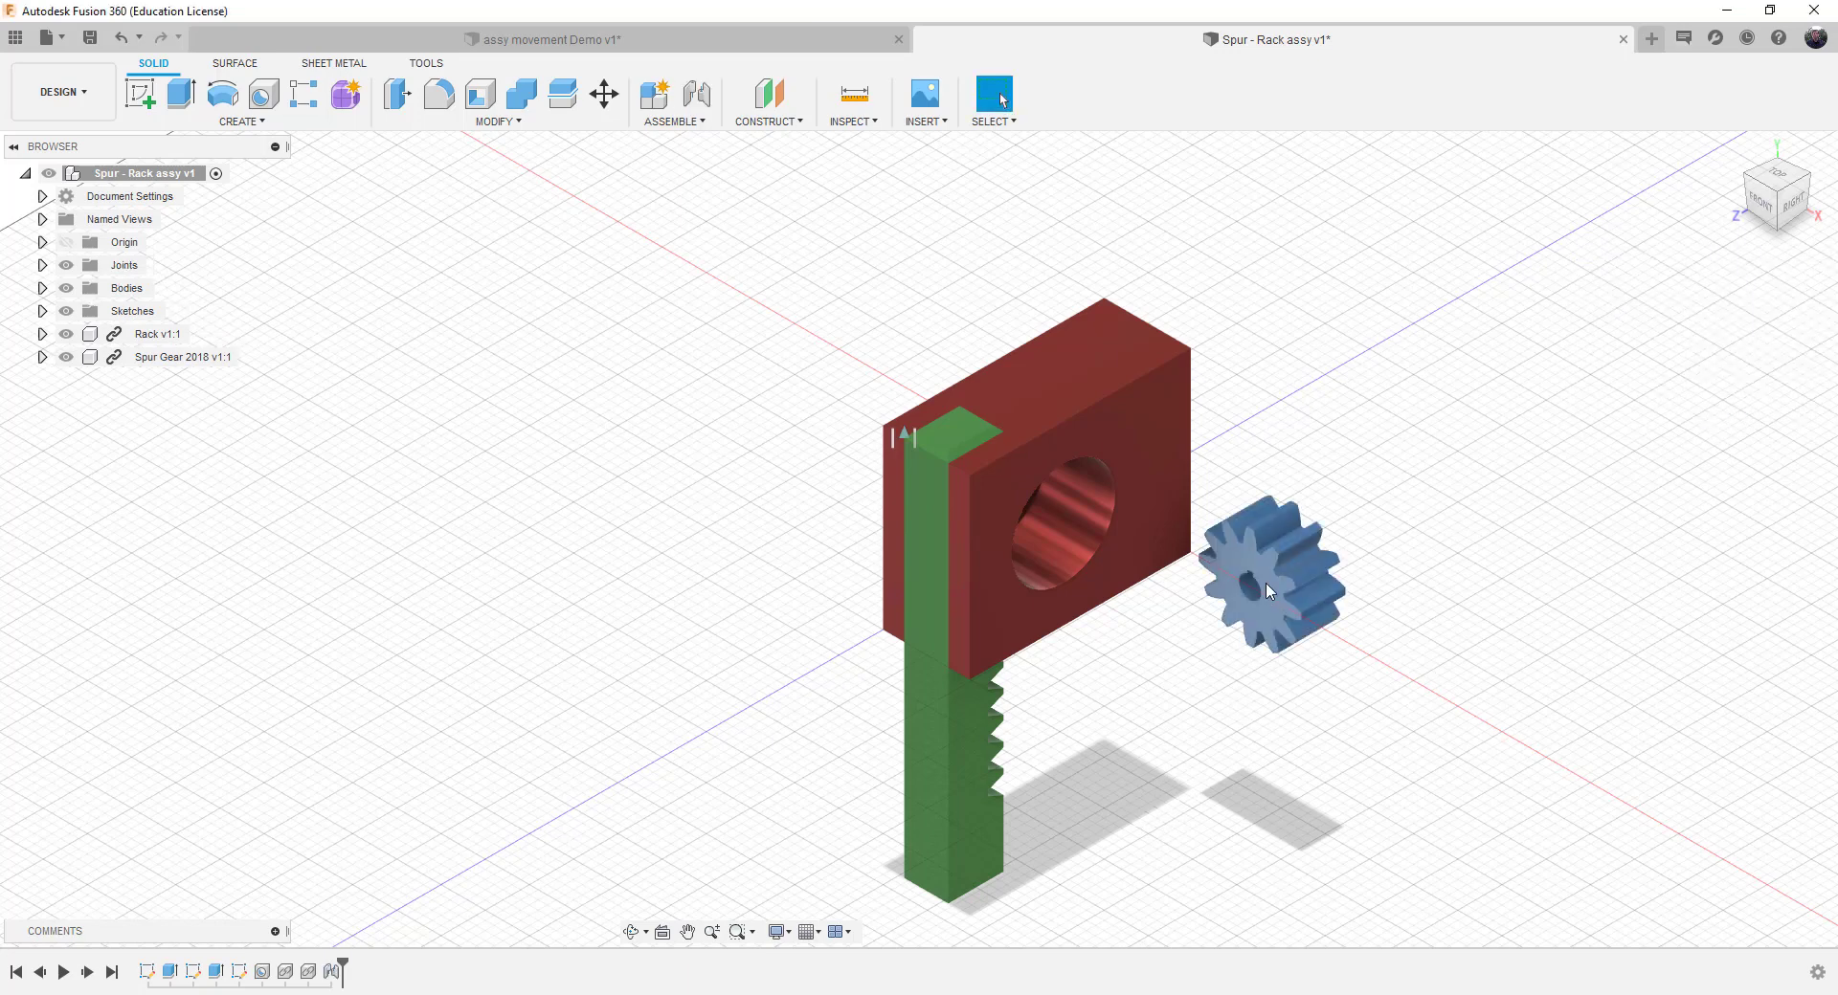
Start a trial joint, set it to Rigid, then cancel it.
{"action": "scroll", "coordinate": [1266, 575], "scroll_direction": "up", "scroll_amount": 5}
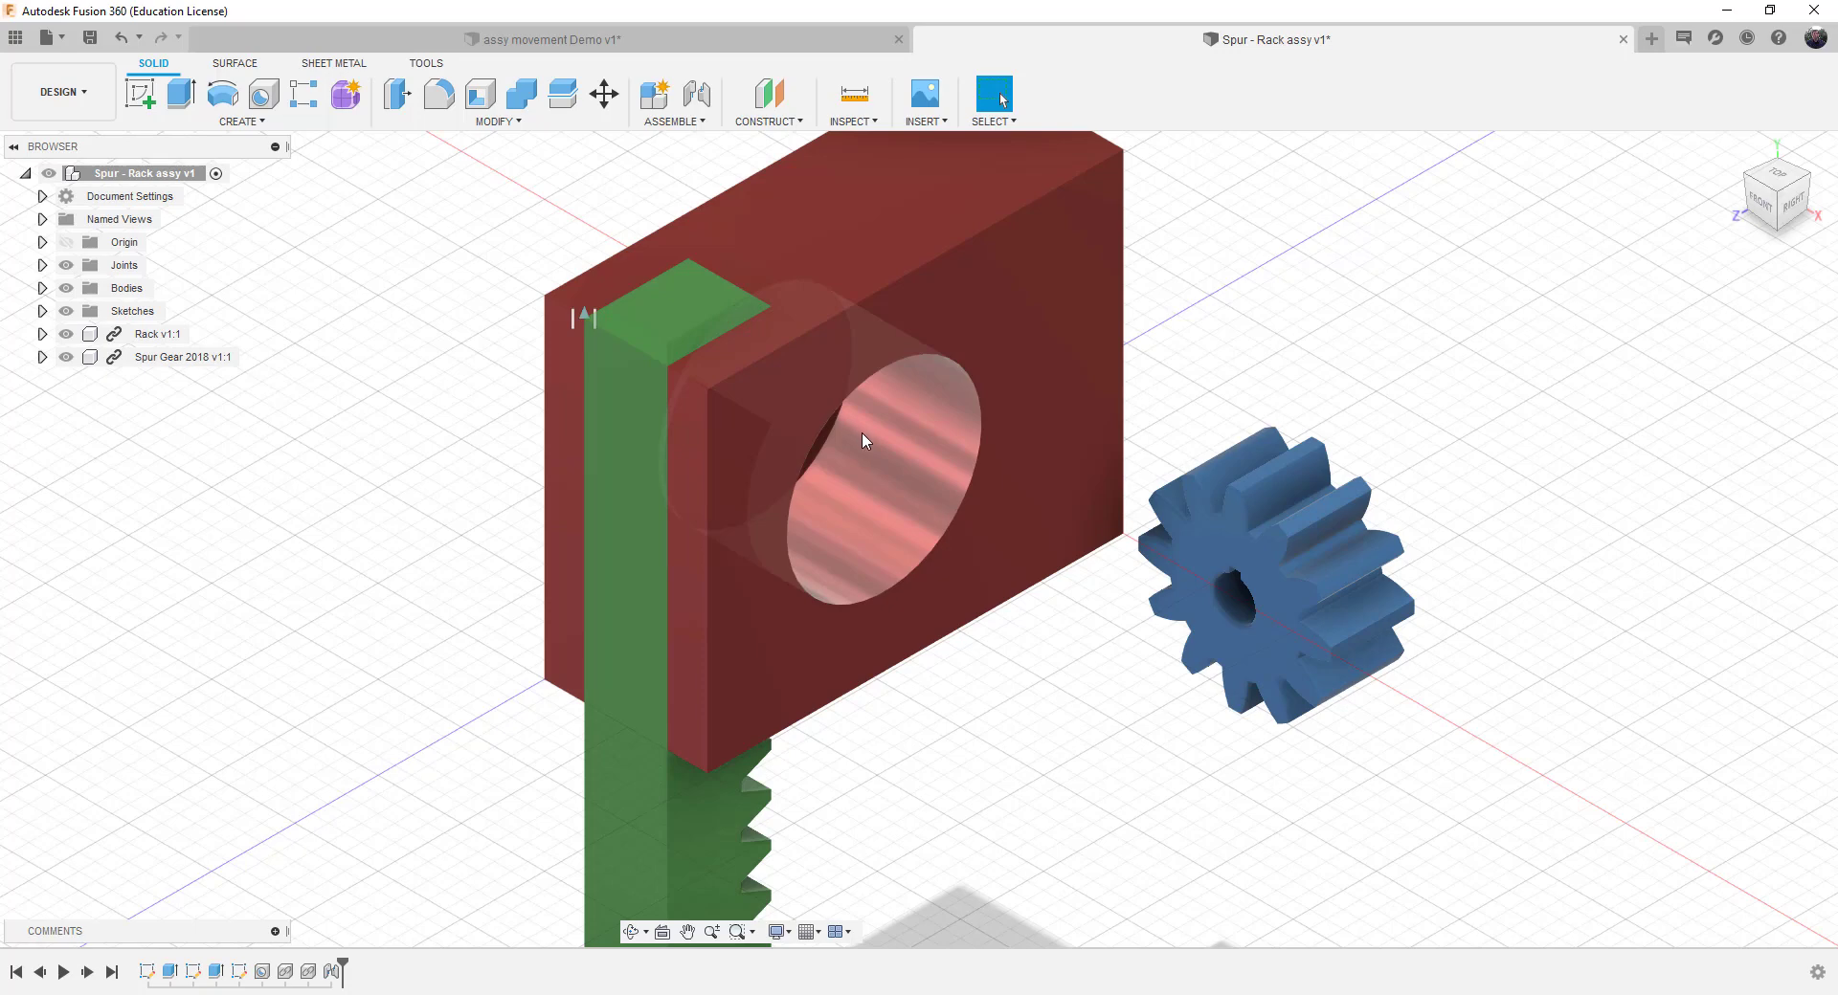
{"action": "left_click", "coordinate": [685, 121]}
{"action": "left_click", "coordinate": [673, 176]}
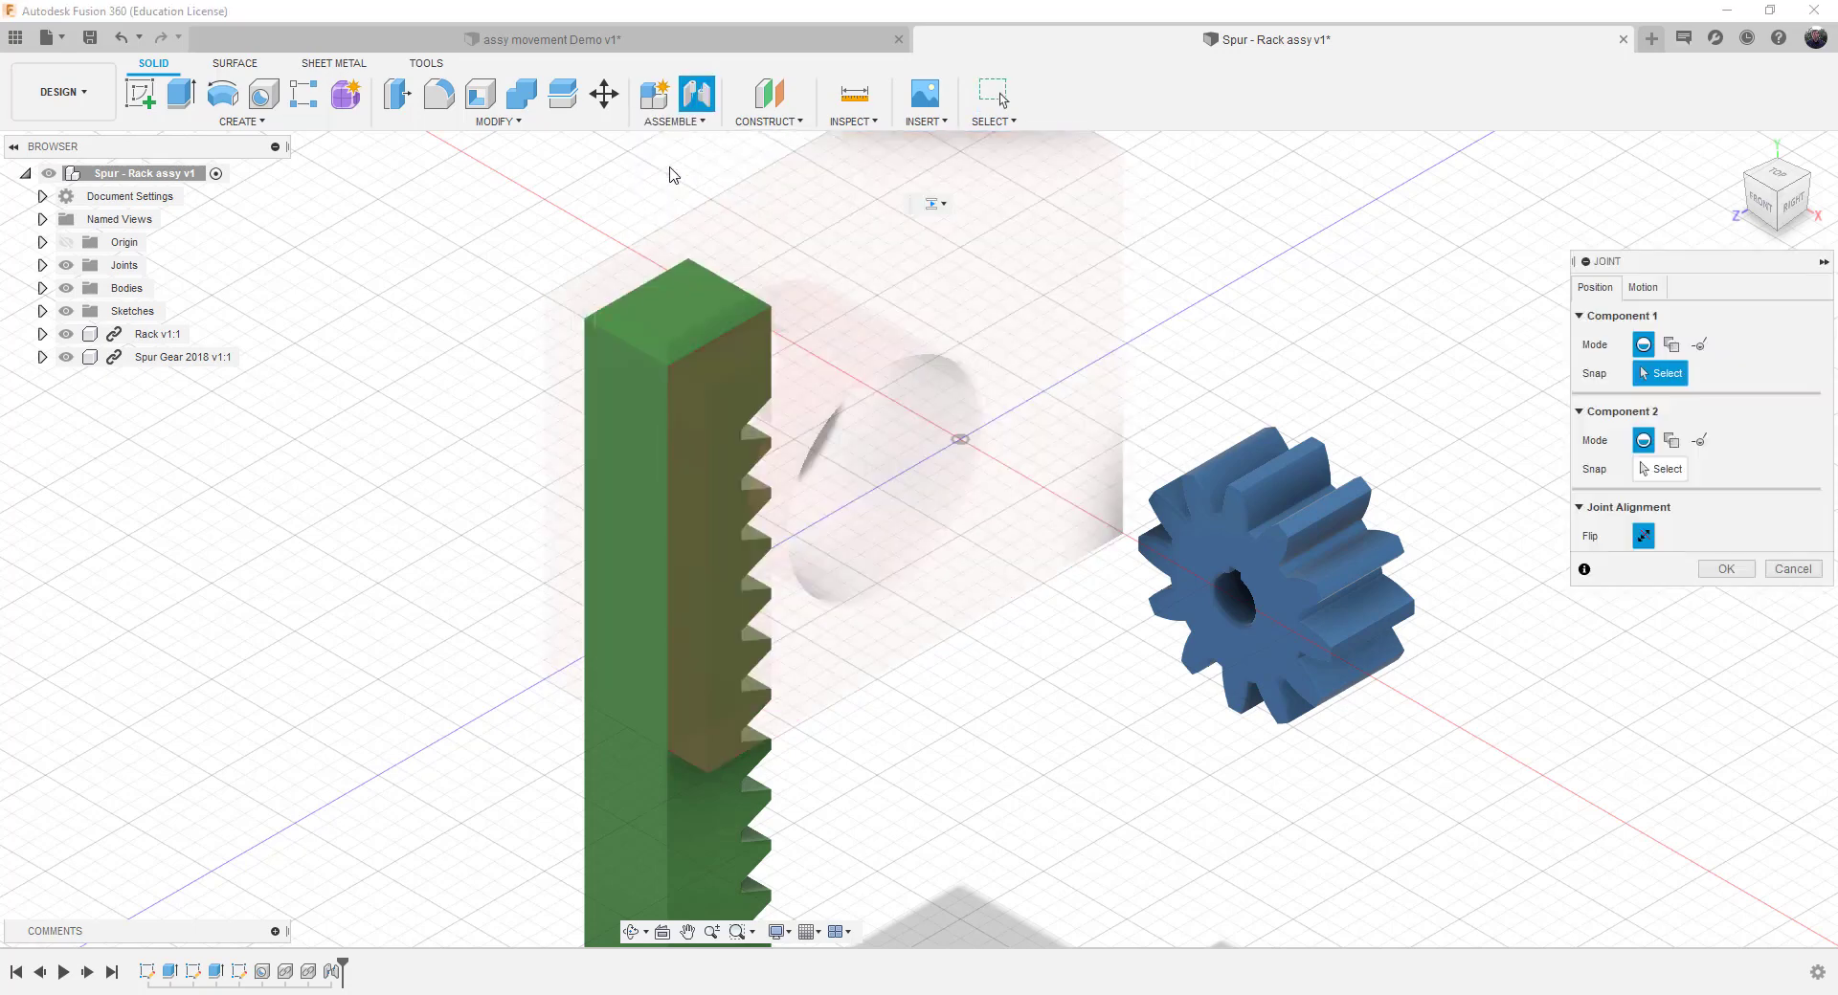
{"action": "left_click", "coordinate": [1657, 289]}
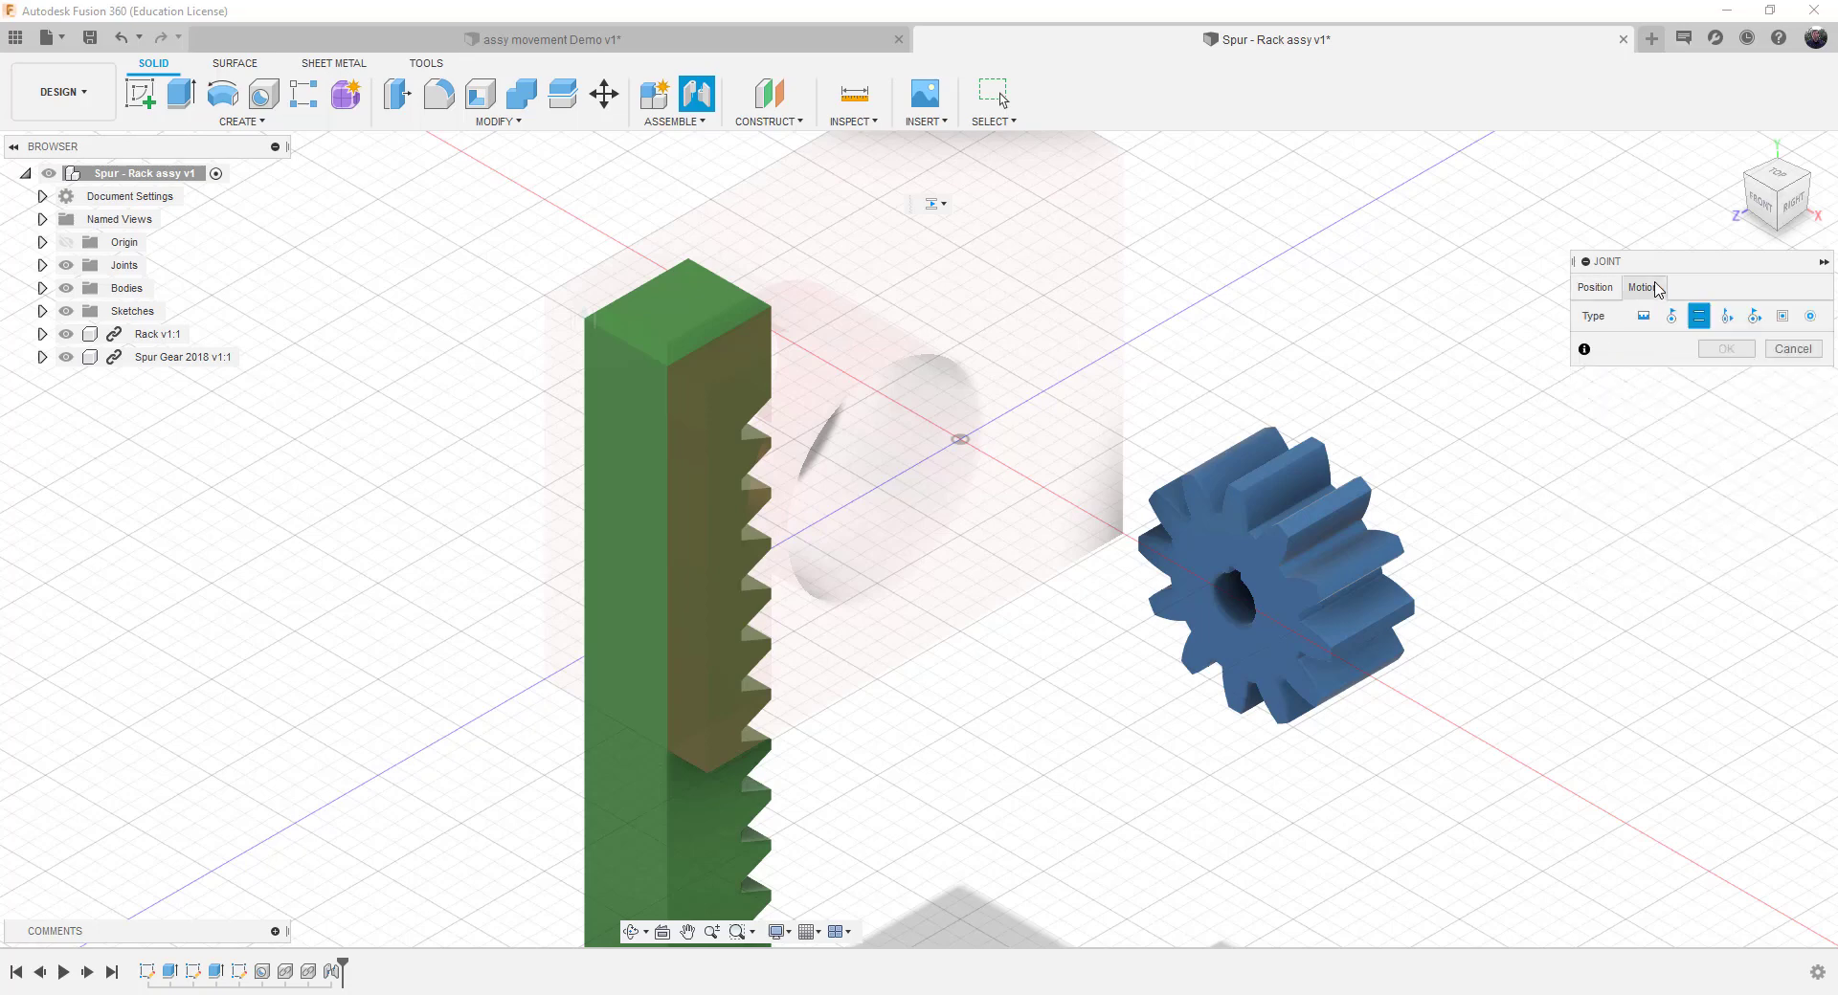
{"action": "left_click", "coordinate": [1645, 318]}
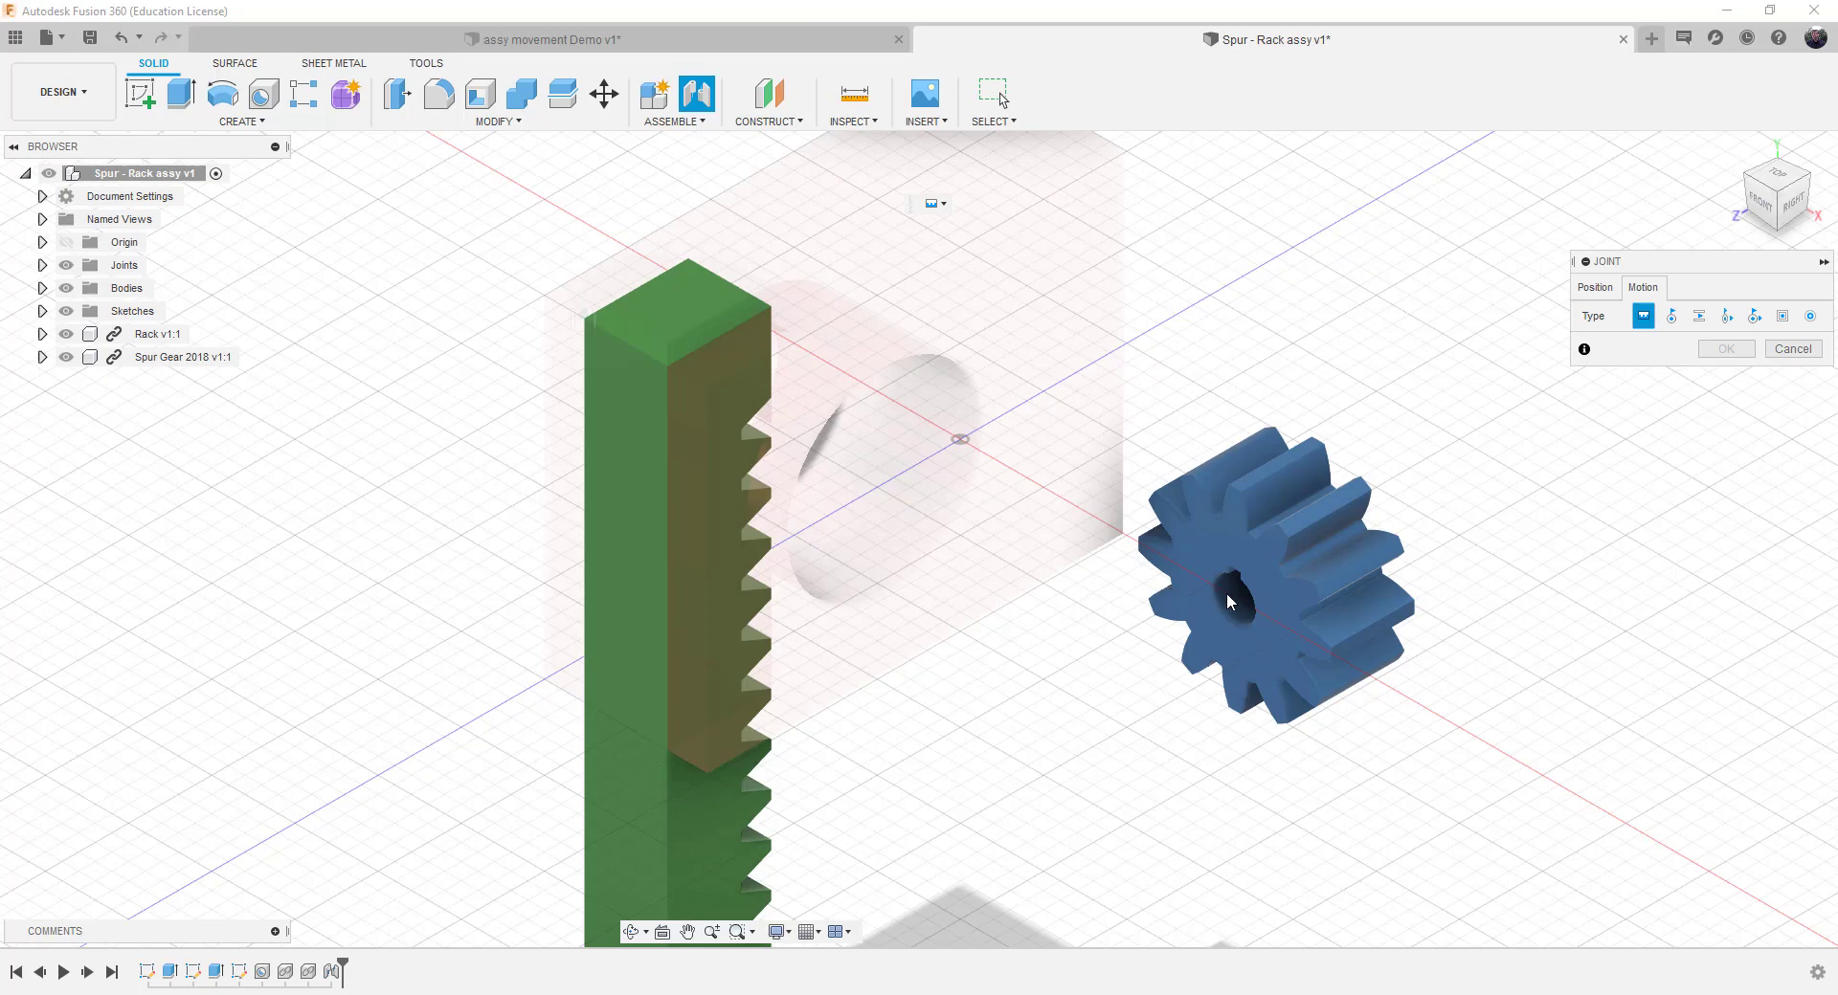
{"action": "left_click", "coordinate": [1593, 287]}
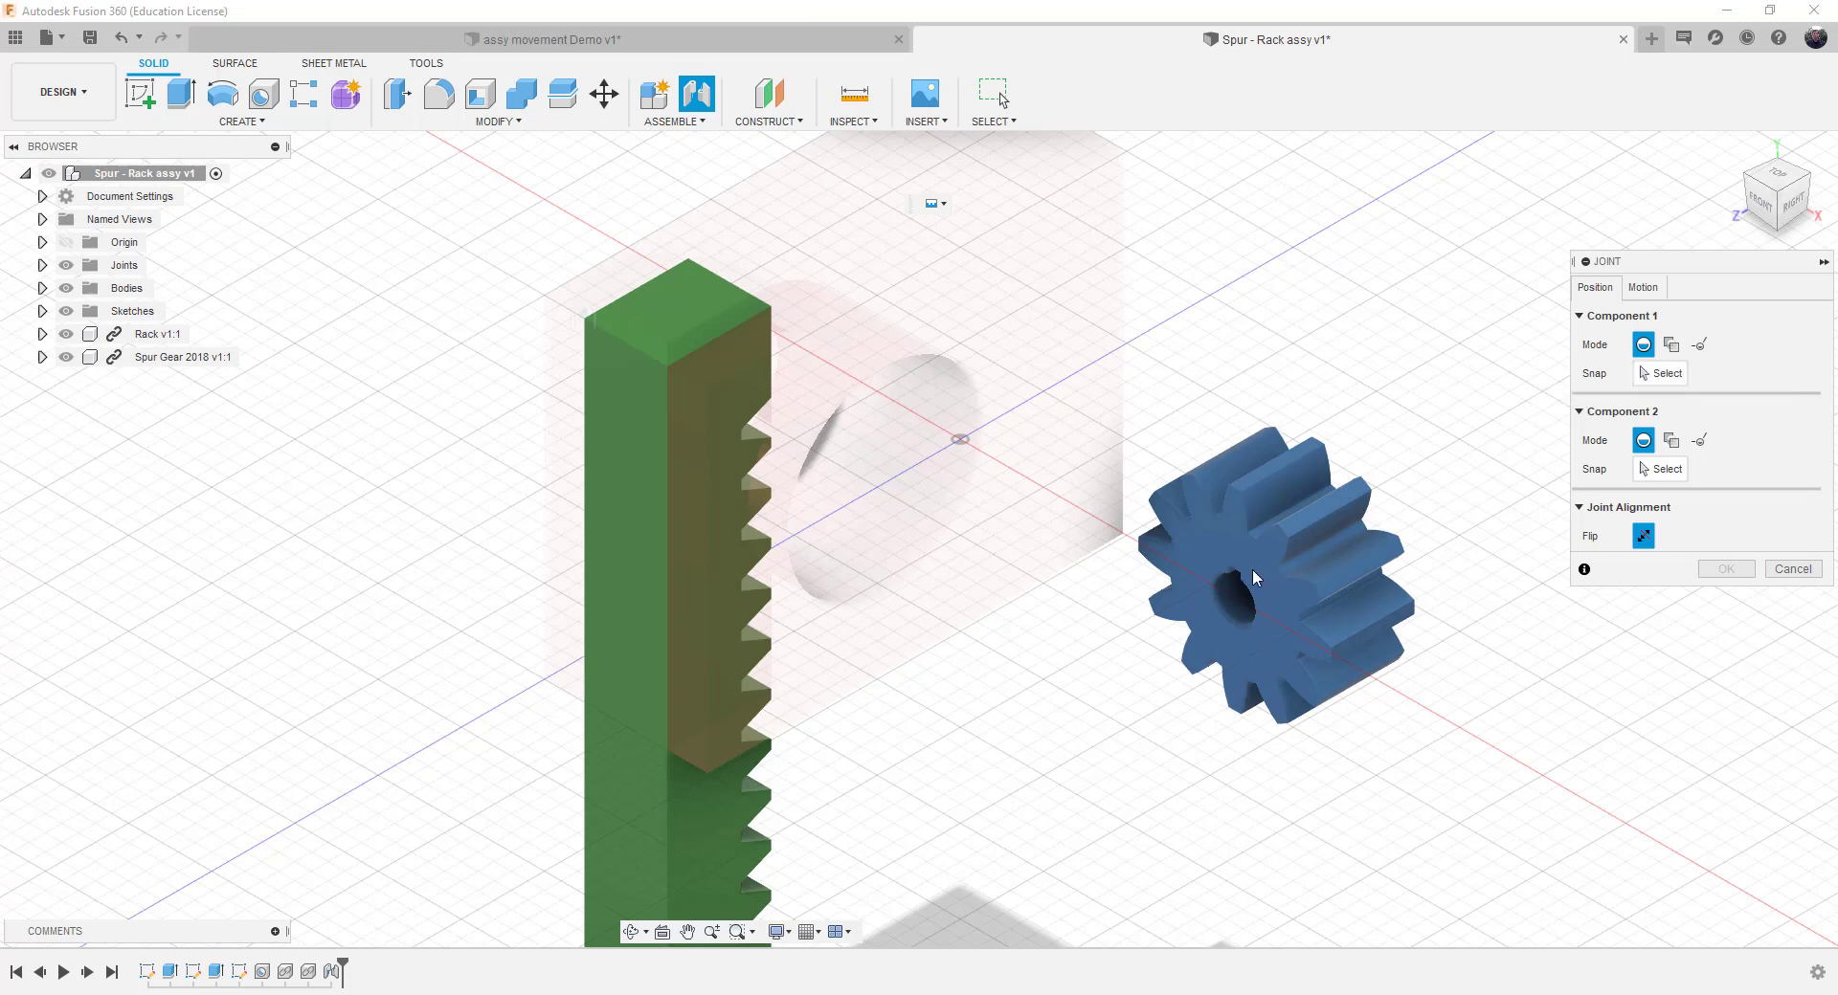
{"action": "scroll", "coordinate": [1236, 574], "scroll_direction": "up", "scroll_amount": 3}
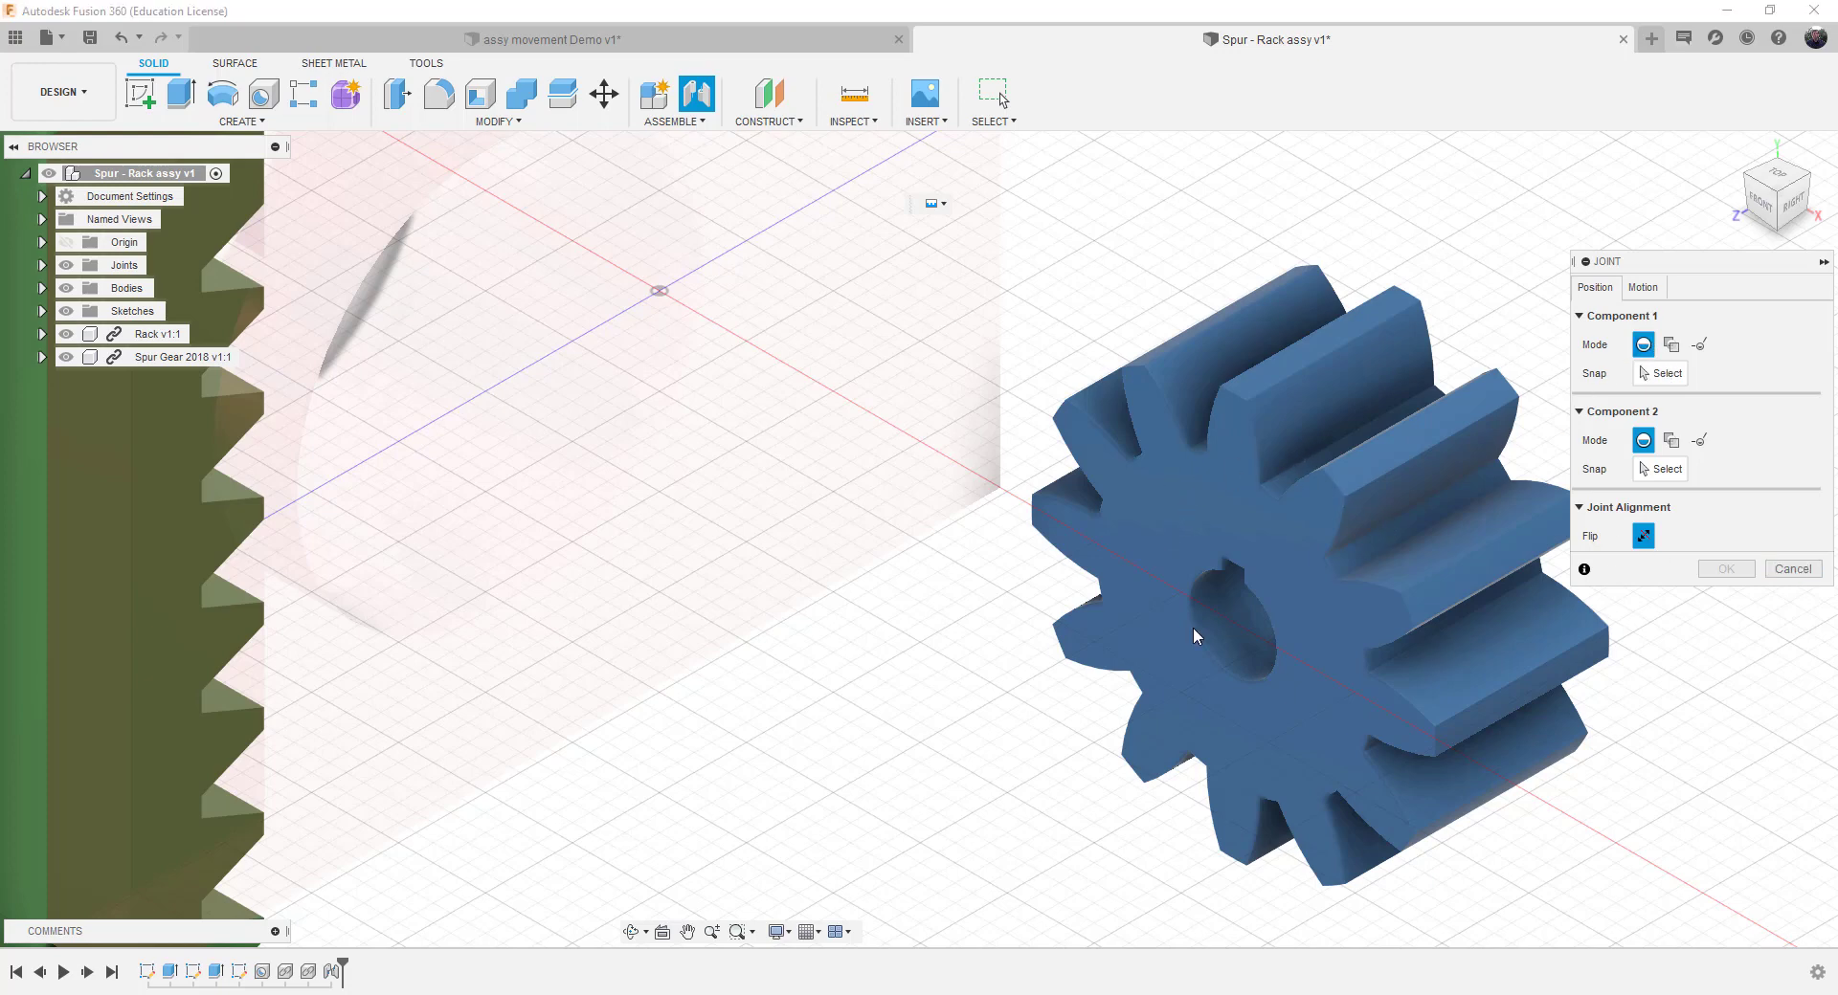
{"action": "scroll", "coordinate": [1214, 553], "scroll_direction": "down", "scroll_amount": 5}
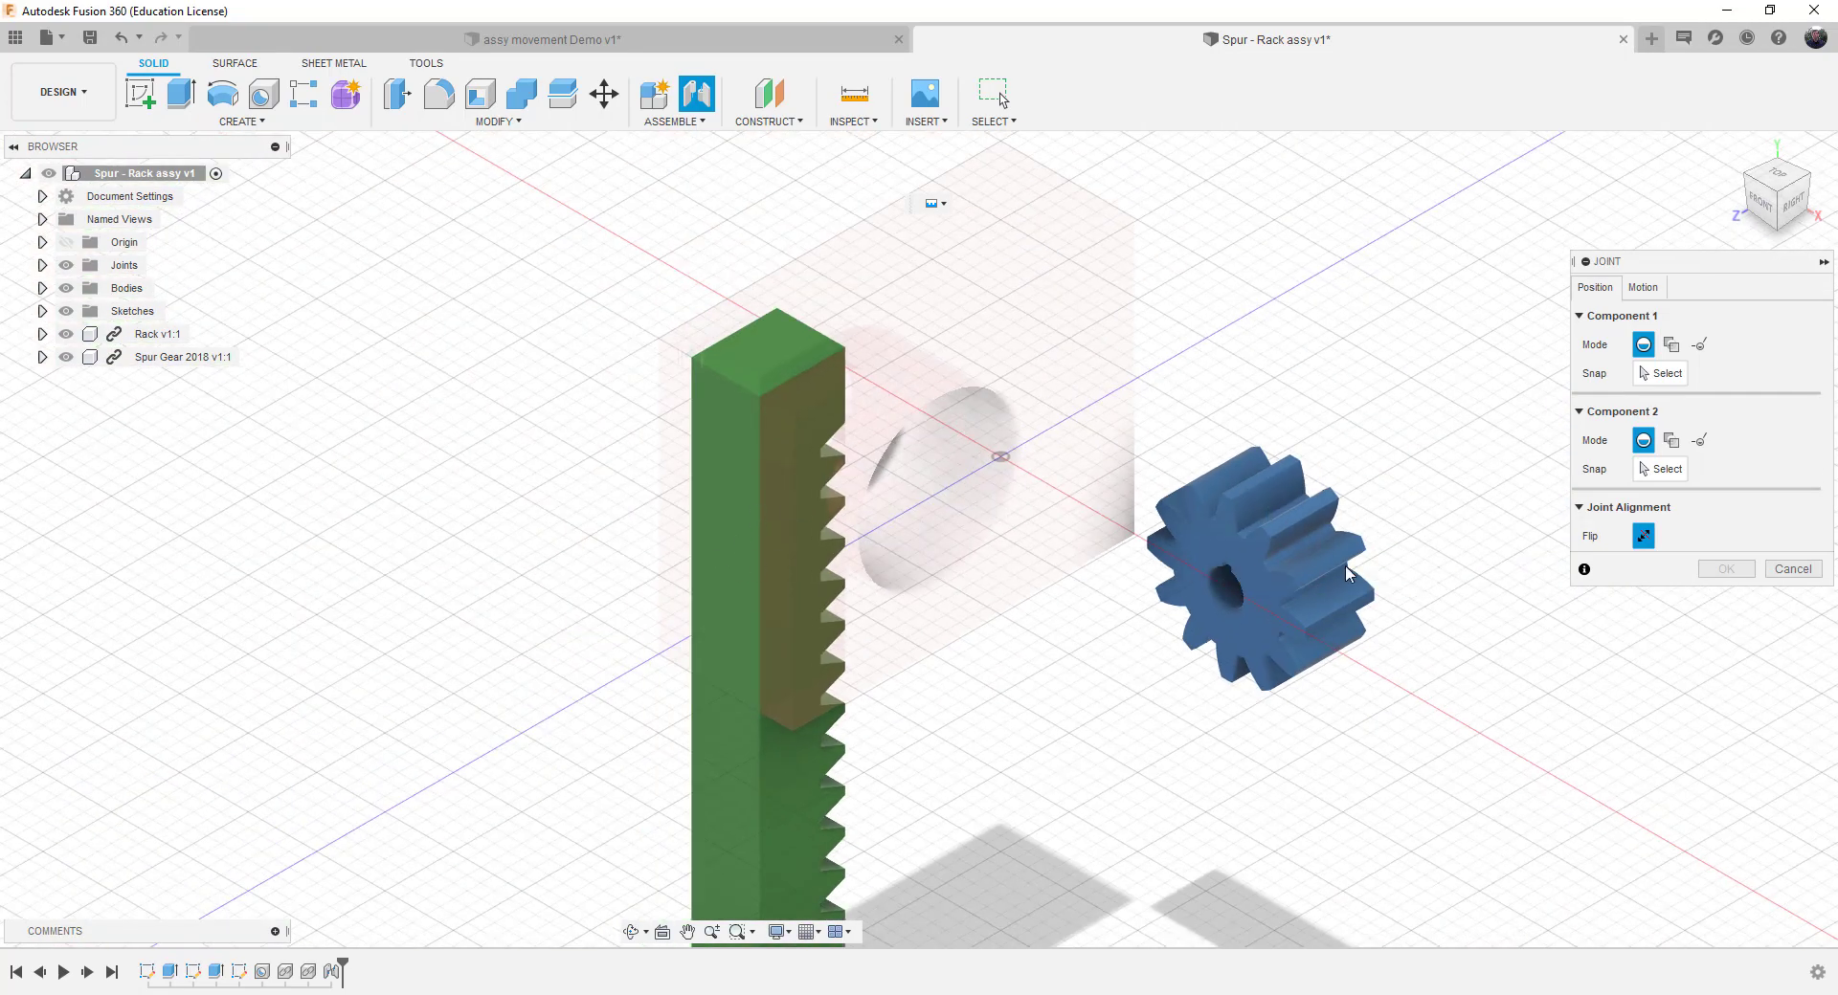
{"action": "left_click", "coordinate": [1793, 571]}
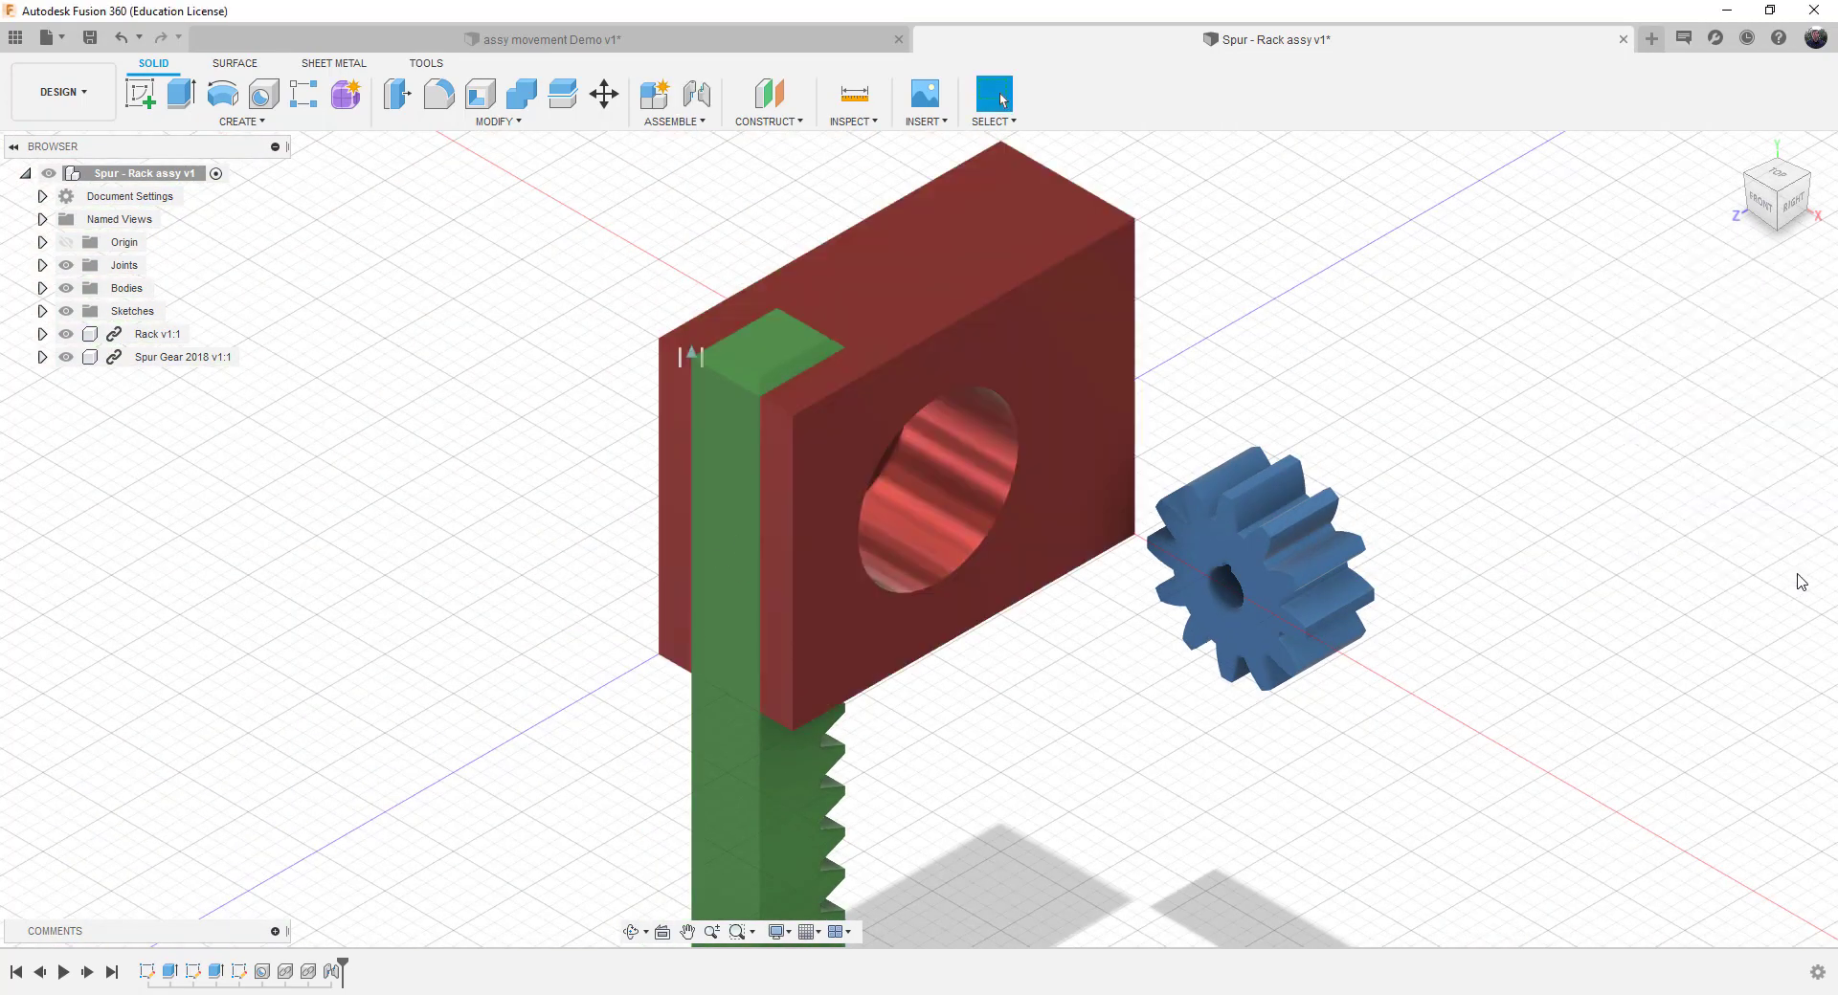
Start a new joint and pick the centre of the gear's bore as the first snap point.
{"action": "left_click", "coordinate": [704, 122]}
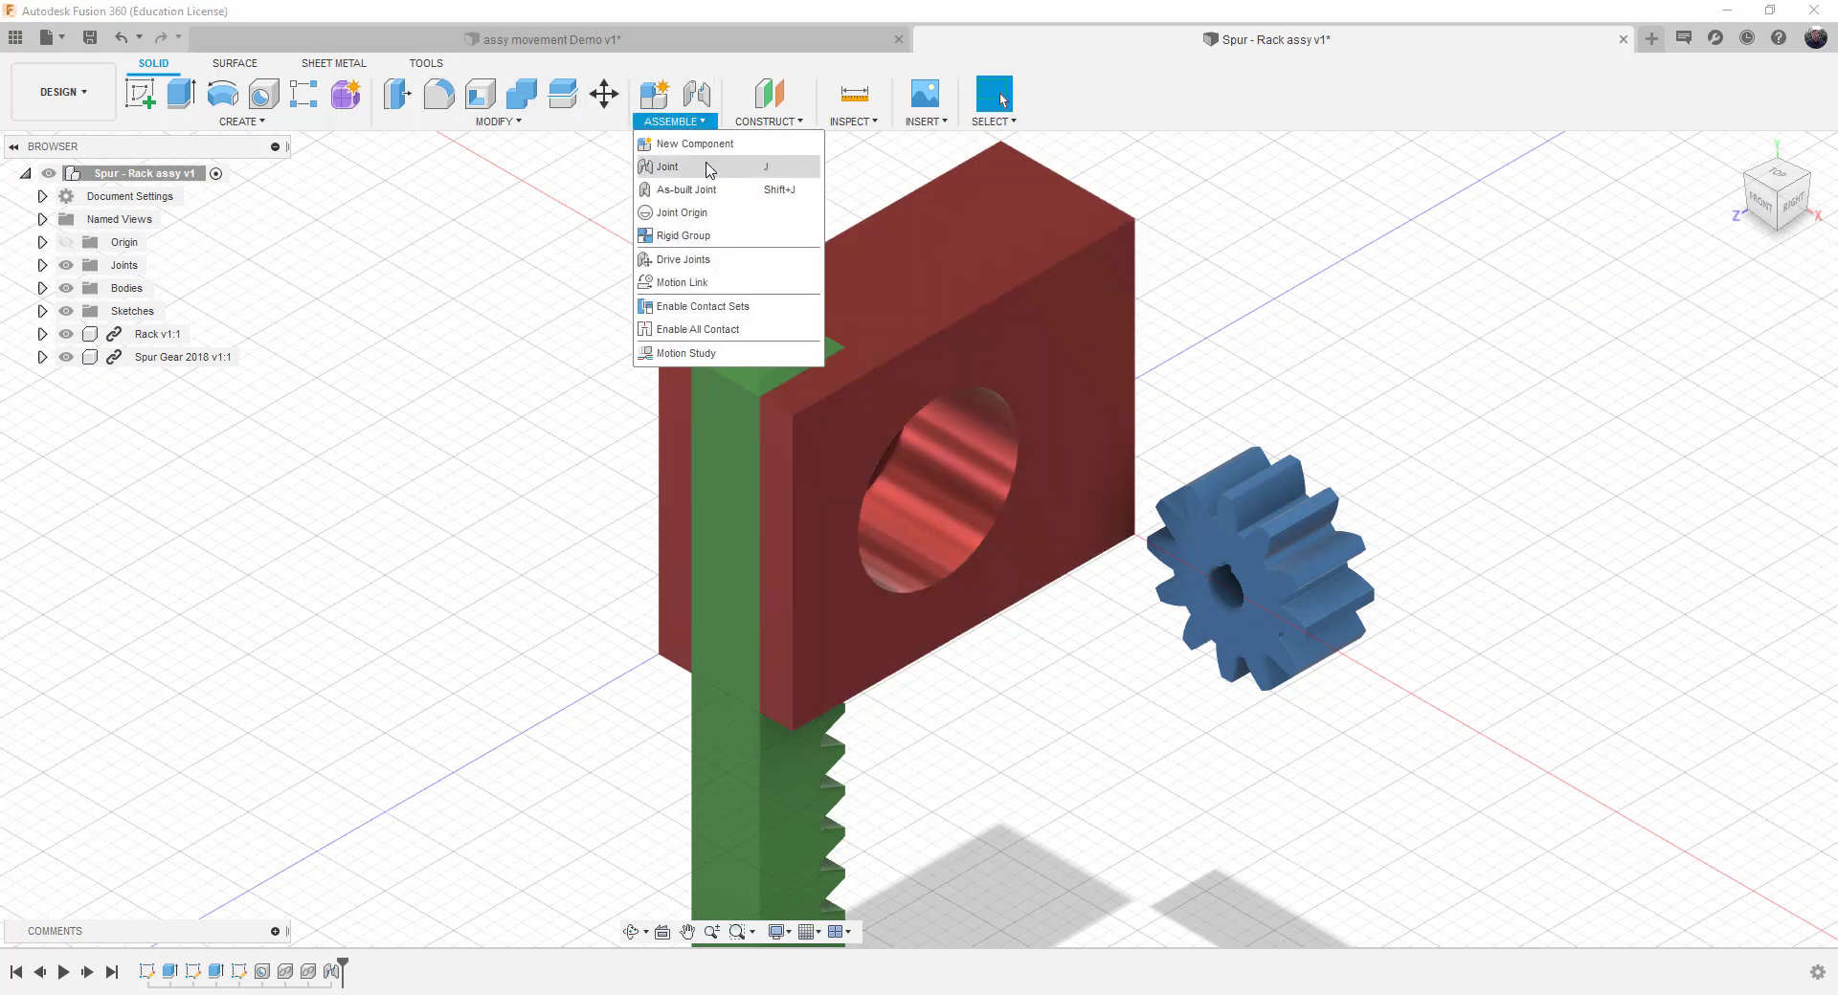
{"action": "left_click", "coordinate": [708, 170]}
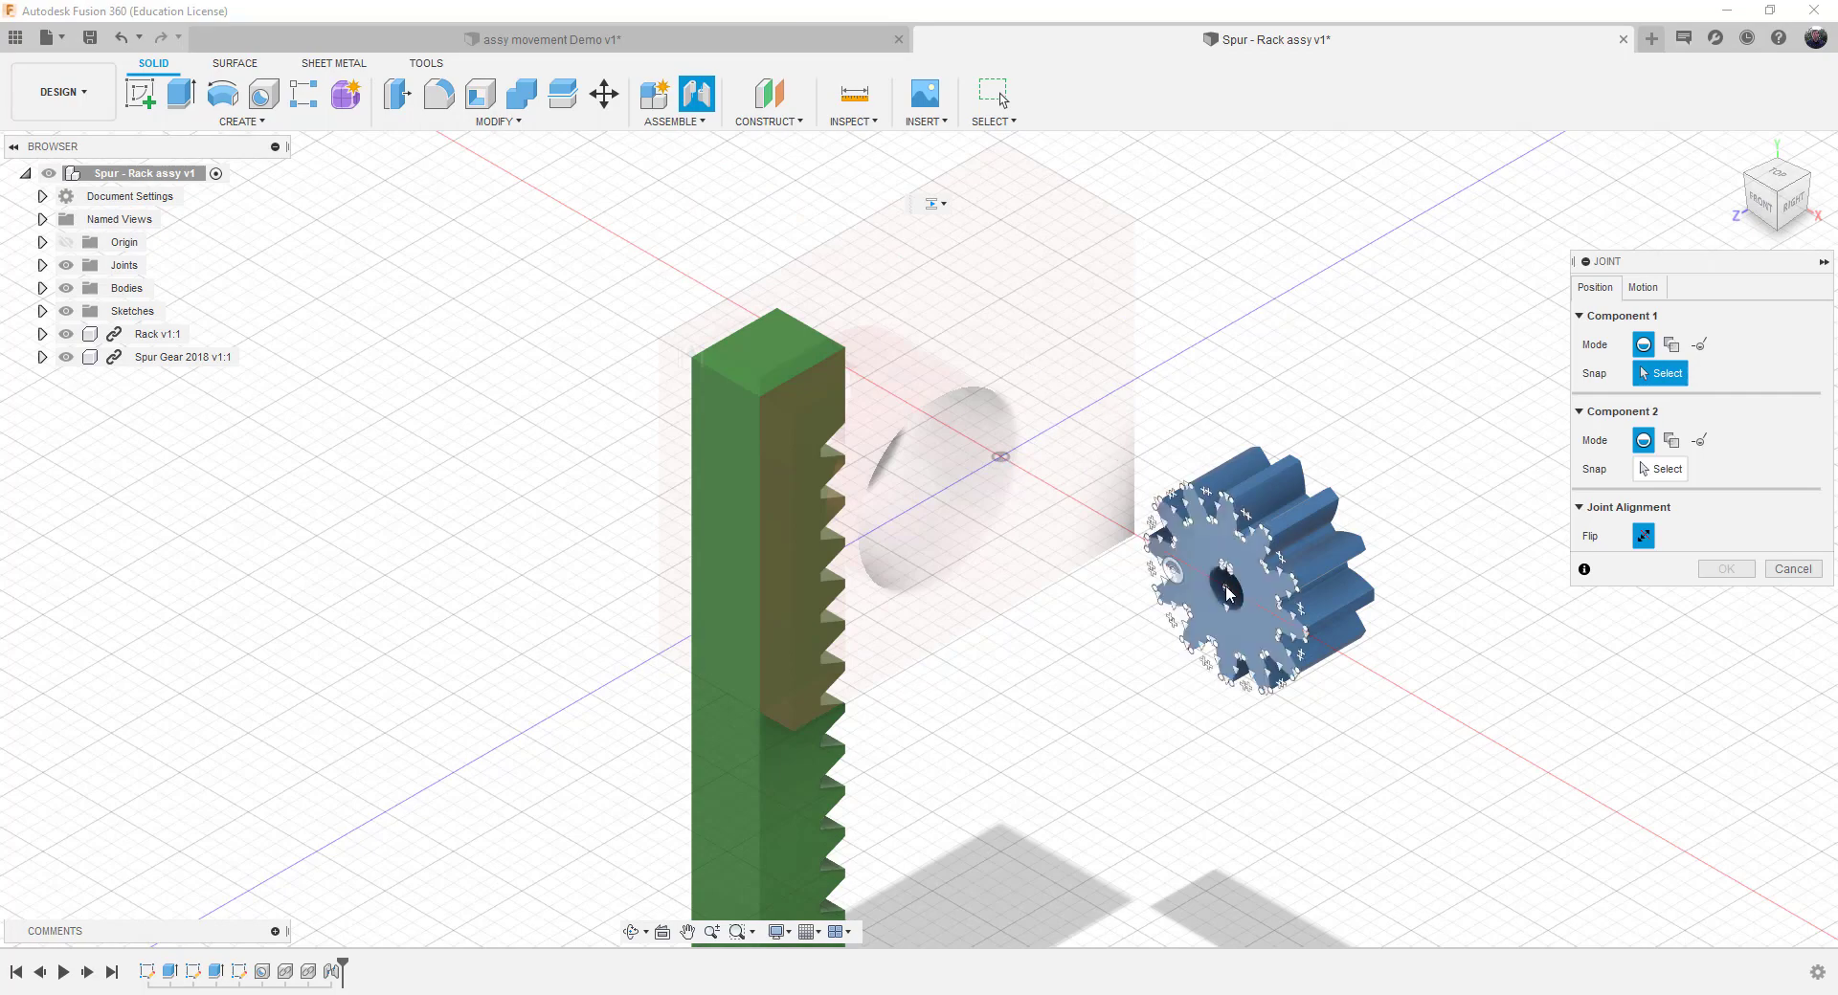
{"action": "scroll", "coordinate": [1225, 595], "scroll_direction": "up", "scroll_amount": 3}
{"action": "scroll", "coordinate": [1225, 596], "scroll_direction": "up", "scroll_amount": 5}
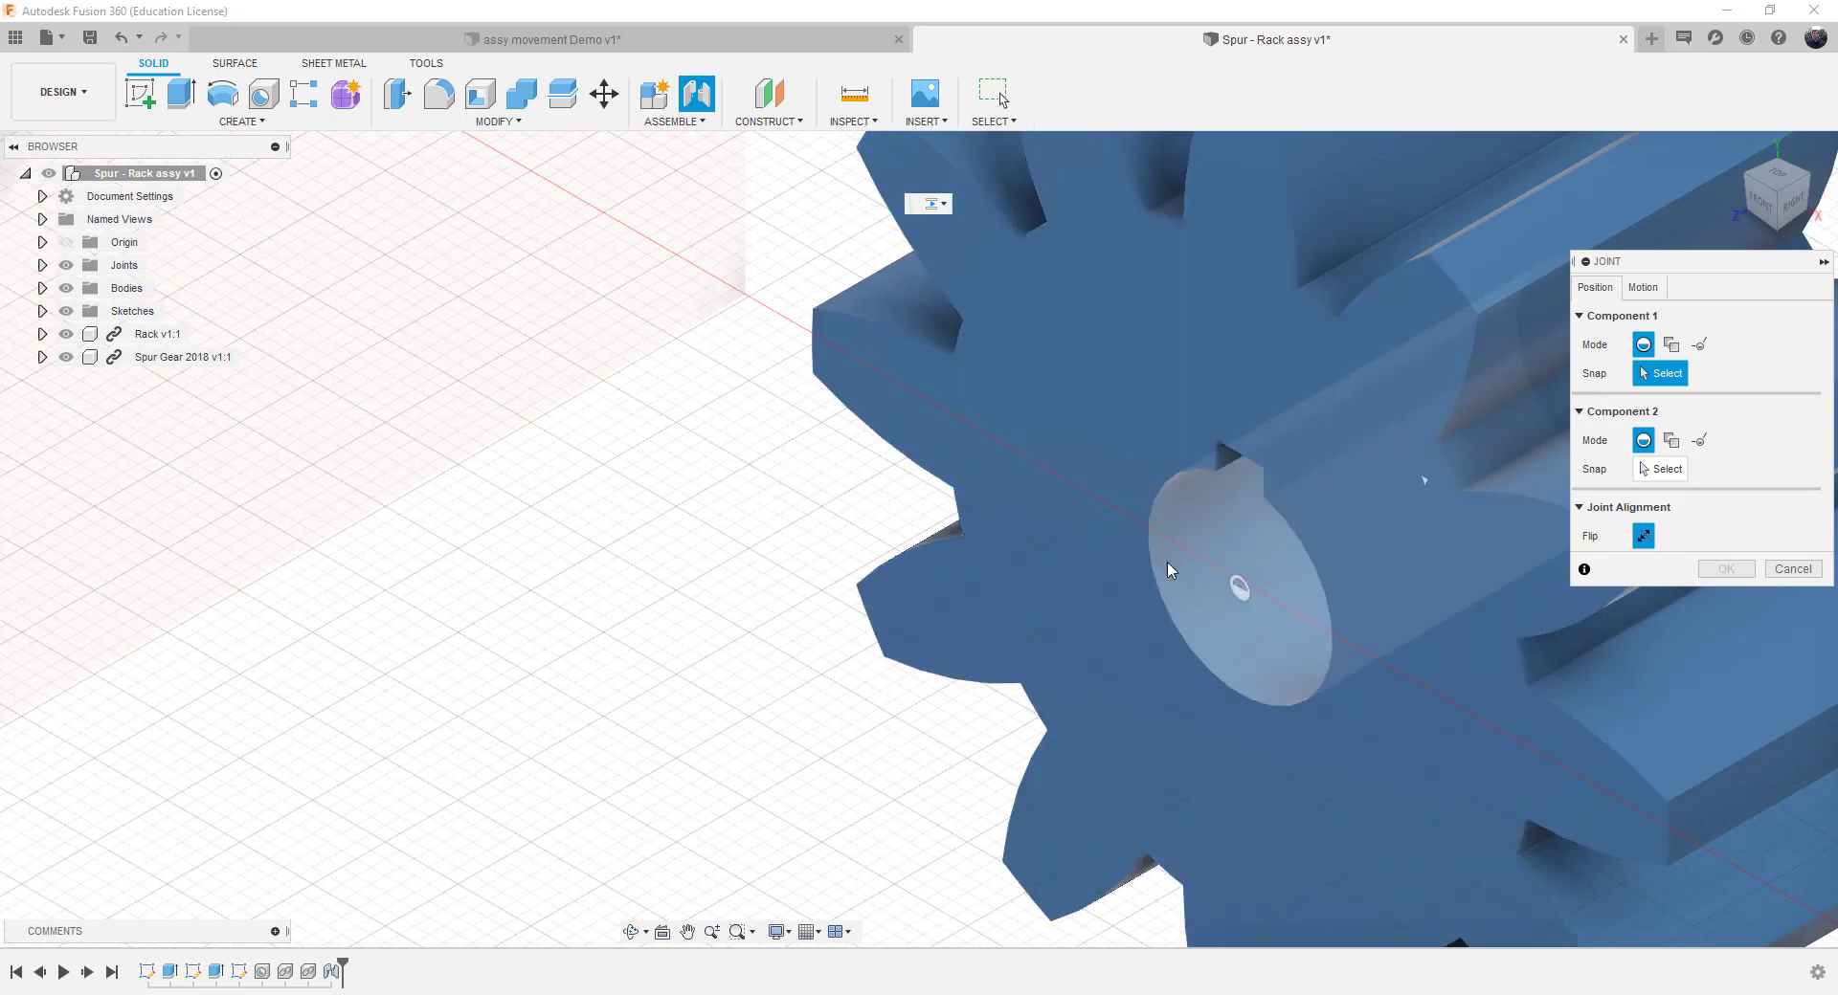
{"action": "left_click", "coordinate": [1242, 593]}
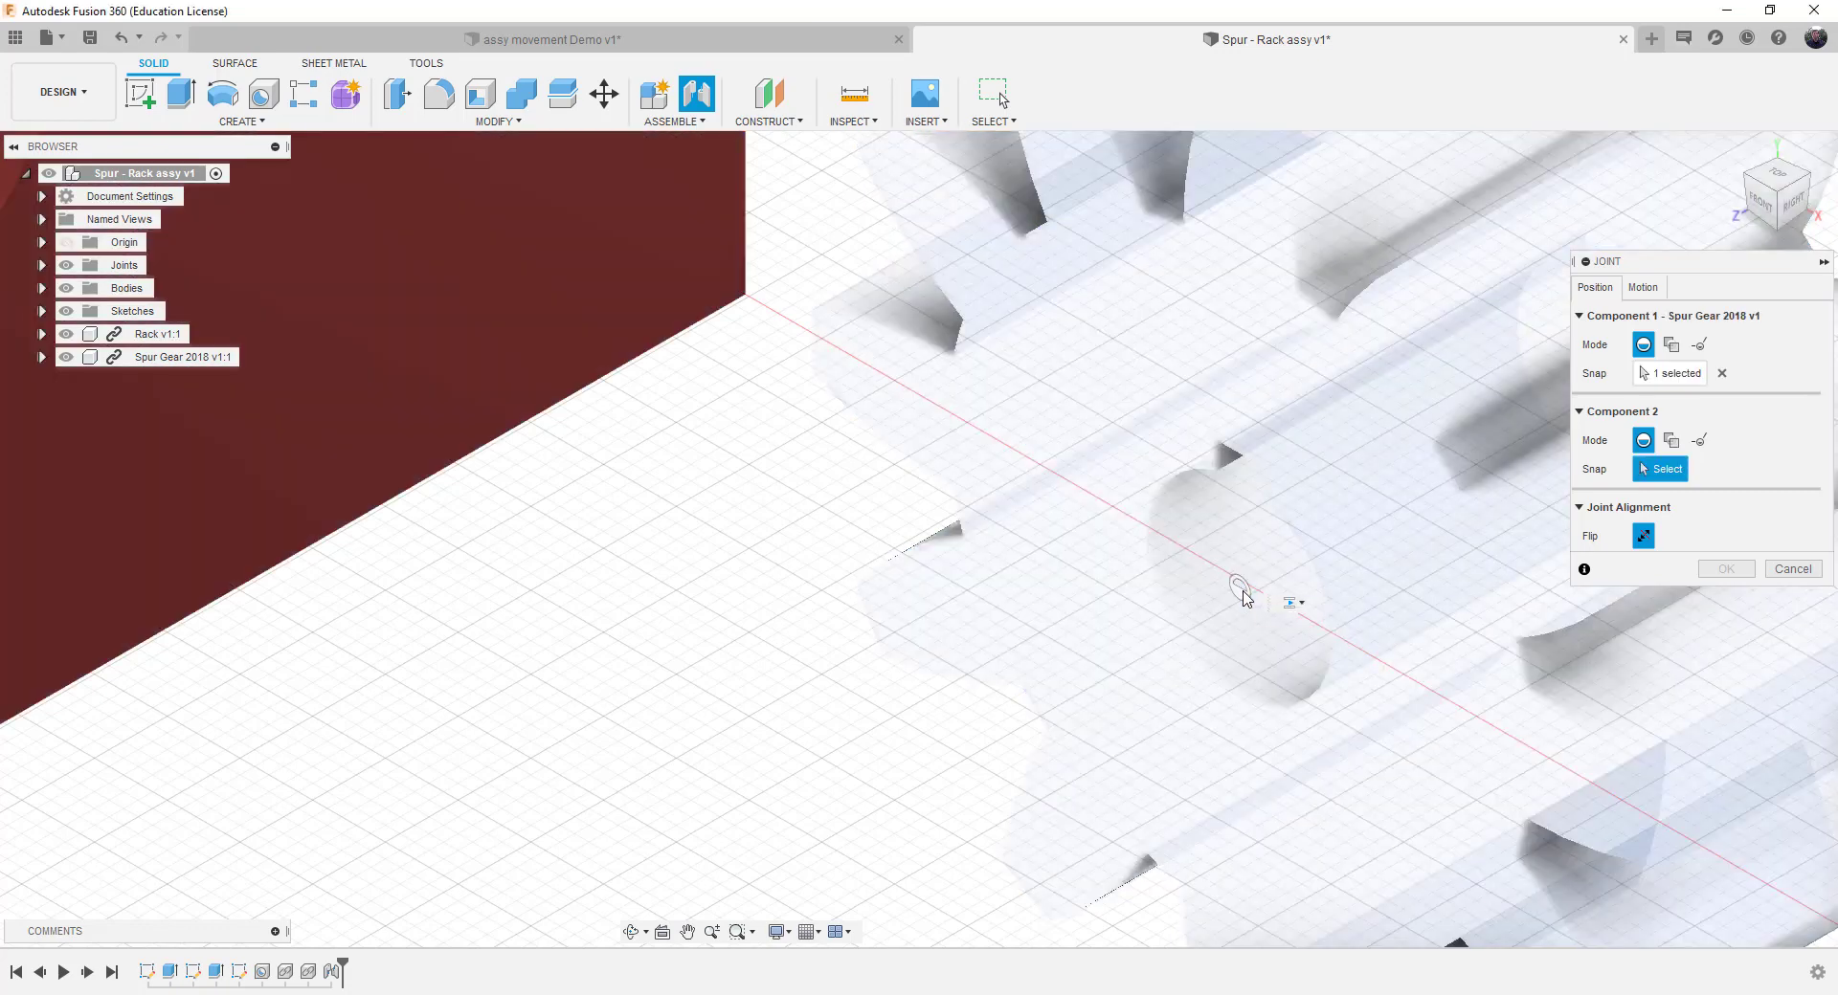
{"action": "scroll", "coordinate": [795, 526], "scroll_direction": "down", "scroll_amount": 3}
{"action": "scroll", "coordinate": [796, 525], "scroll_direction": "down", "scroll_amount": 5}
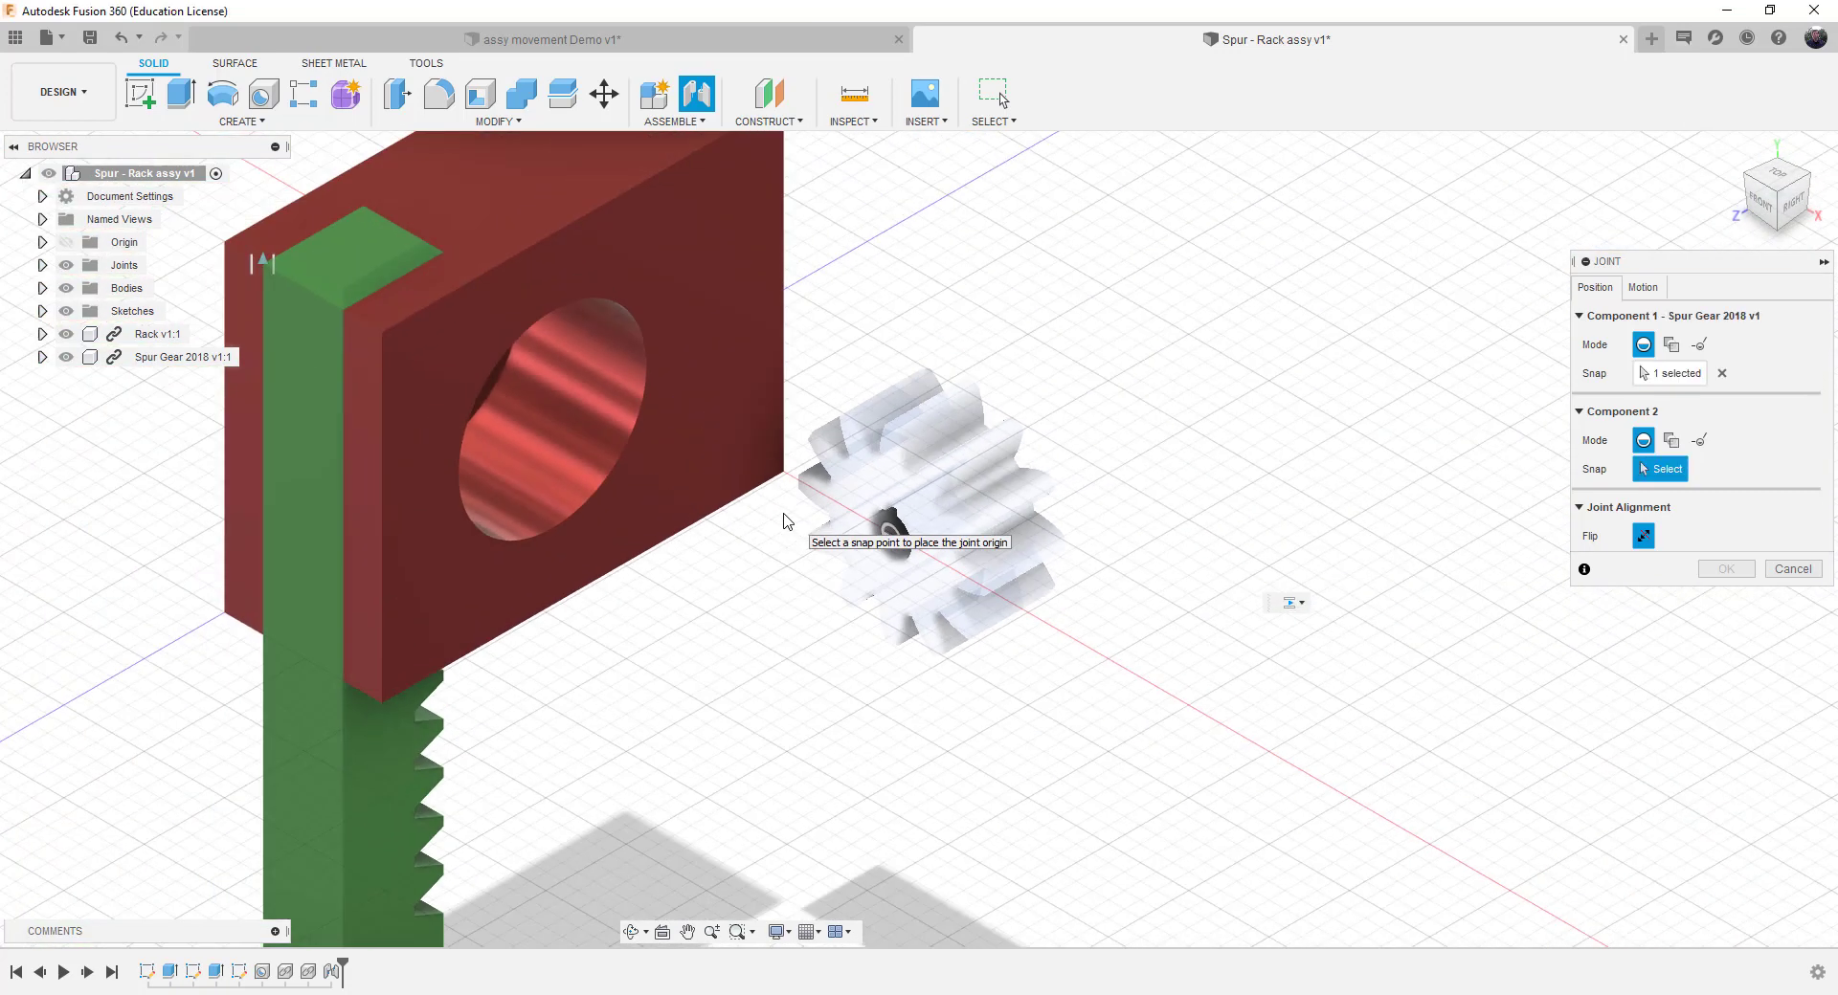
Snap the gear to the housing hole centre and set the joint to rotate.
{"action": "left_click", "coordinate": [553, 424]}
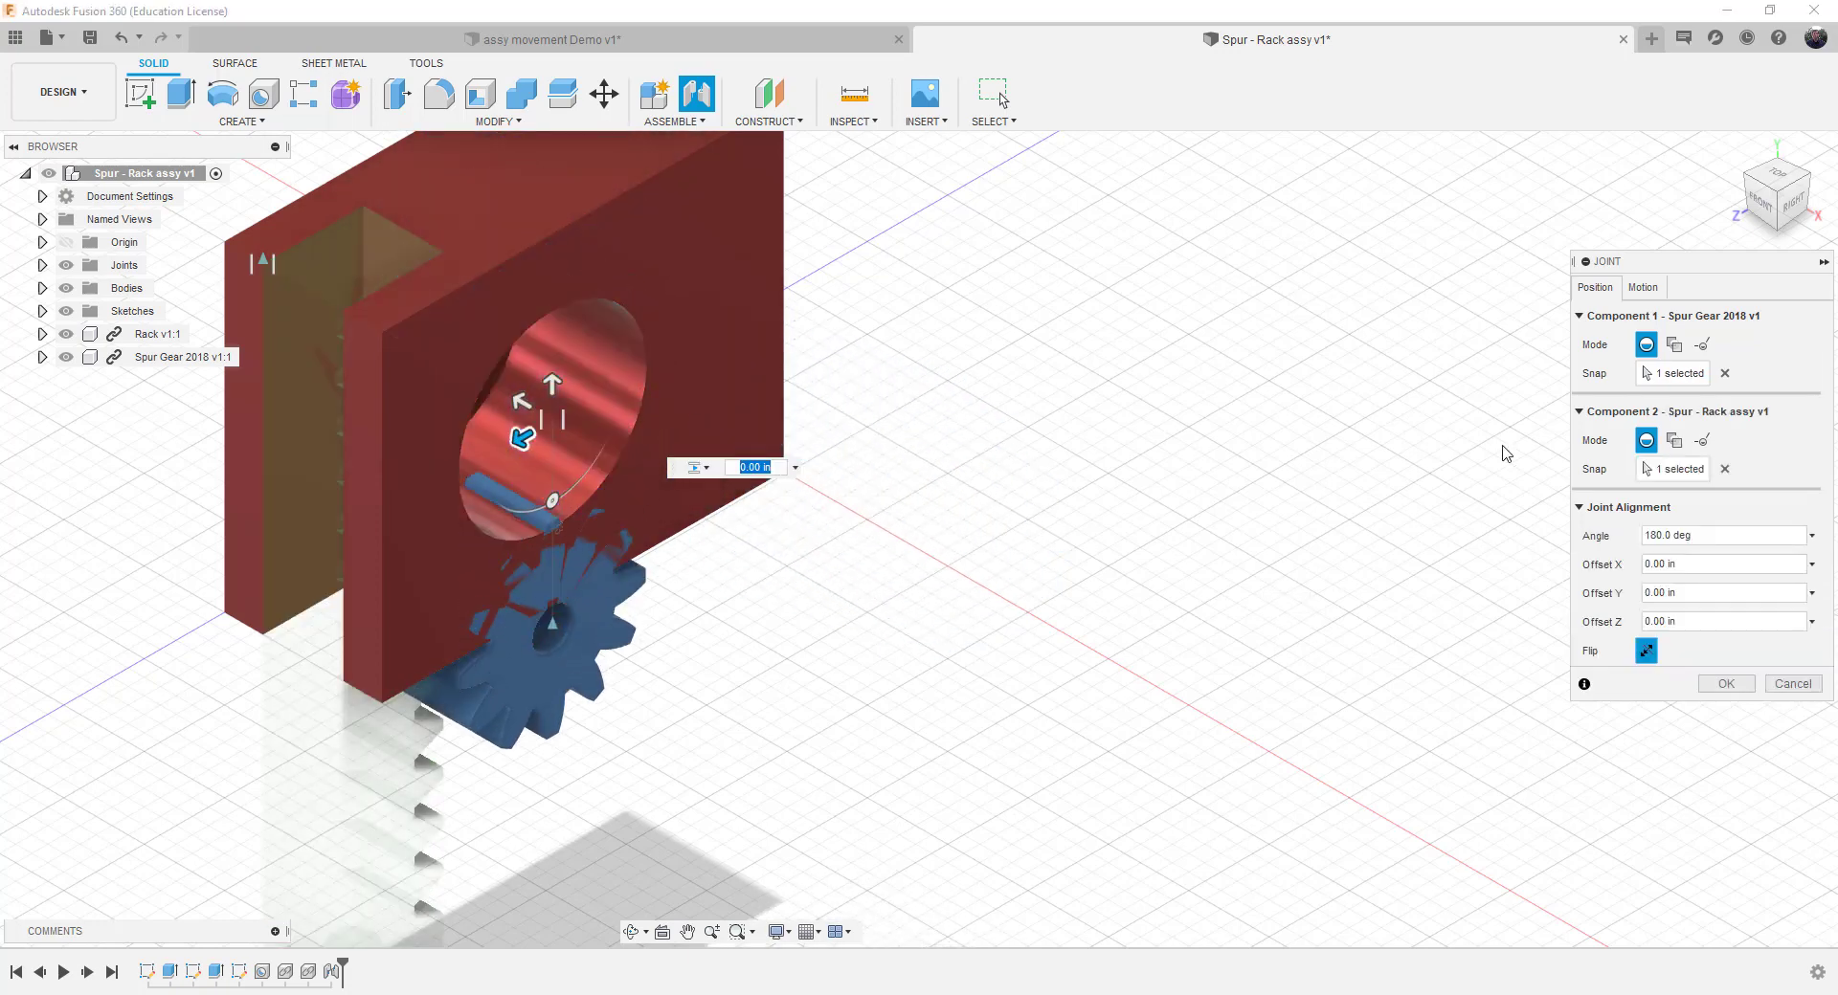
{"action": "left_click", "coordinate": [1642, 287]}
{"action": "left_click", "coordinate": [1699, 317]}
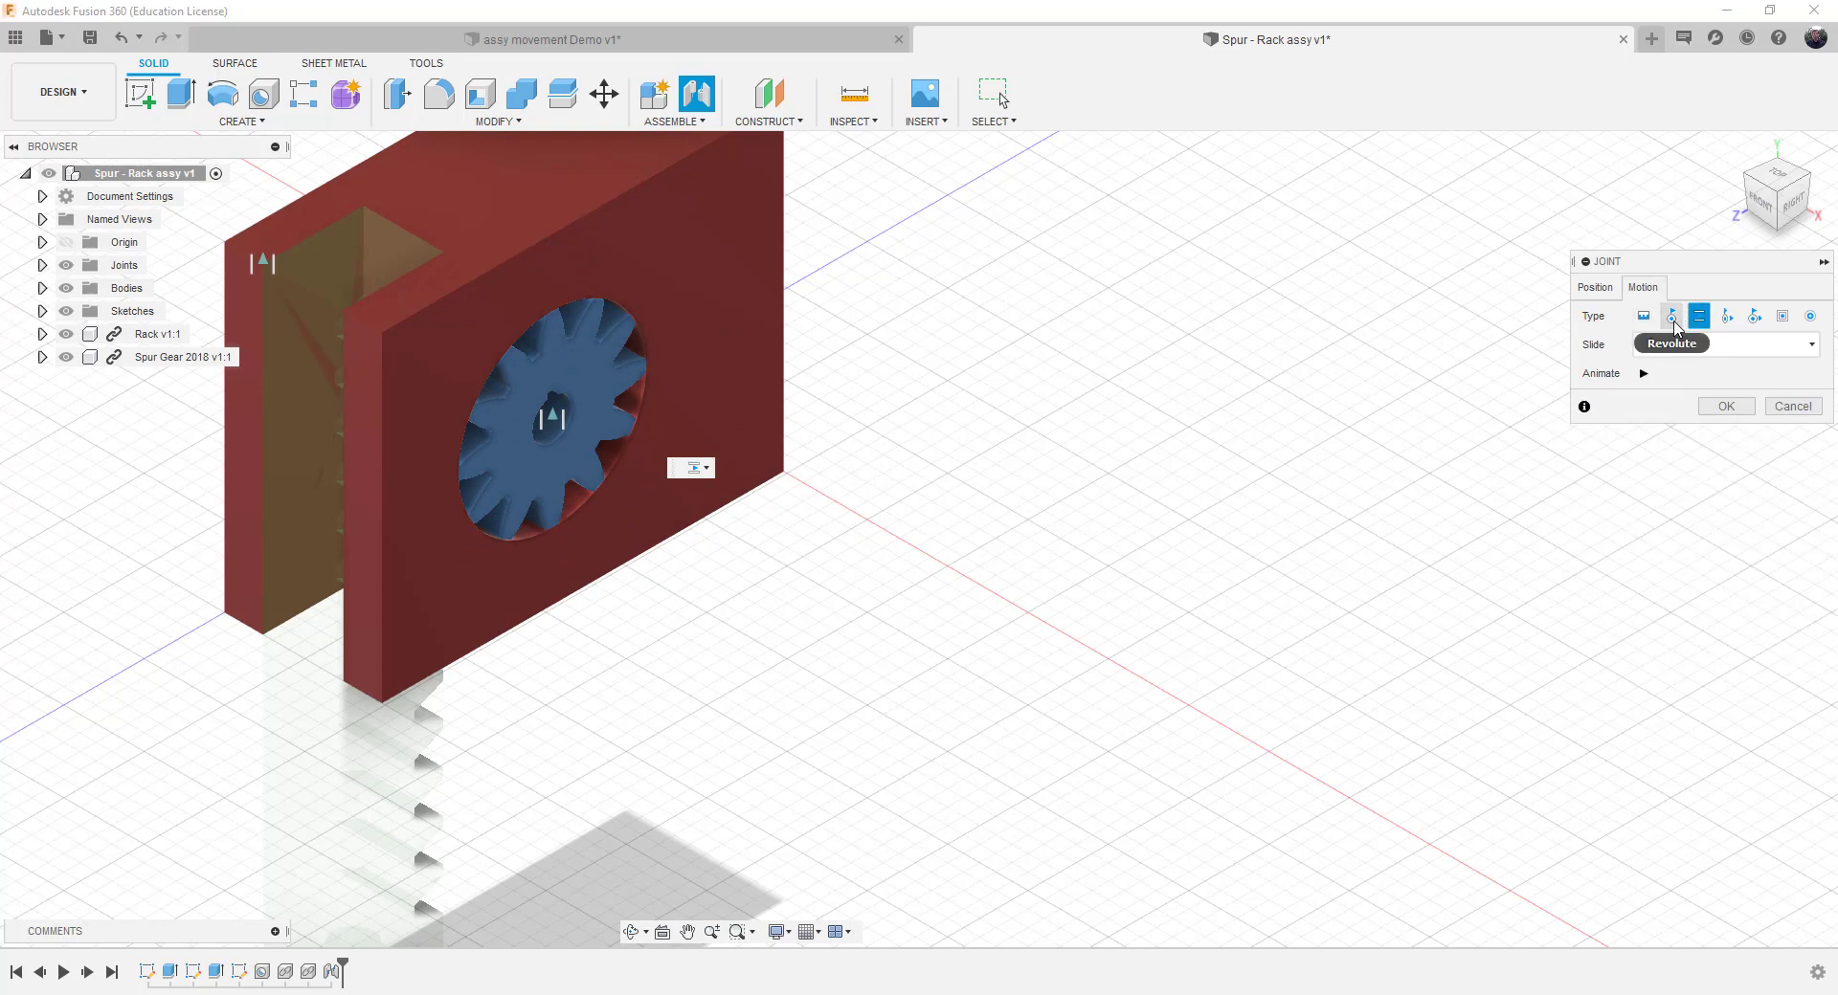
{"action": "left_click", "coordinate": [1671, 316]}
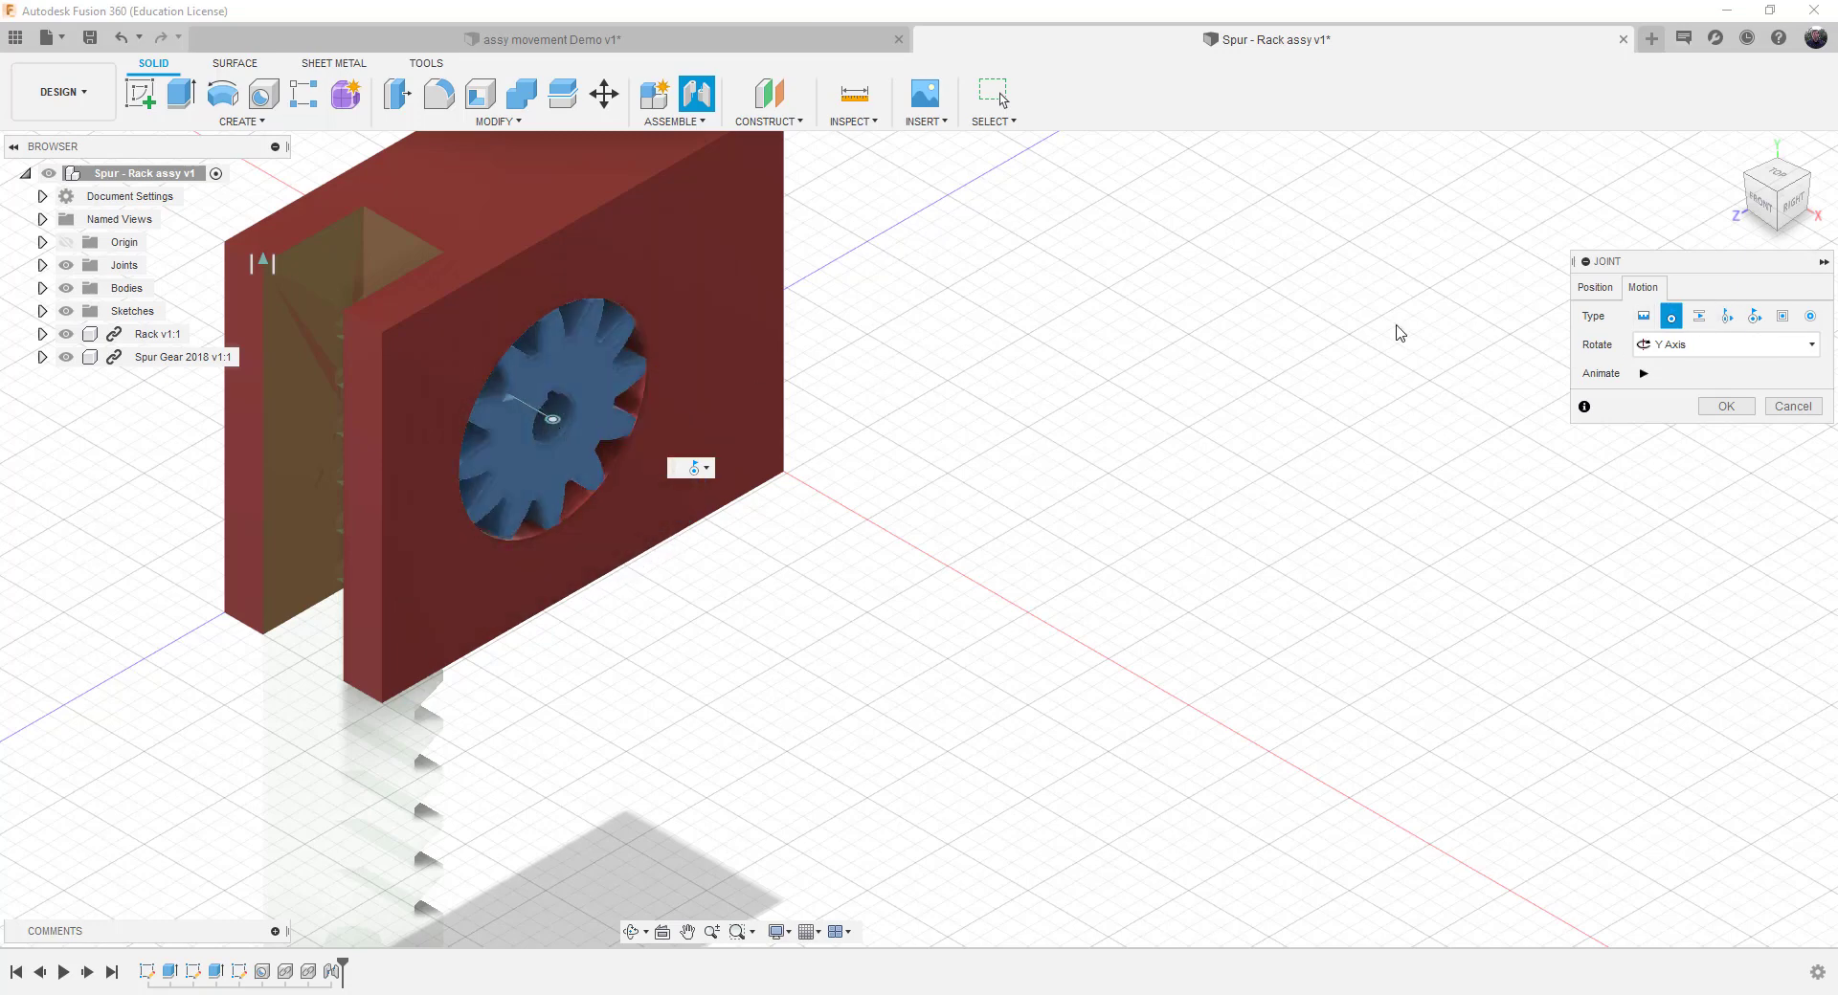
{"action": "left_click", "coordinate": [1594, 287]}
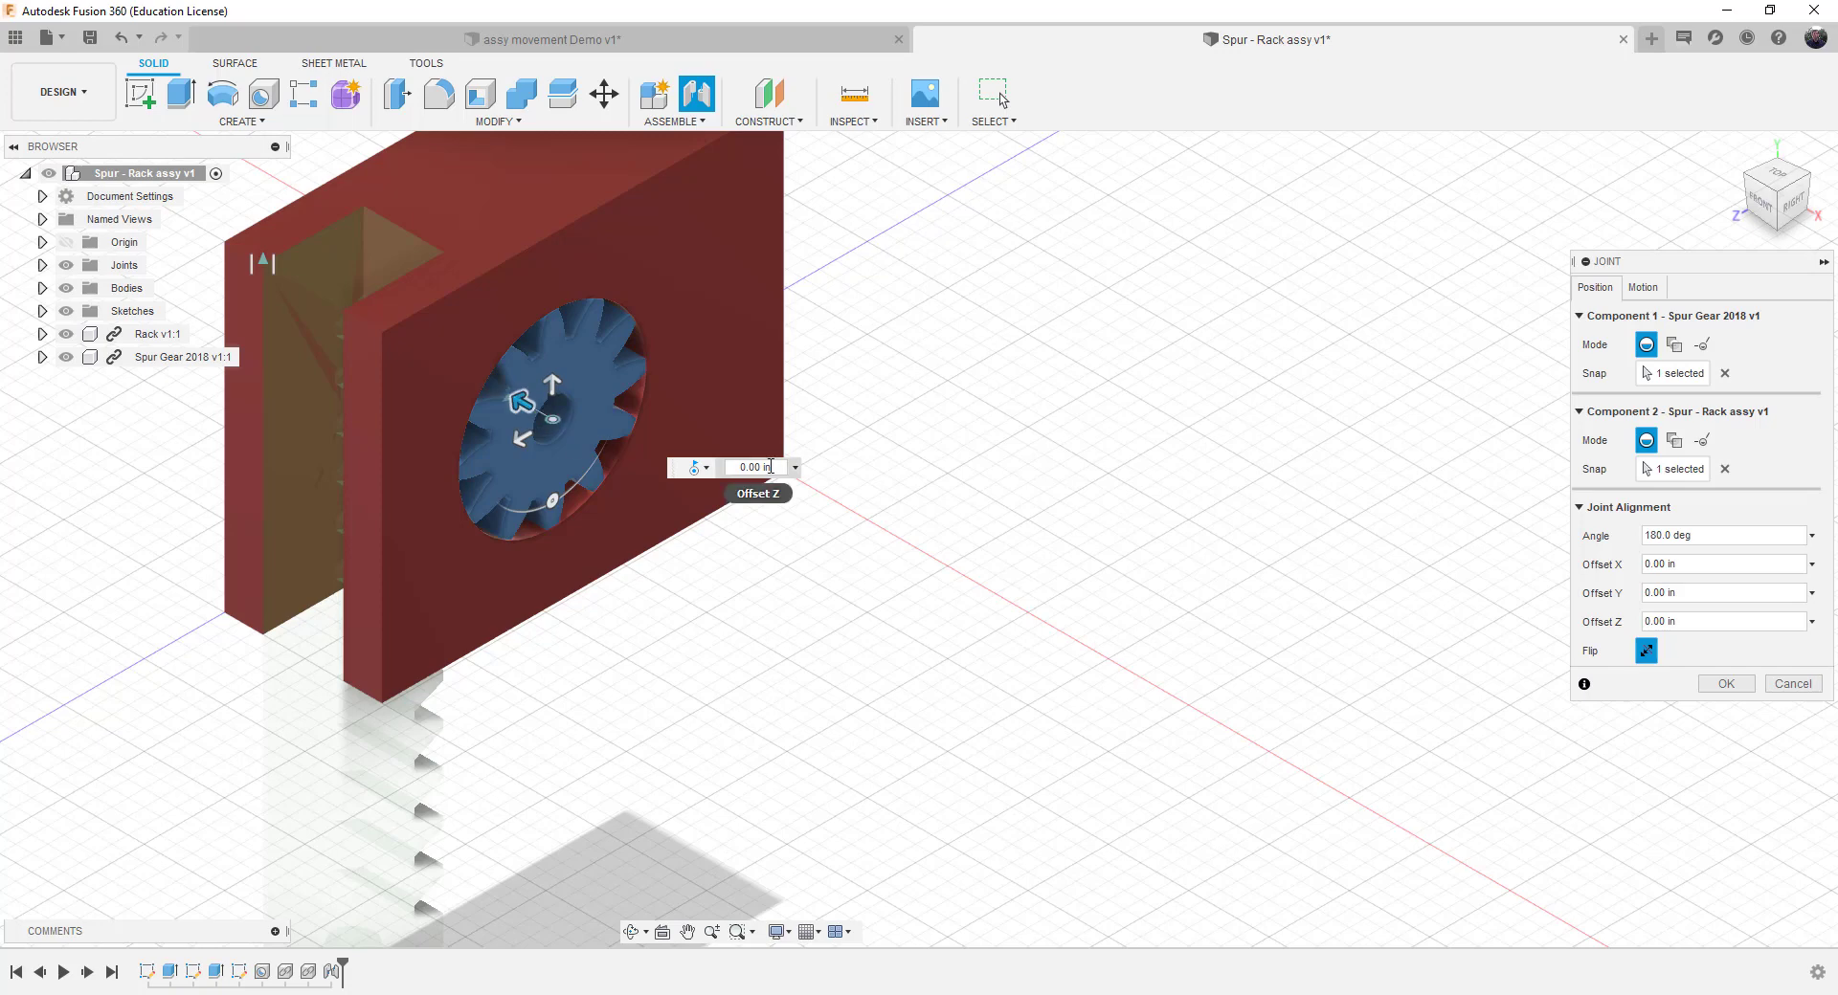
Offset the gear 0.24 in along Z at 180 deg, checking it from the front view.
{"action": "left_click", "coordinate": [1762, 204]}
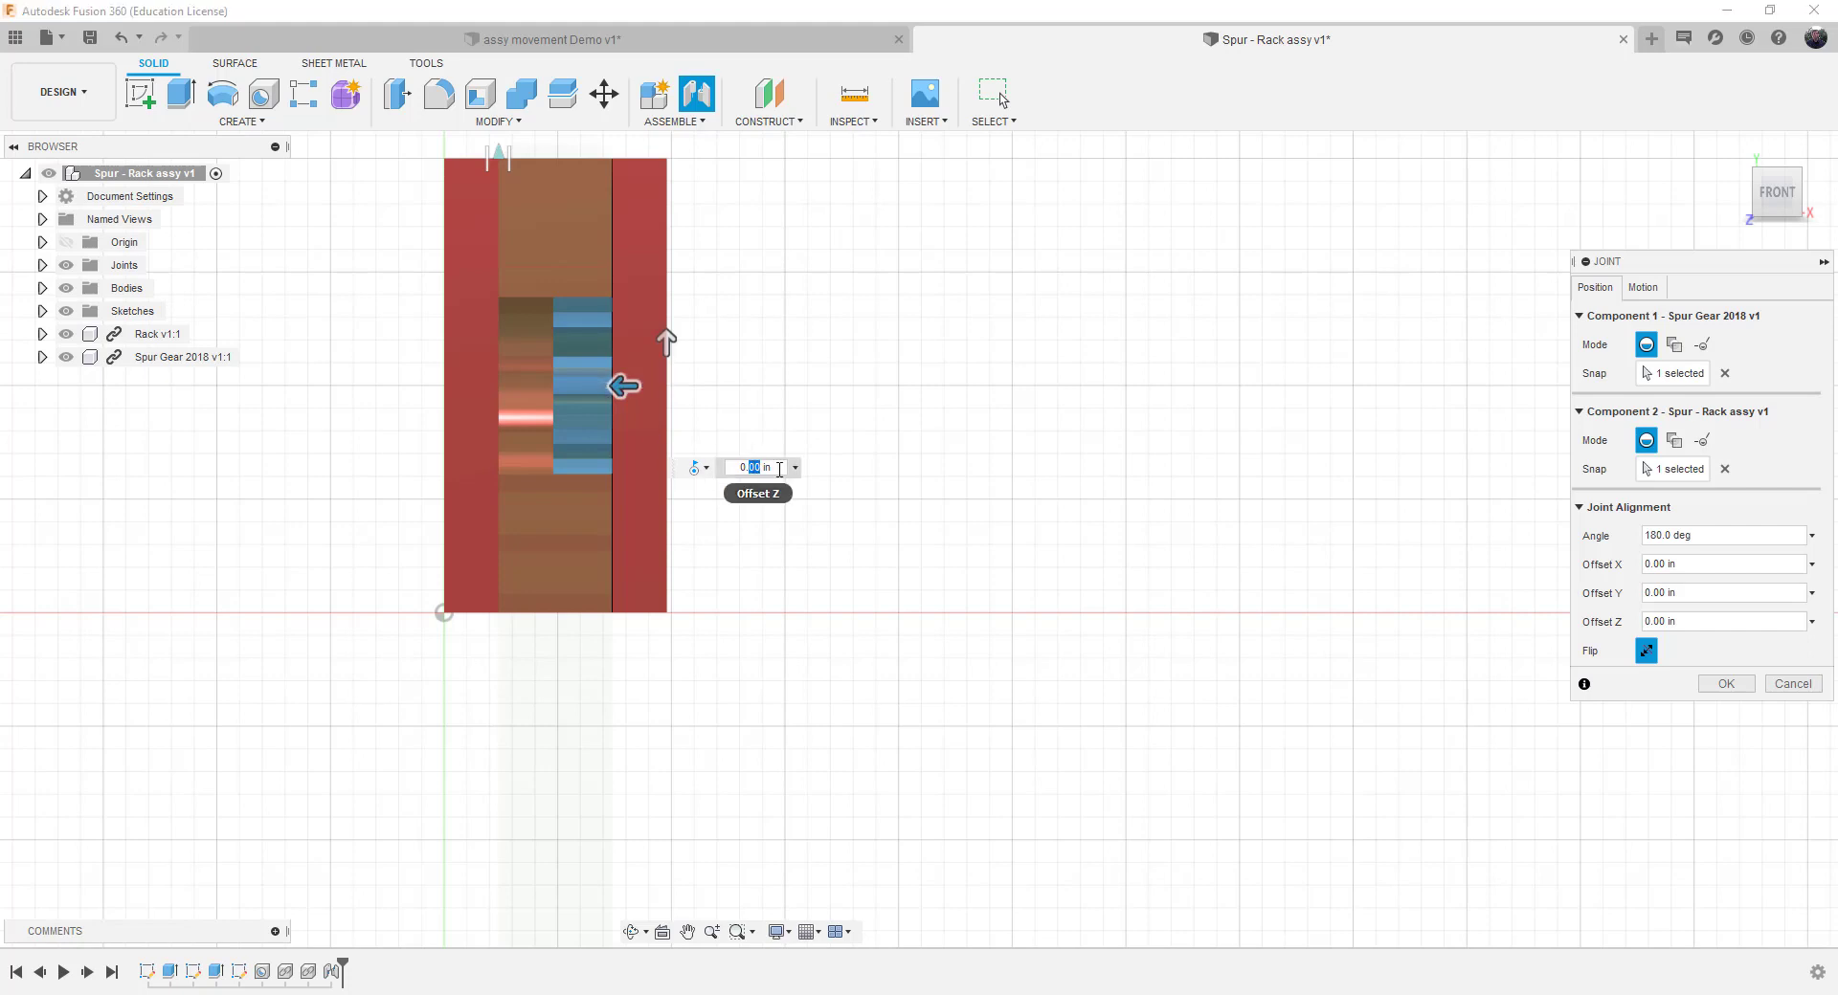
{"action": "key", "text": "Return"}
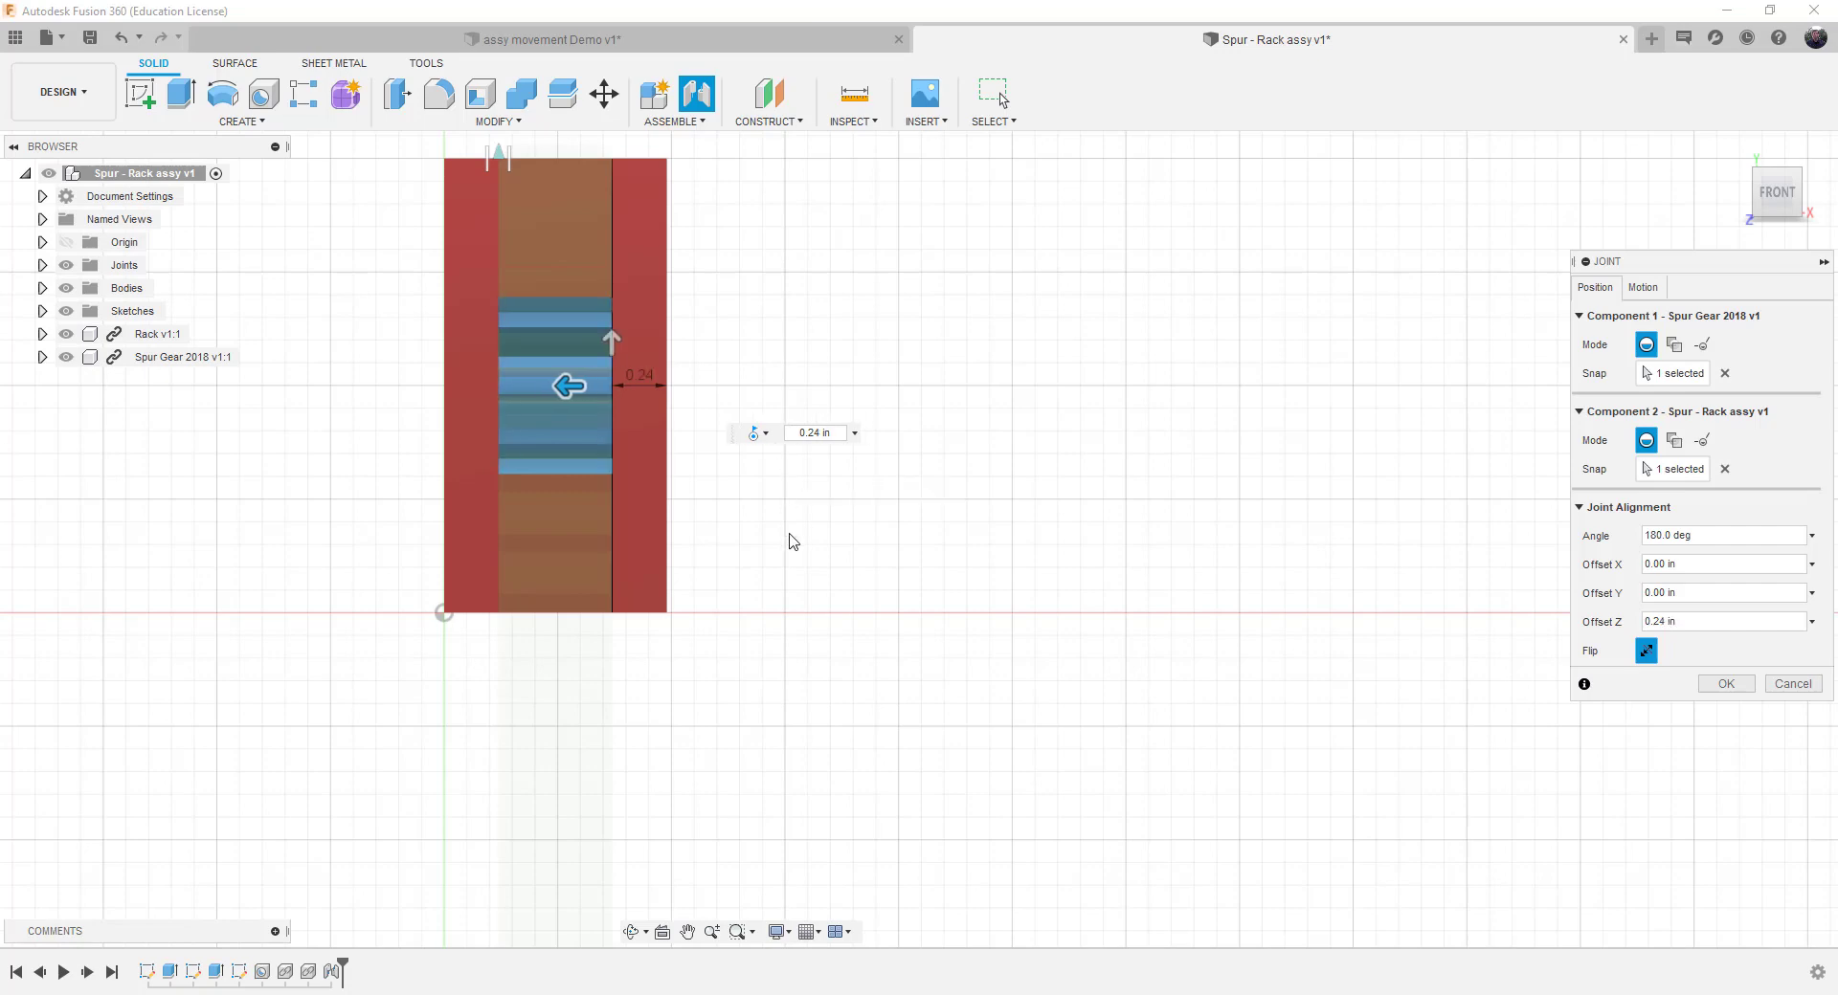
{"action": "scroll", "coordinate": [613, 383], "scroll_direction": "up", "scroll_amount": 3}
{"action": "scroll", "coordinate": [615, 388], "scroll_direction": "down", "scroll_amount": 4}
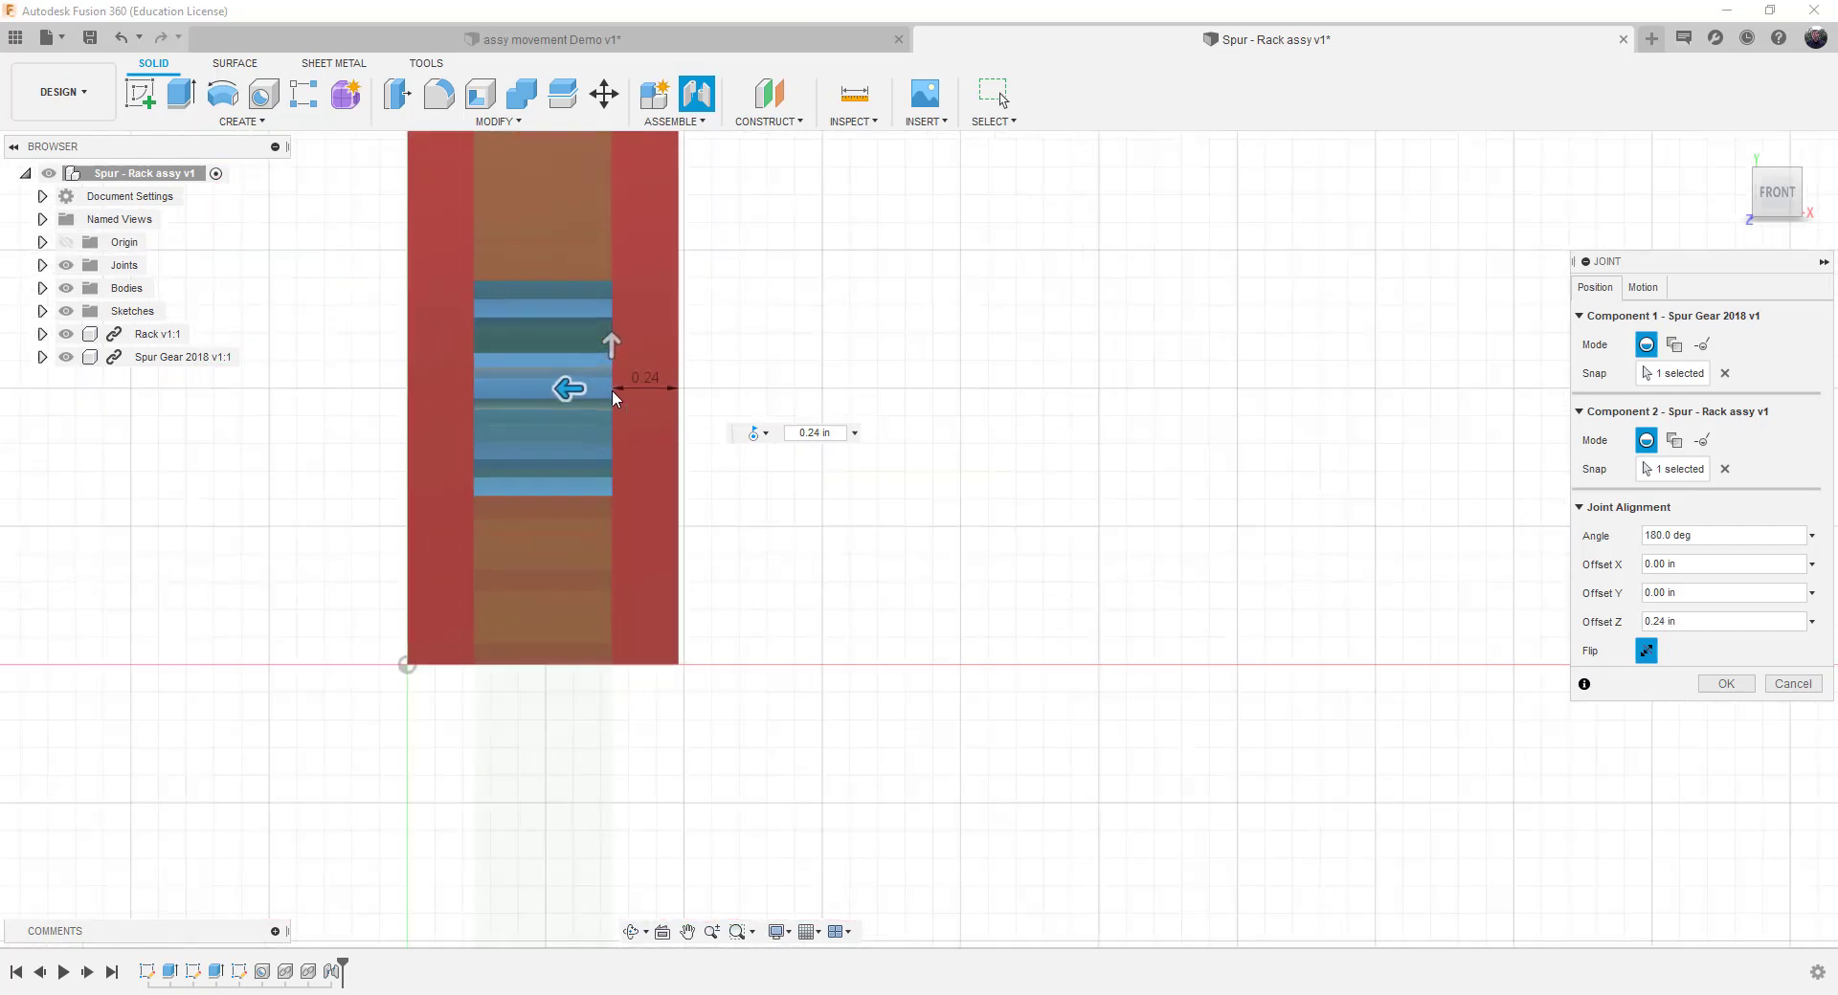
{"action": "left_click", "coordinate": [1757, 178]}
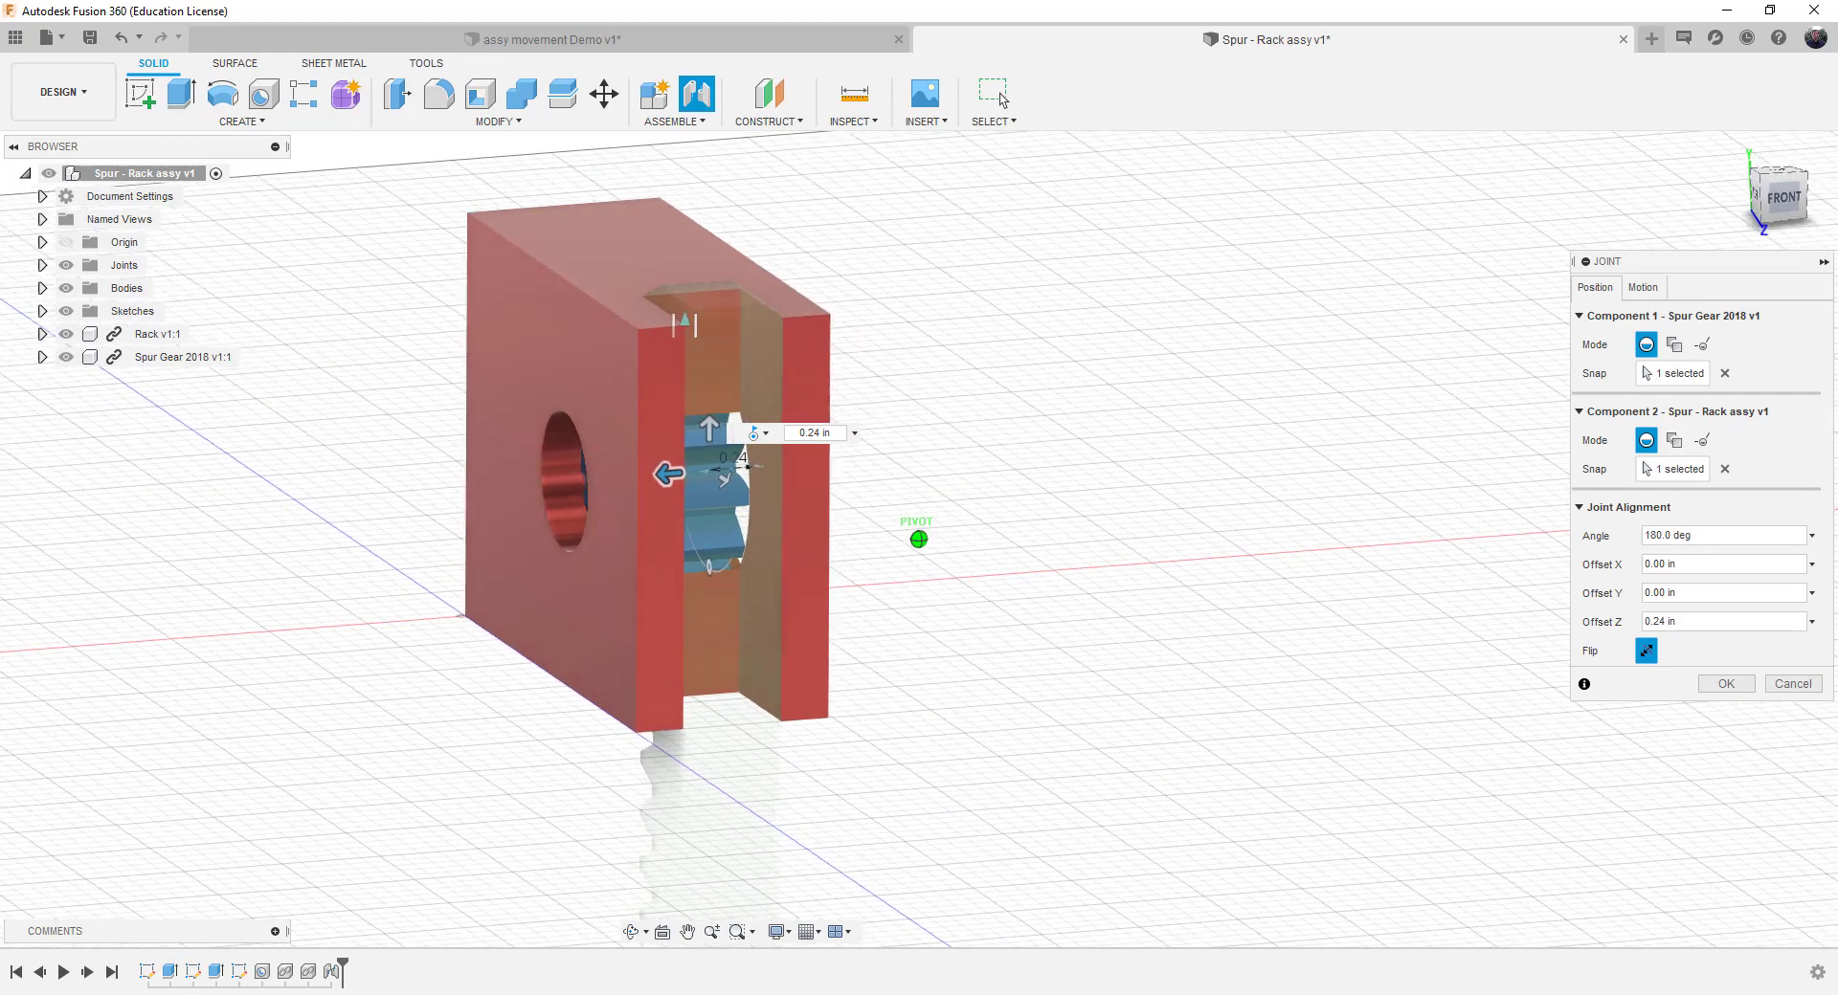
{"action": "left_click", "coordinate": [1781, 196]}
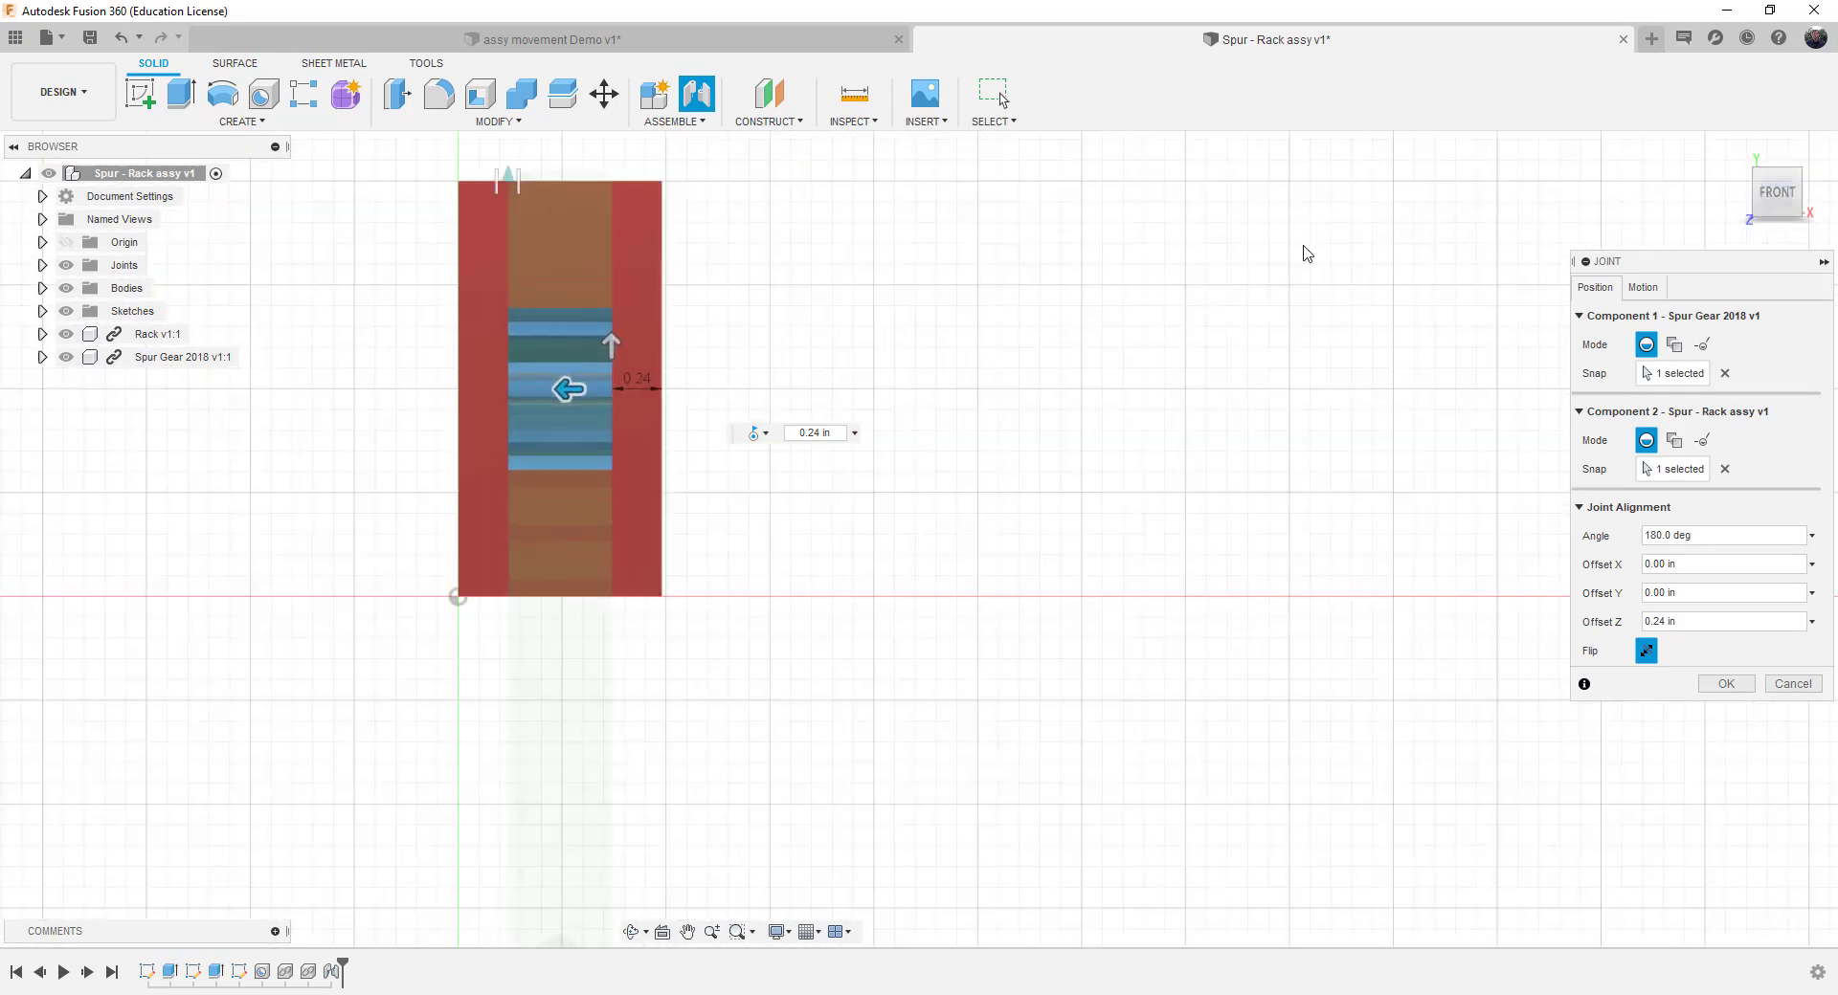
Make the gear joint Revolute about the Z axis, preview the spin, and create it.
{"action": "left_click", "coordinate": [1653, 296]}
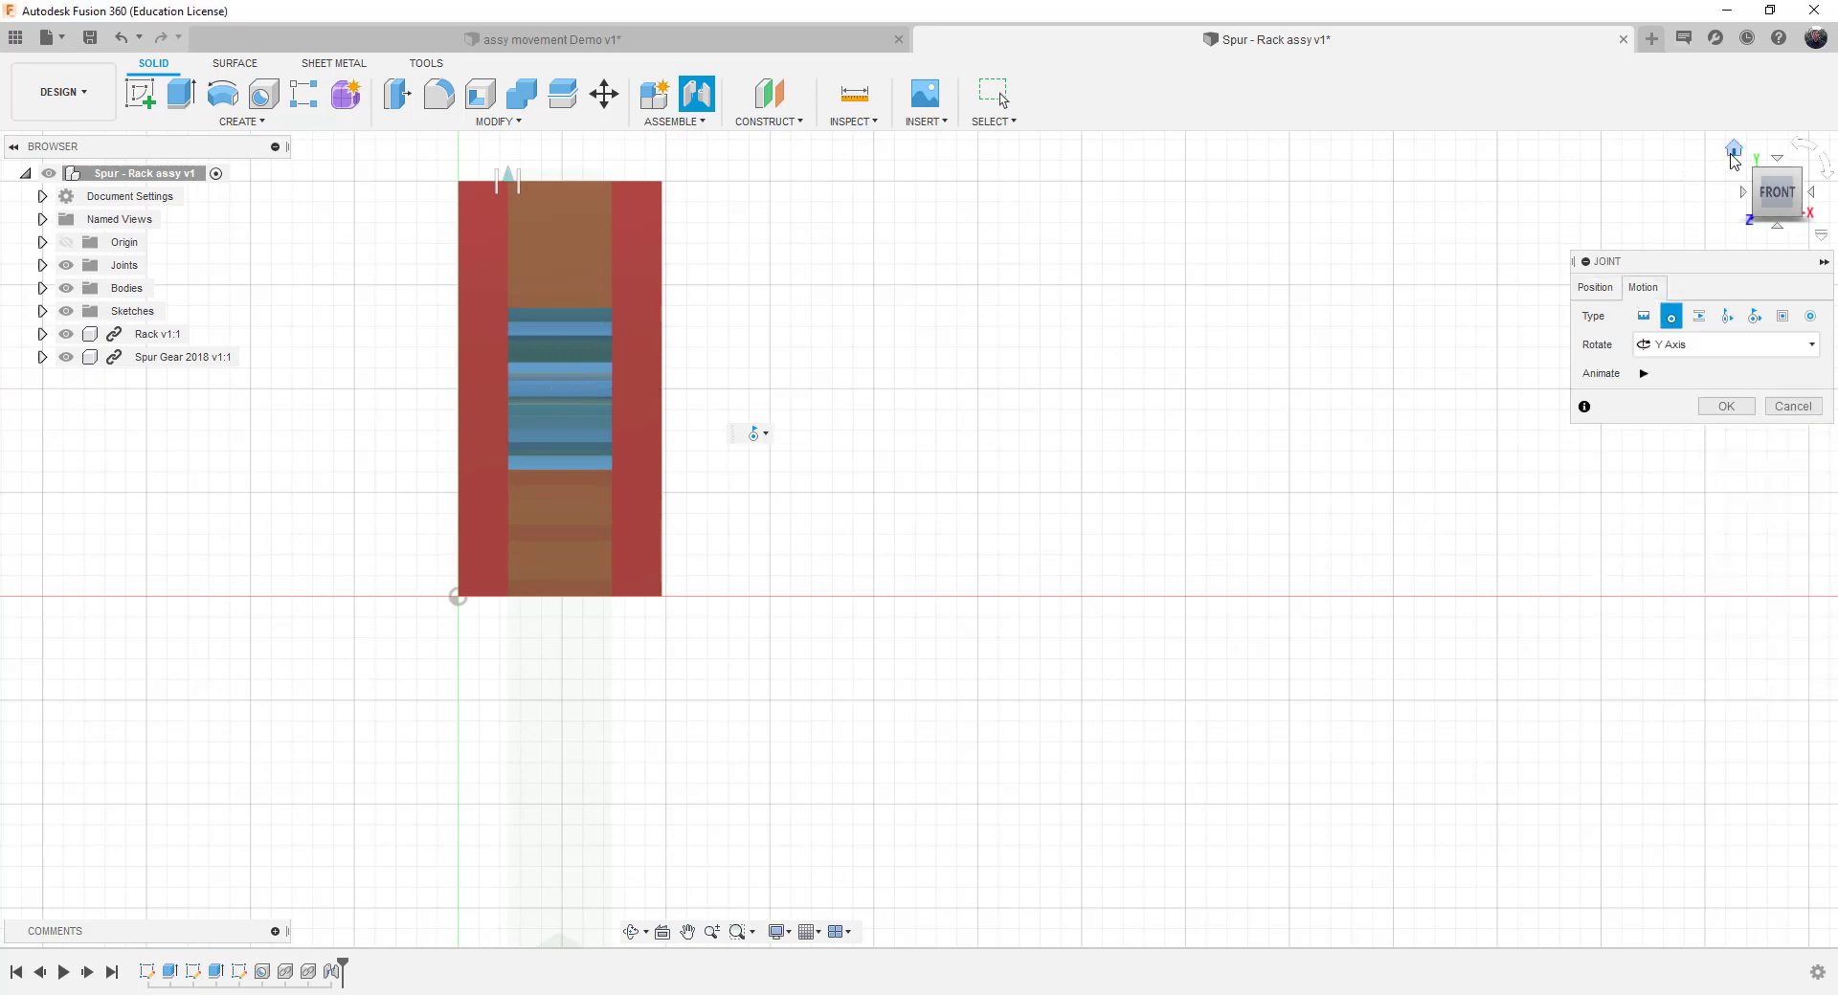
{"action": "left_click", "coordinate": [1732, 151]}
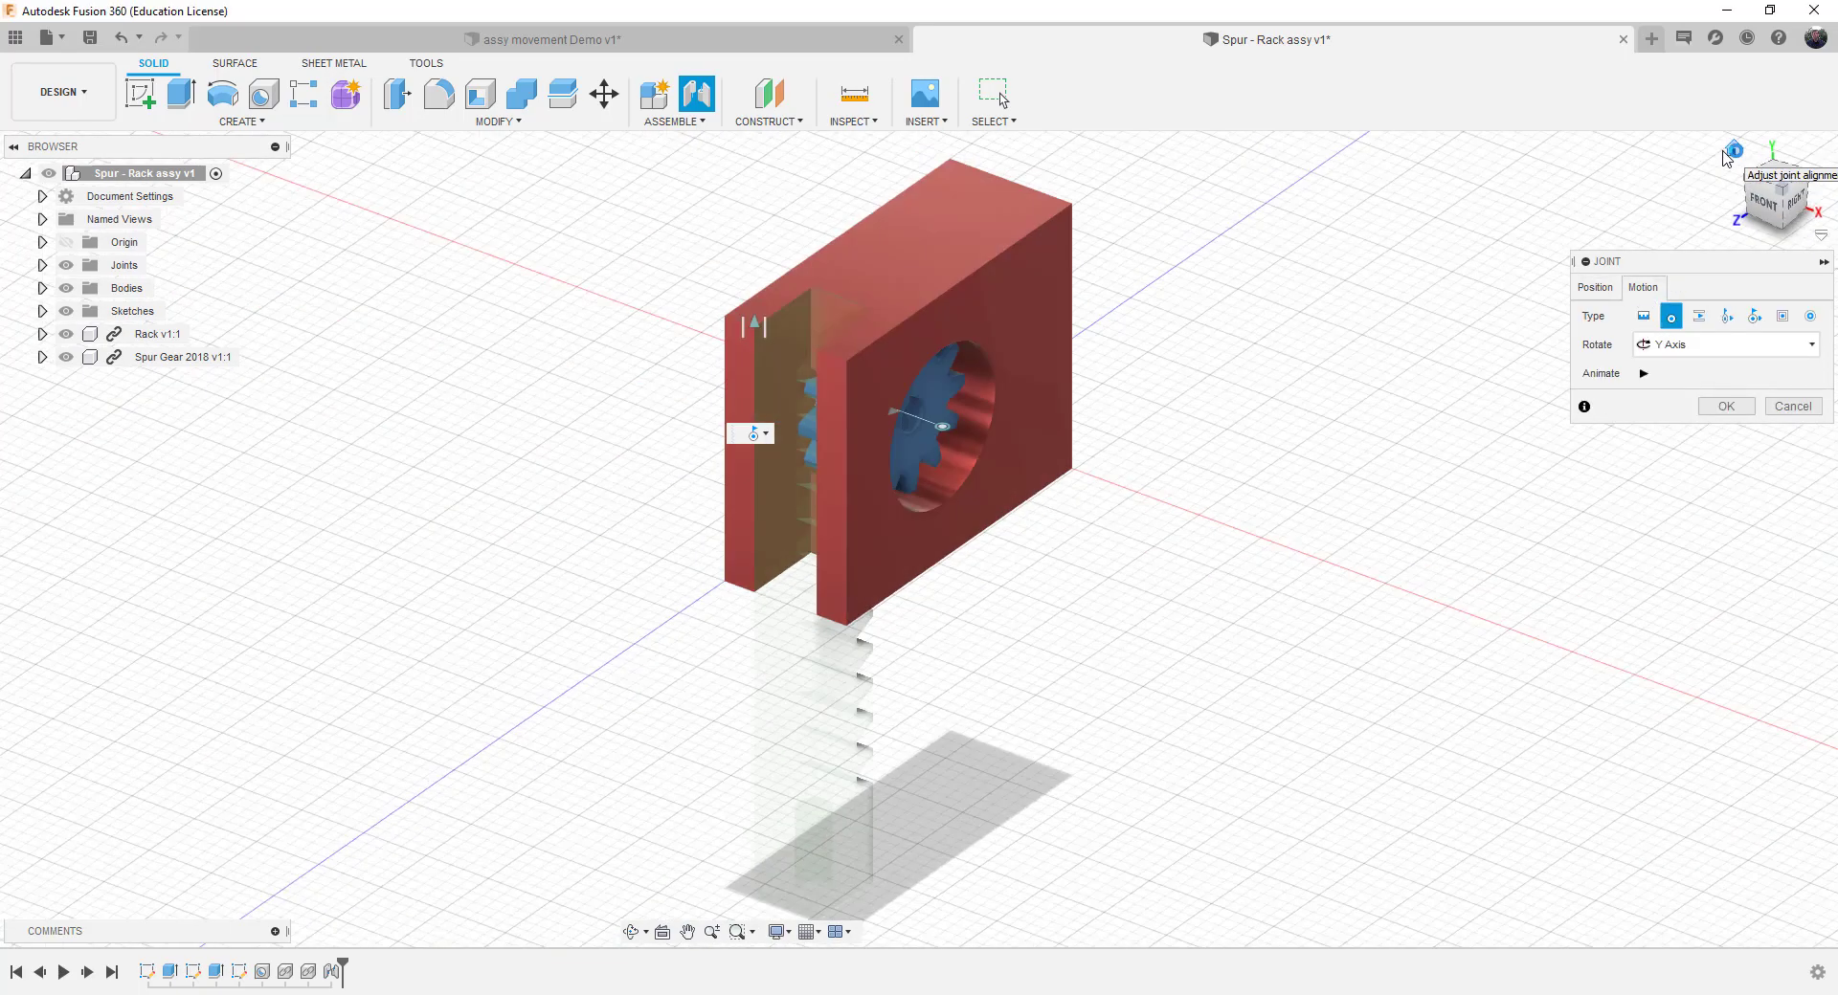
{"action": "left_click", "coordinate": [1646, 374]}
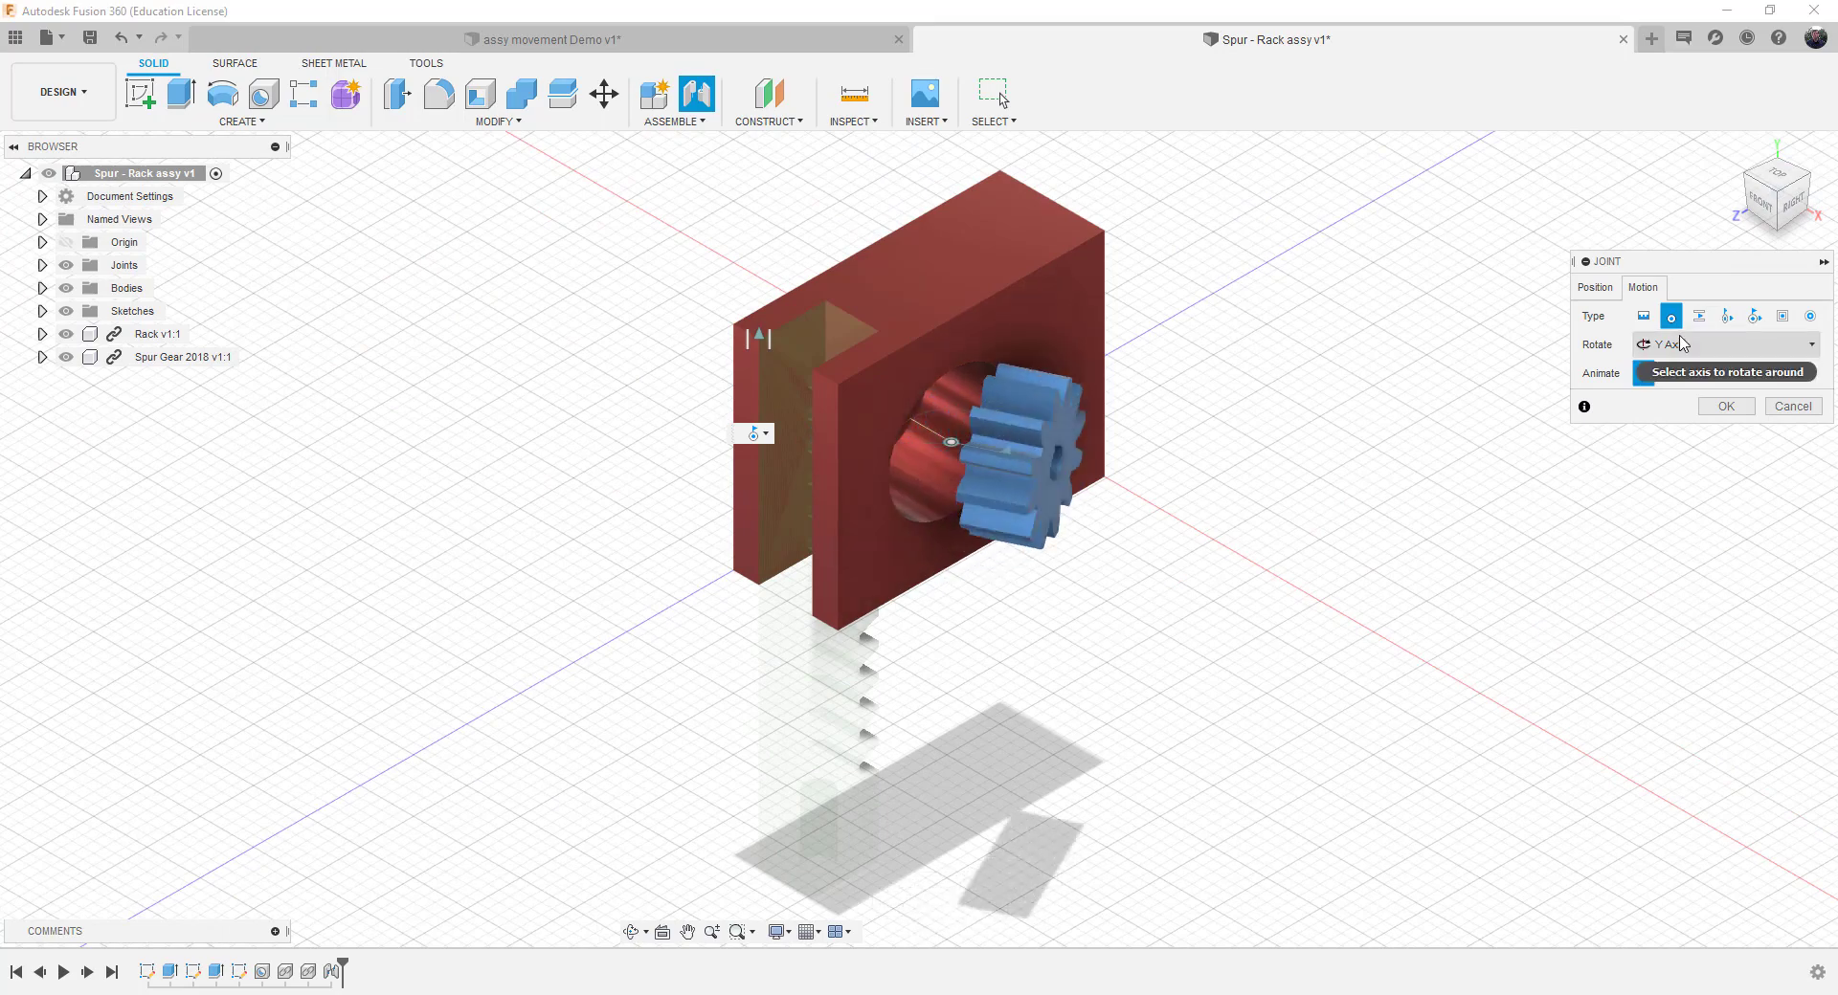
{"action": "left_click", "coordinate": [1682, 345]}
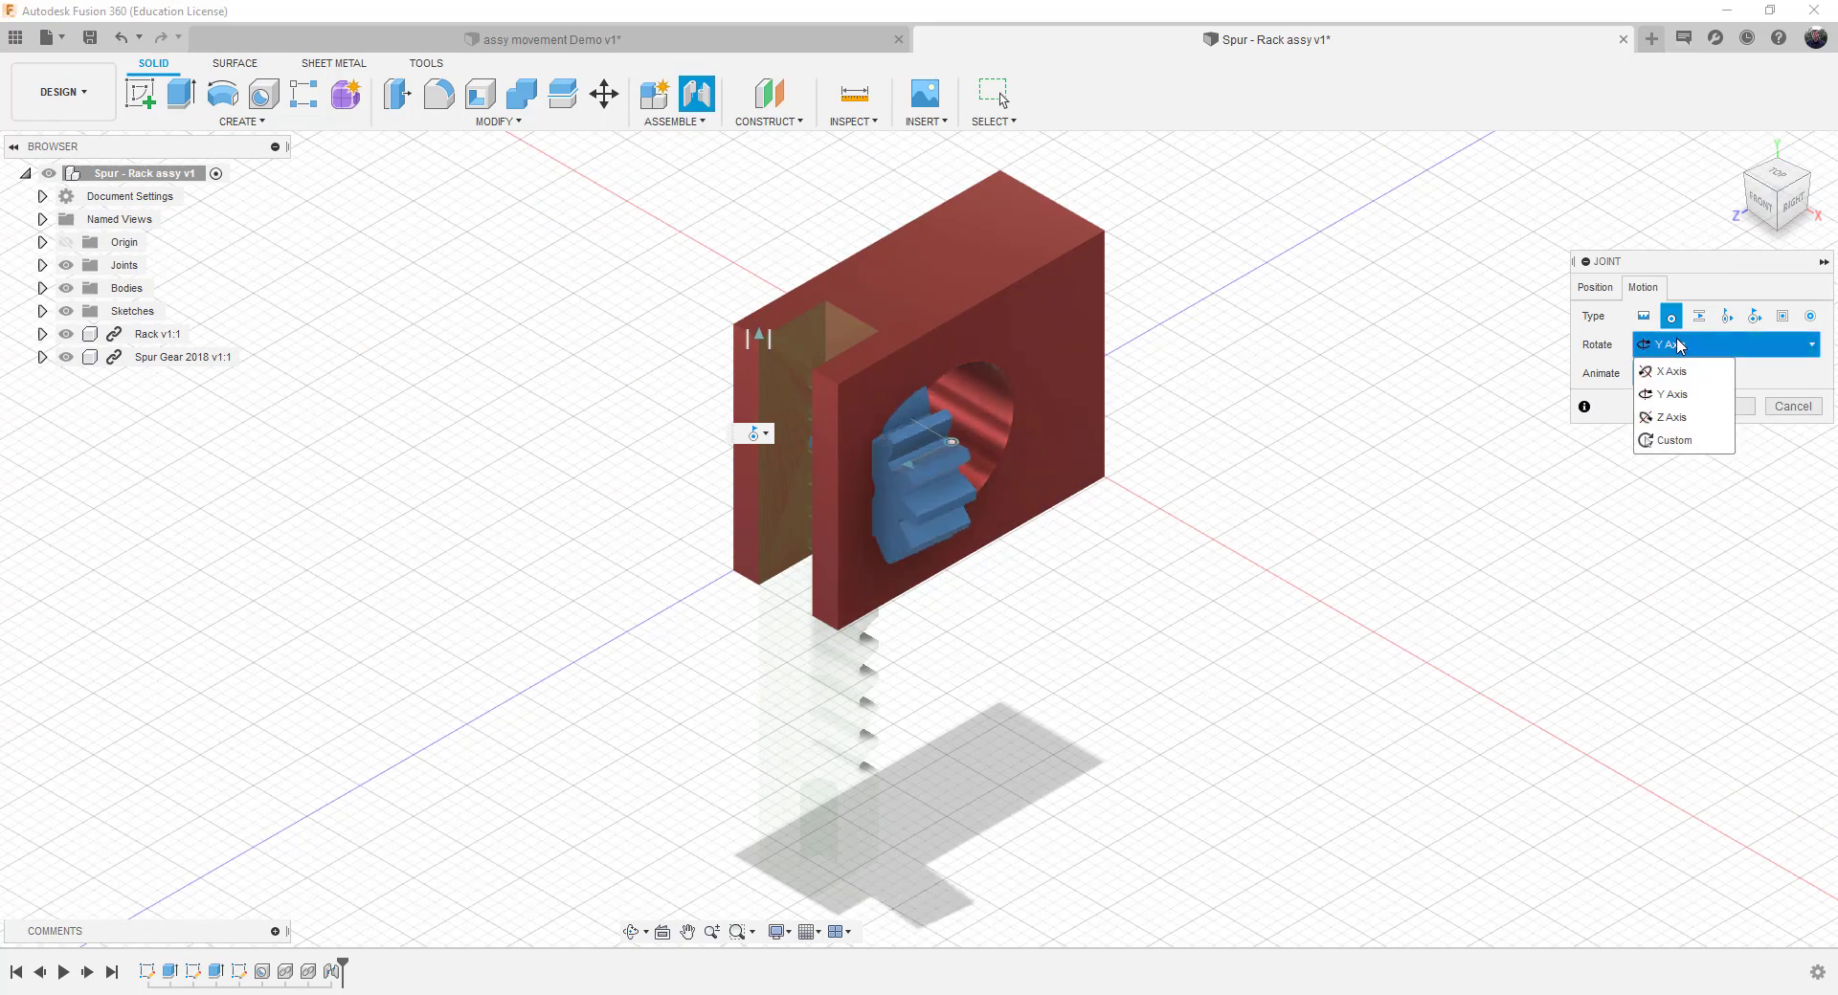
{"action": "left_click", "coordinate": [1670, 372]}
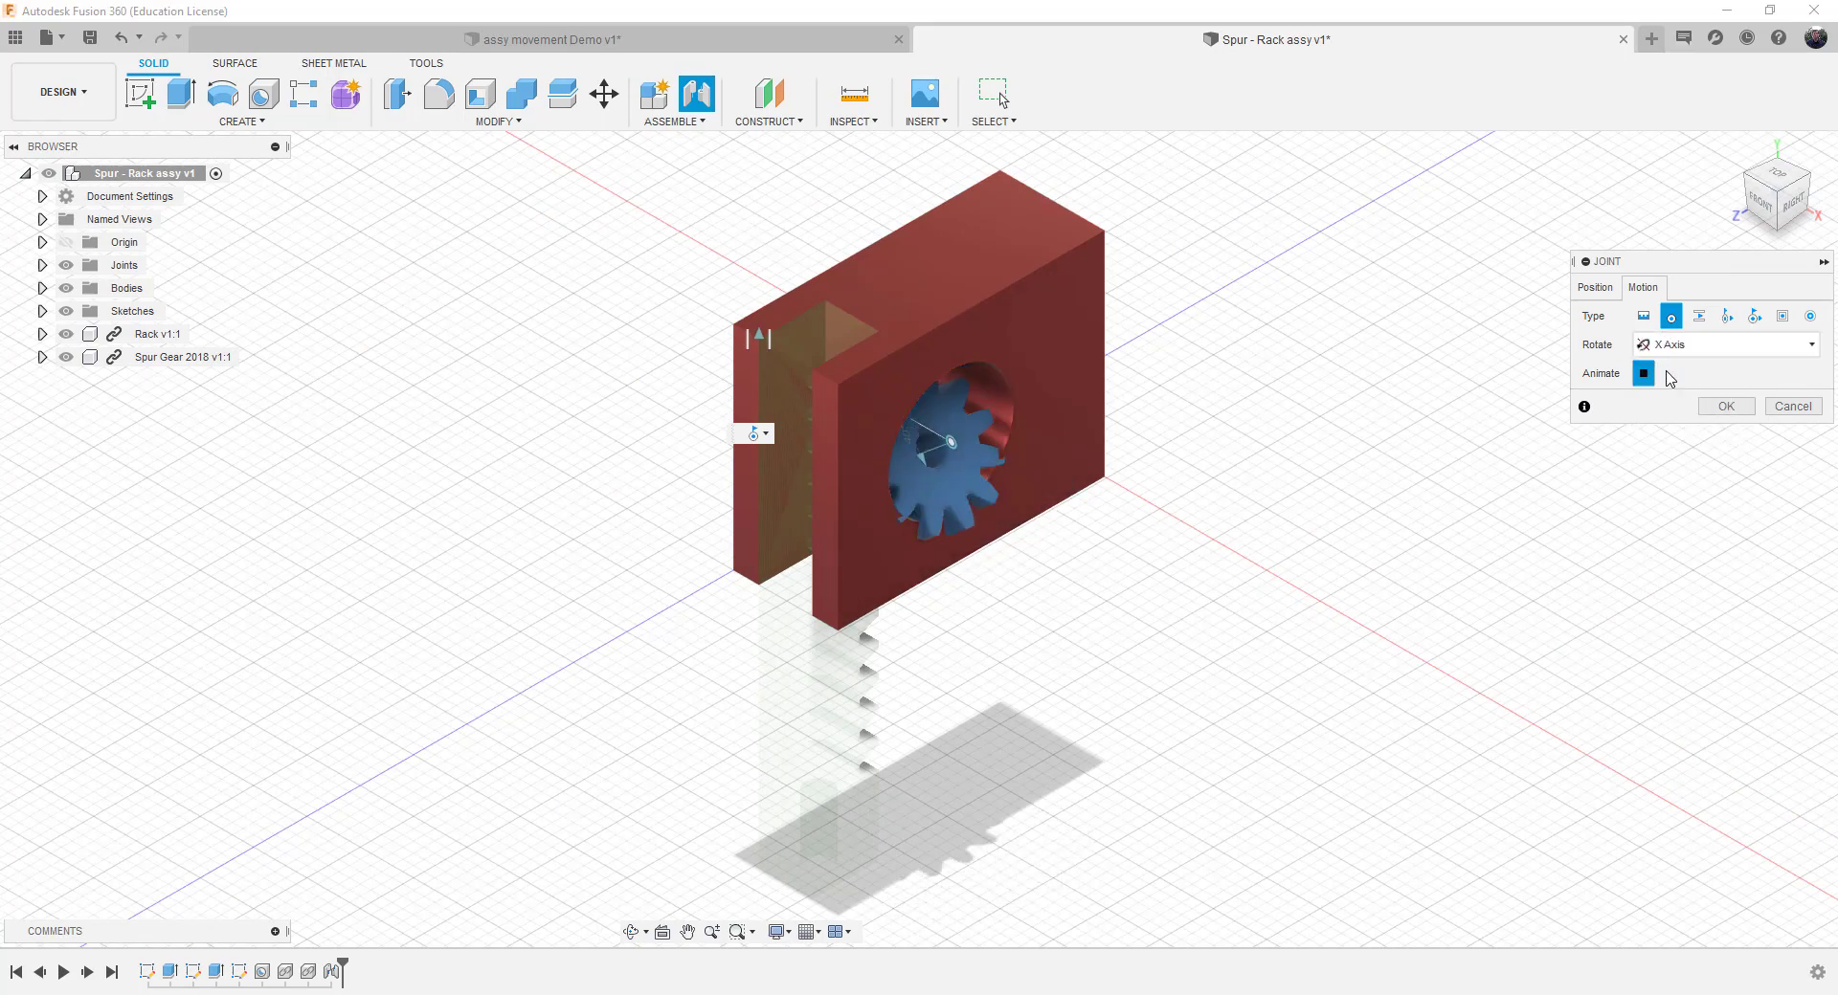
{"action": "left_click", "coordinate": [1670, 347]}
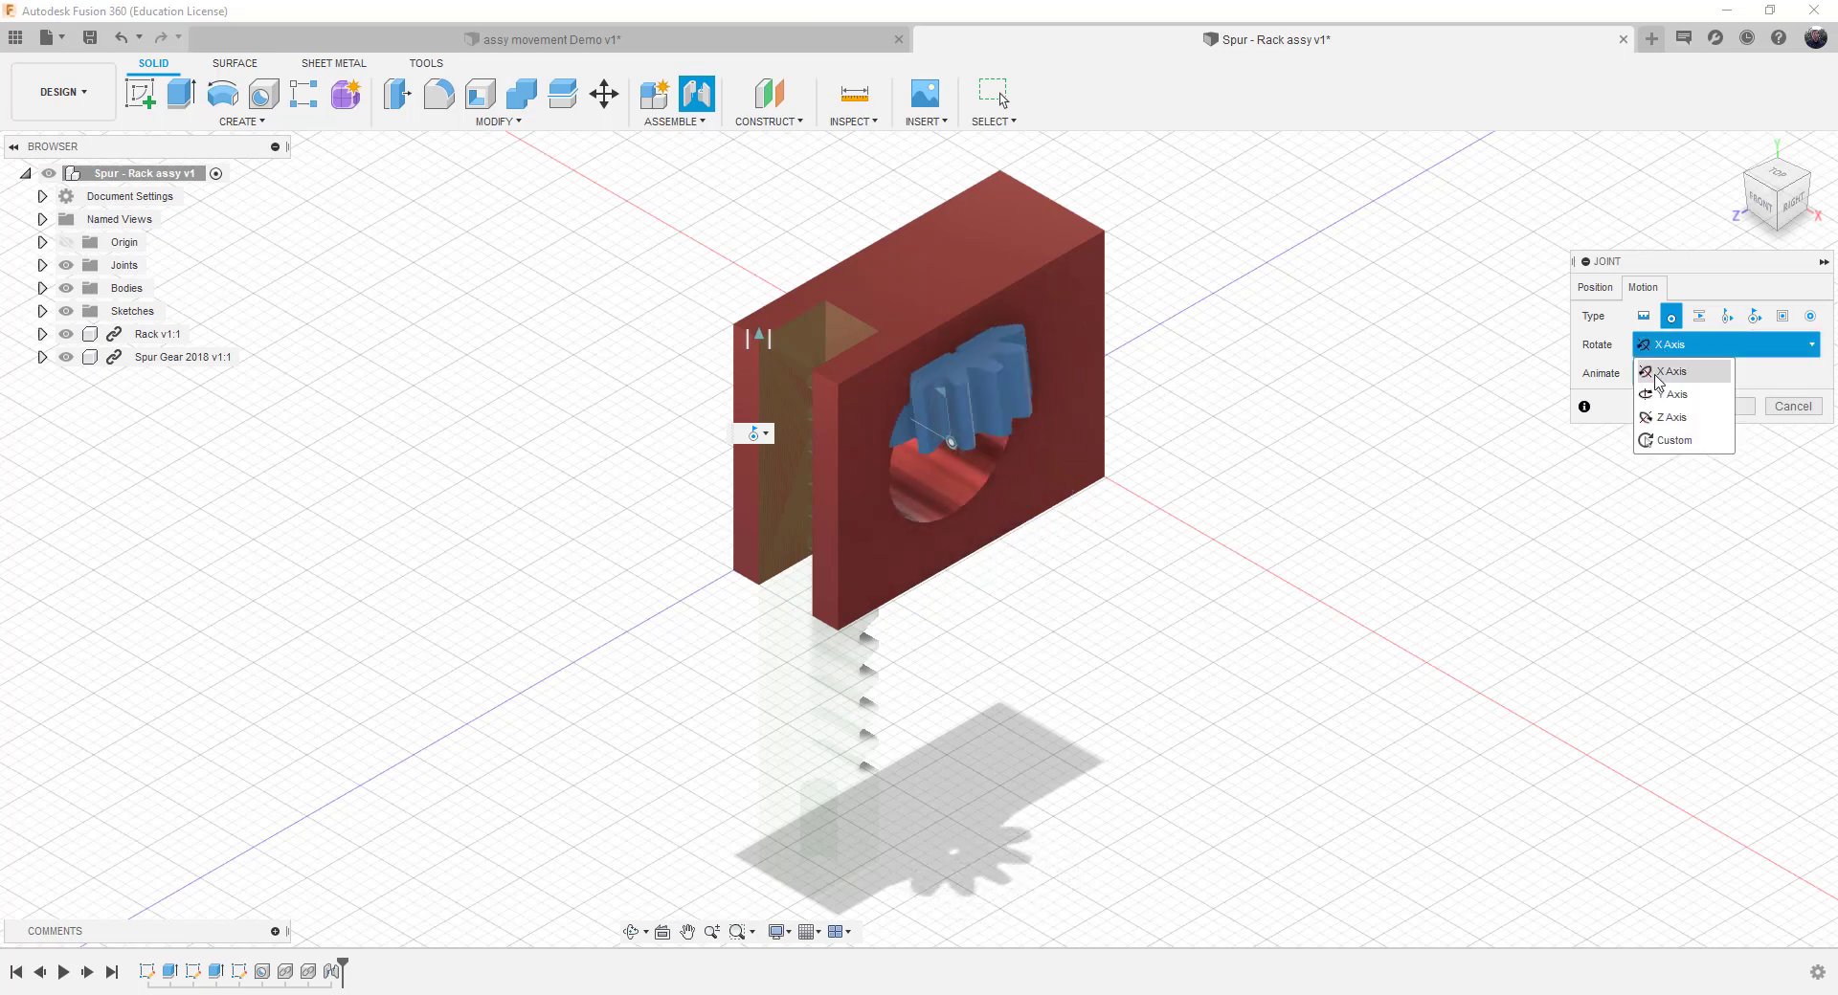
{"action": "left_click", "coordinate": [1666, 417]}
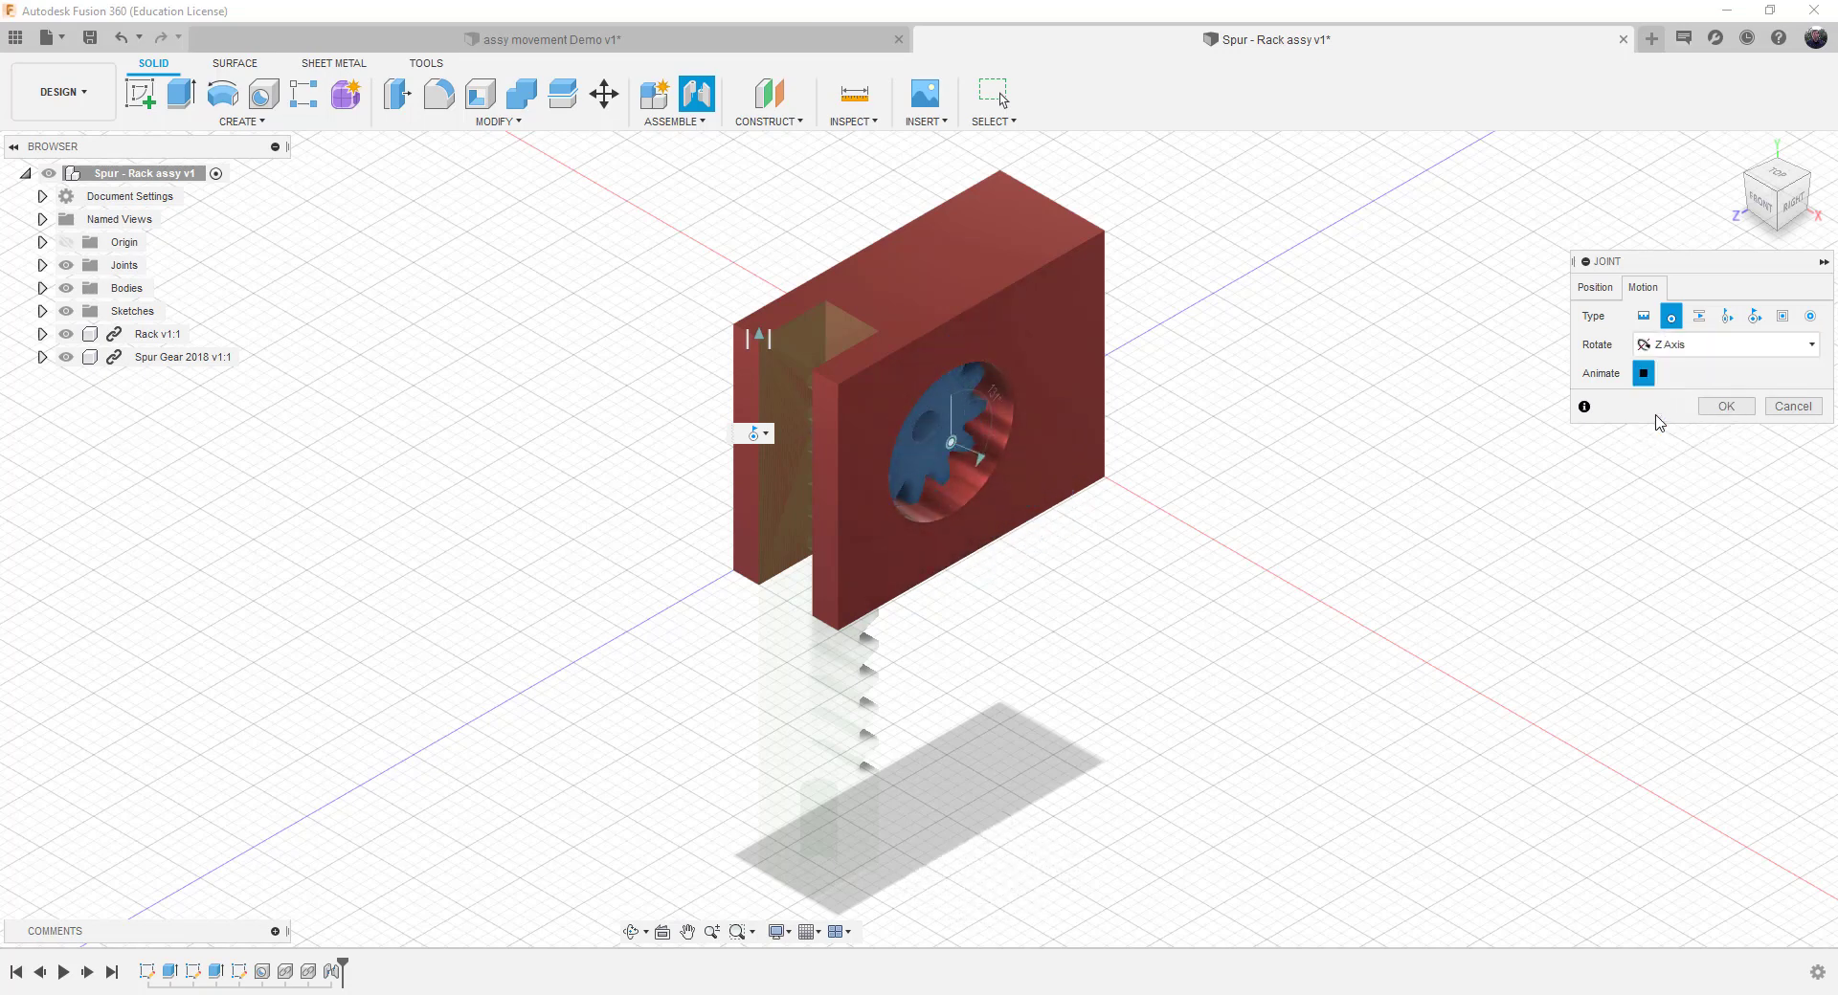
{"action": "left_click", "coordinate": [1775, 196]}
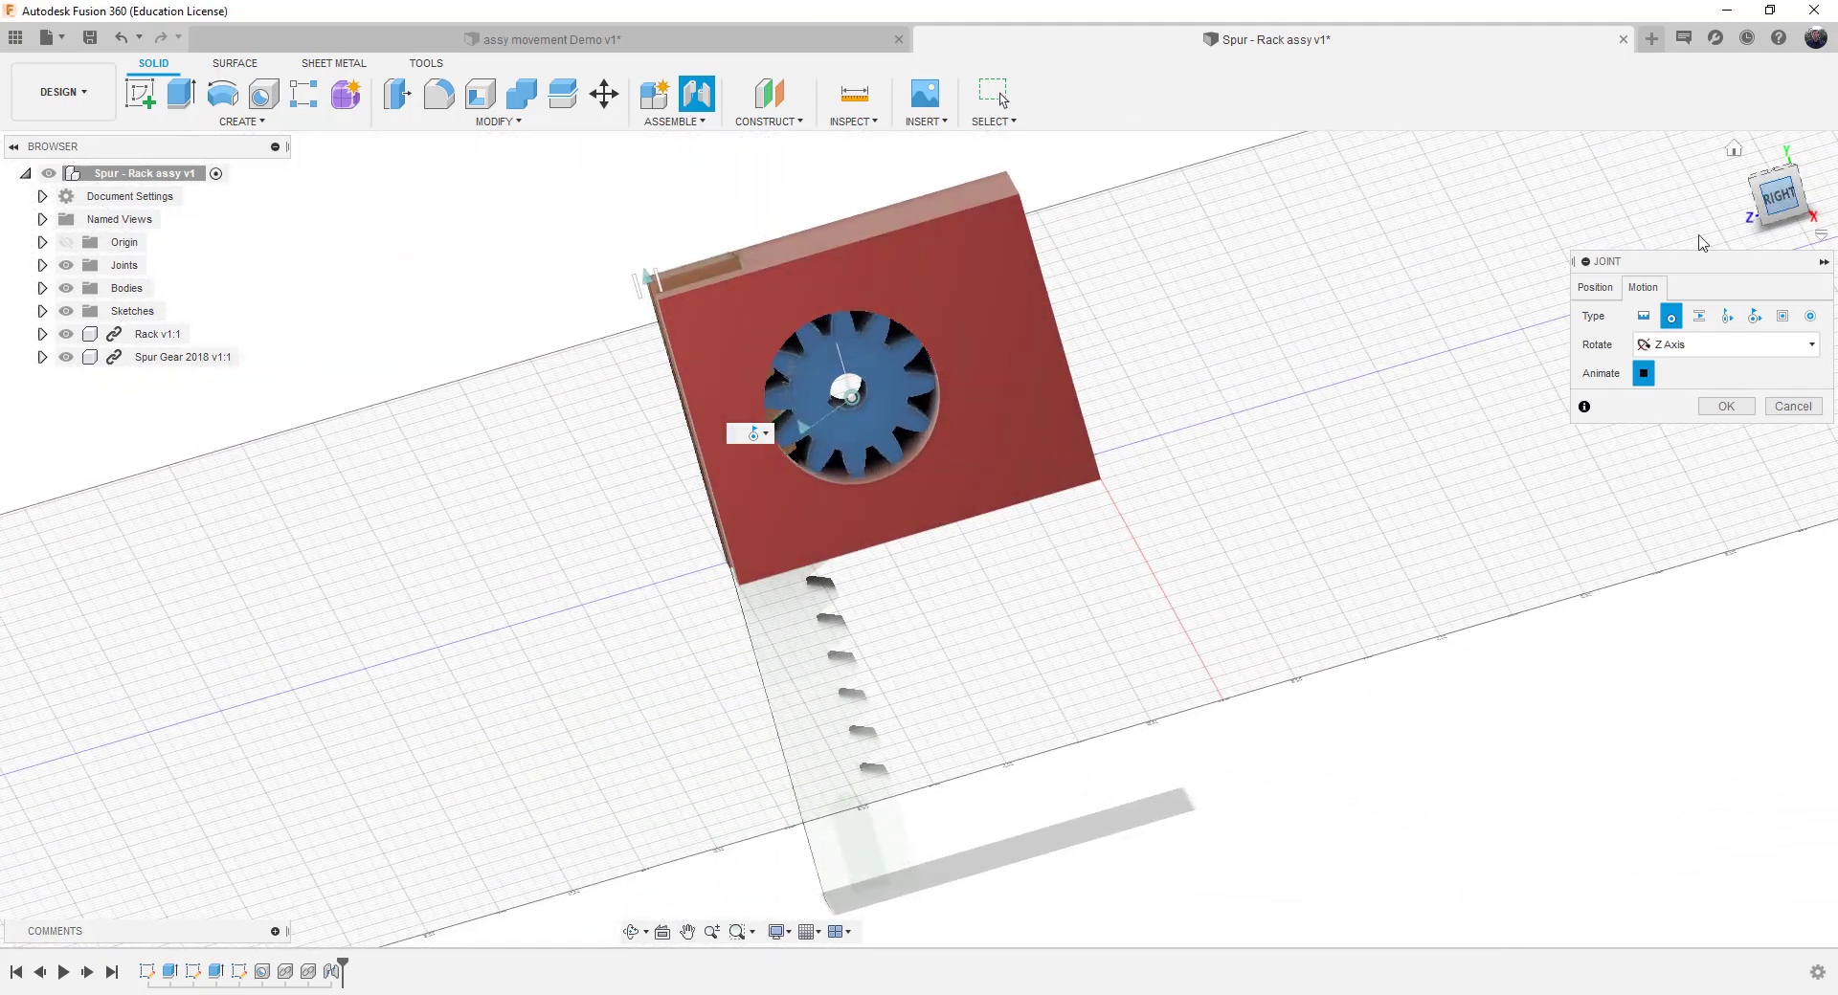
{"action": "scroll", "coordinate": [945, 400], "scroll_direction": "up", "scroll_amount": 3}
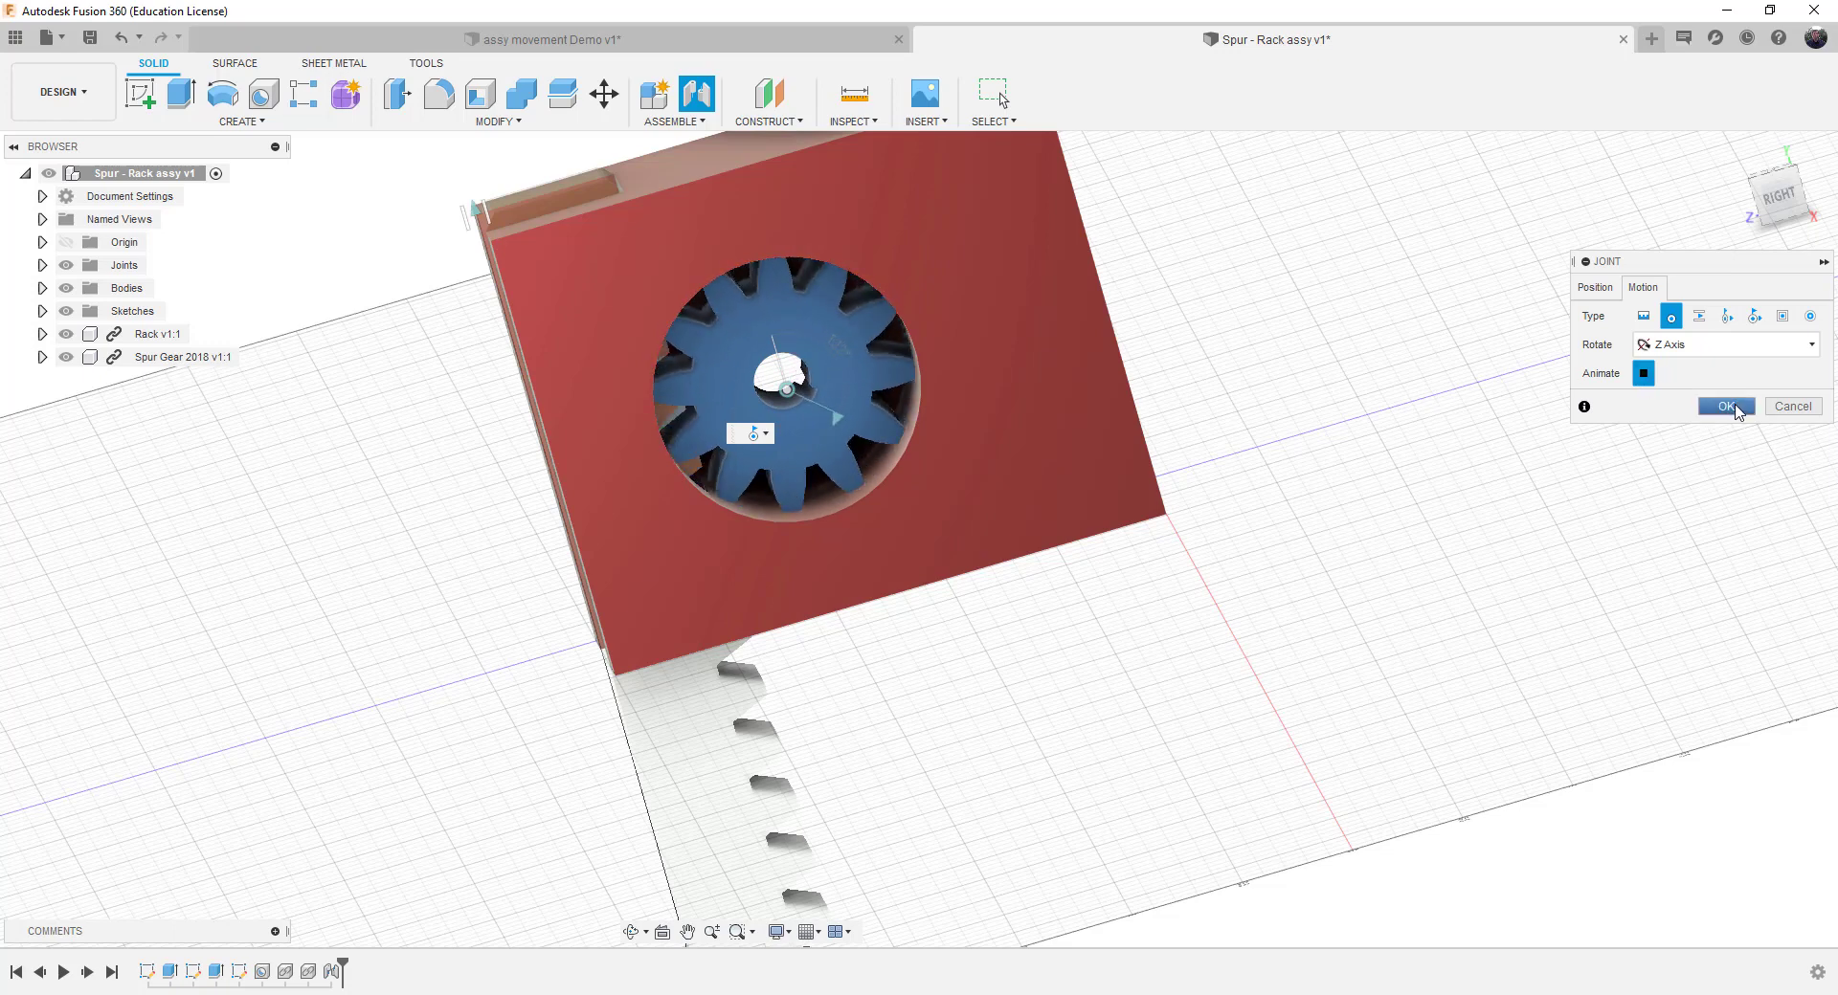
{"action": "left_click", "coordinate": [1726, 408]}
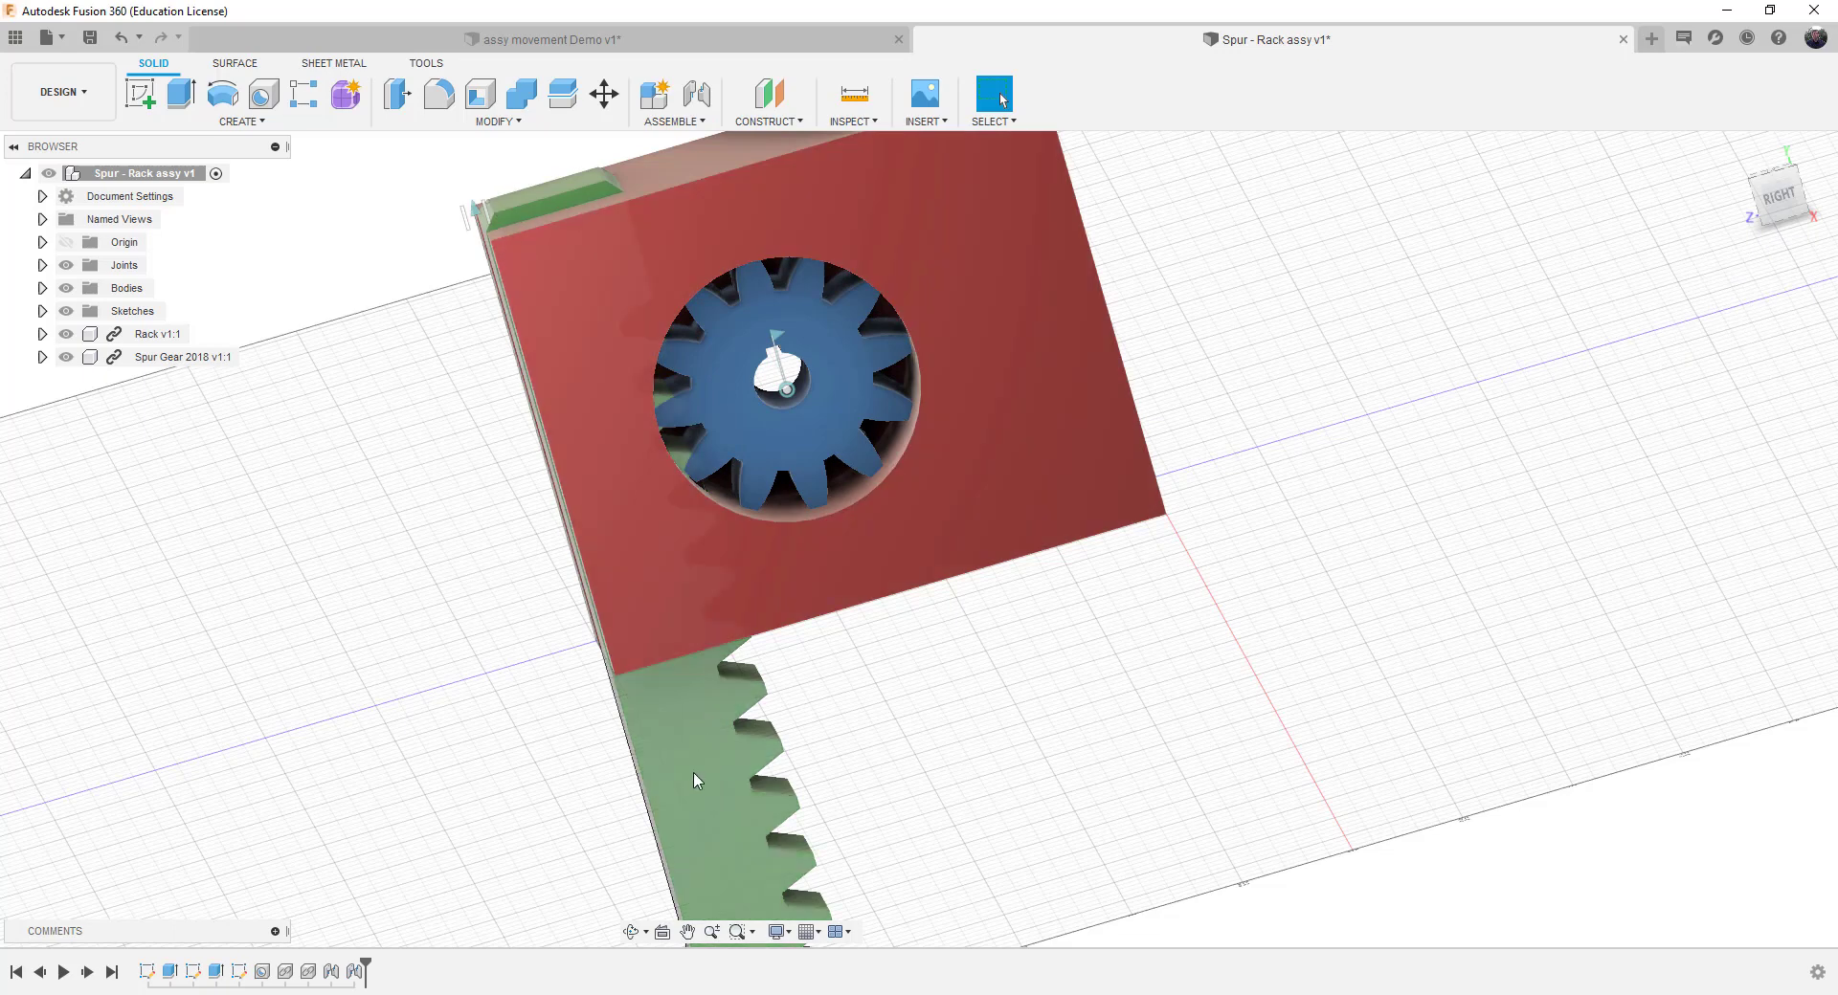
Zoom out, recenter the gear and rack, and open the ASSEMBLE commands.
{"action": "scroll", "coordinate": [1317, 492], "scroll_direction": "down", "scroll_amount": 3}
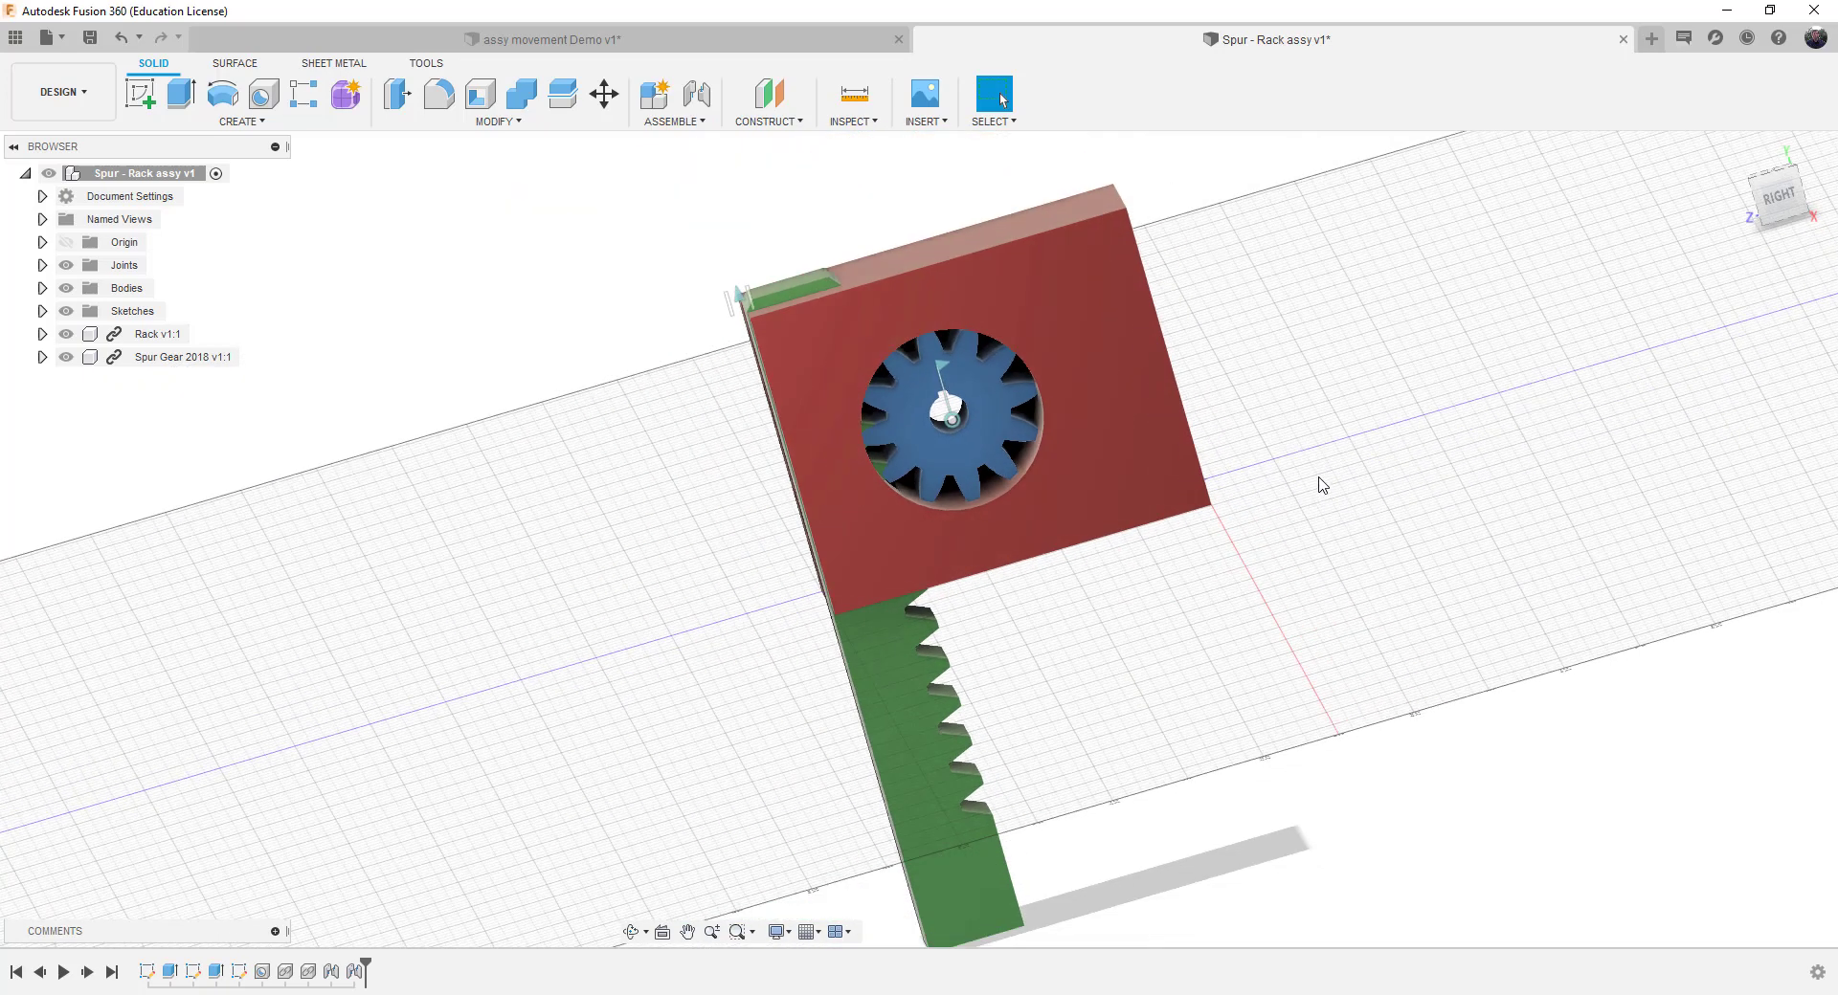
{"action": "middle_click_drag", "start_coordinate": [1317, 492], "coordinate": [1239, 484]}
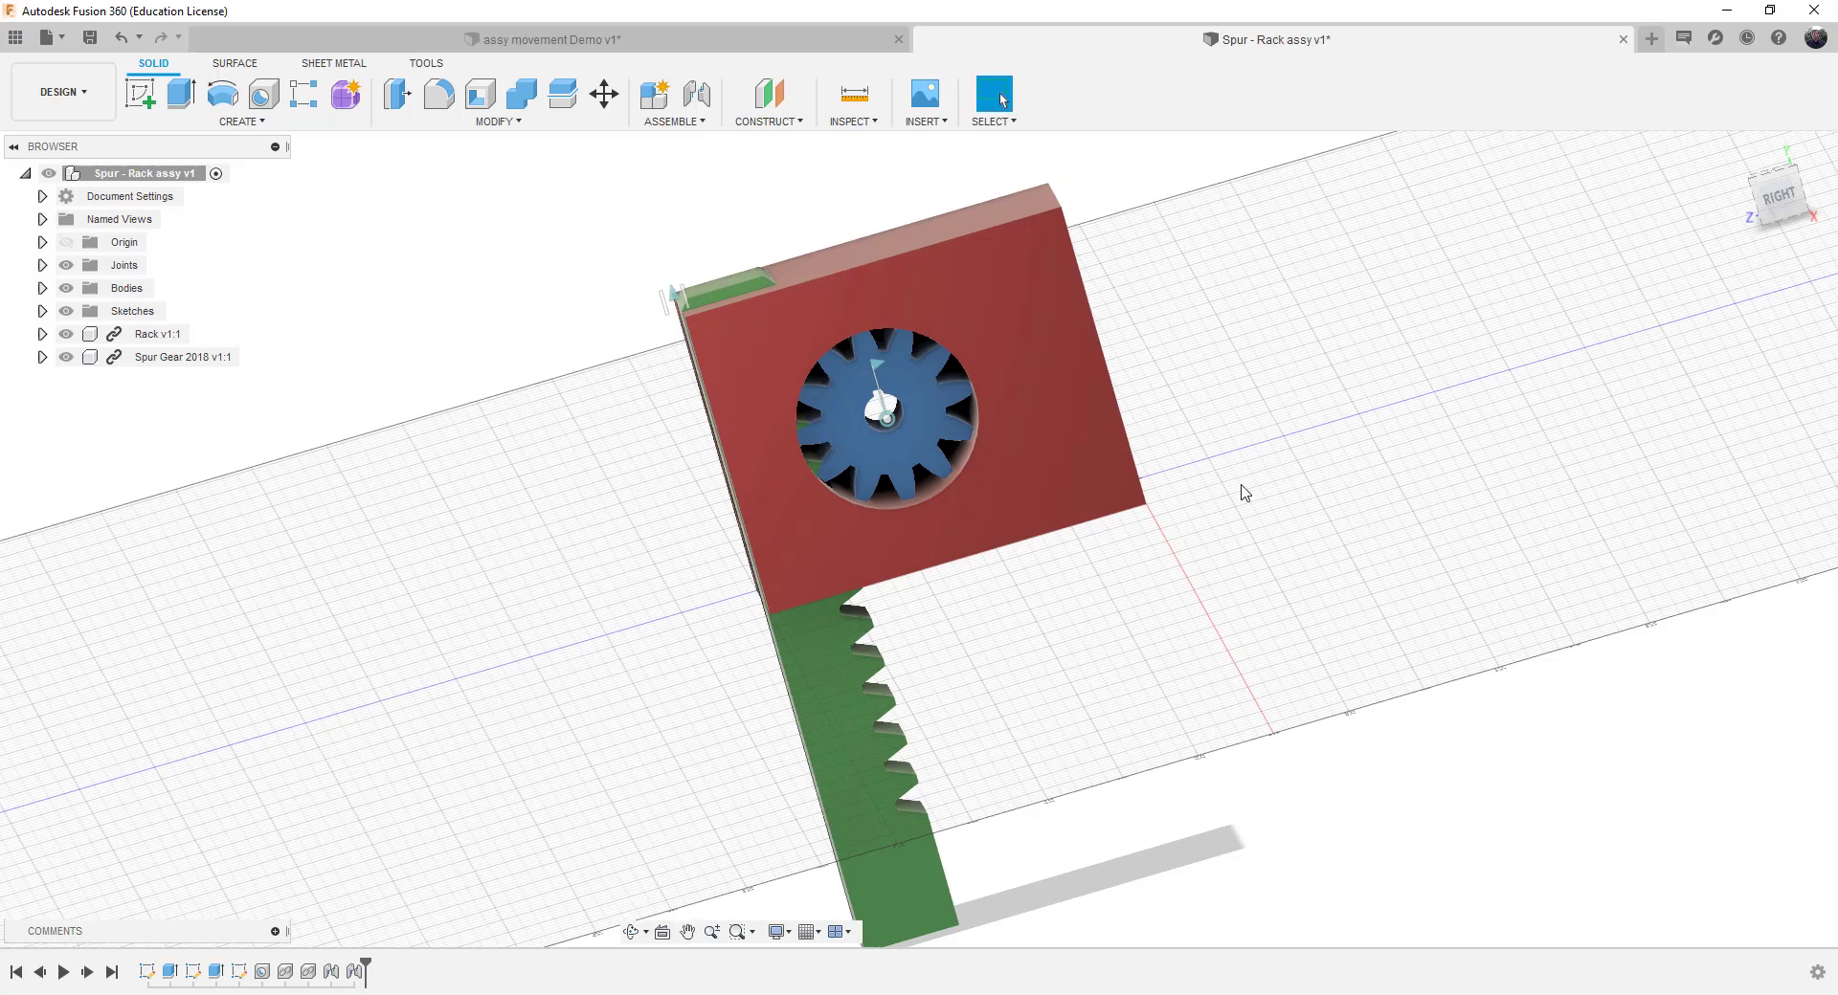
{"action": "left_click", "coordinate": [702, 121]}
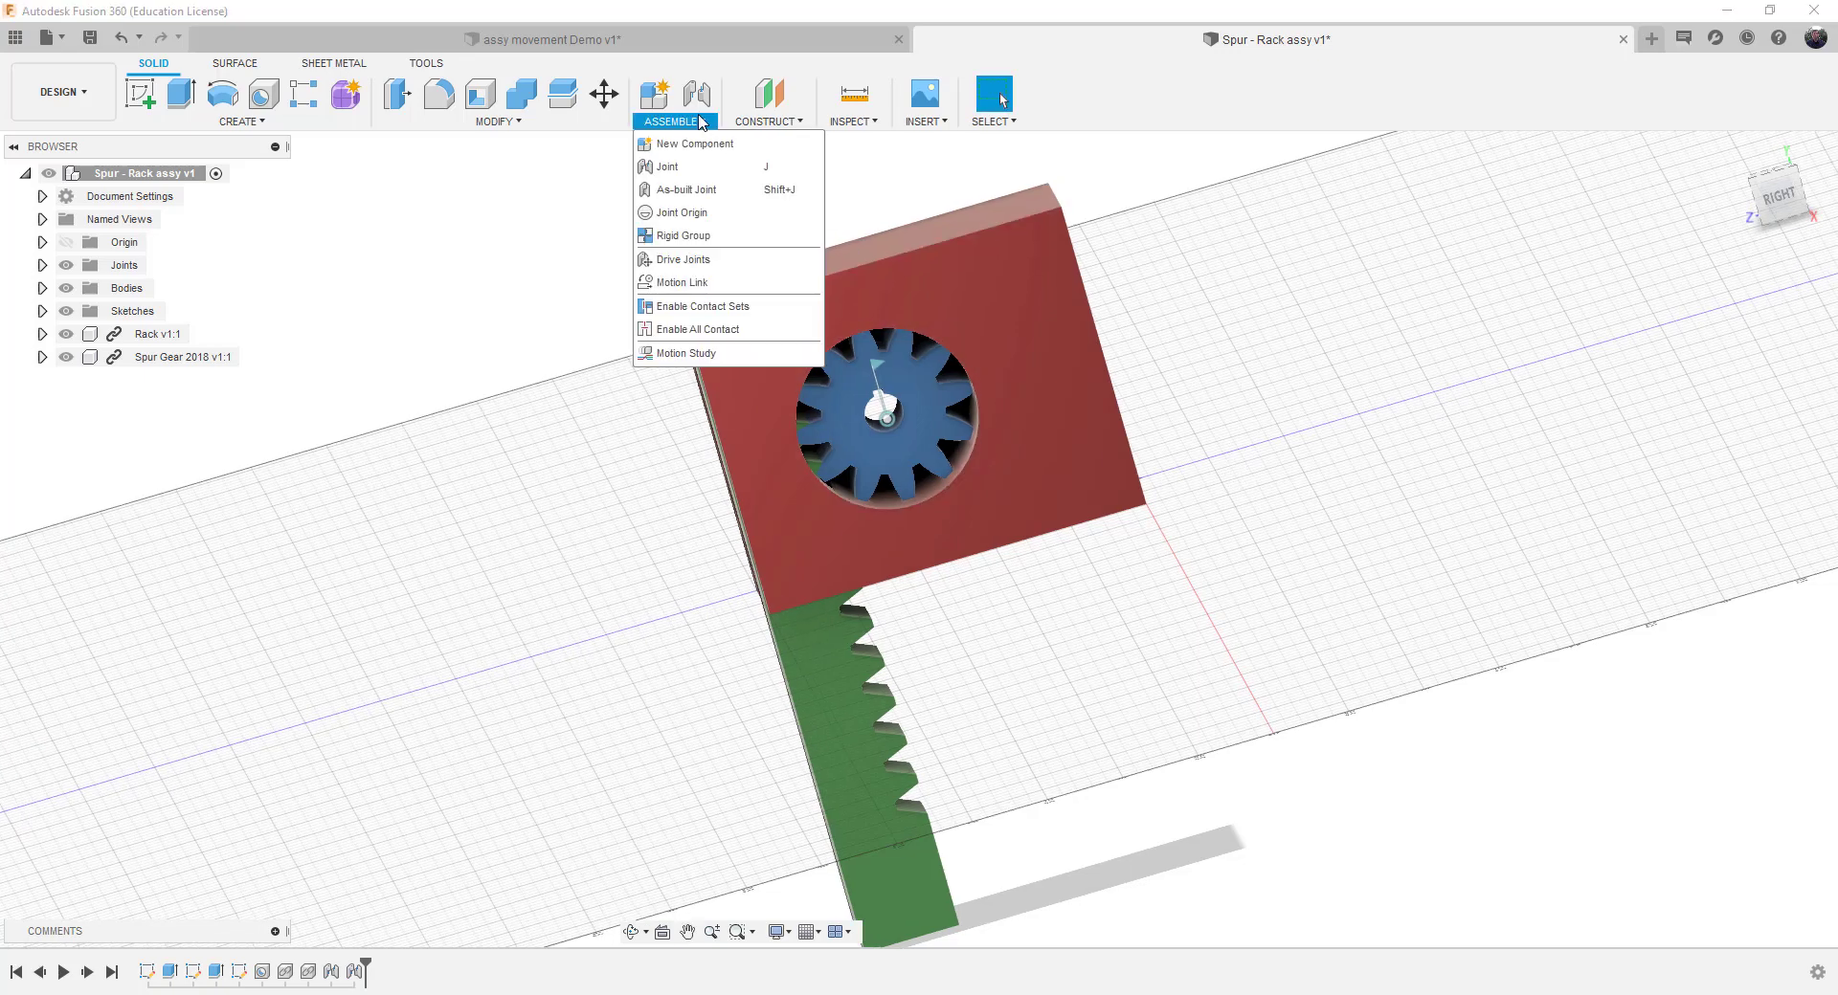
Motion-link the gear's revolute joint to the rack's slider joint: 360 deg per 0.50 in.
{"action": "left_click", "coordinate": [681, 282]}
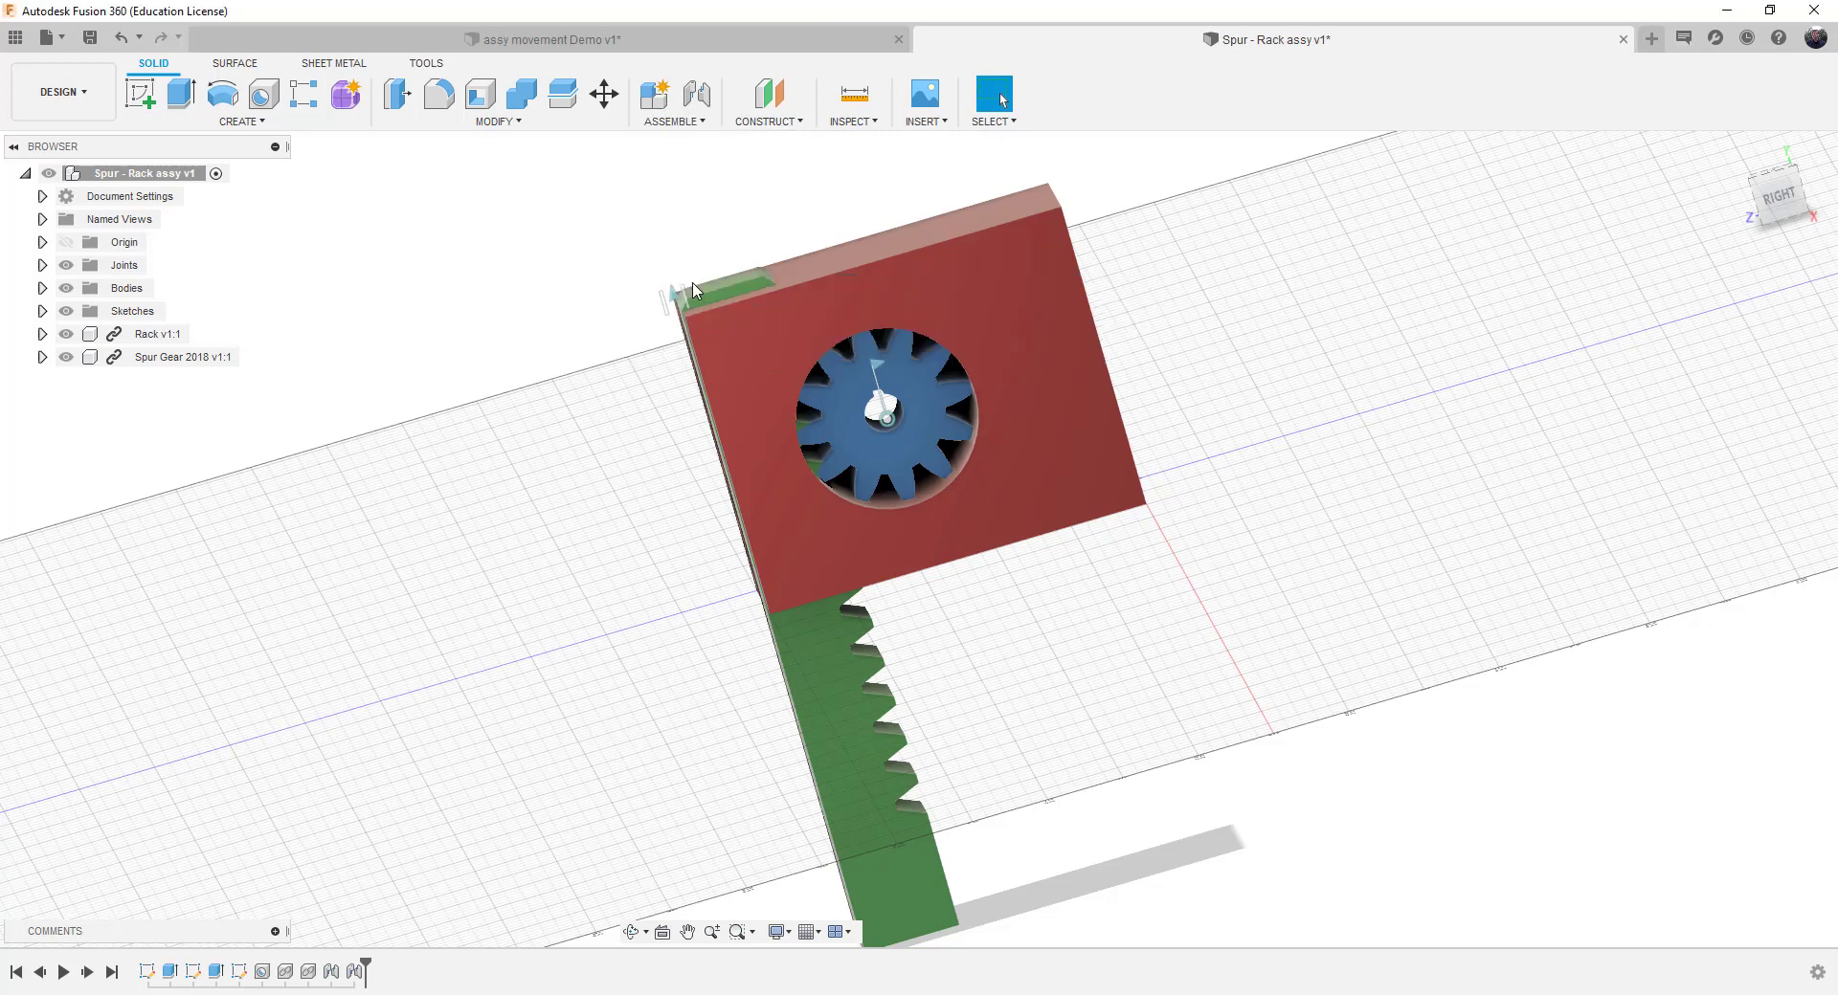
{"action": "left_click", "coordinate": [886, 418]}
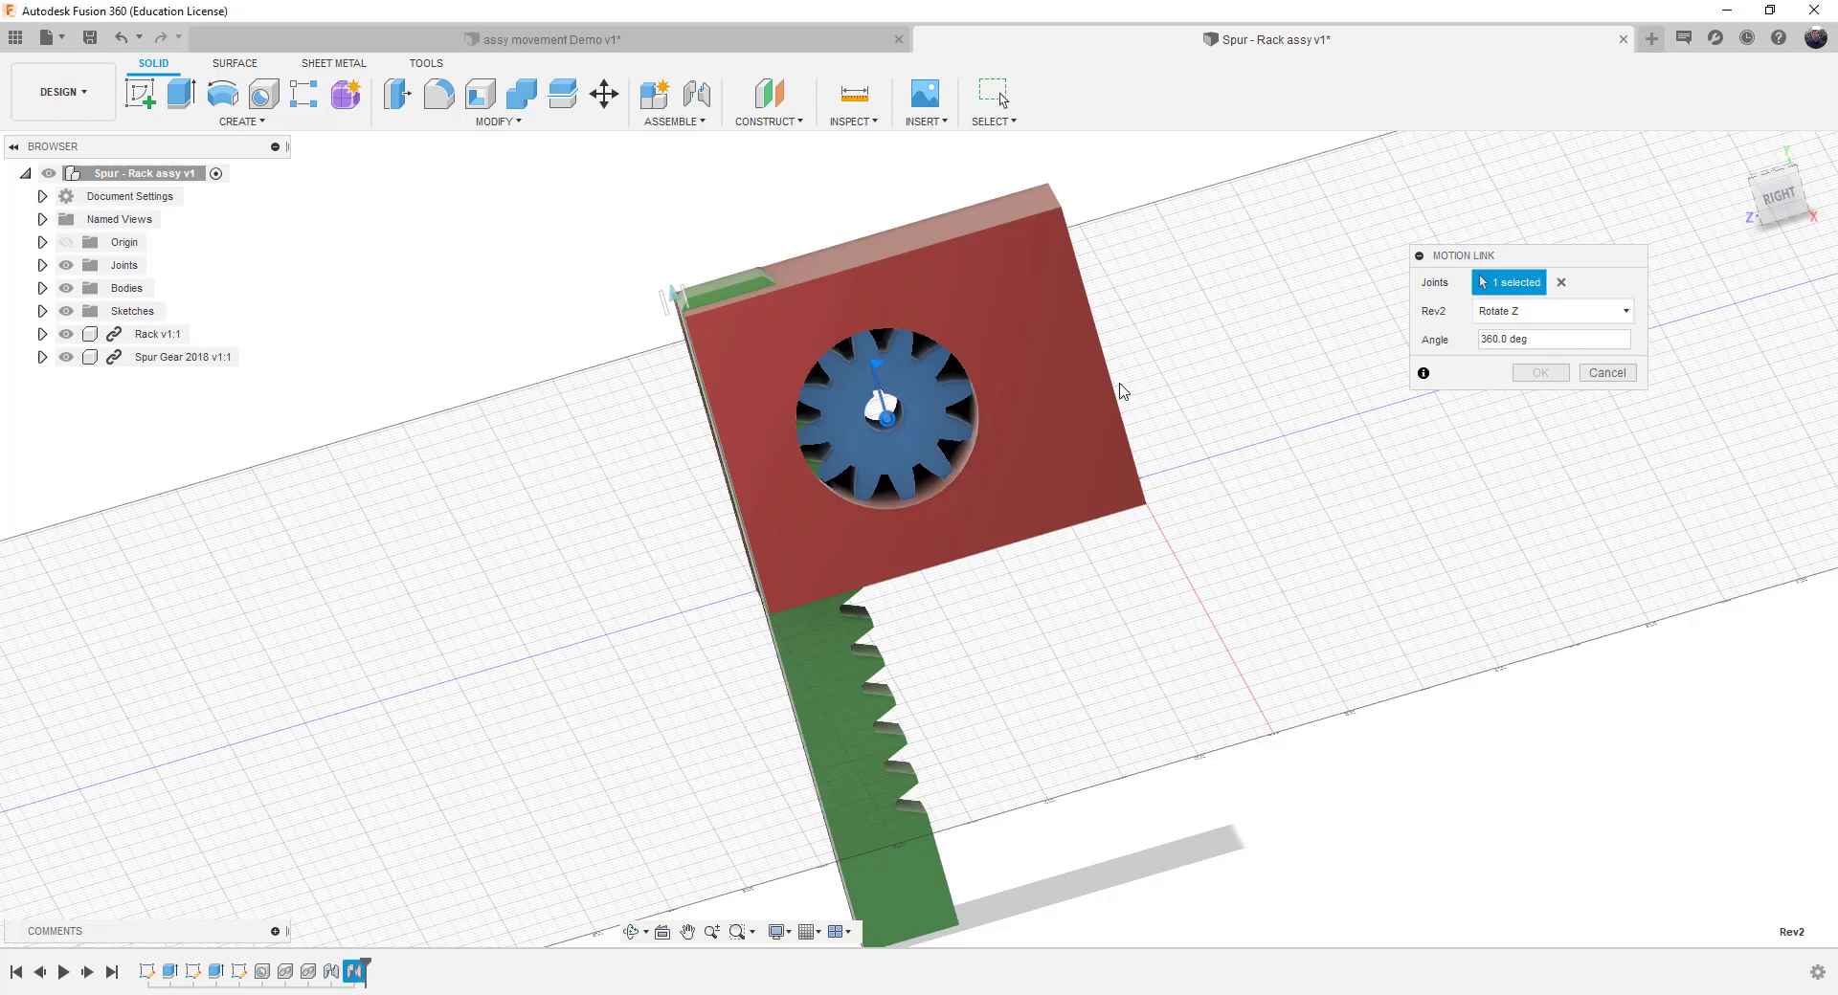
{"action": "left_click", "coordinate": [1755, 182]}
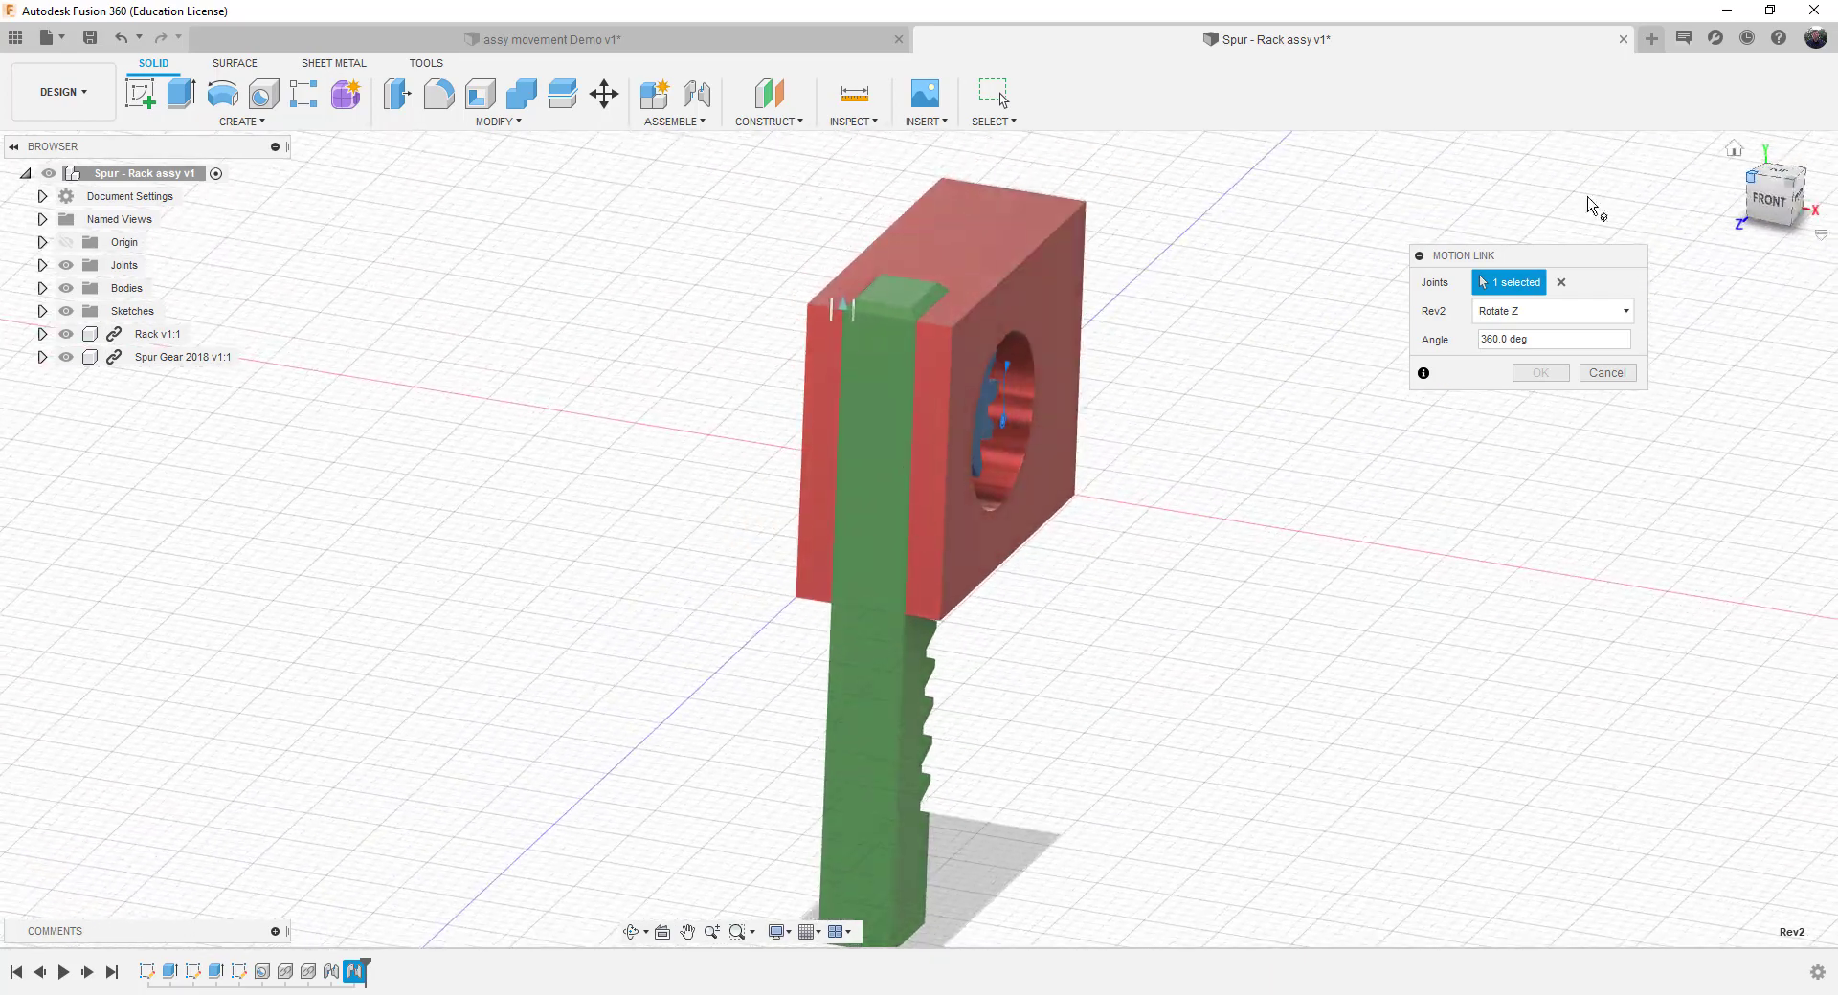
{"action": "left_click", "coordinate": [844, 313]}
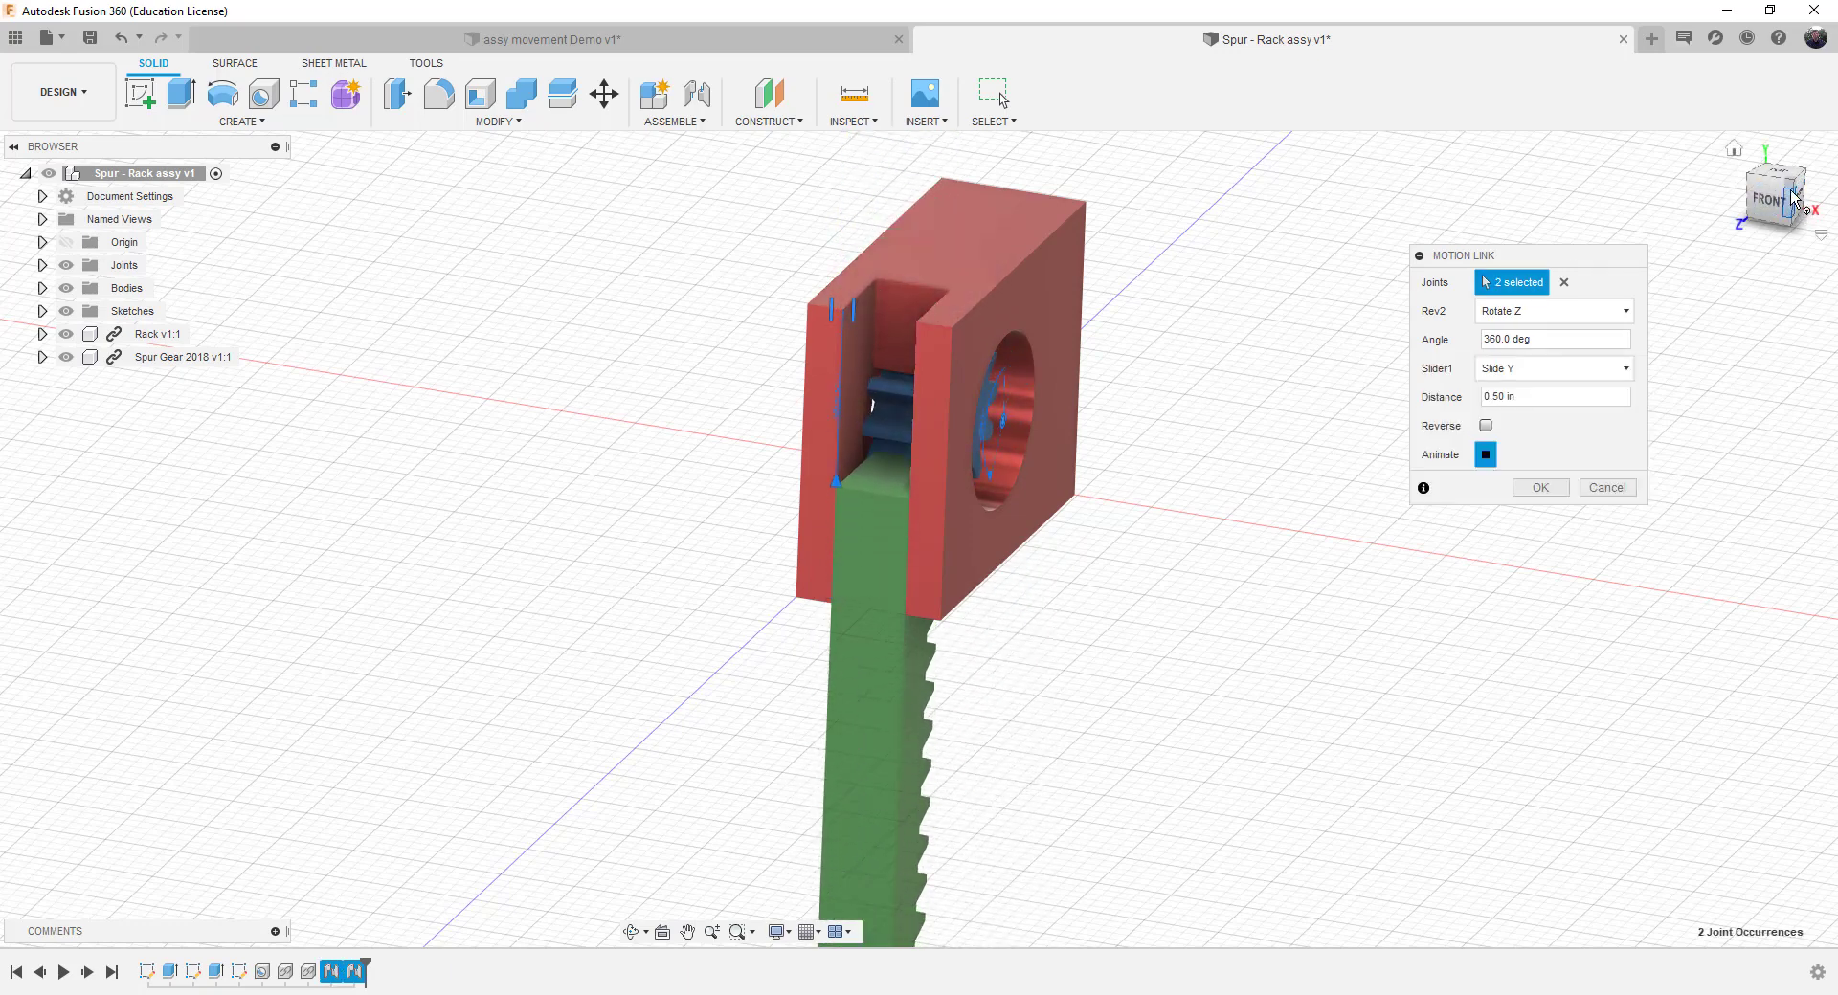
{"action": "left_click", "coordinate": [1736, 150]}
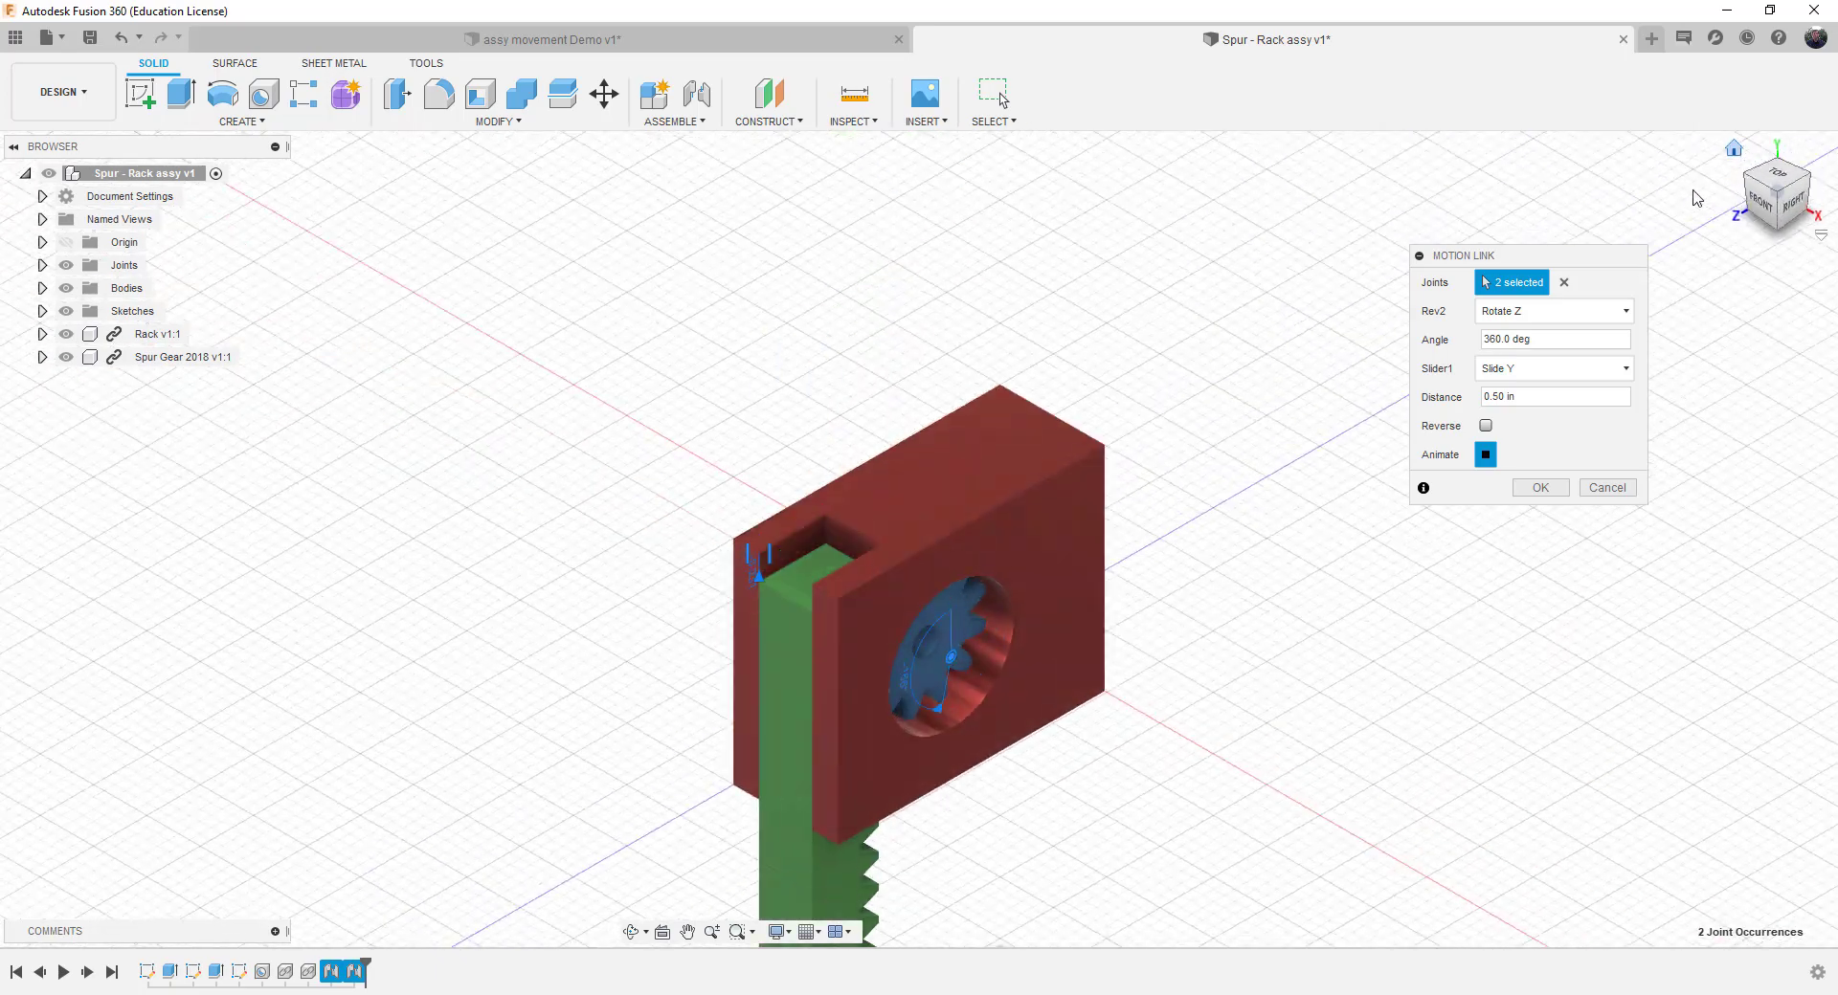
{"action": "left_click", "coordinate": [1786, 204]}
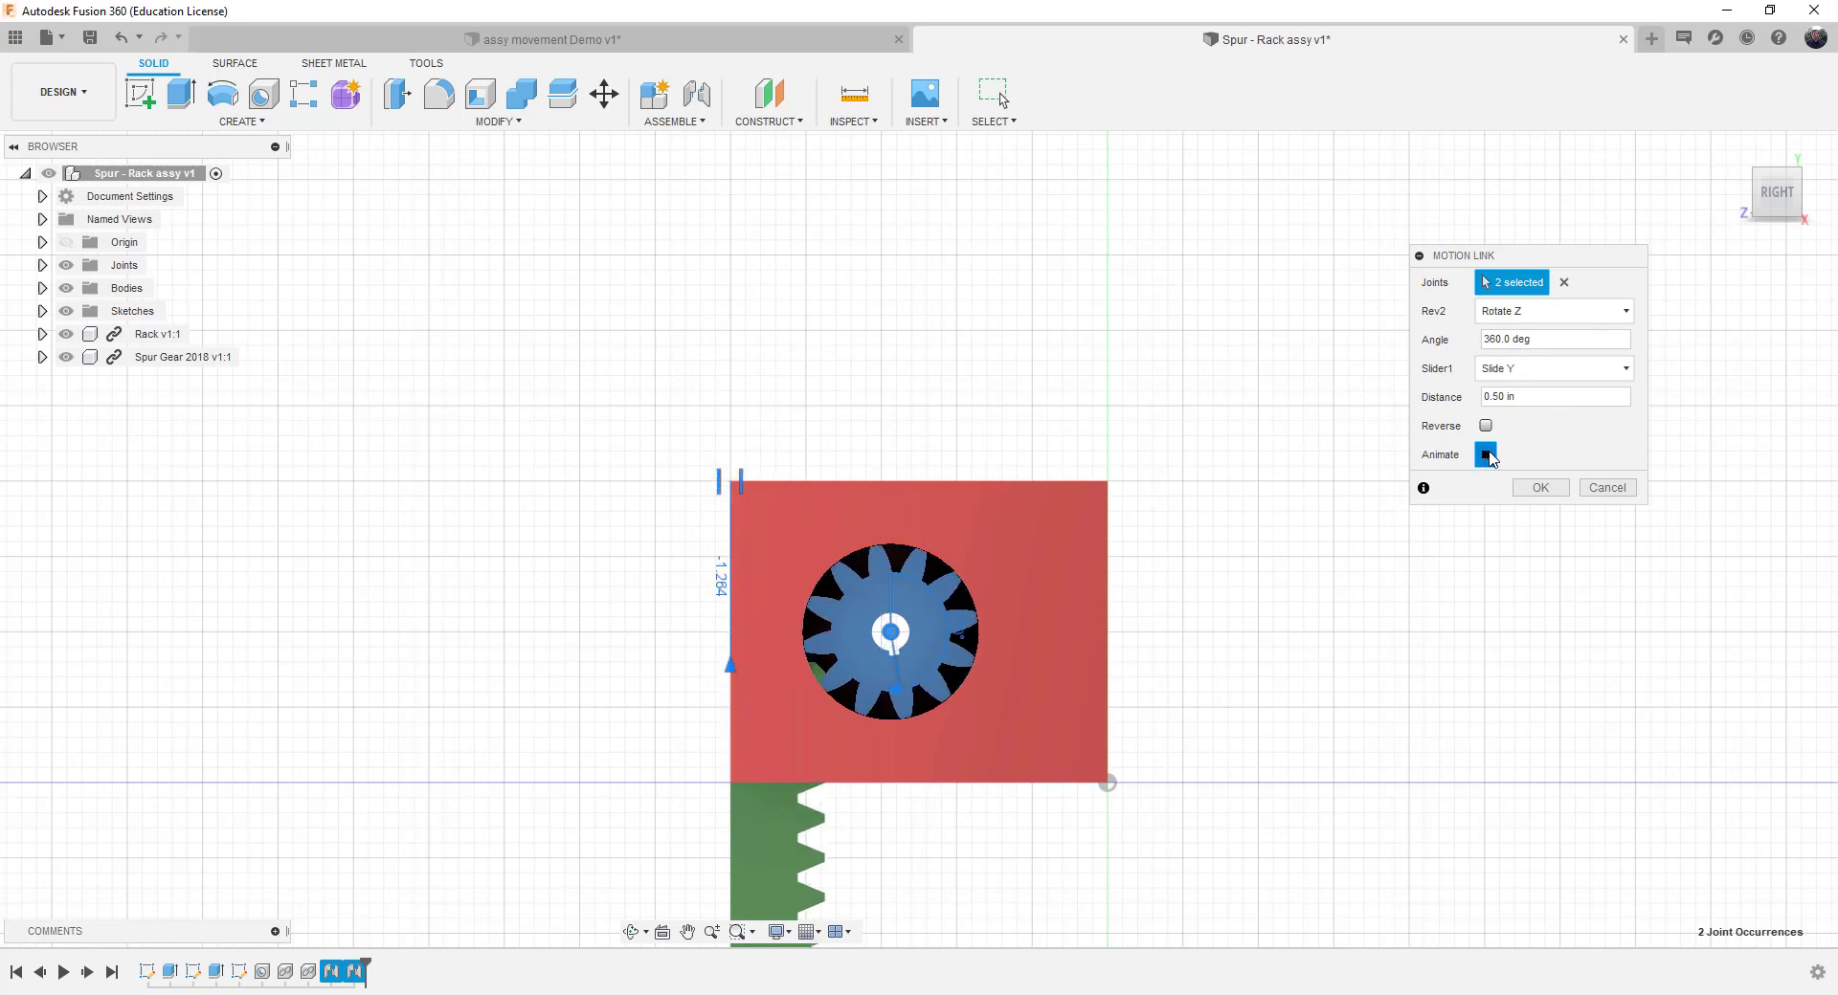
Change the motion link Angle from 360 to 45 deg against 0.50 in, restarting the preview.
{"action": "left_click", "coordinate": [1531, 340]}
{"action": "type", "text": "90"}
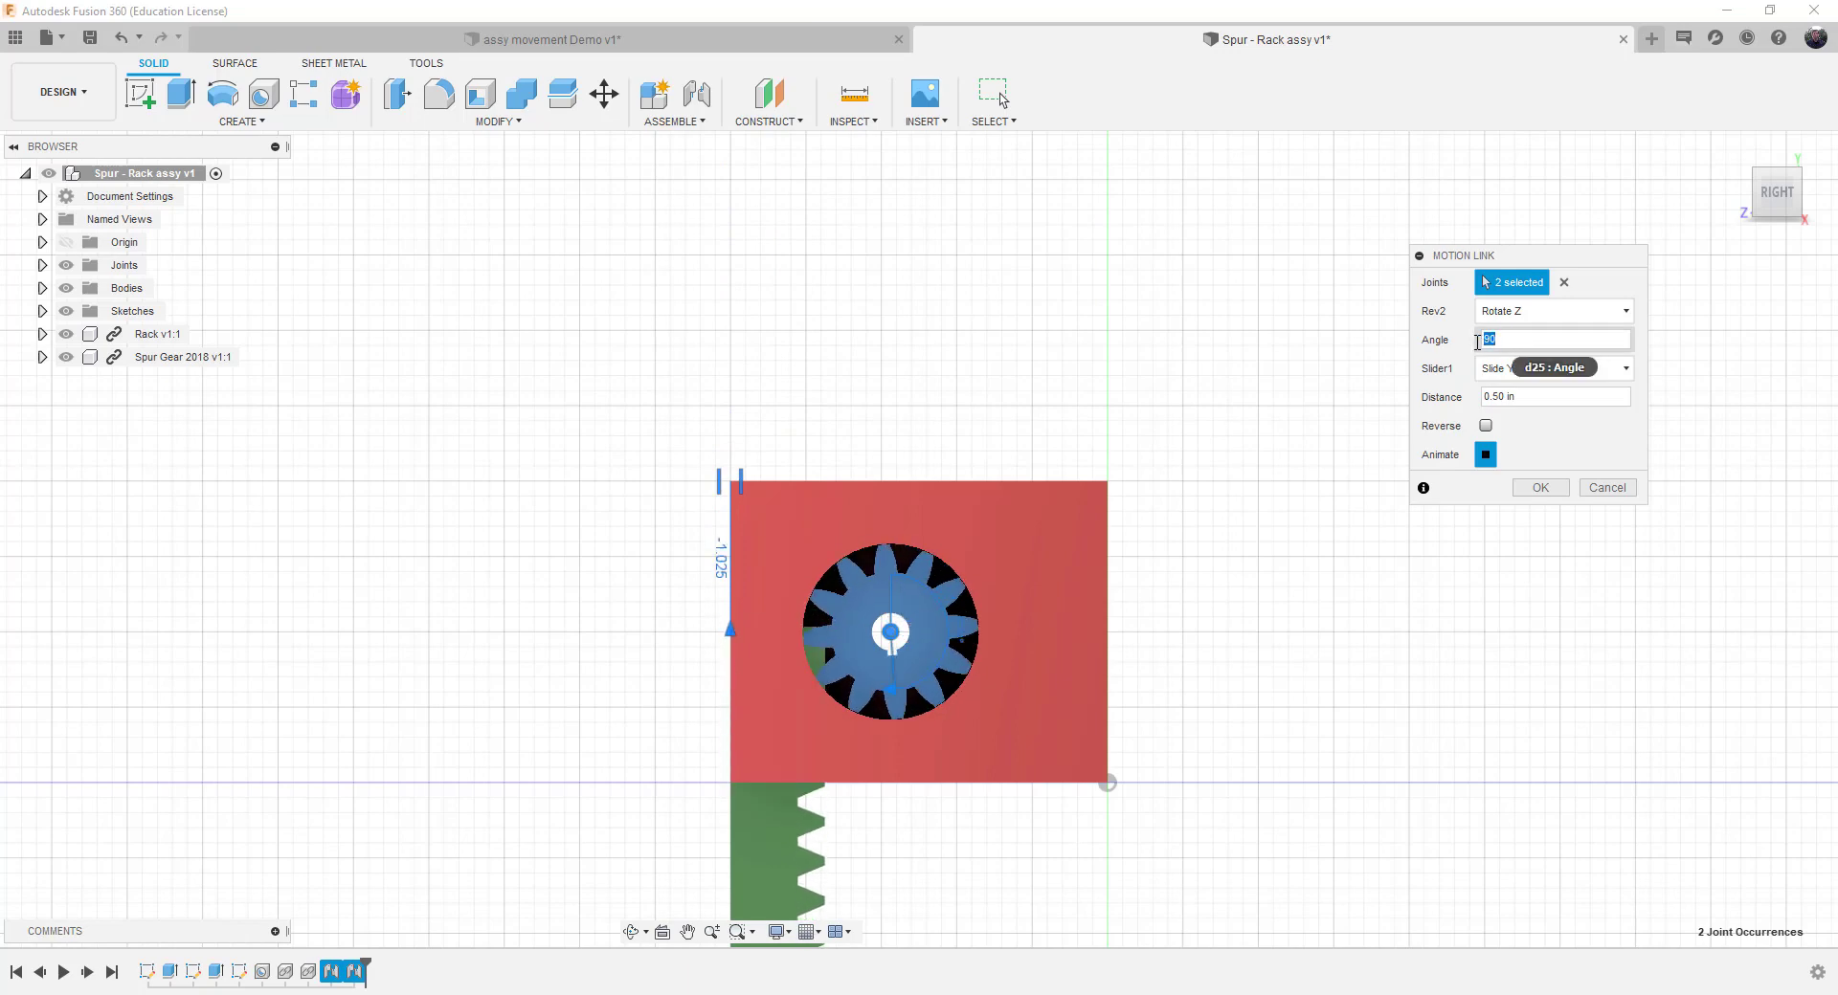
{"action": "left_click", "coordinate": [1512, 339]}
{"action": "type", "text": "45"}
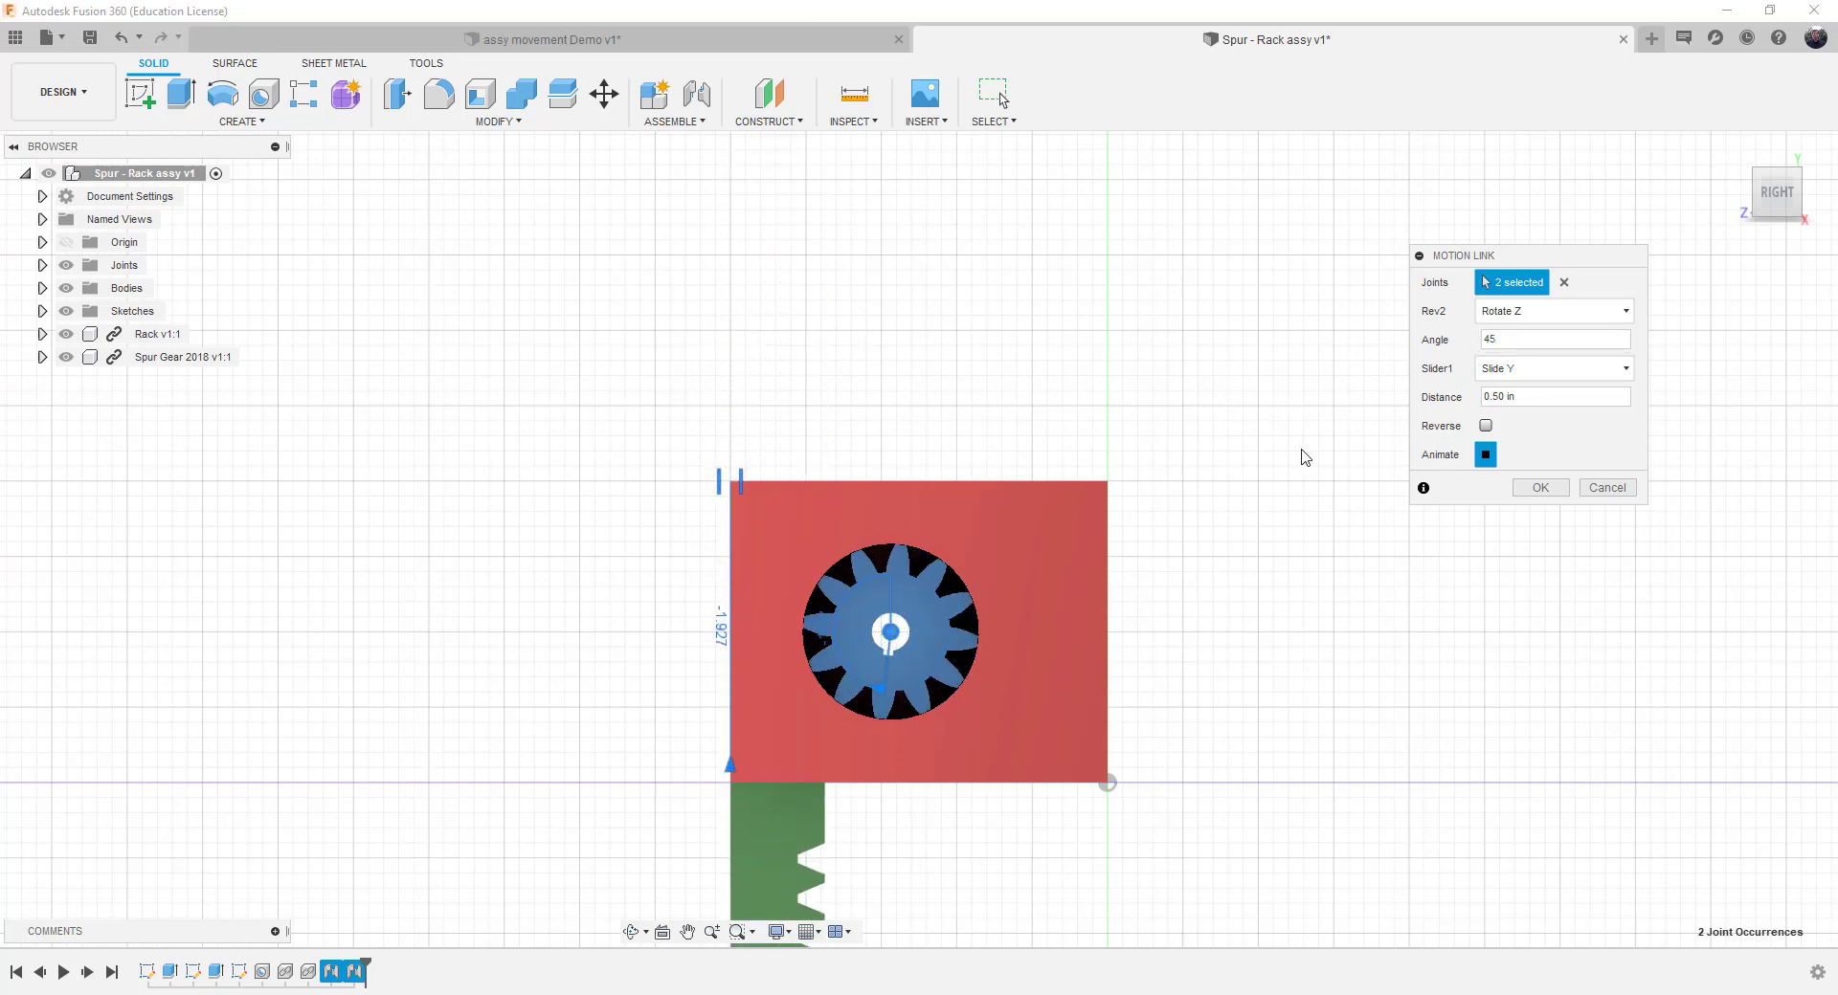
{"action": "left_click", "coordinate": [1486, 454]}
{"action": "left_click", "coordinate": [1486, 456]}
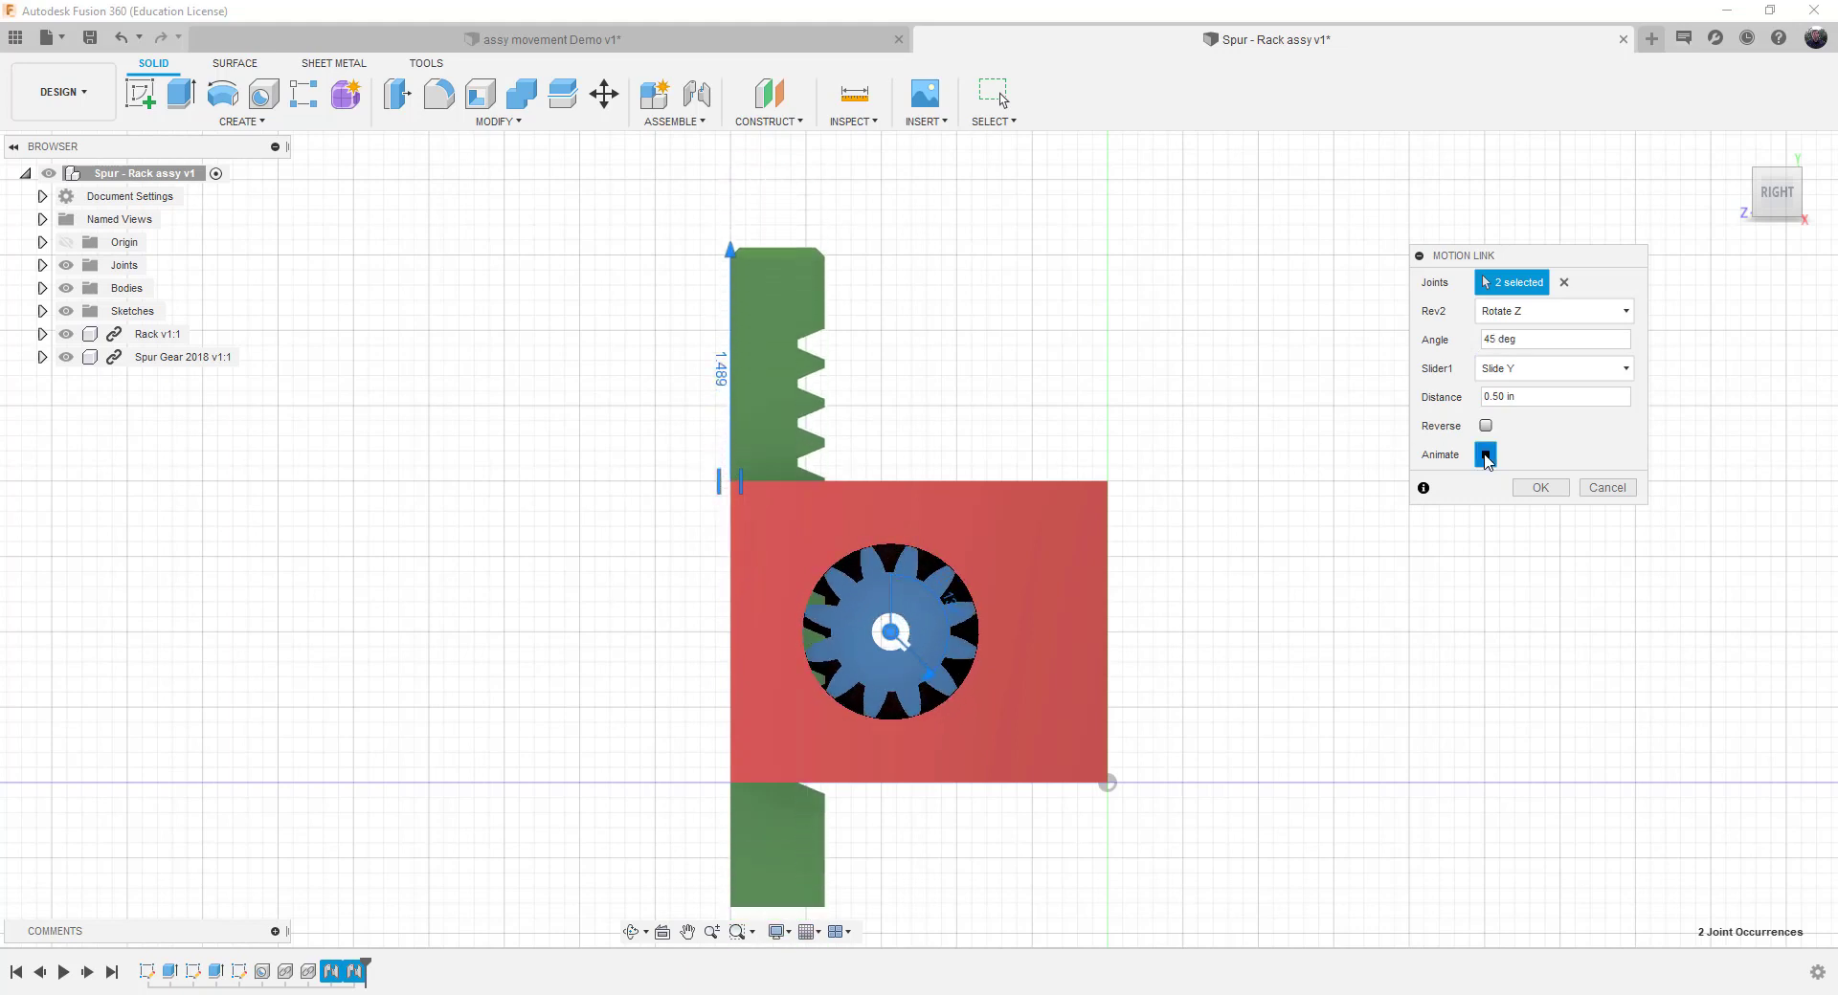
{"action": "left_click", "coordinate": [1483, 396]}
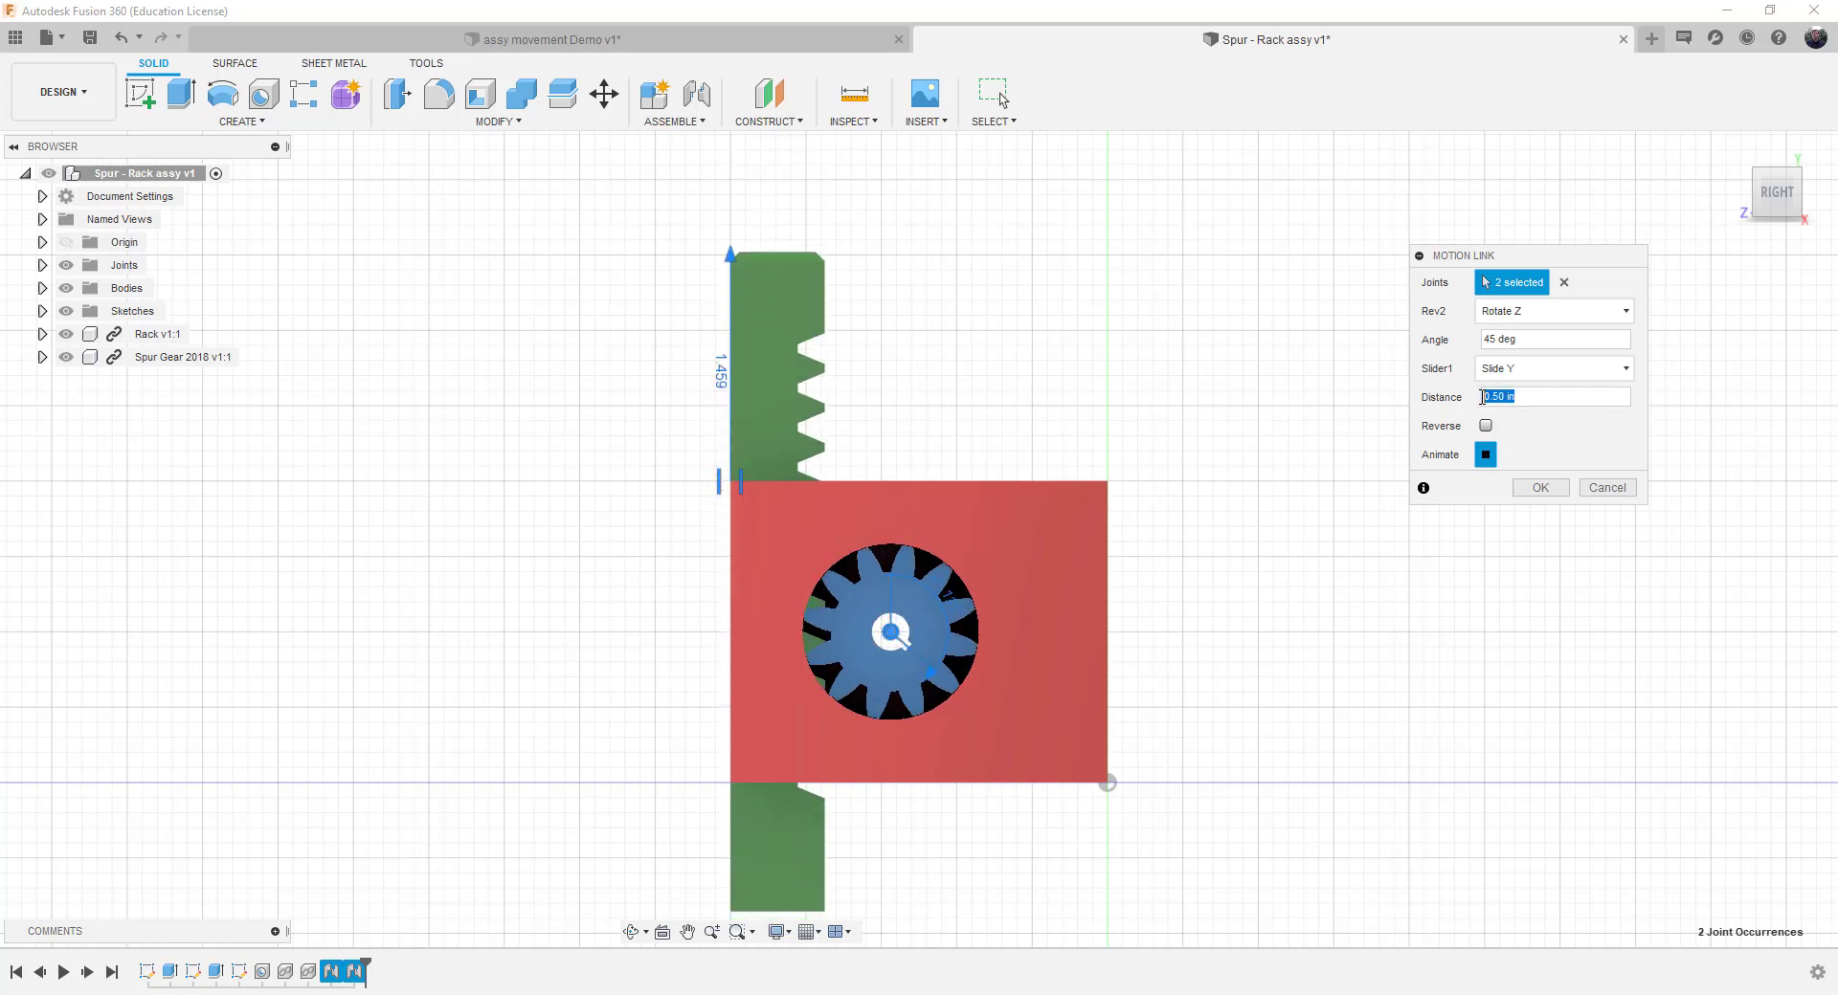
Set the link Distance to .55 in with Angle kept at 45 deg, and confirm the motion link.
{"action": "left_click", "coordinate": [1520, 340]}
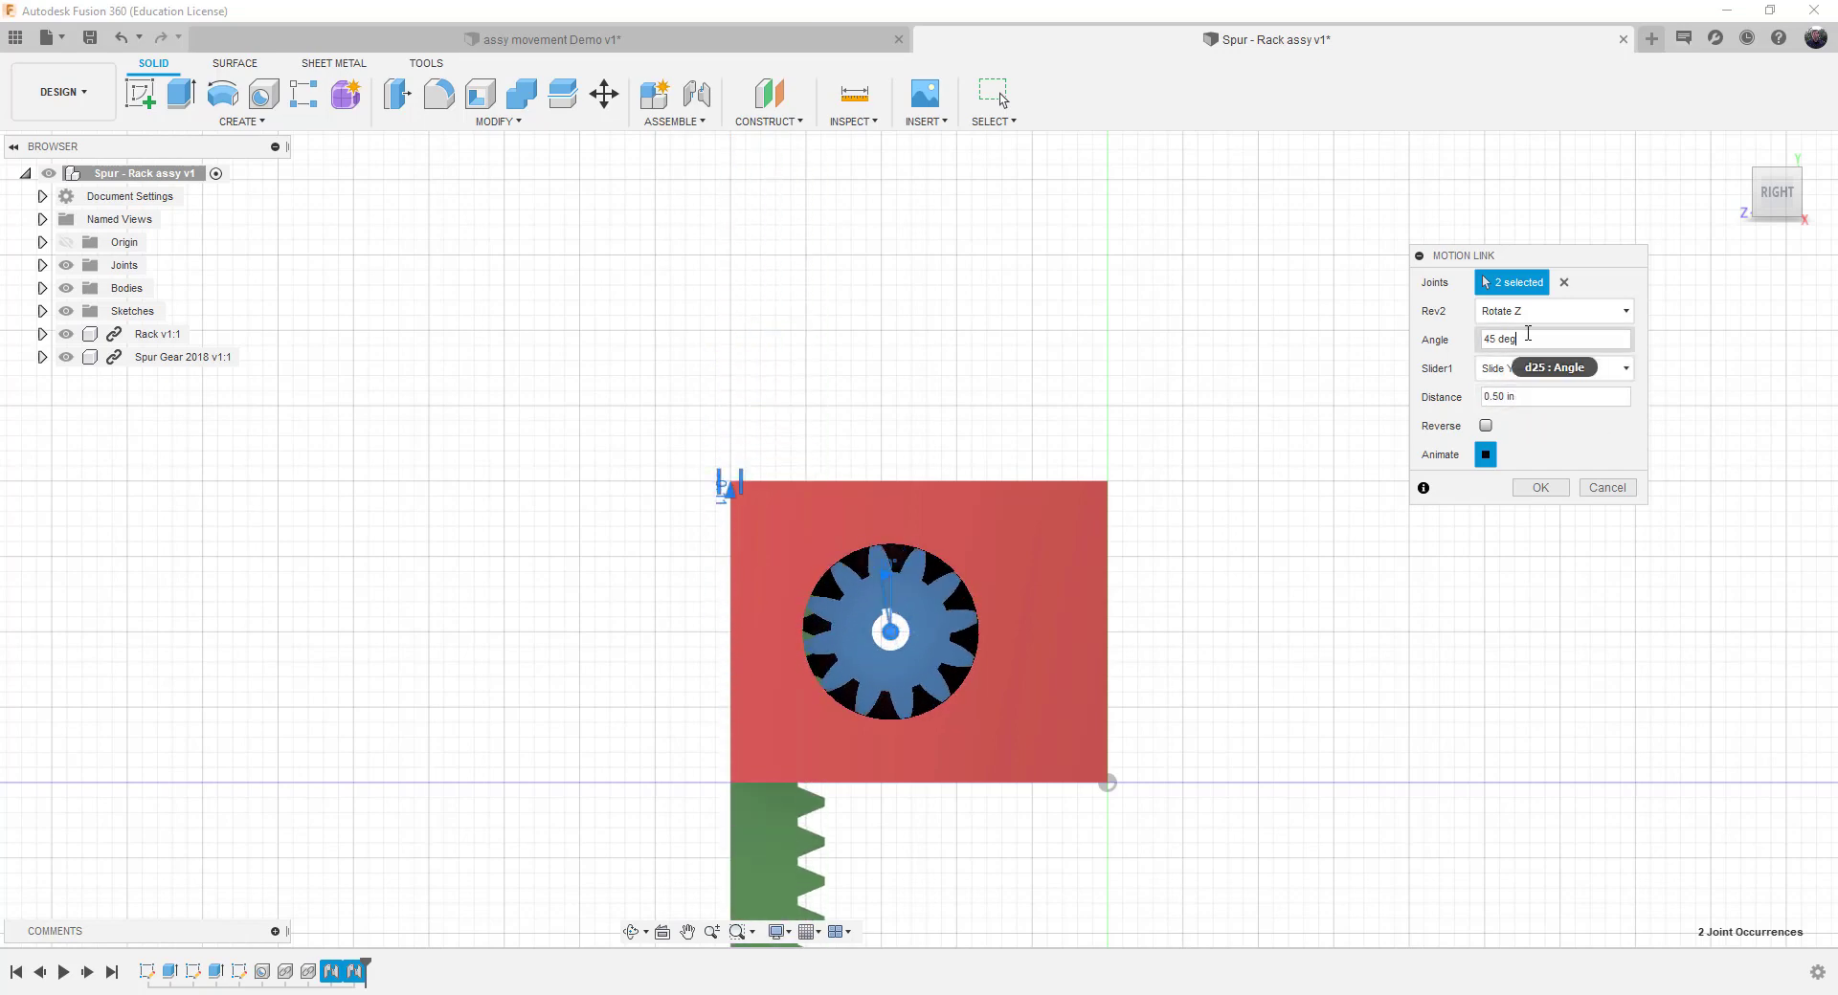
{"action": "type", "text": ".75"}
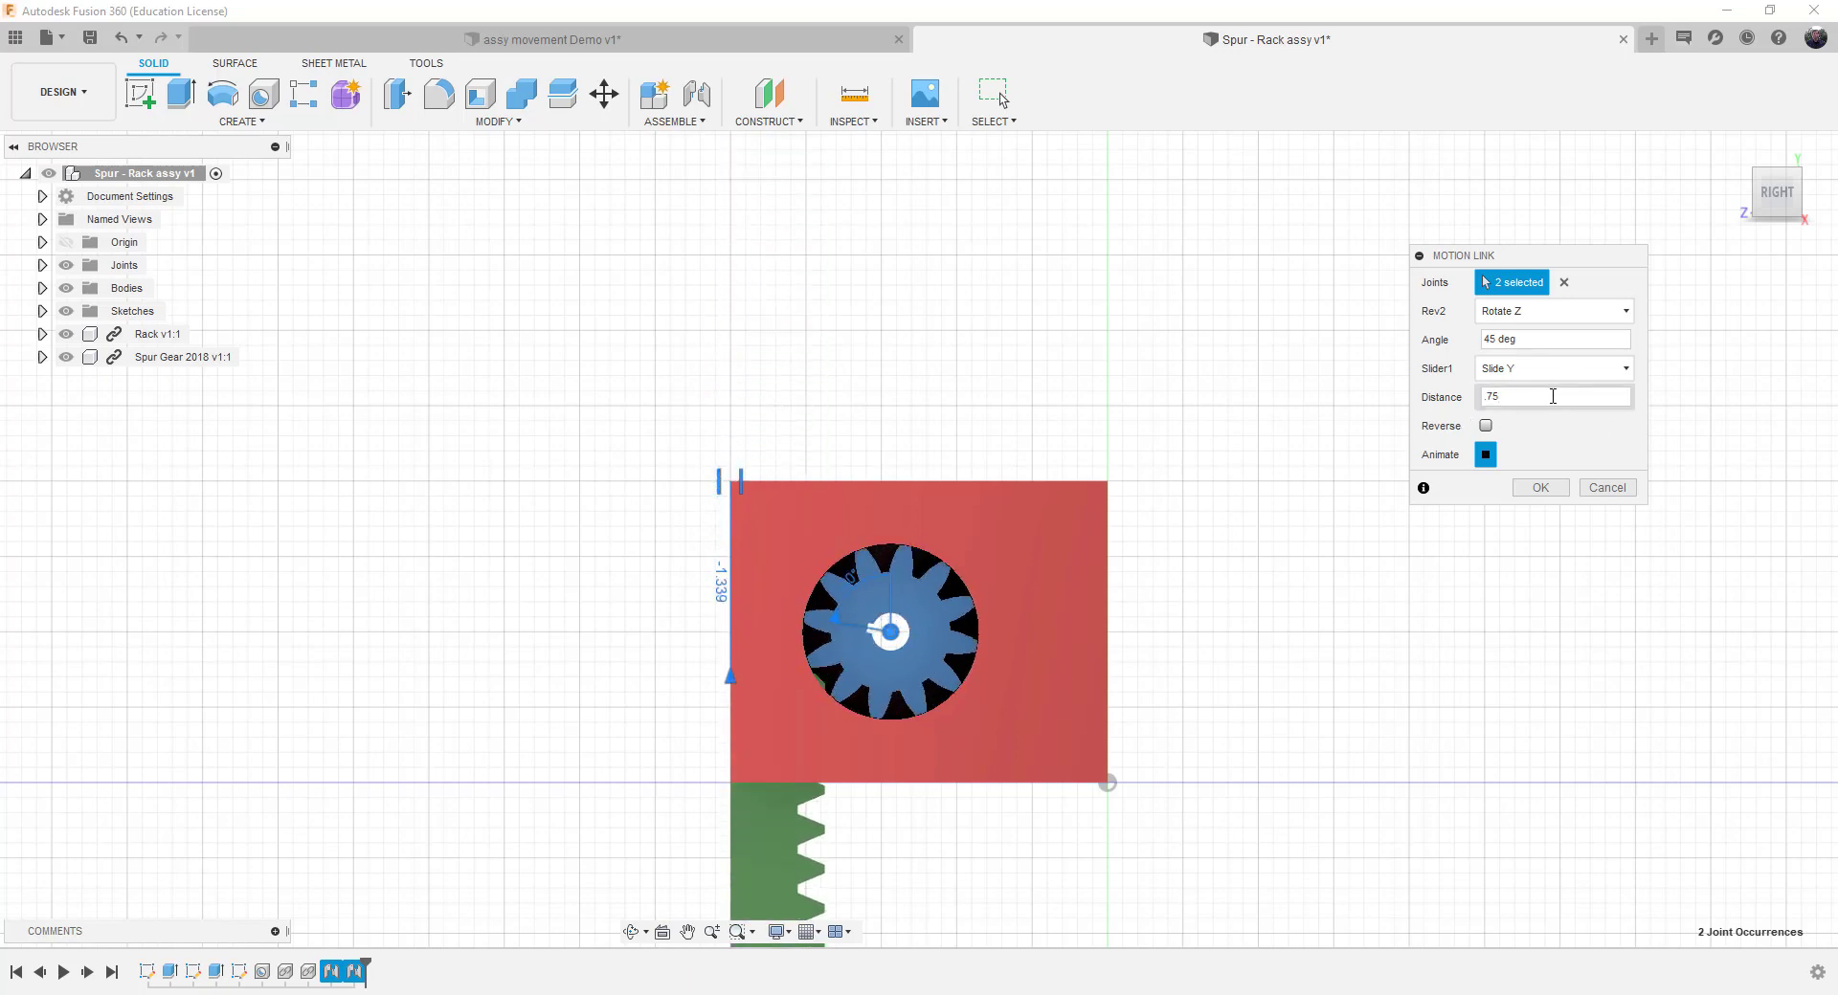
{"action": "double_click", "coordinate": [1551, 396]}
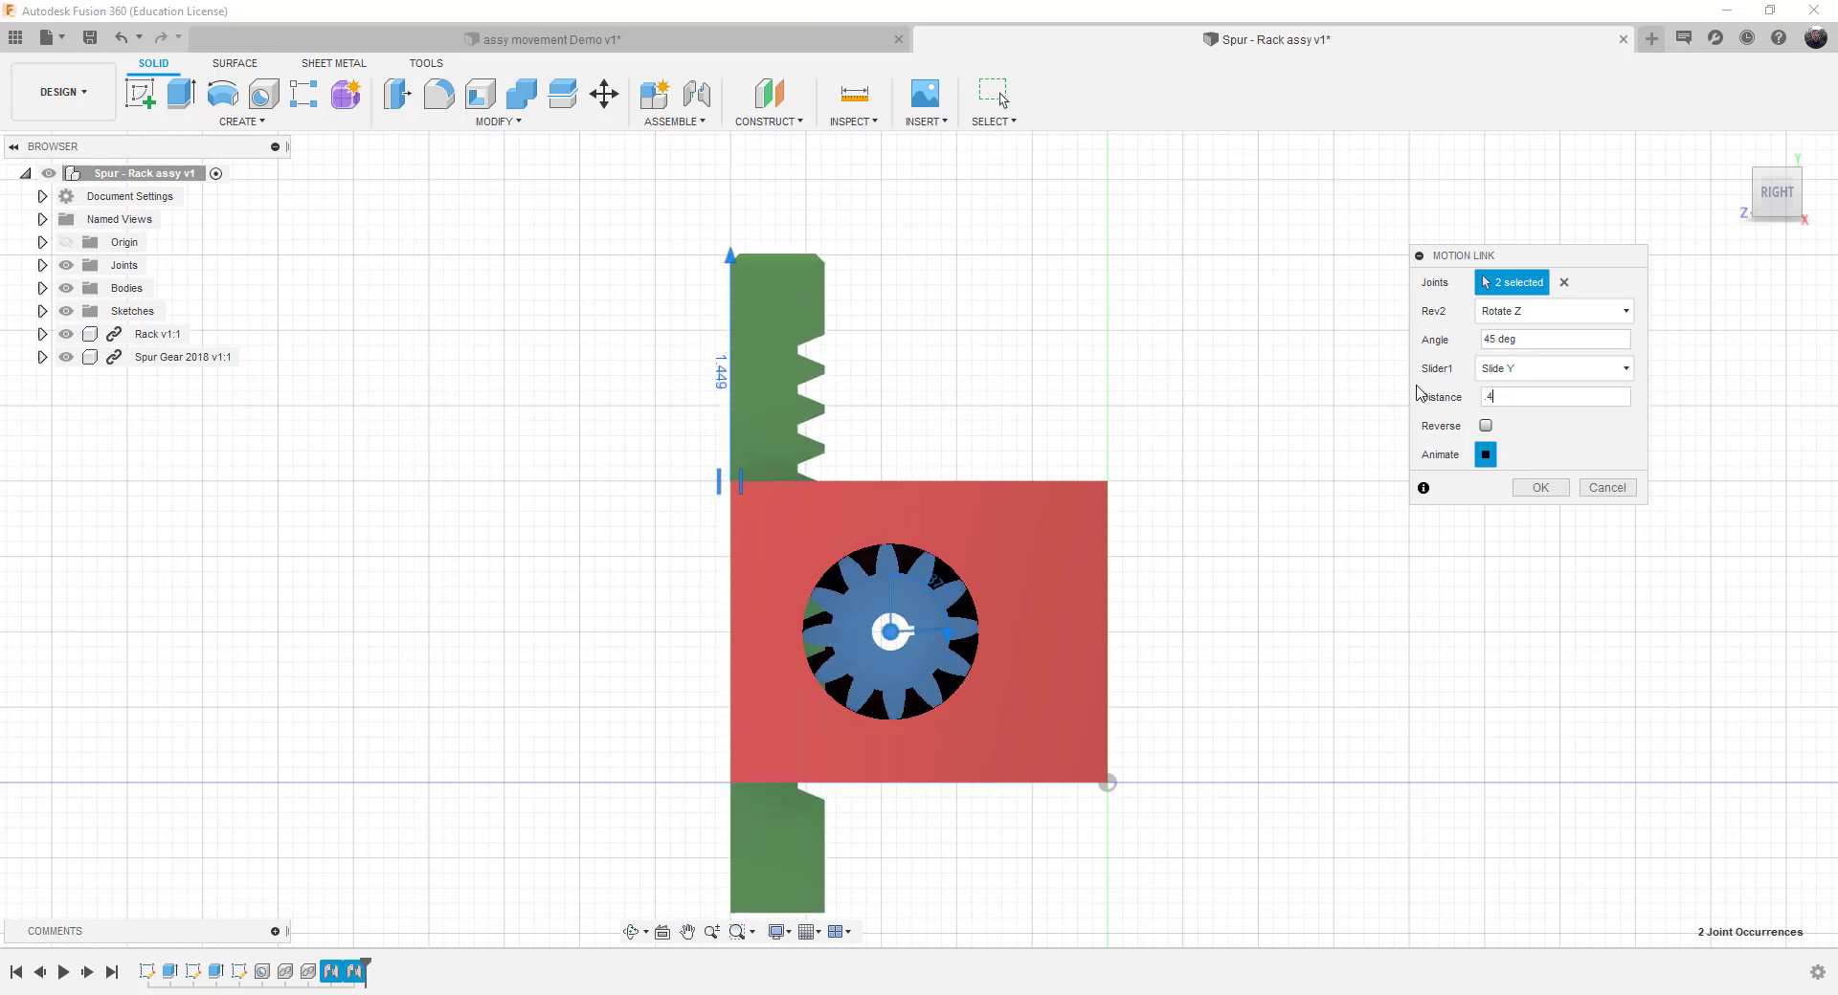
{"action": "type", "text": ".40"}
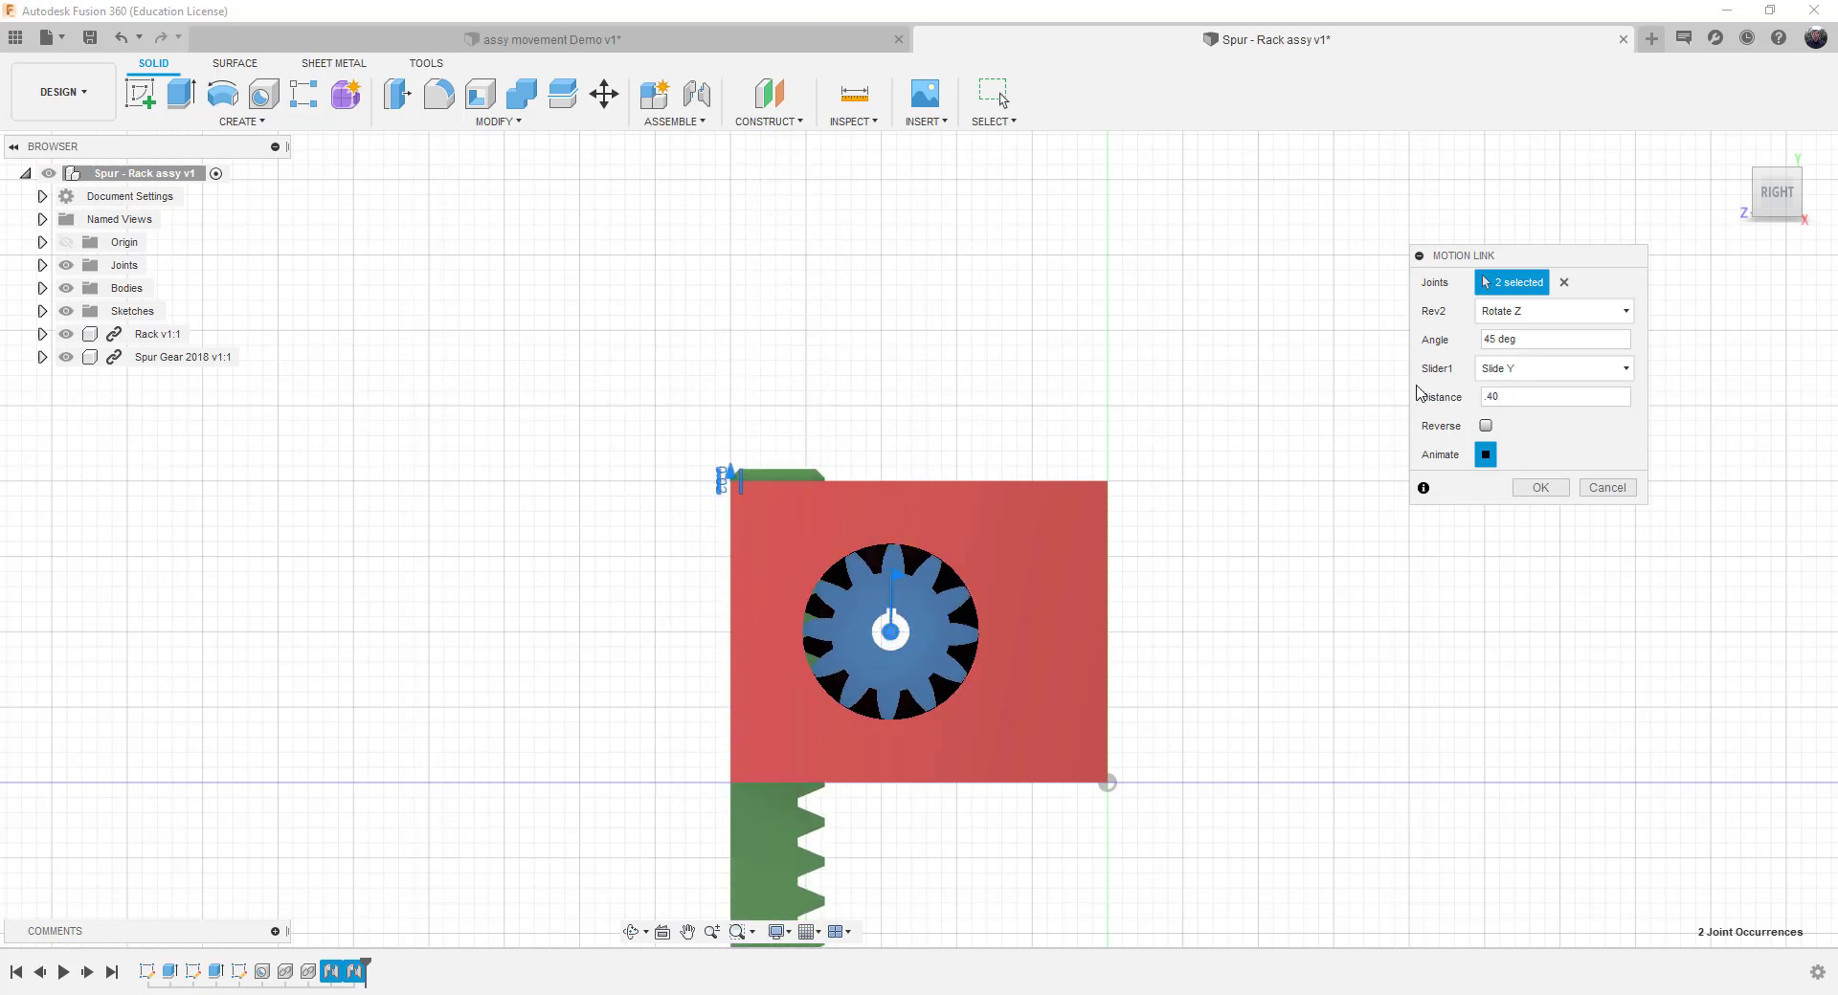
{"action": "double_click", "coordinate": [1489, 396]}
{"action": "type", "text": "55"}
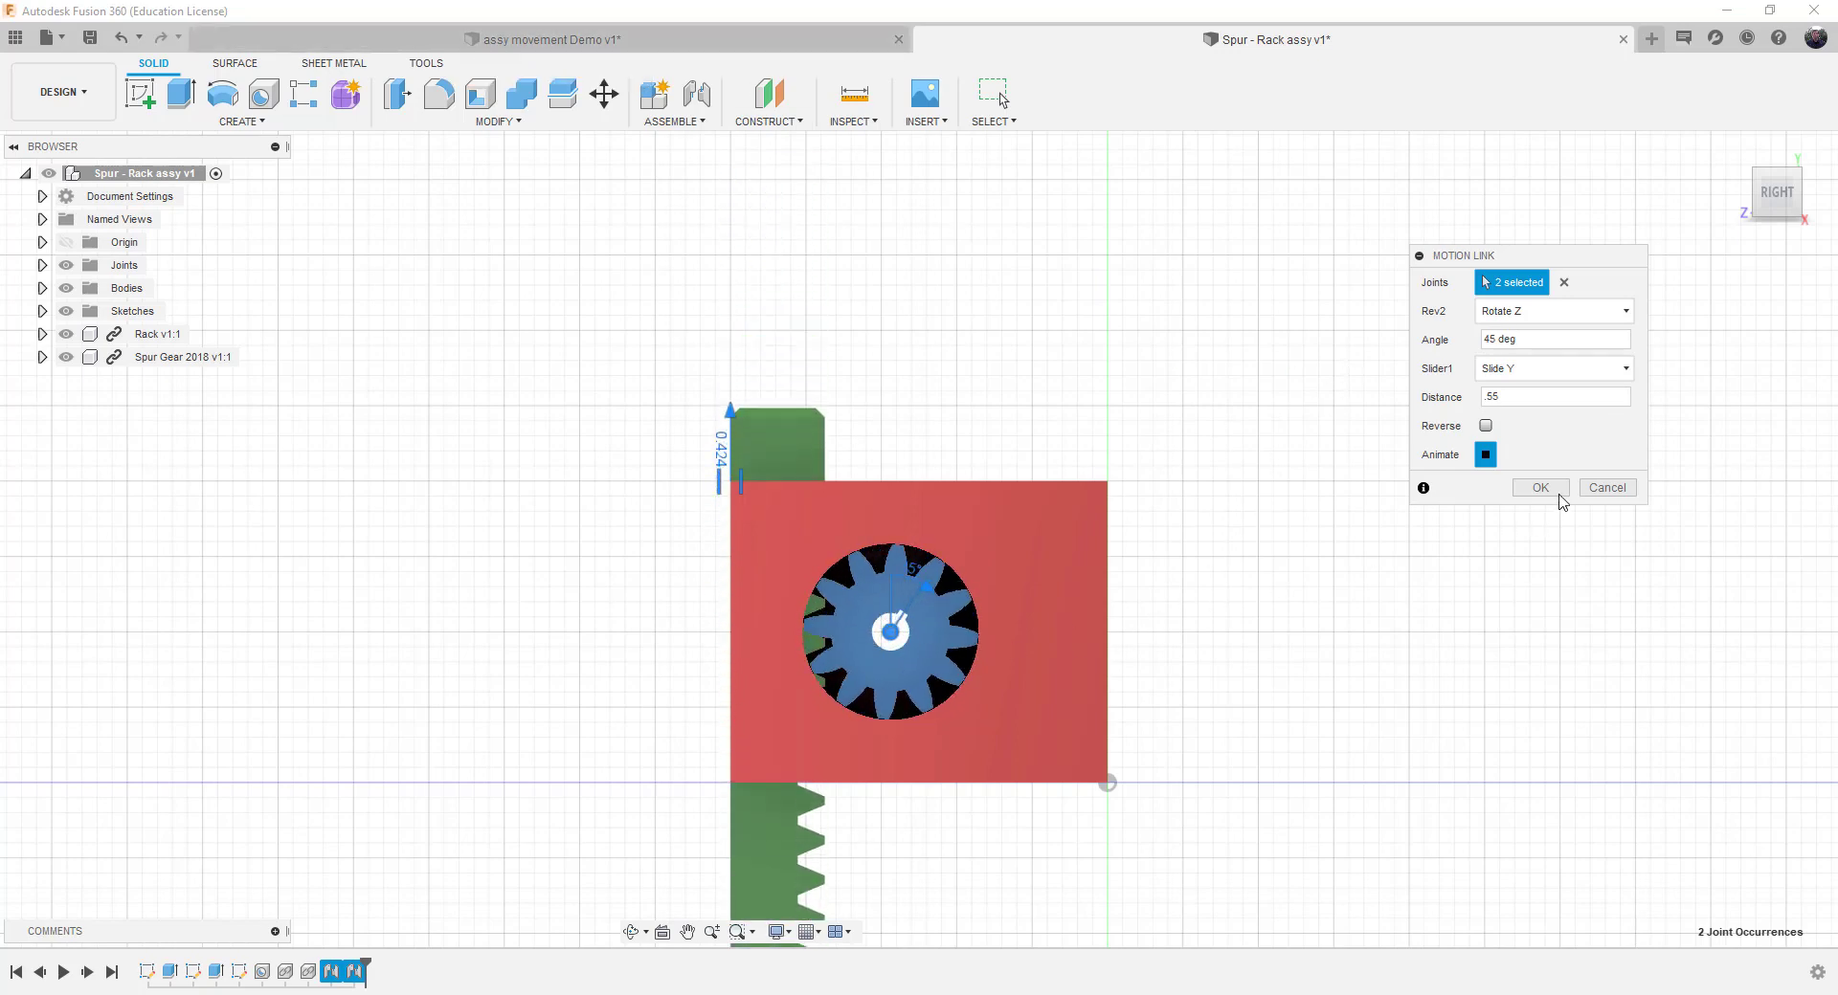
{"action": "left_click", "coordinate": [1484, 397]}
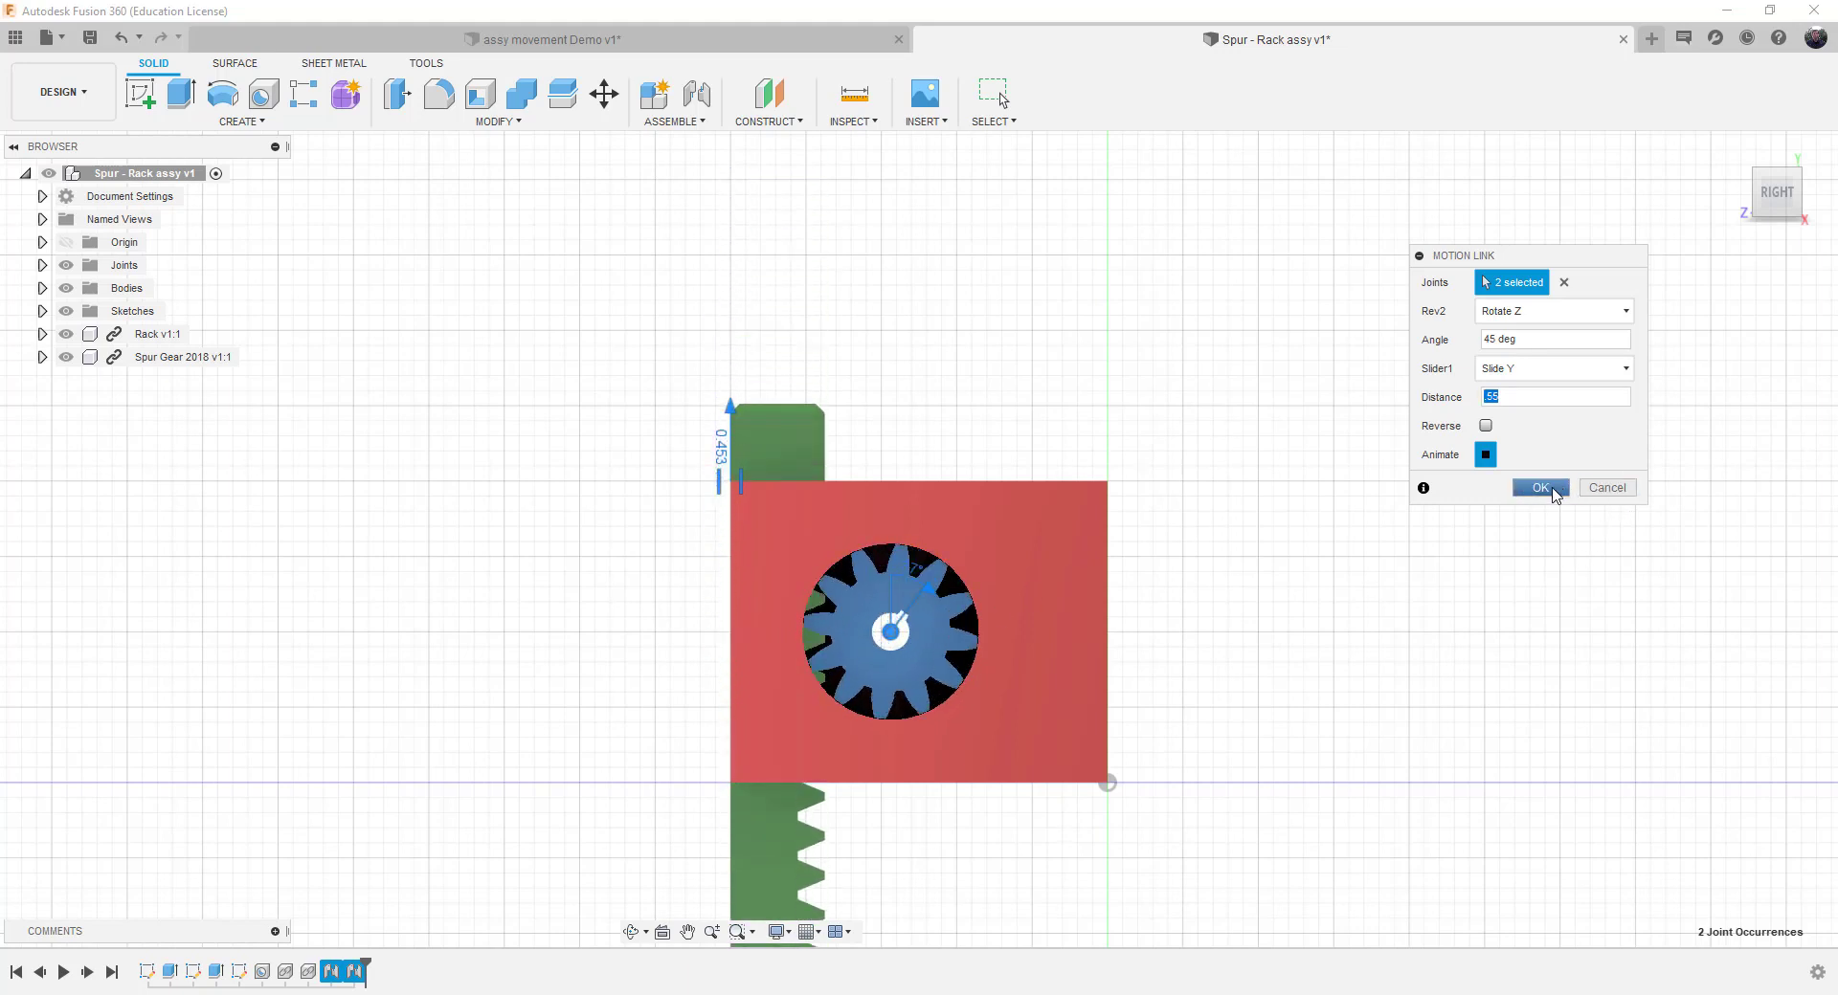
{"action": "left_click", "coordinate": [1550, 490]}
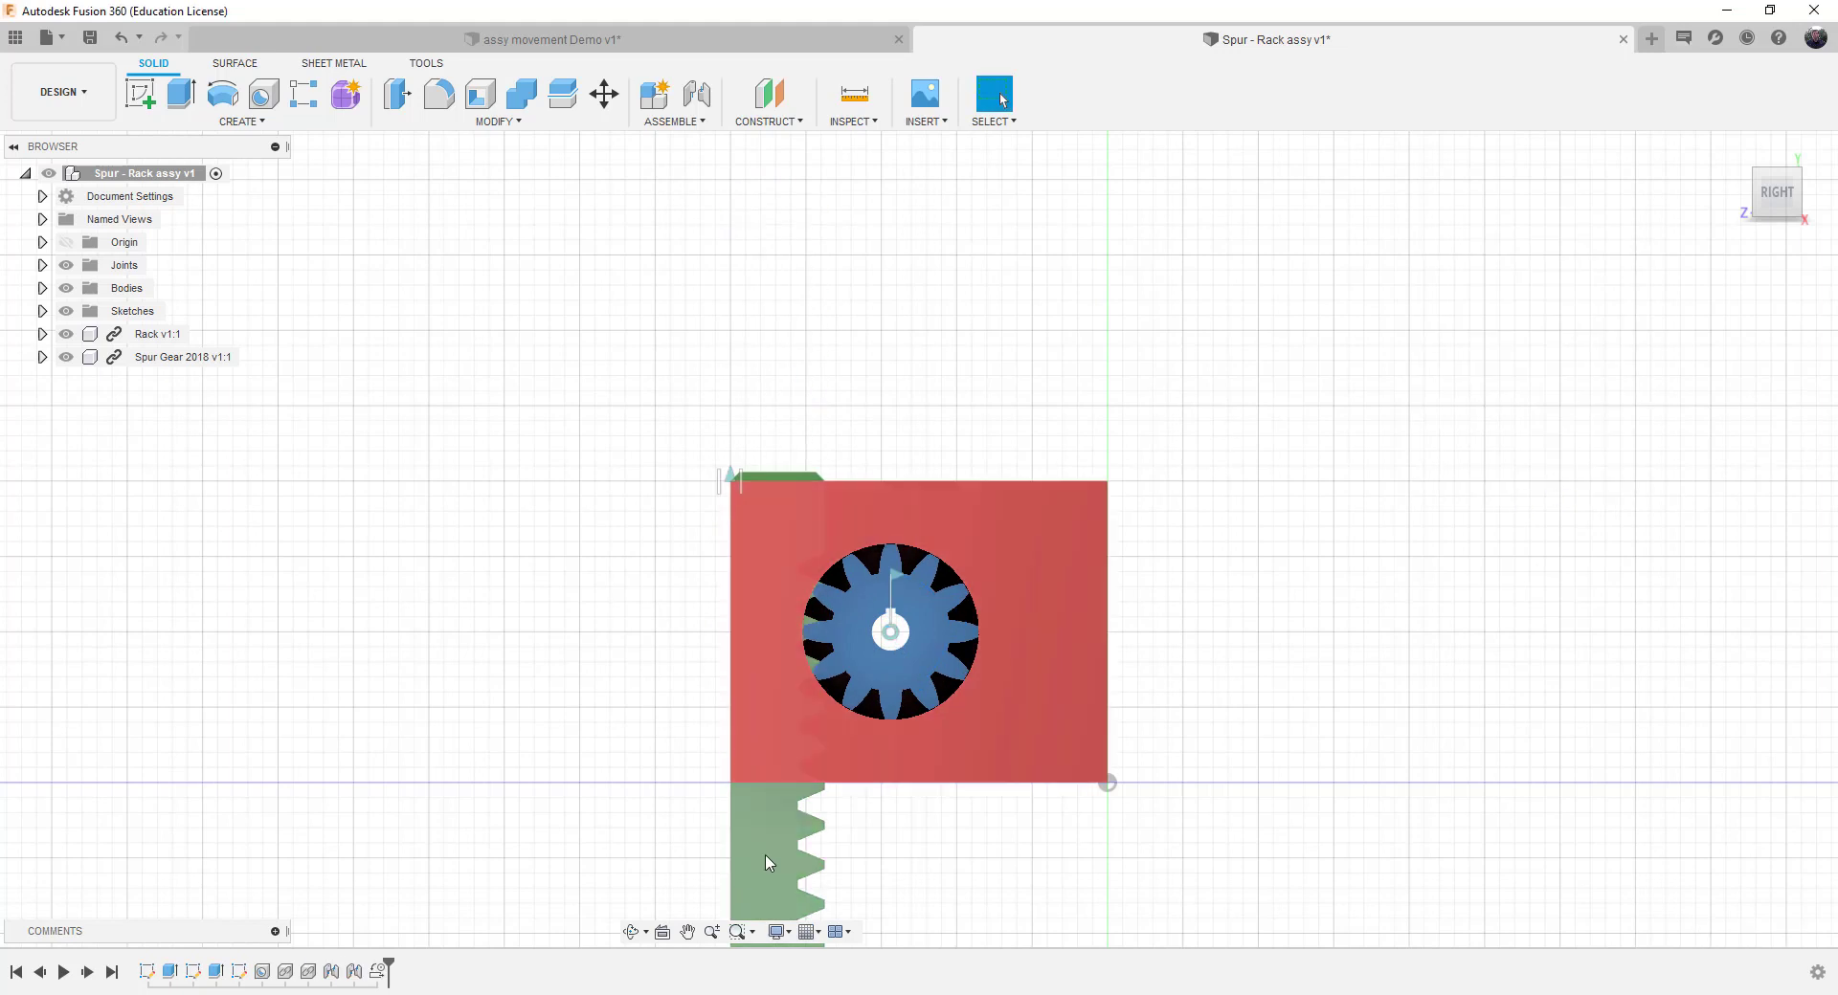
Open the slider joint's limits, enable a Minimum limit and preview the rack sliding.
{"action": "right_click", "coordinate": [731, 481]}
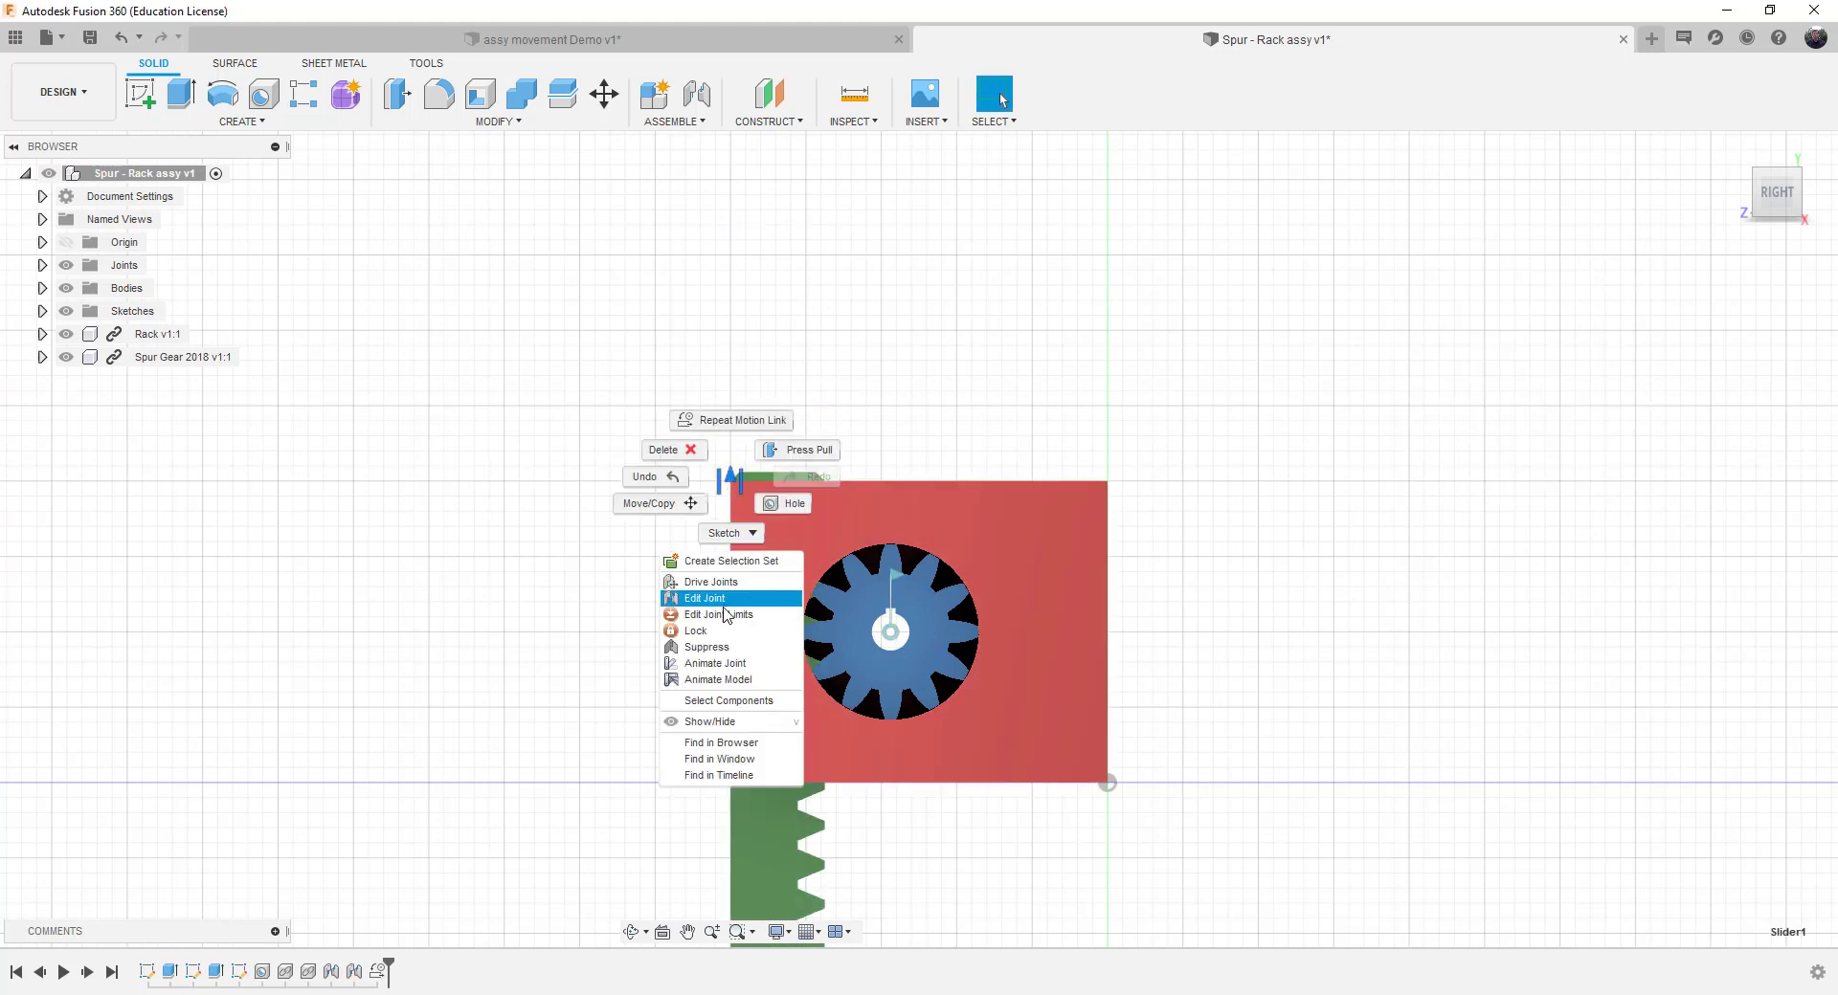
{"action": "left_click", "coordinate": [720, 618]}
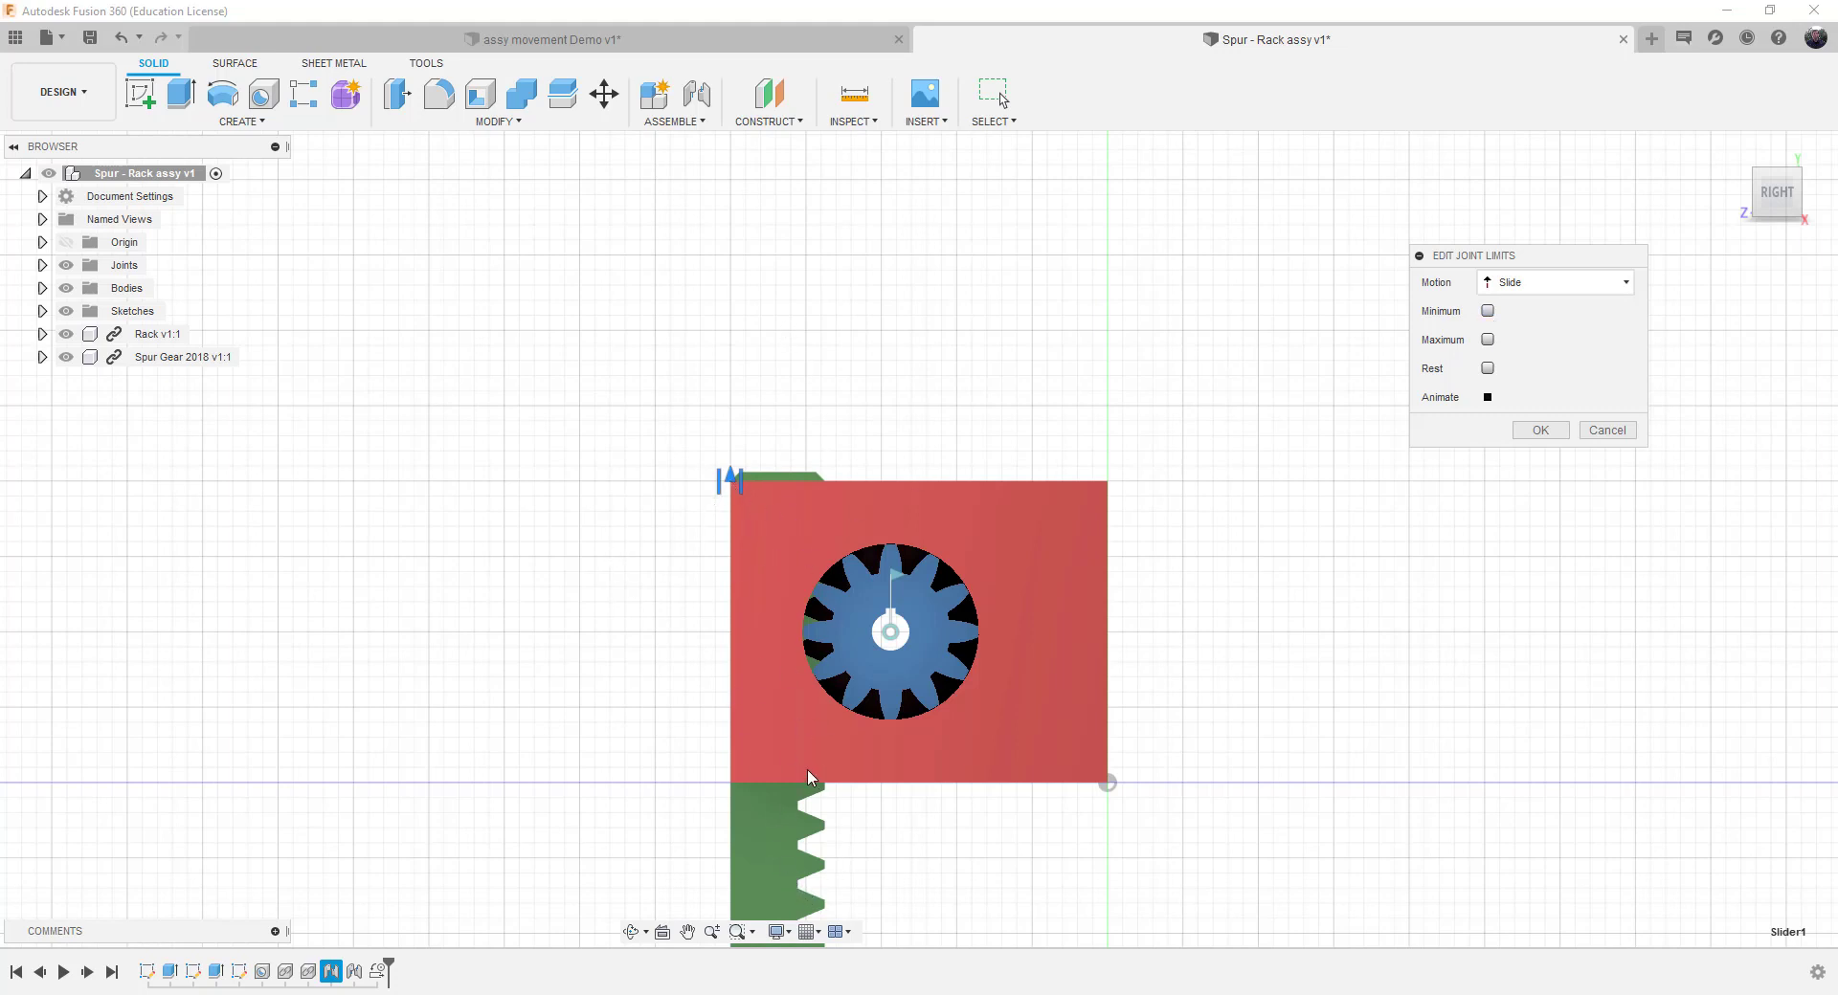
{"action": "left_click", "coordinate": [1488, 312]}
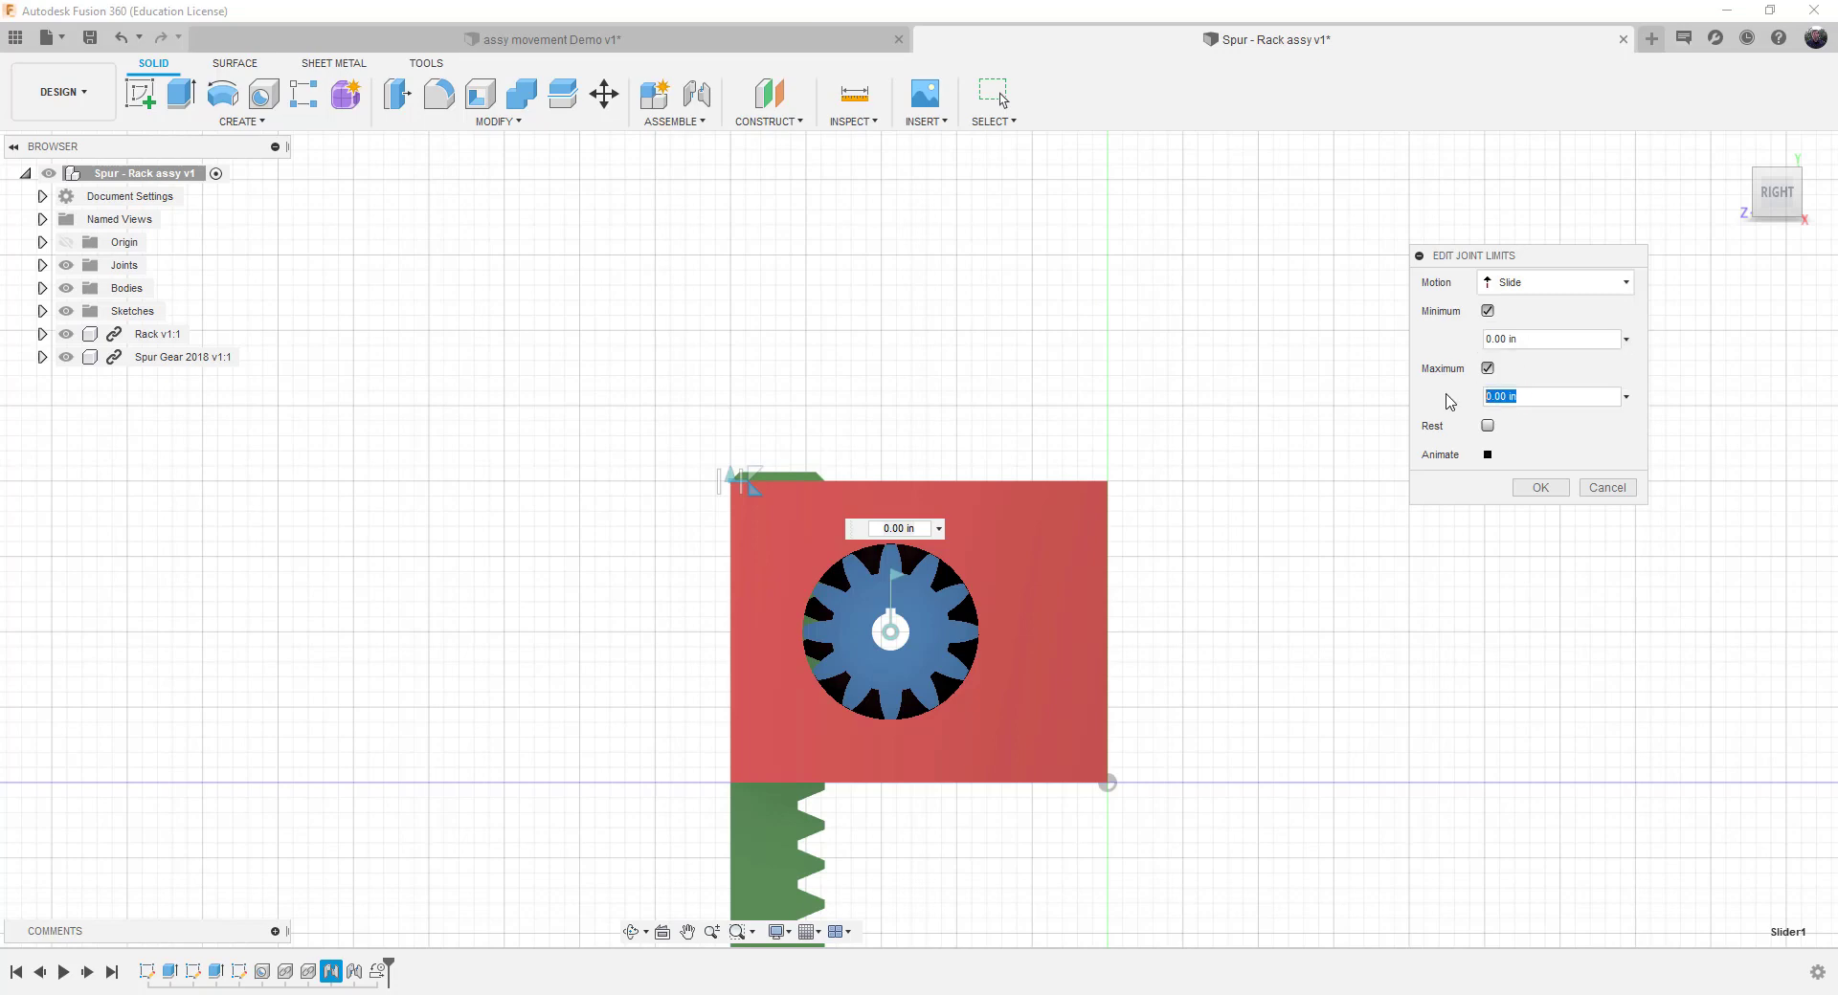
{"action": "type", "text": ".0"}
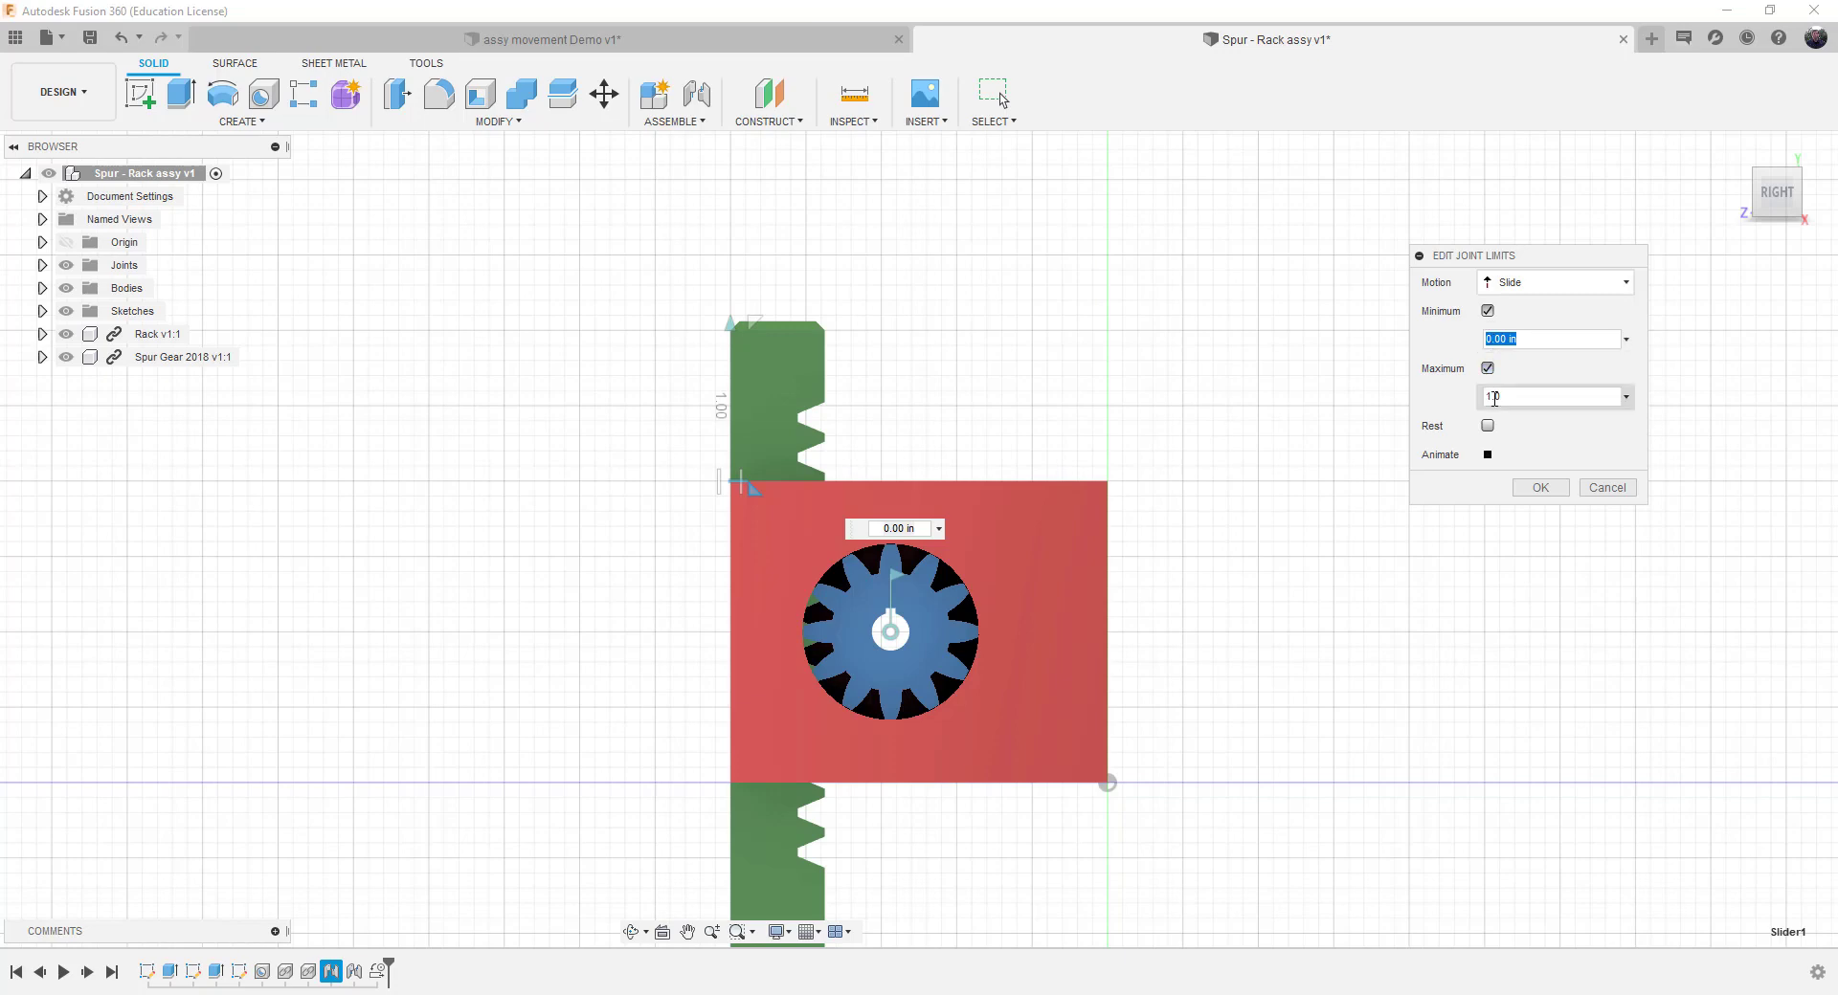
{"action": "left_click", "coordinate": [1488, 455]}
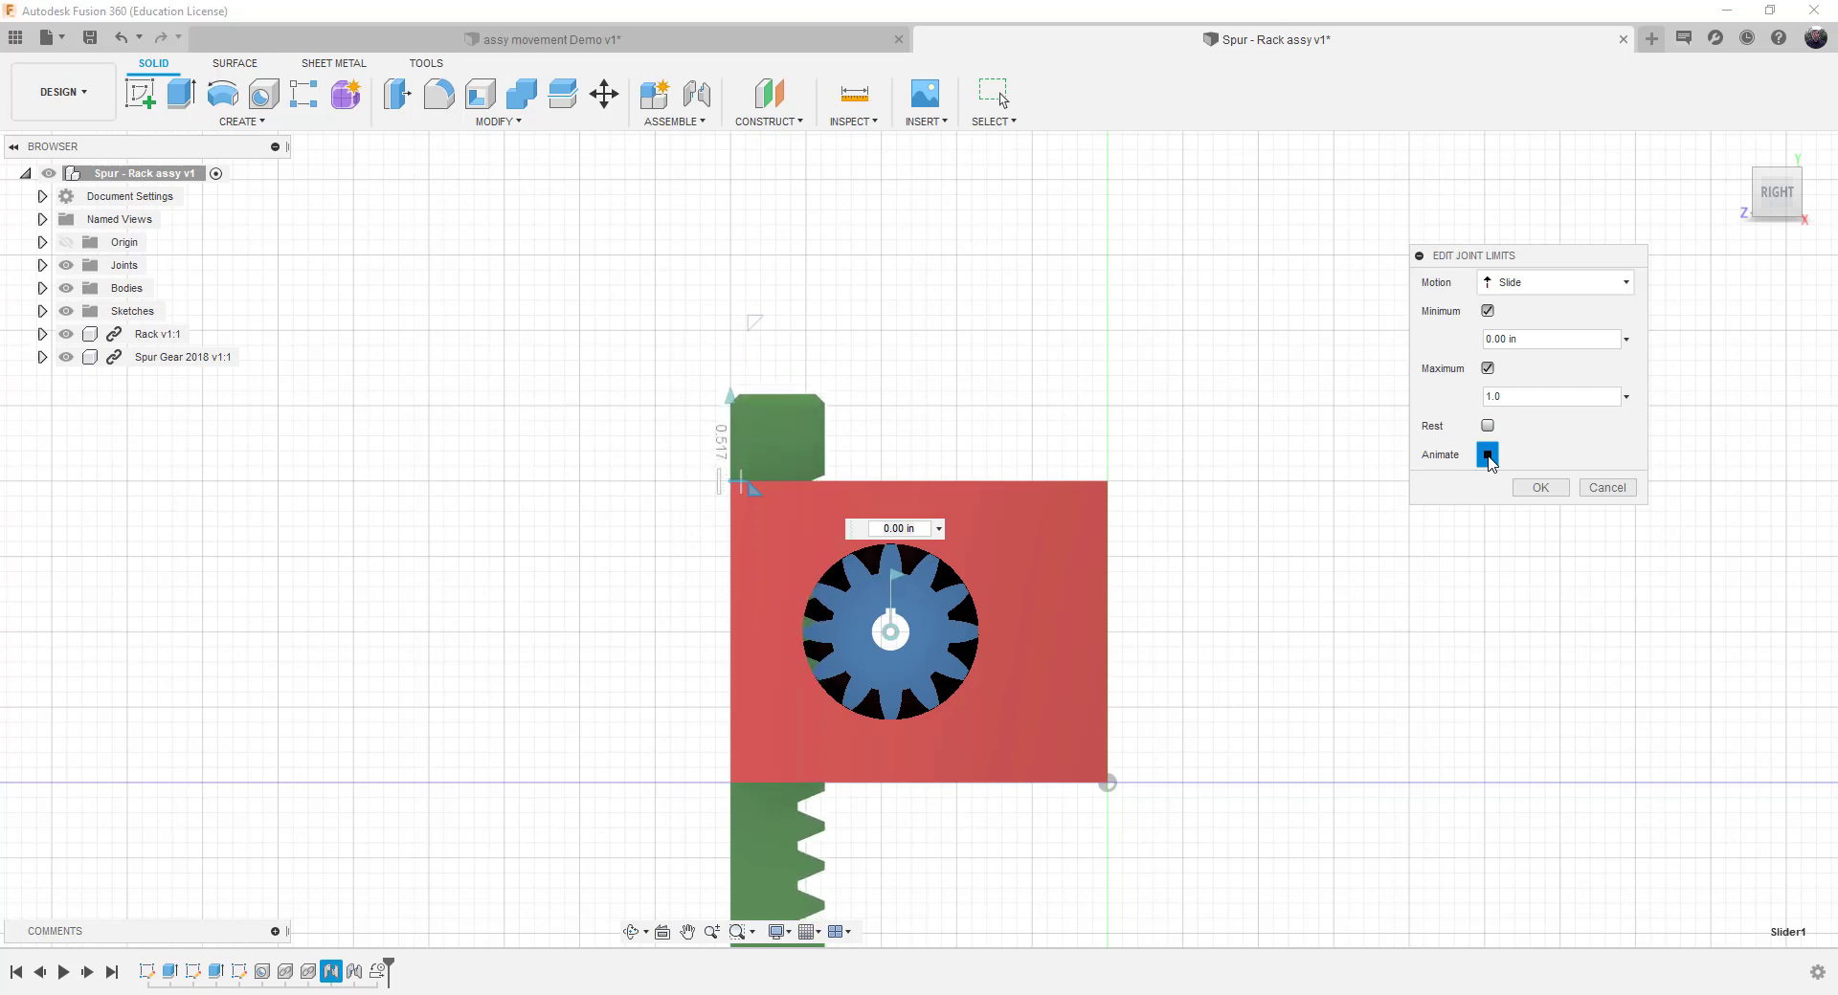
{"action": "left_click", "coordinate": [1489, 455]}
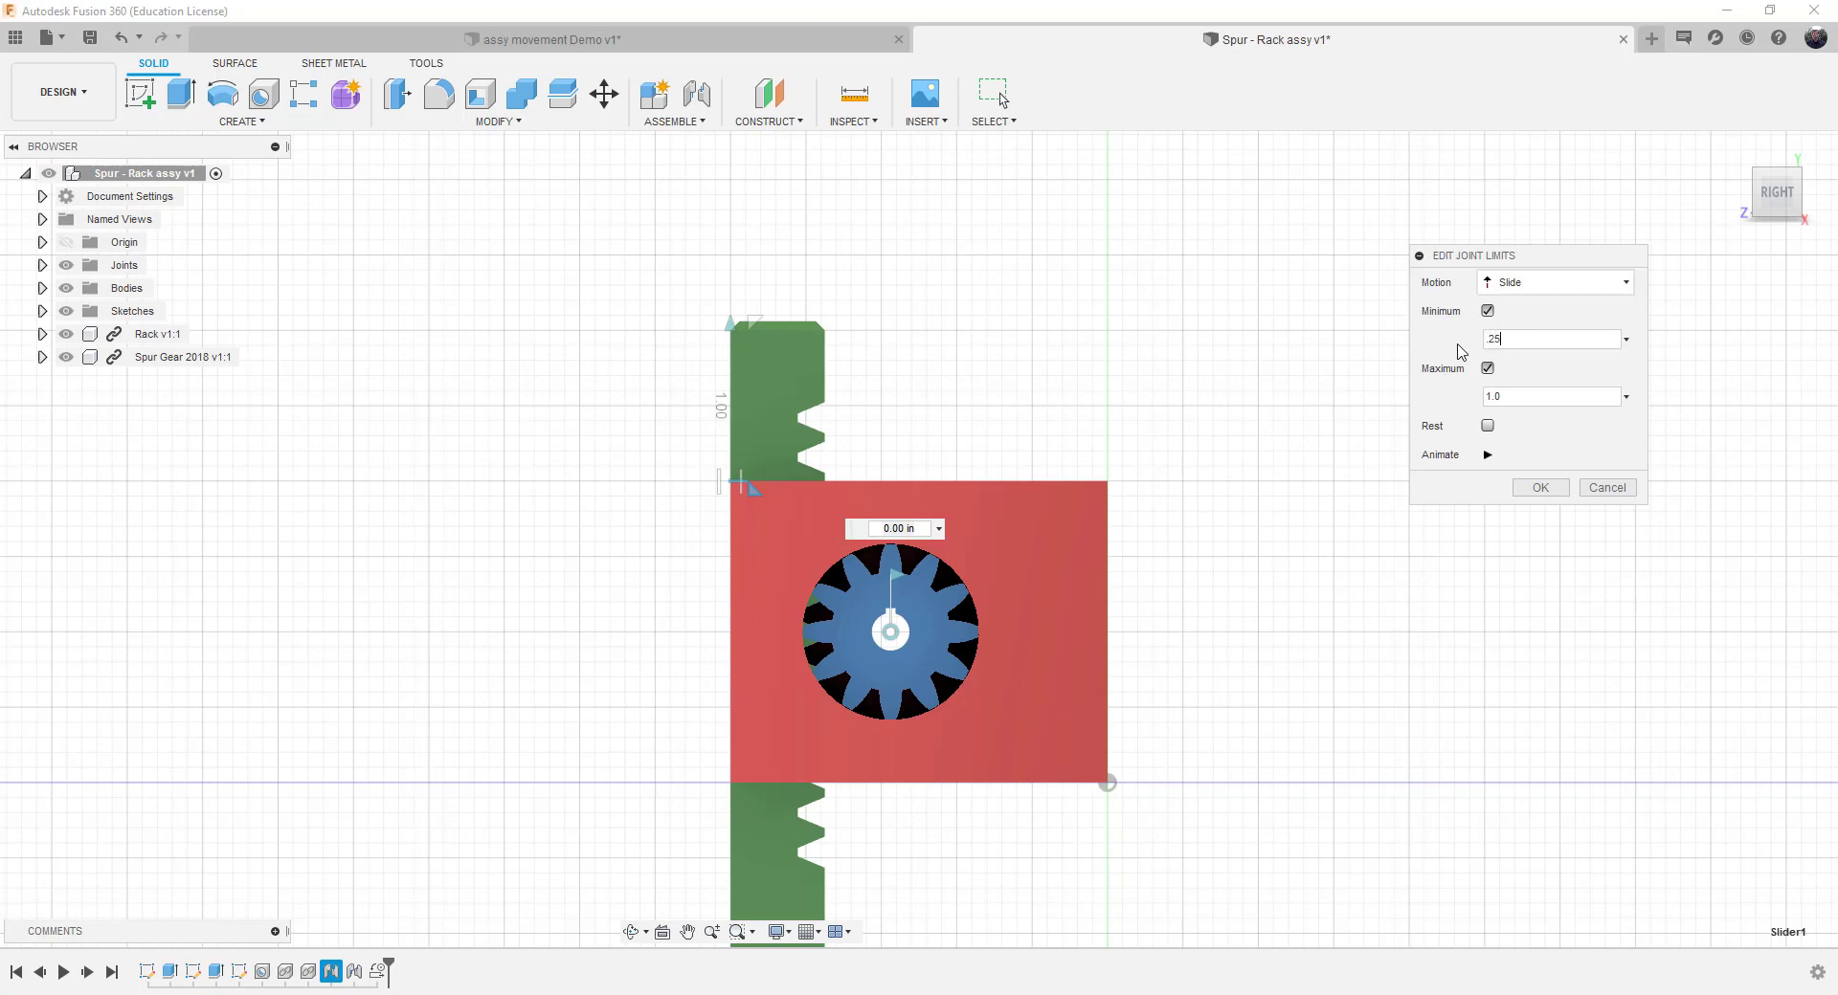
Set Maximum to 2.0 in and Minimum to .1875 in, then confirm the slide limits.
{"action": "key", "text": "Tab"}
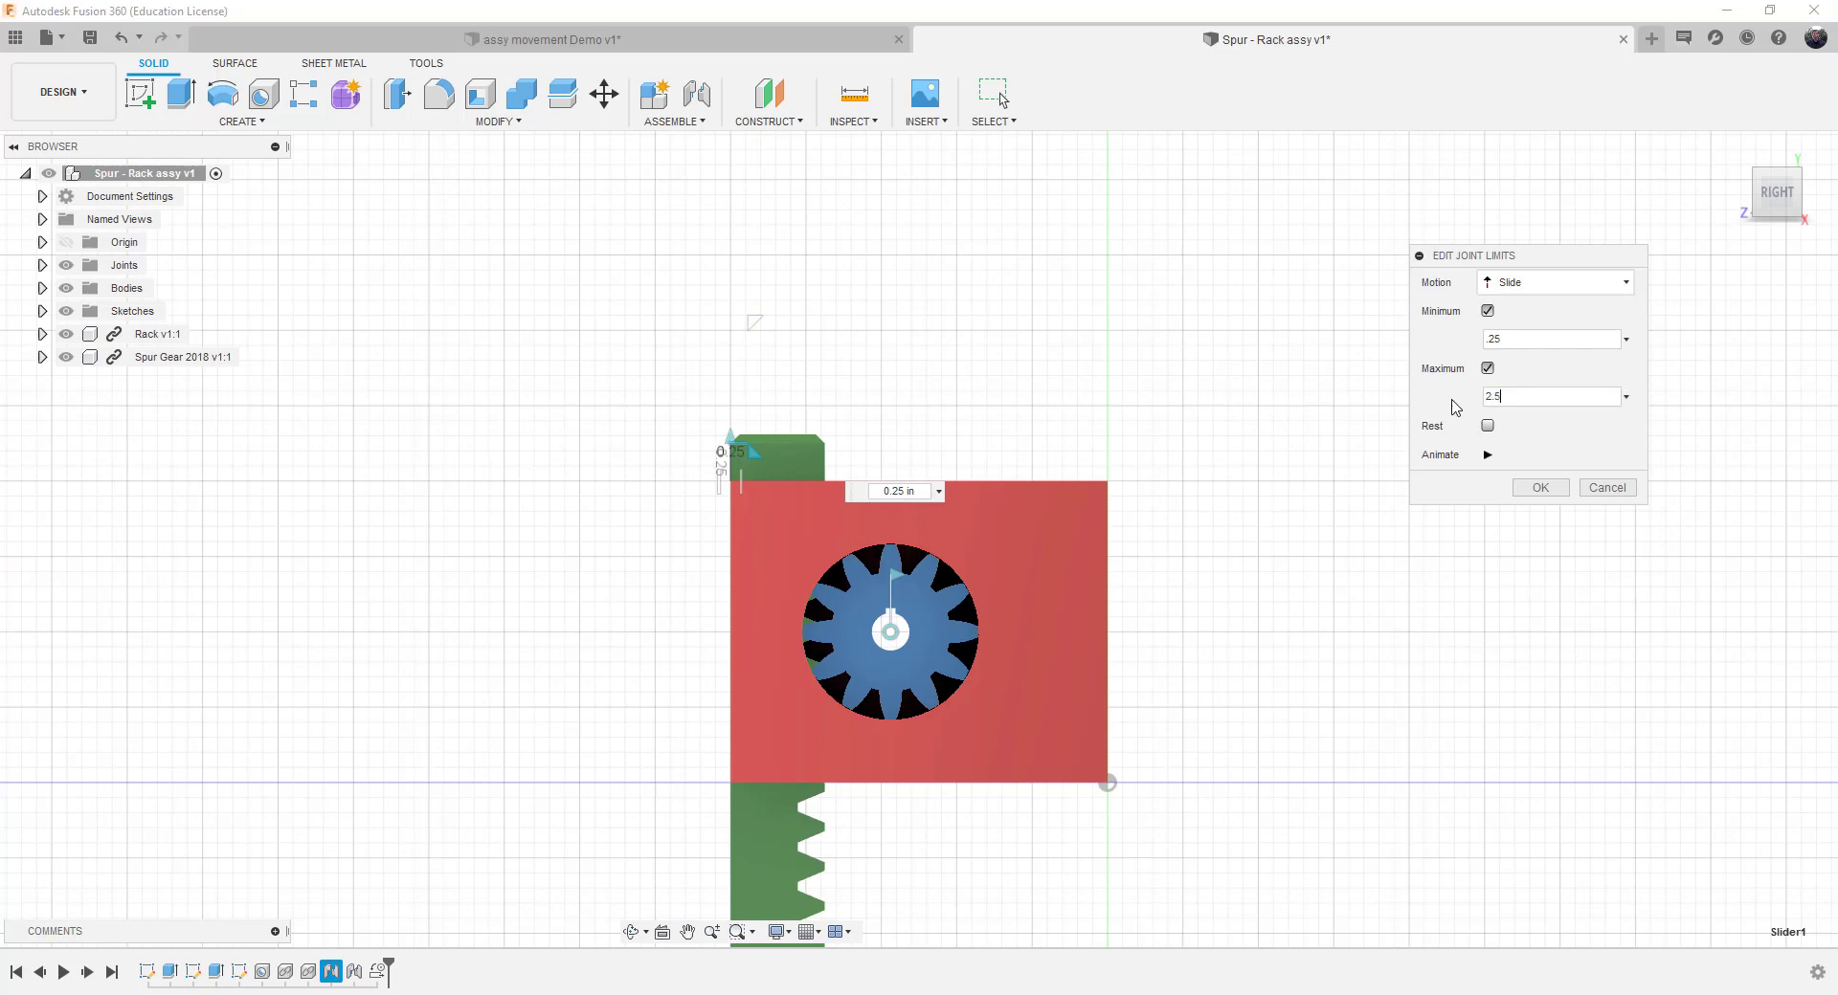
{"action": "key", "text": "Tab"}
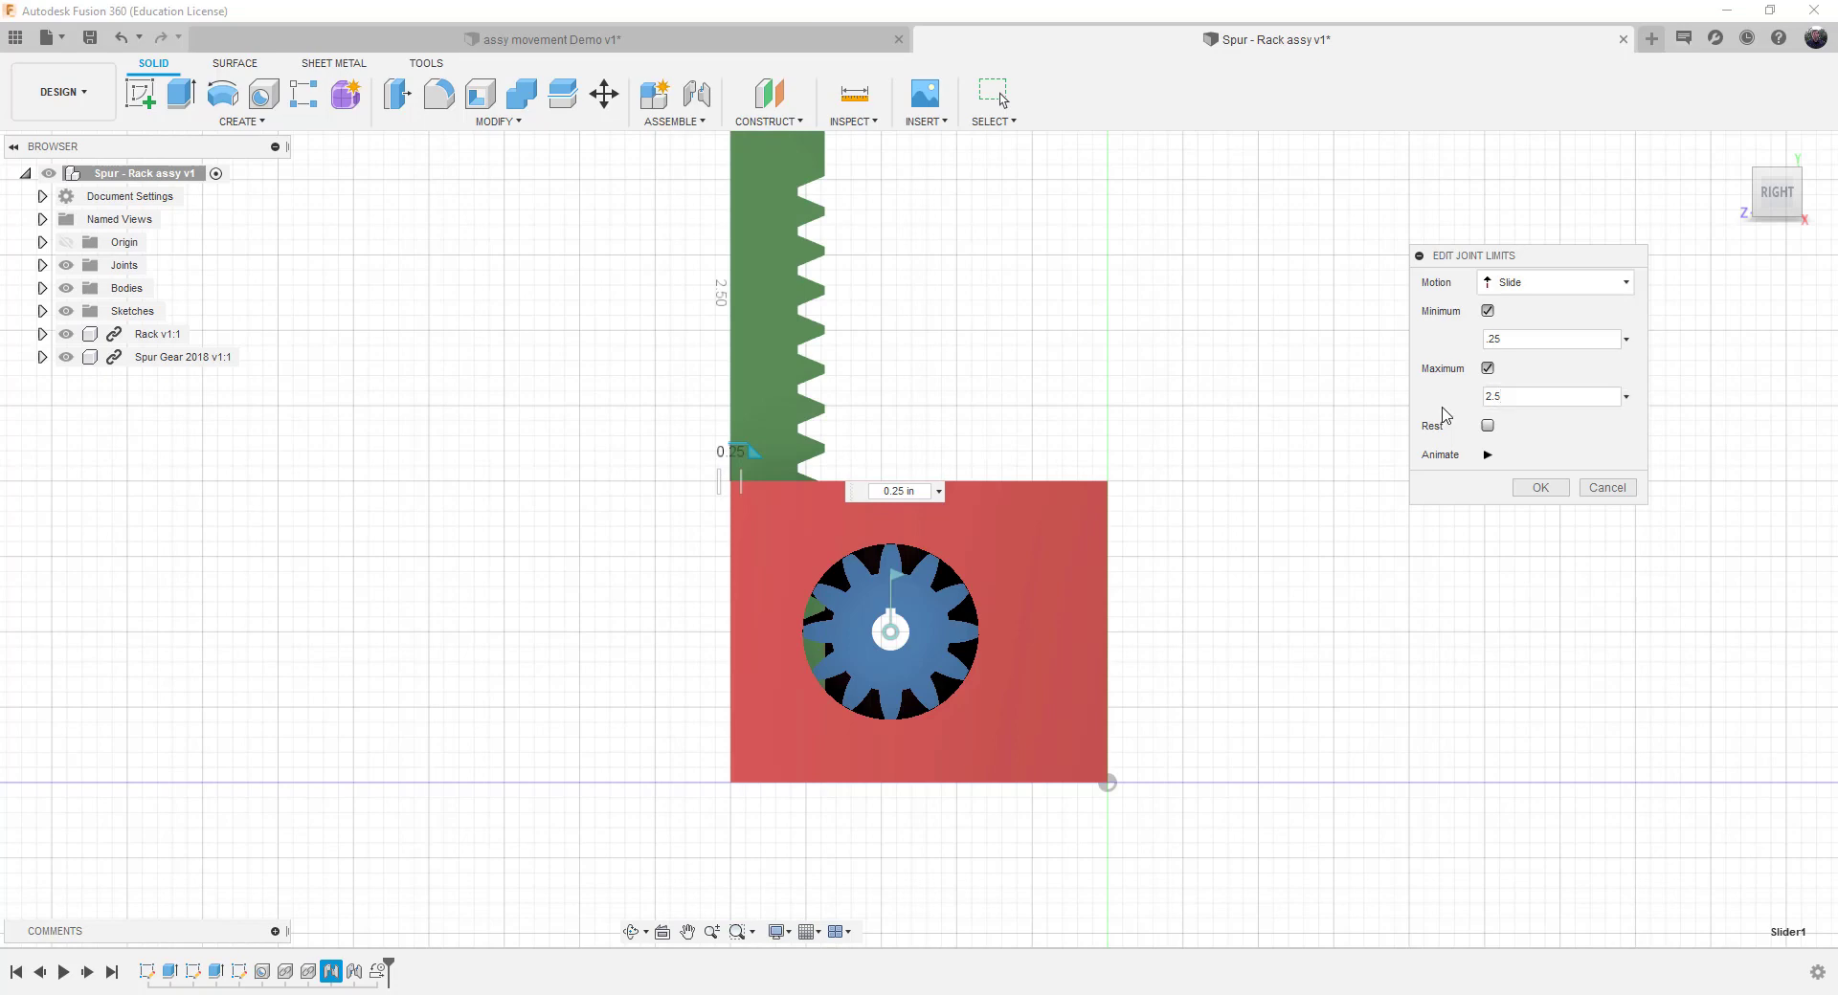
{"action": "key", "text": "BackSpace"}
{"action": "key", "text": "BackSpace"}
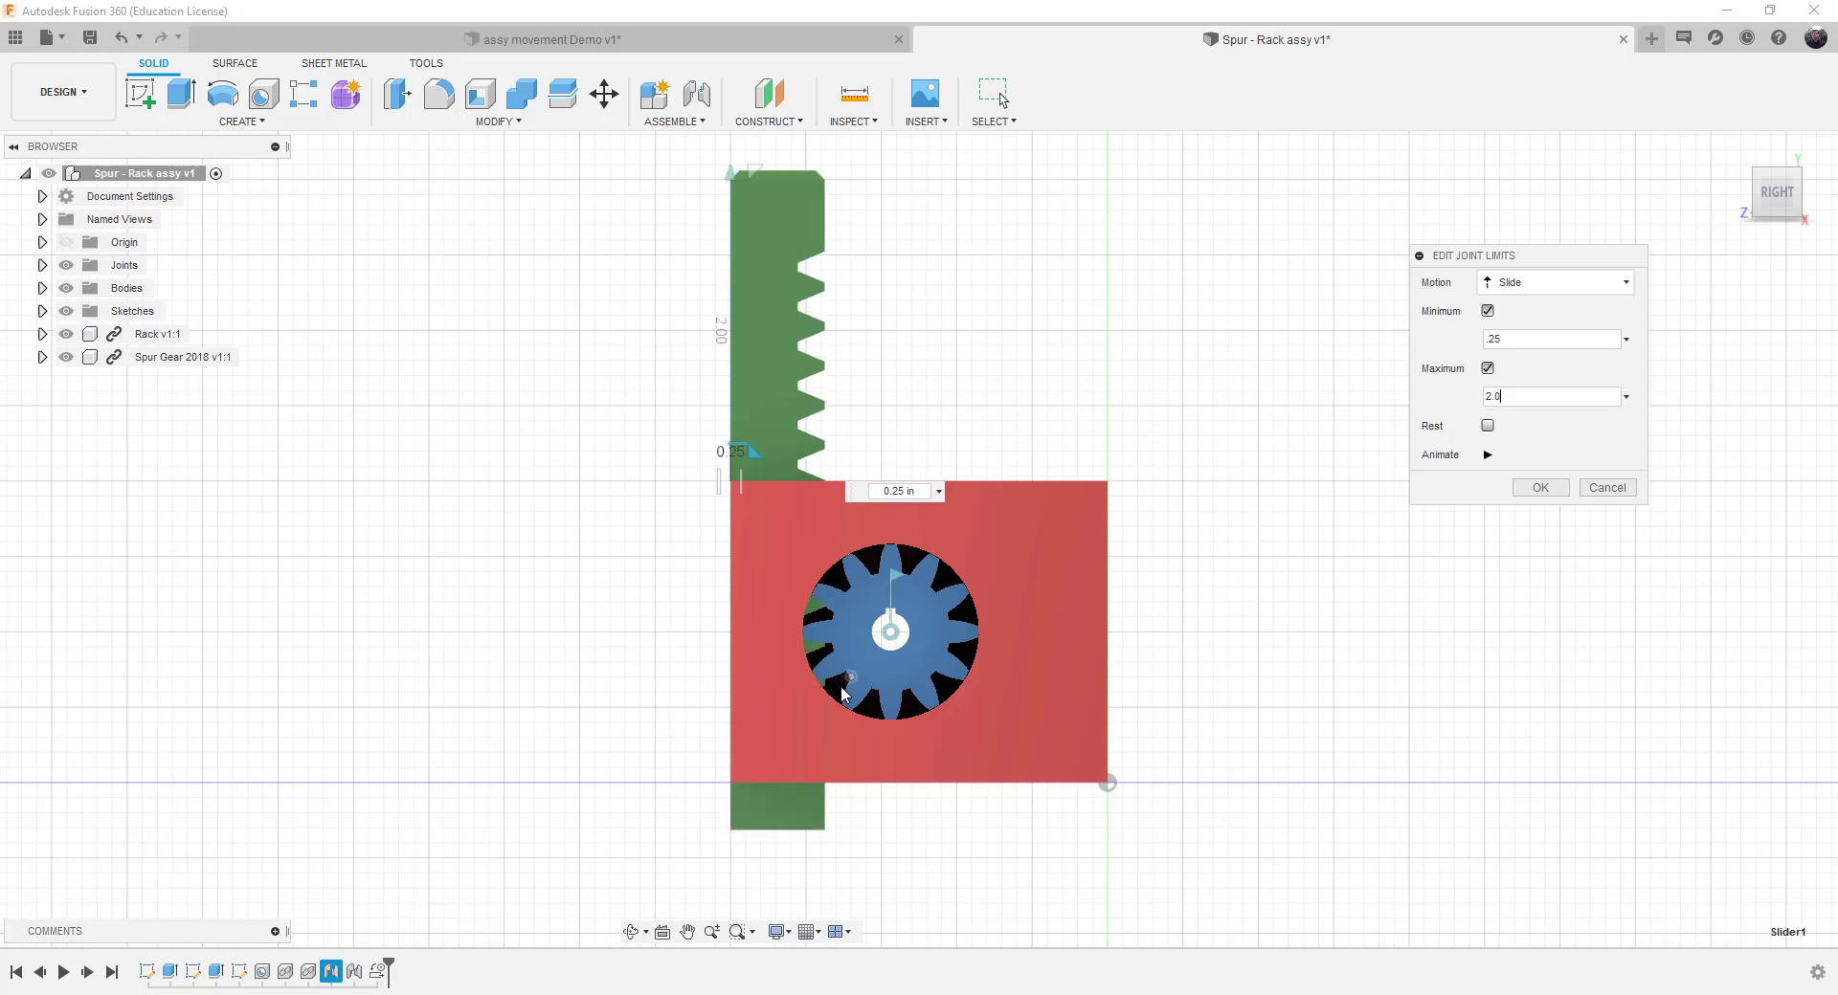
{"action": "scroll", "coordinate": [841, 709], "scroll_direction": "up", "scroll_amount": 5}
{"action": "scroll", "coordinate": [816, 670], "scroll_direction": "down", "scroll_amount": 3}
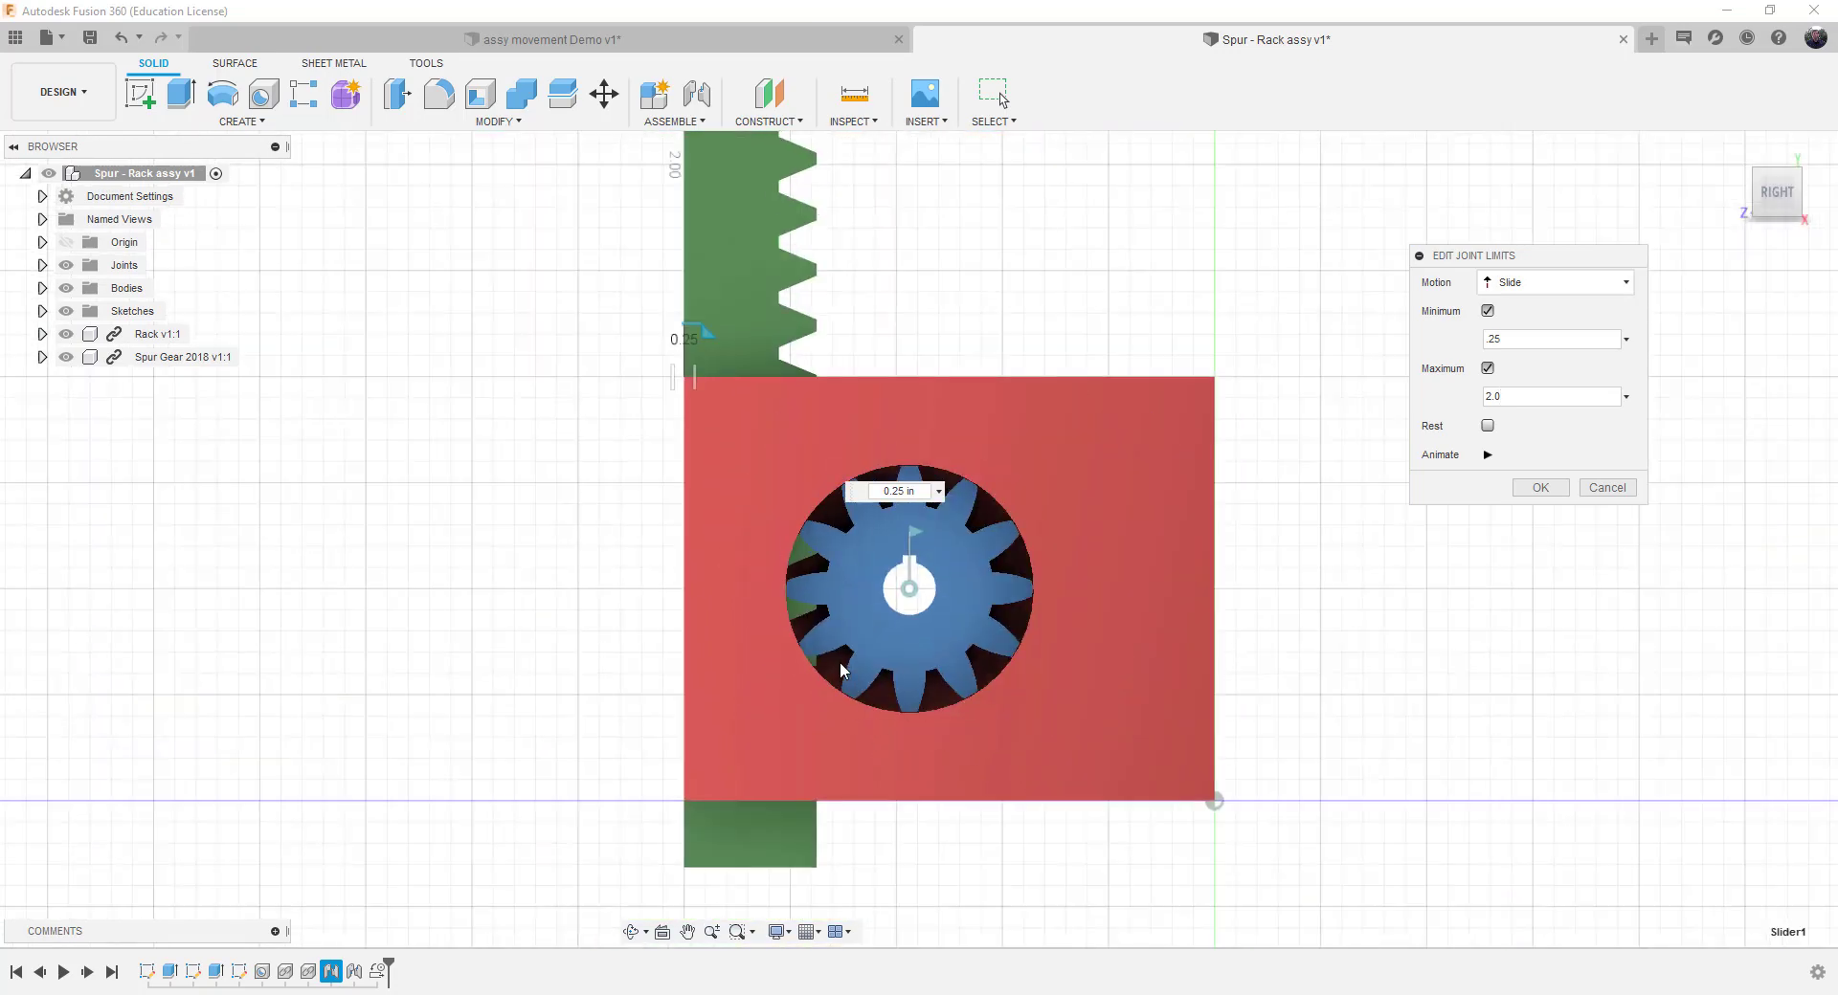
{"action": "scroll", "coordinate": [841, 670], "scroll_direction": "down", "scroll_amount": 2}
{"action": "left_click", "coordinate": [1489, 456]}
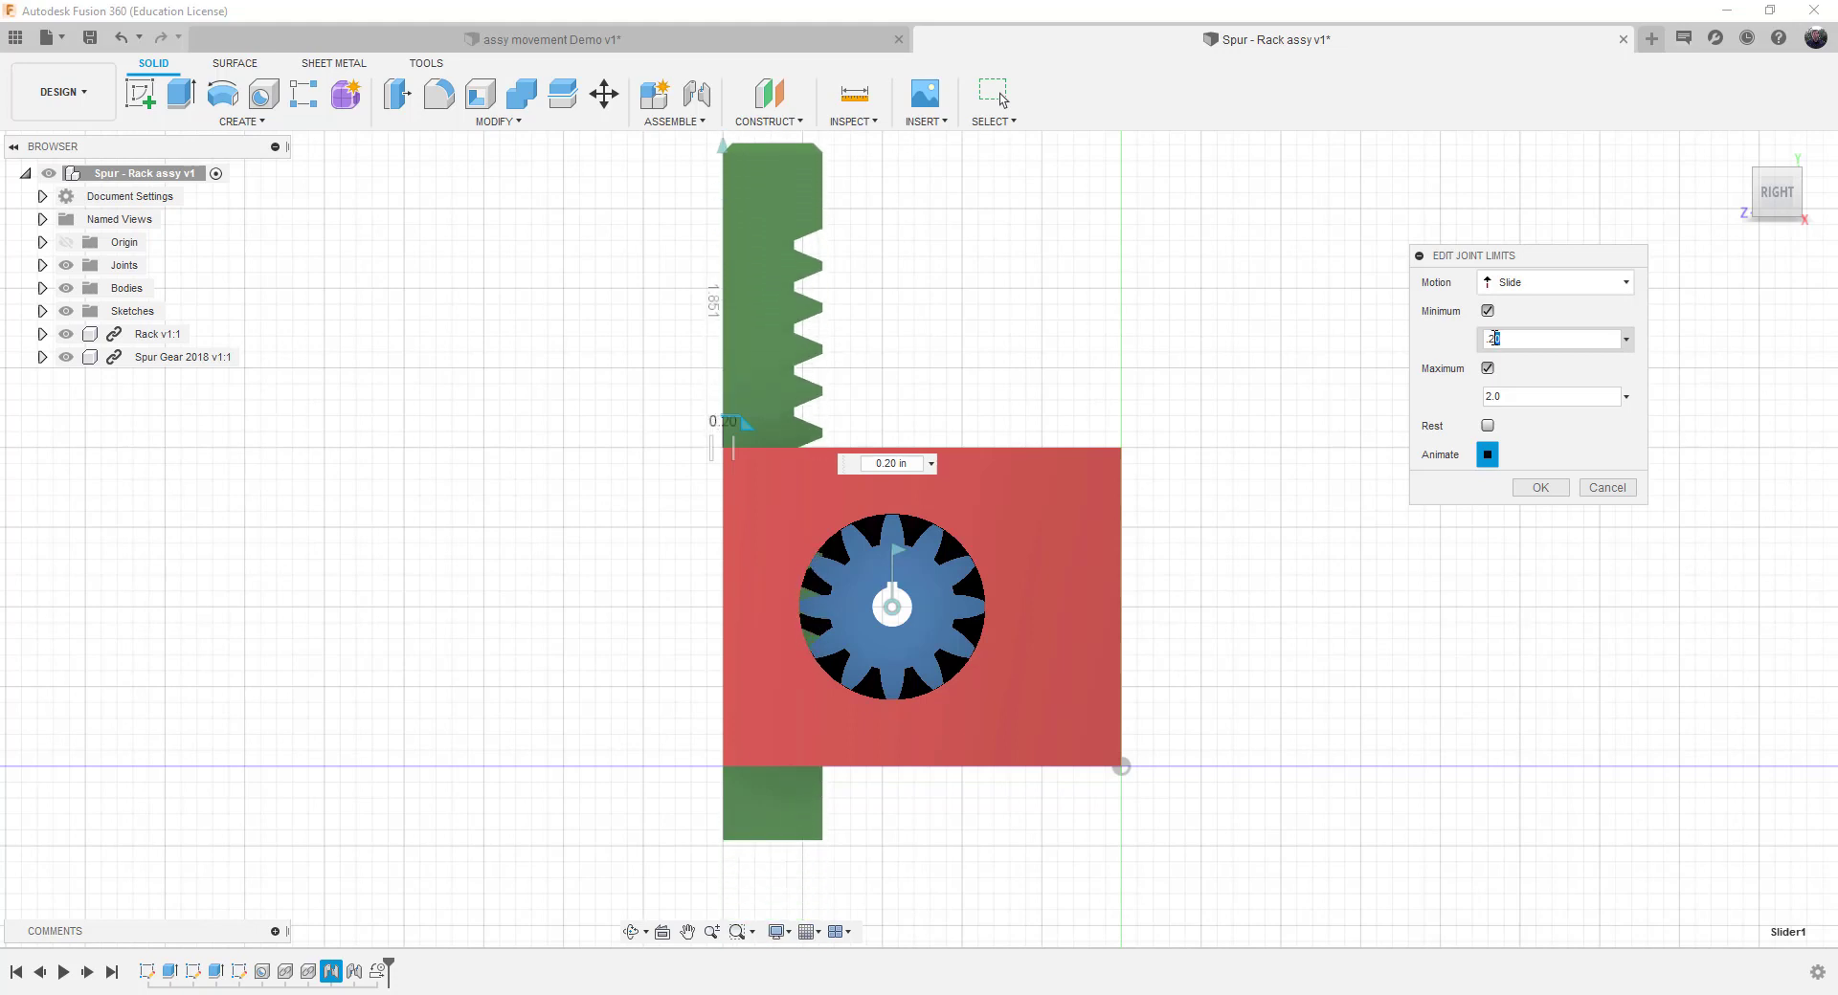
{"action": "double_click", "coordinate": [1504, 338]}
{"action": "type", "text": ".1875"}
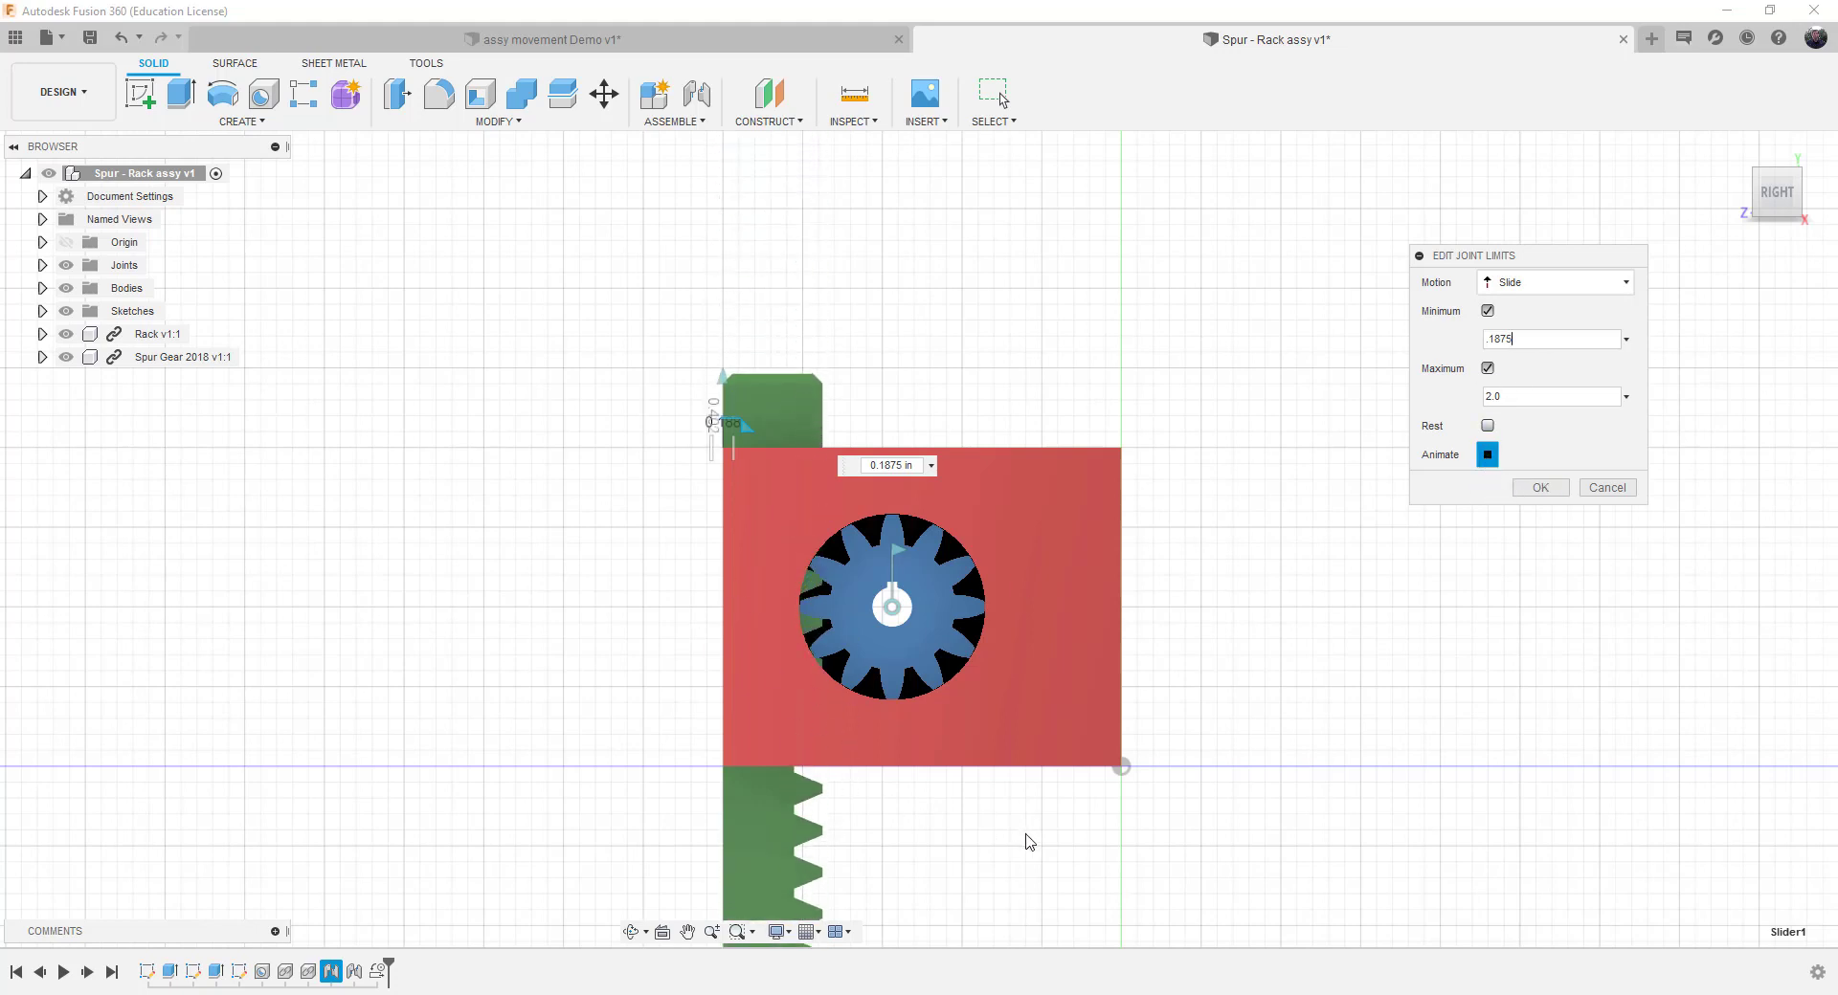
{"action": "left_click", "coordinate": [1549, 487]}
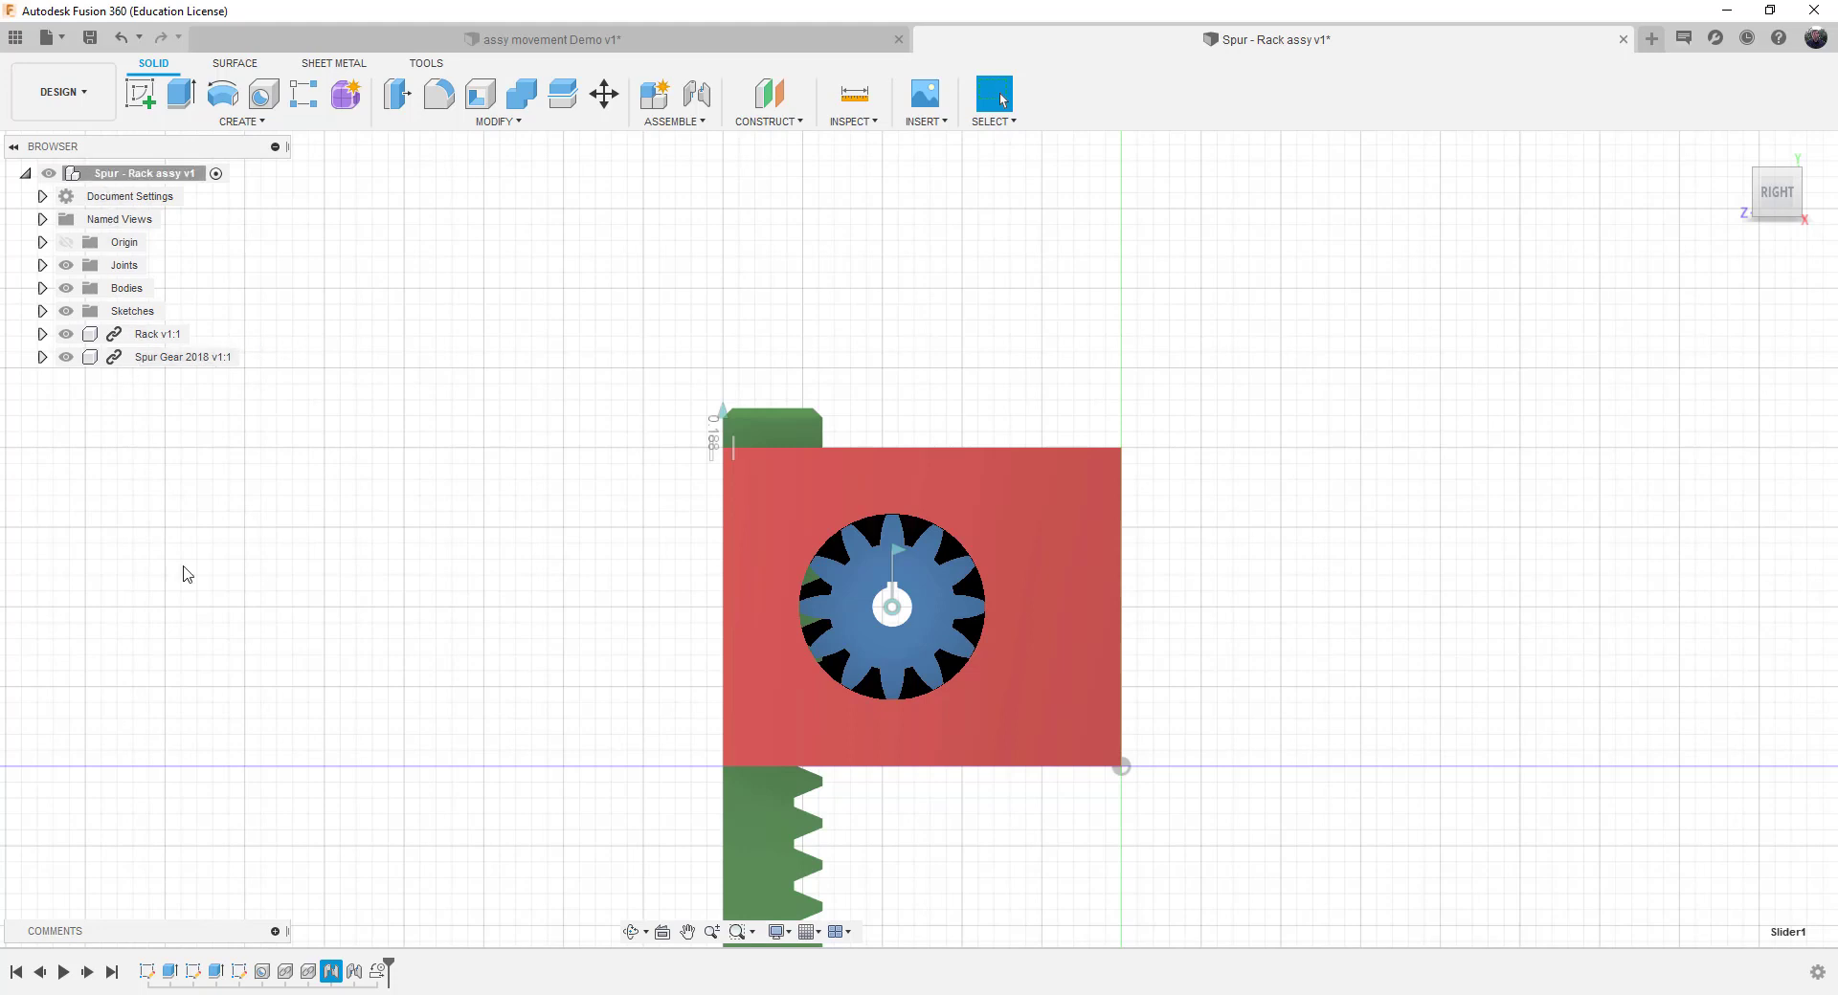
Reopen Motion Link 3 and change it to Angle 90 deg against Distance .45 in.
{"action": "right_click", "coordinate": [378, 973]}
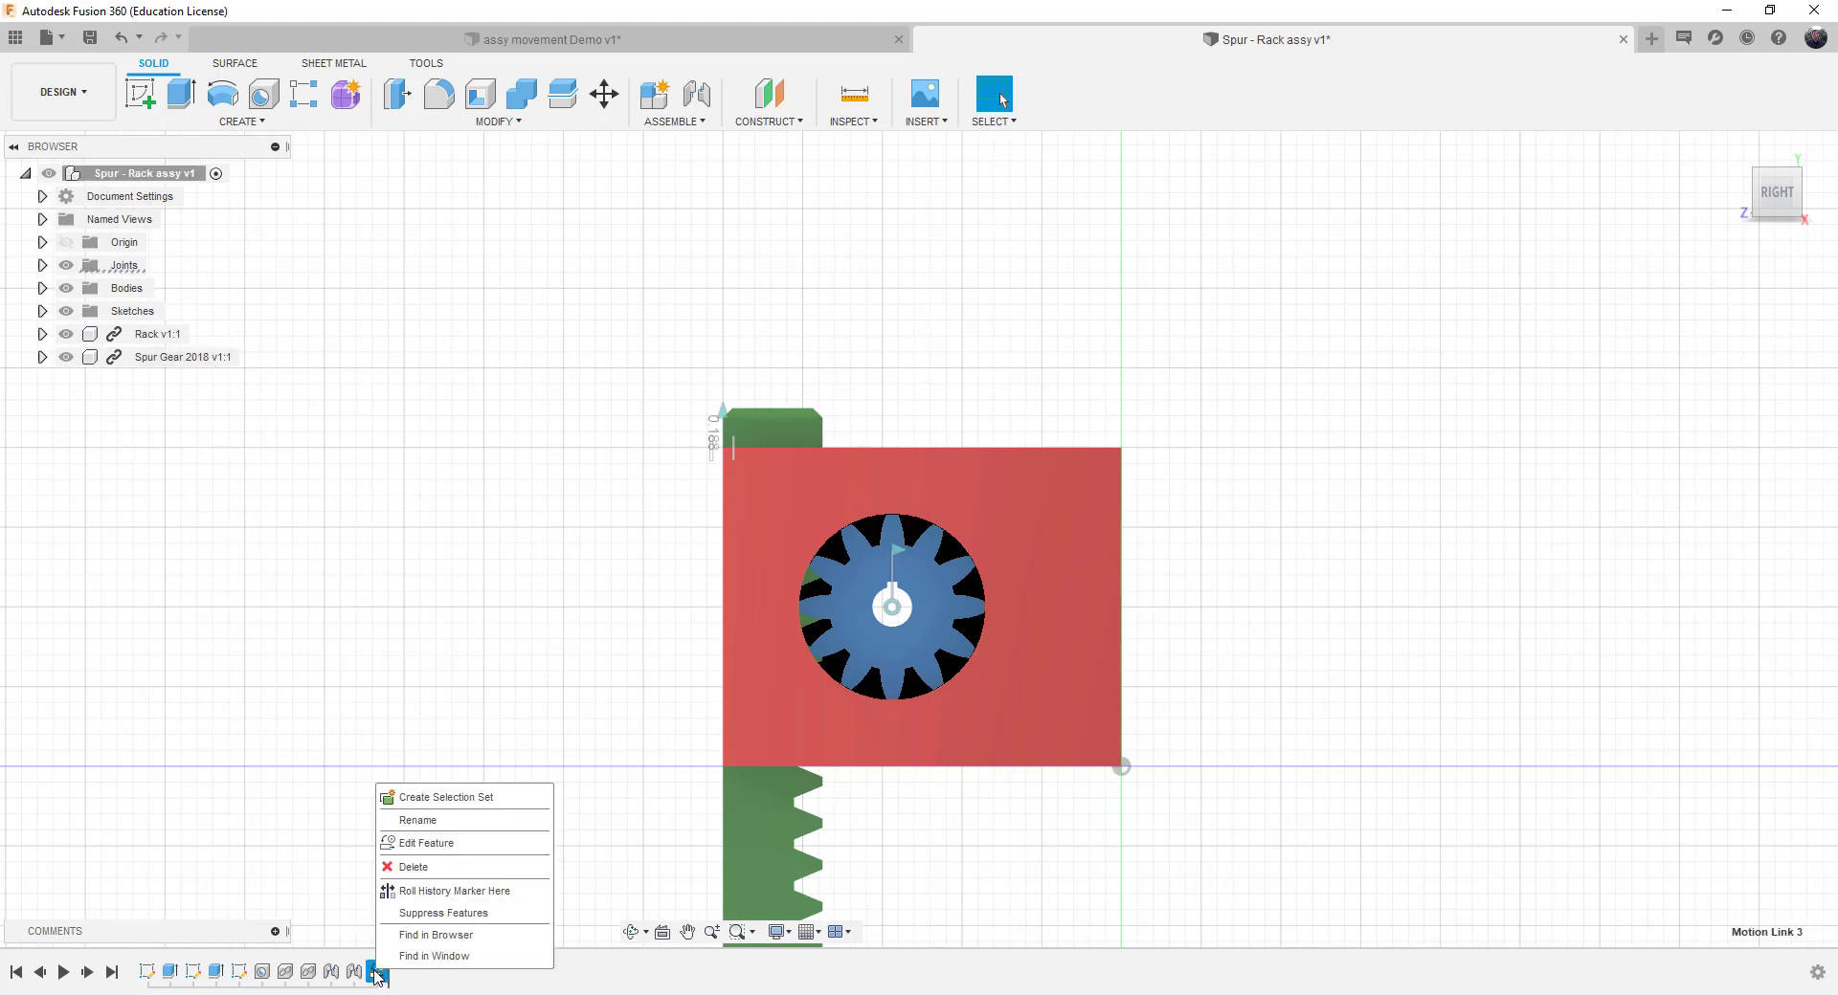
{"action": "left_click", "coordinate": [426, 844]}
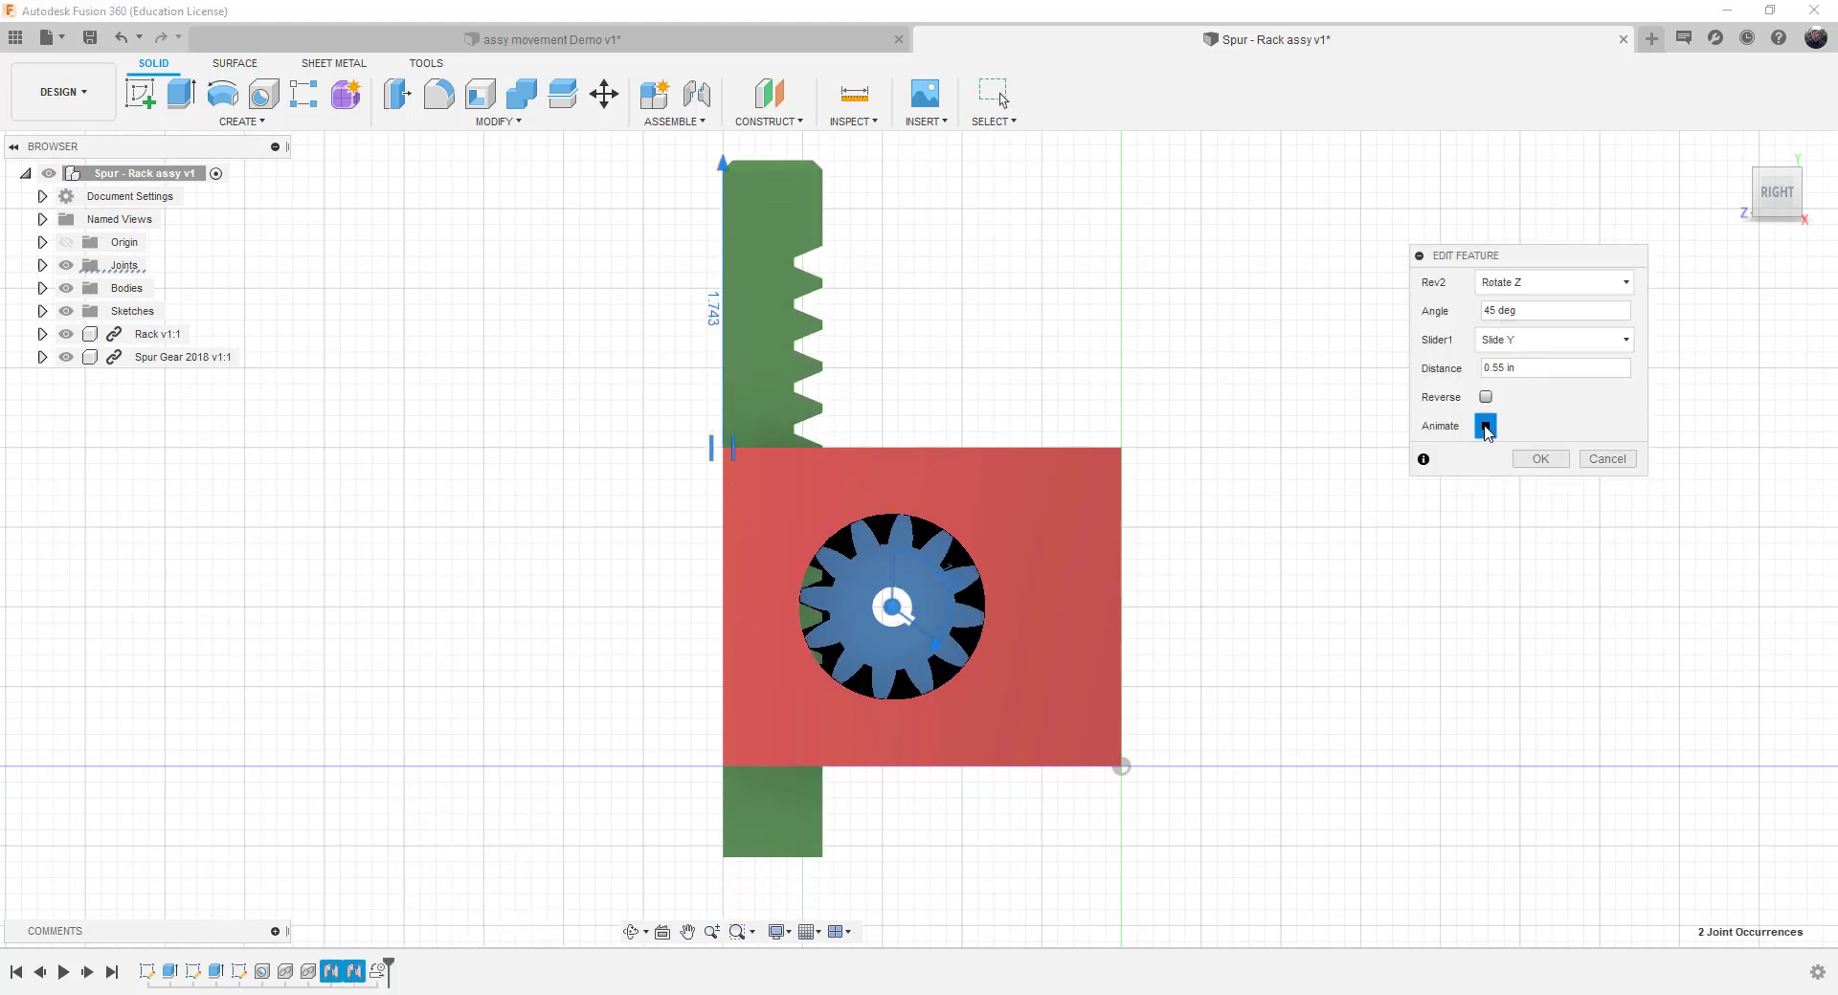
{"action": "left_click", "coordinate": [1482, 316]}
{"action": "triple_click", "coordinate": [1482, 318]}
{"action": "type", "text": "90"}
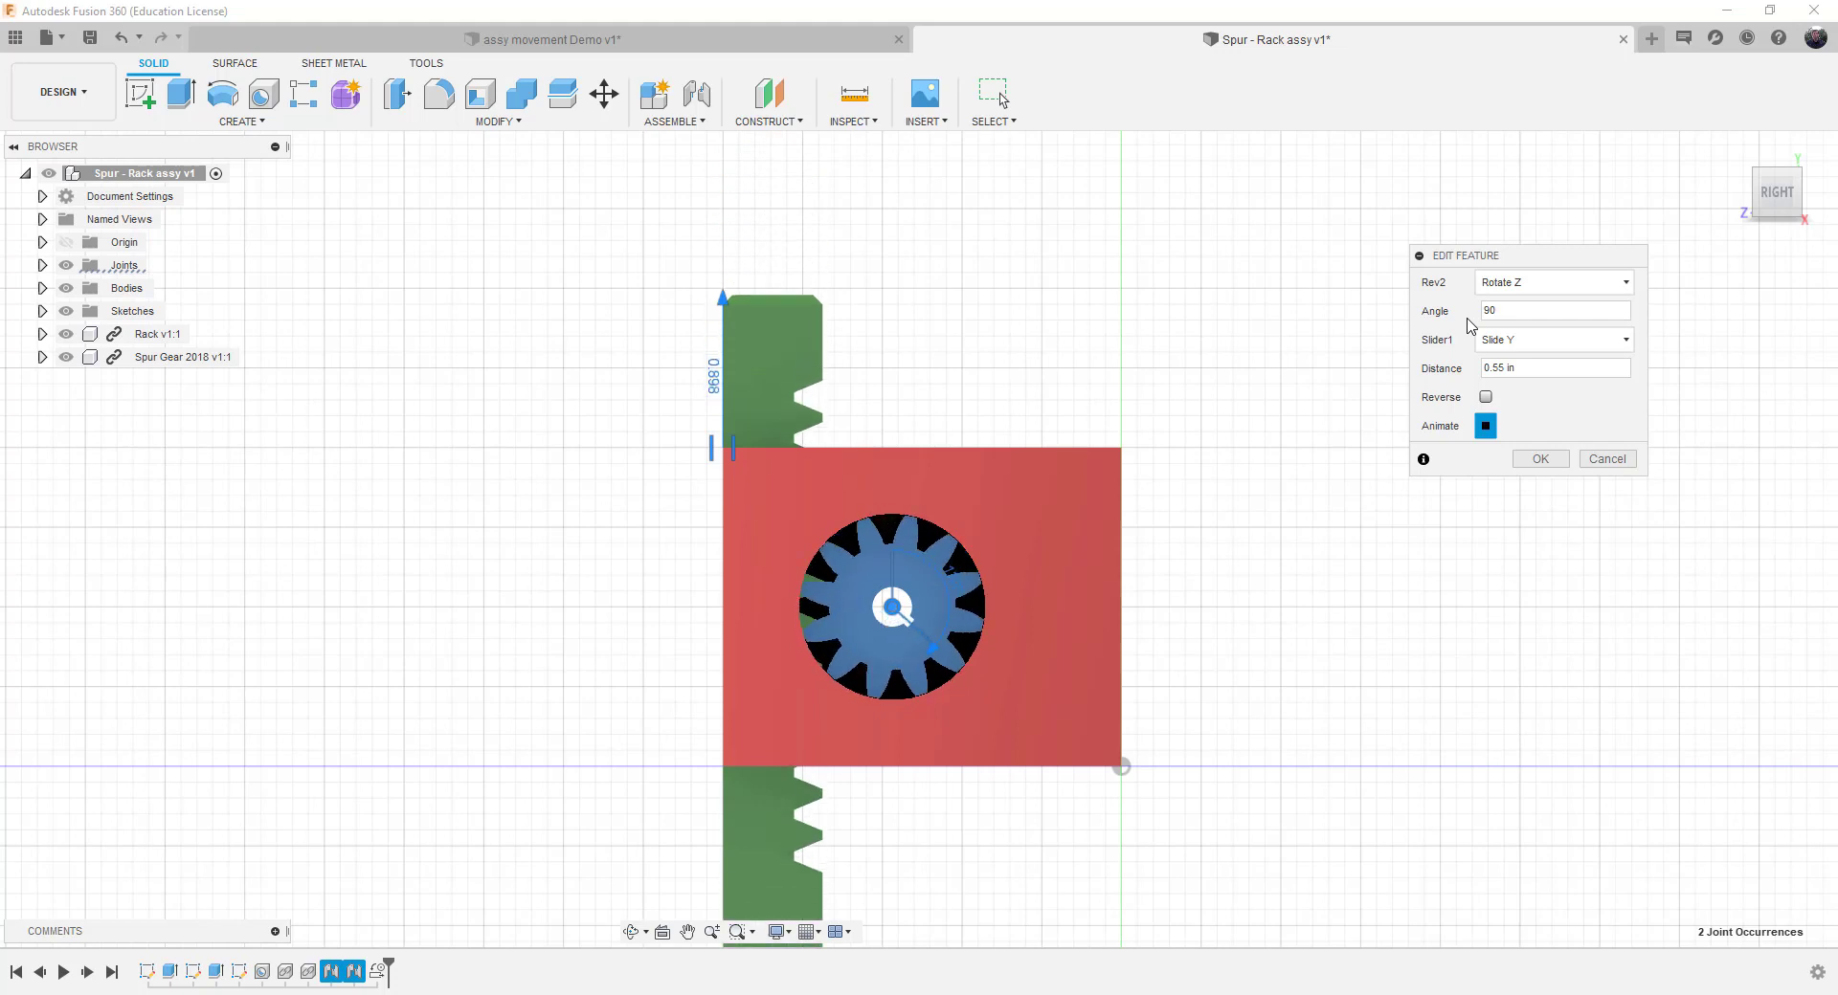
{"action": "left_click", "coordinate": [1508, 367]}
{"action": "type", "text": ".50"}
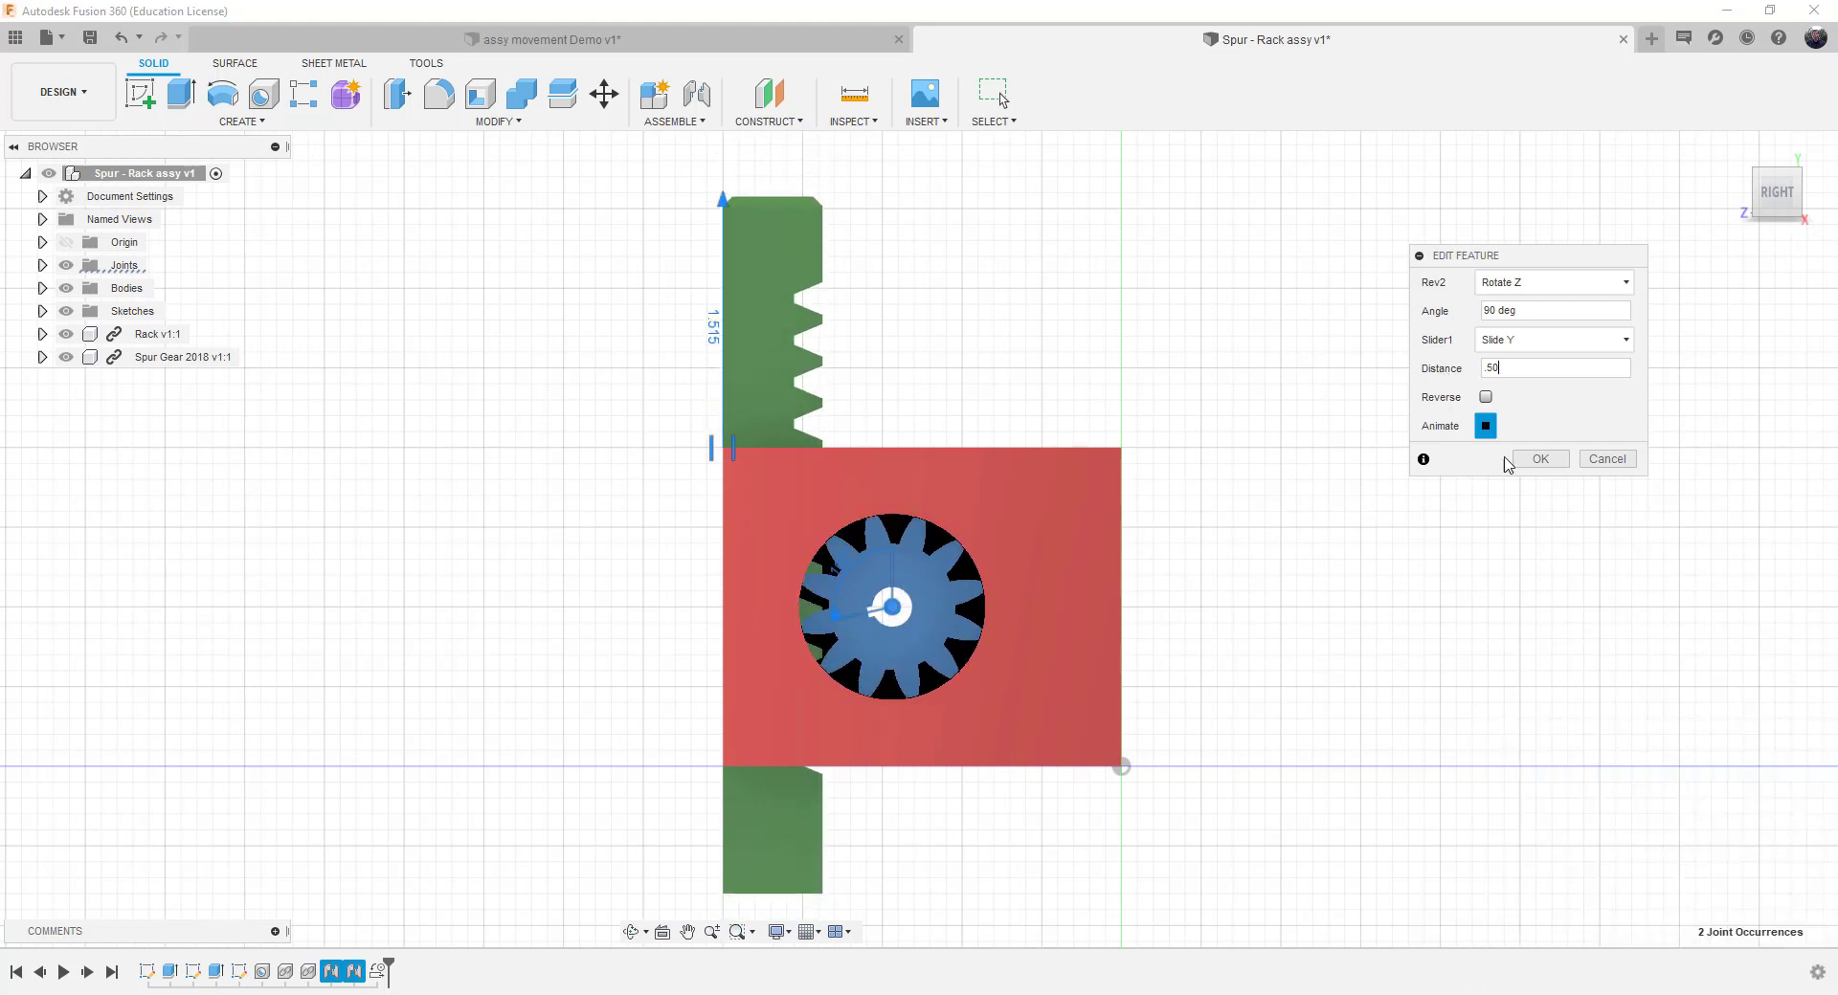
{"action": "double_click", "coordinate": [1501, 369]}
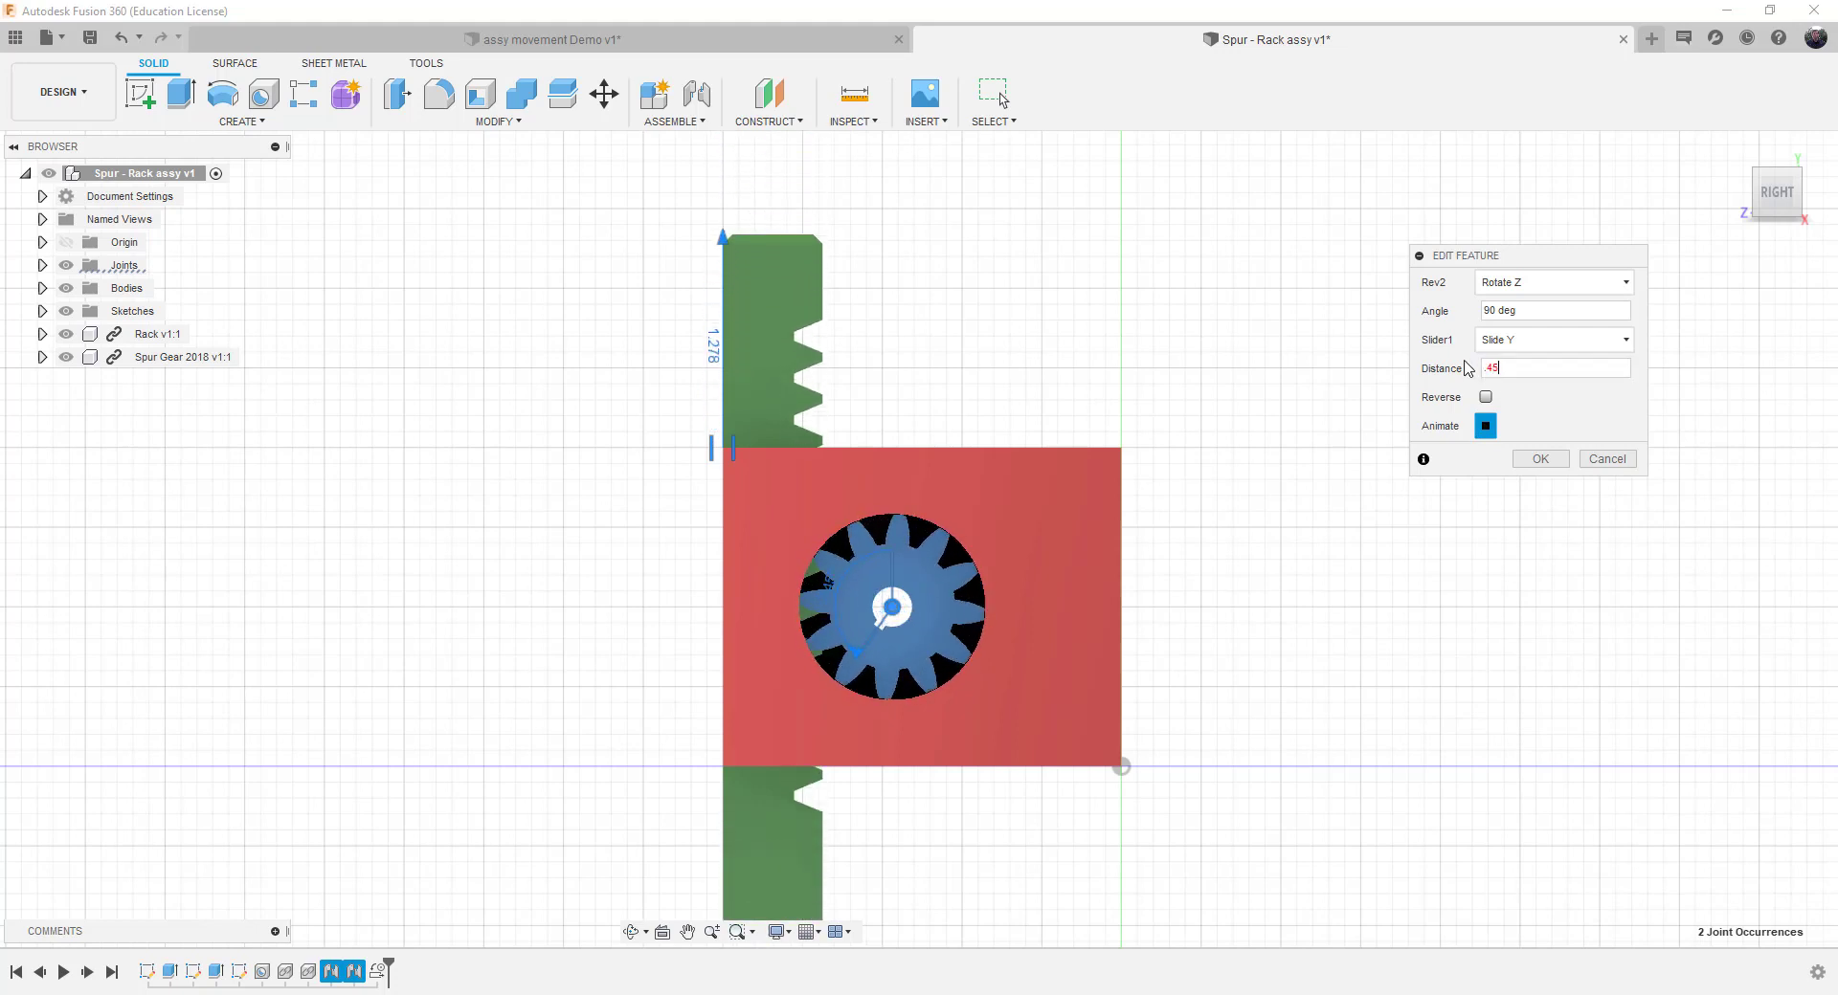
{"action": "type", "text": ".45"}
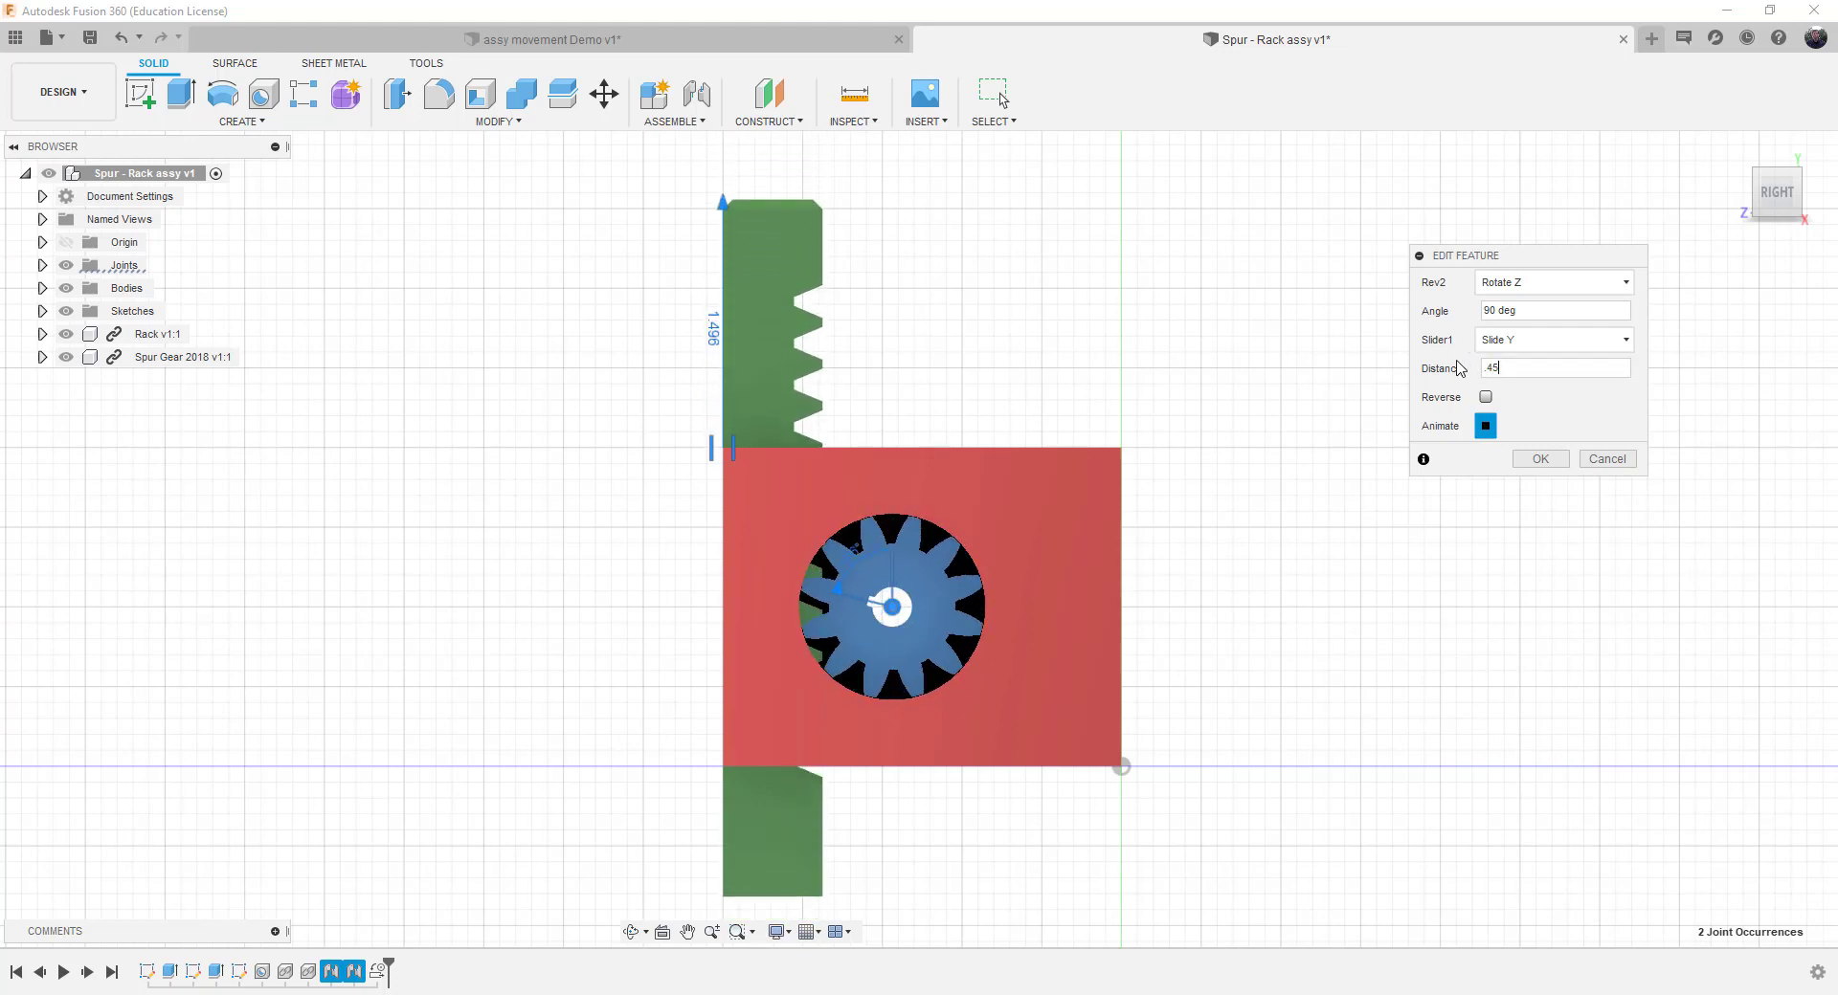
{"action": "left_click", "coordinate": [1485, 426]}
Read the assy movement Demo's motion link values (60 deg, 0.51 in), then return to Spur - Rack assy v1.
{"action": "left_click", "coordinate": [616, 38]}
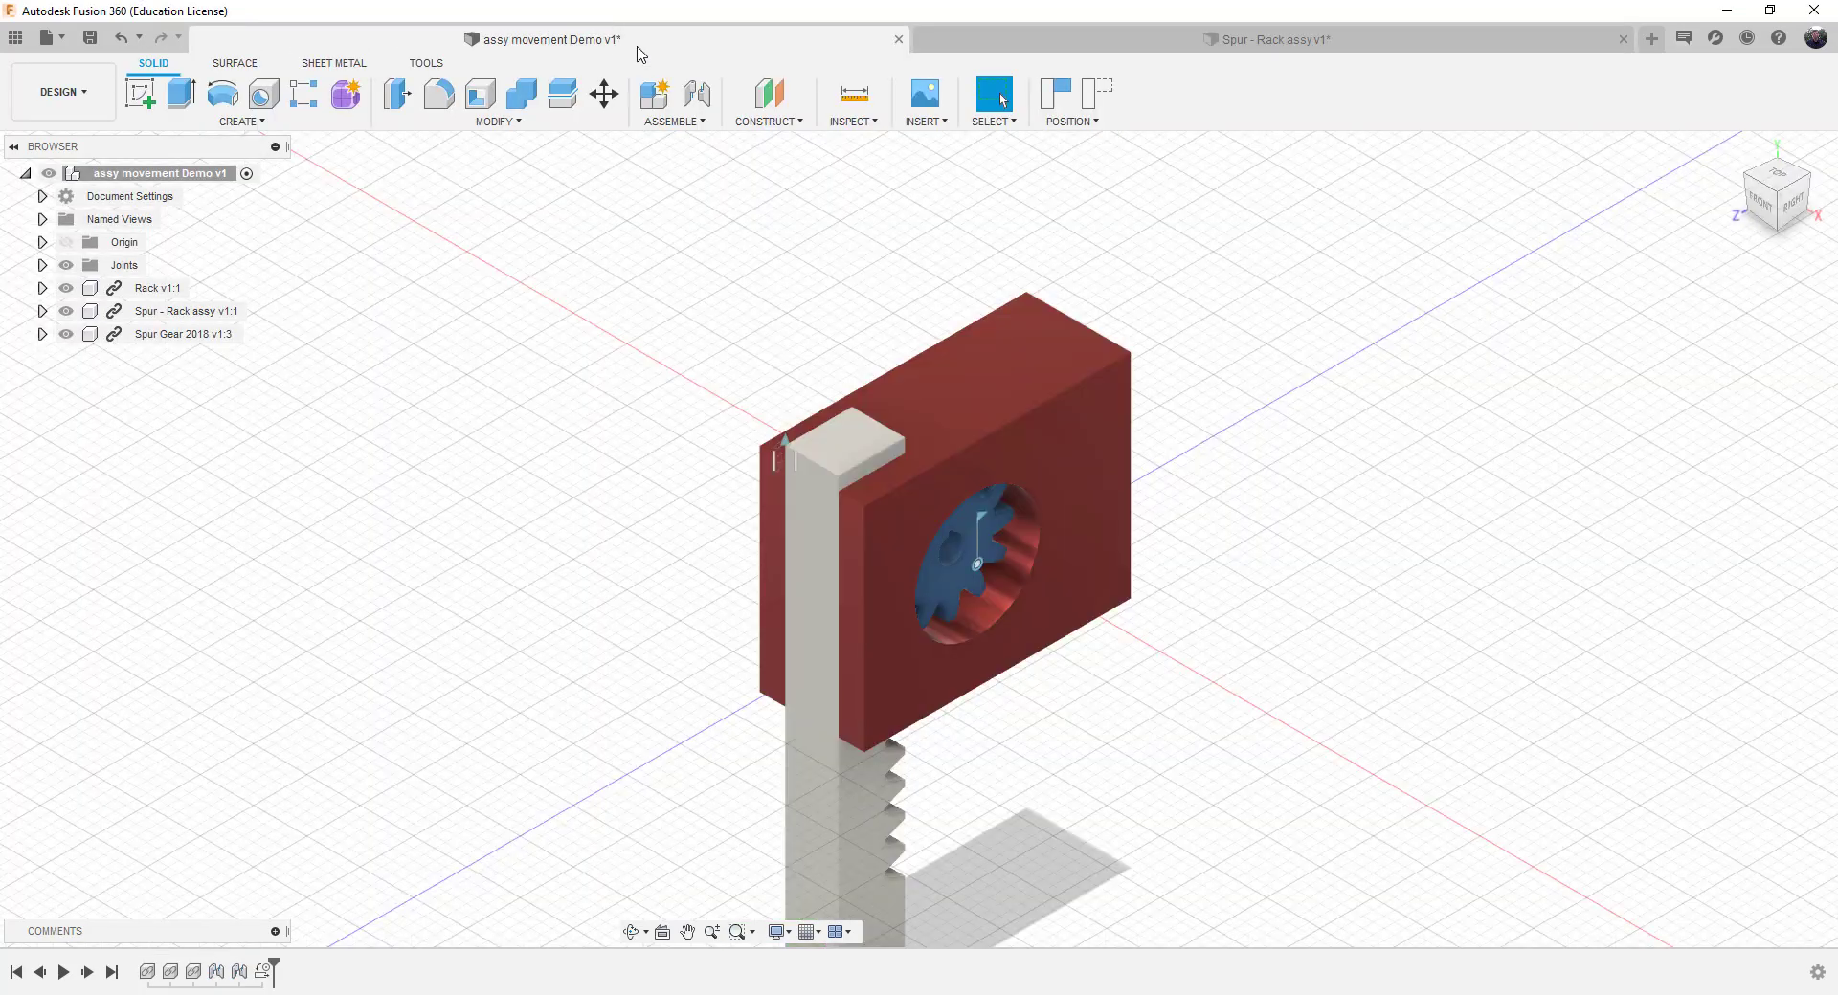
{"action": "right_click", "coordinate": [263, 974]}
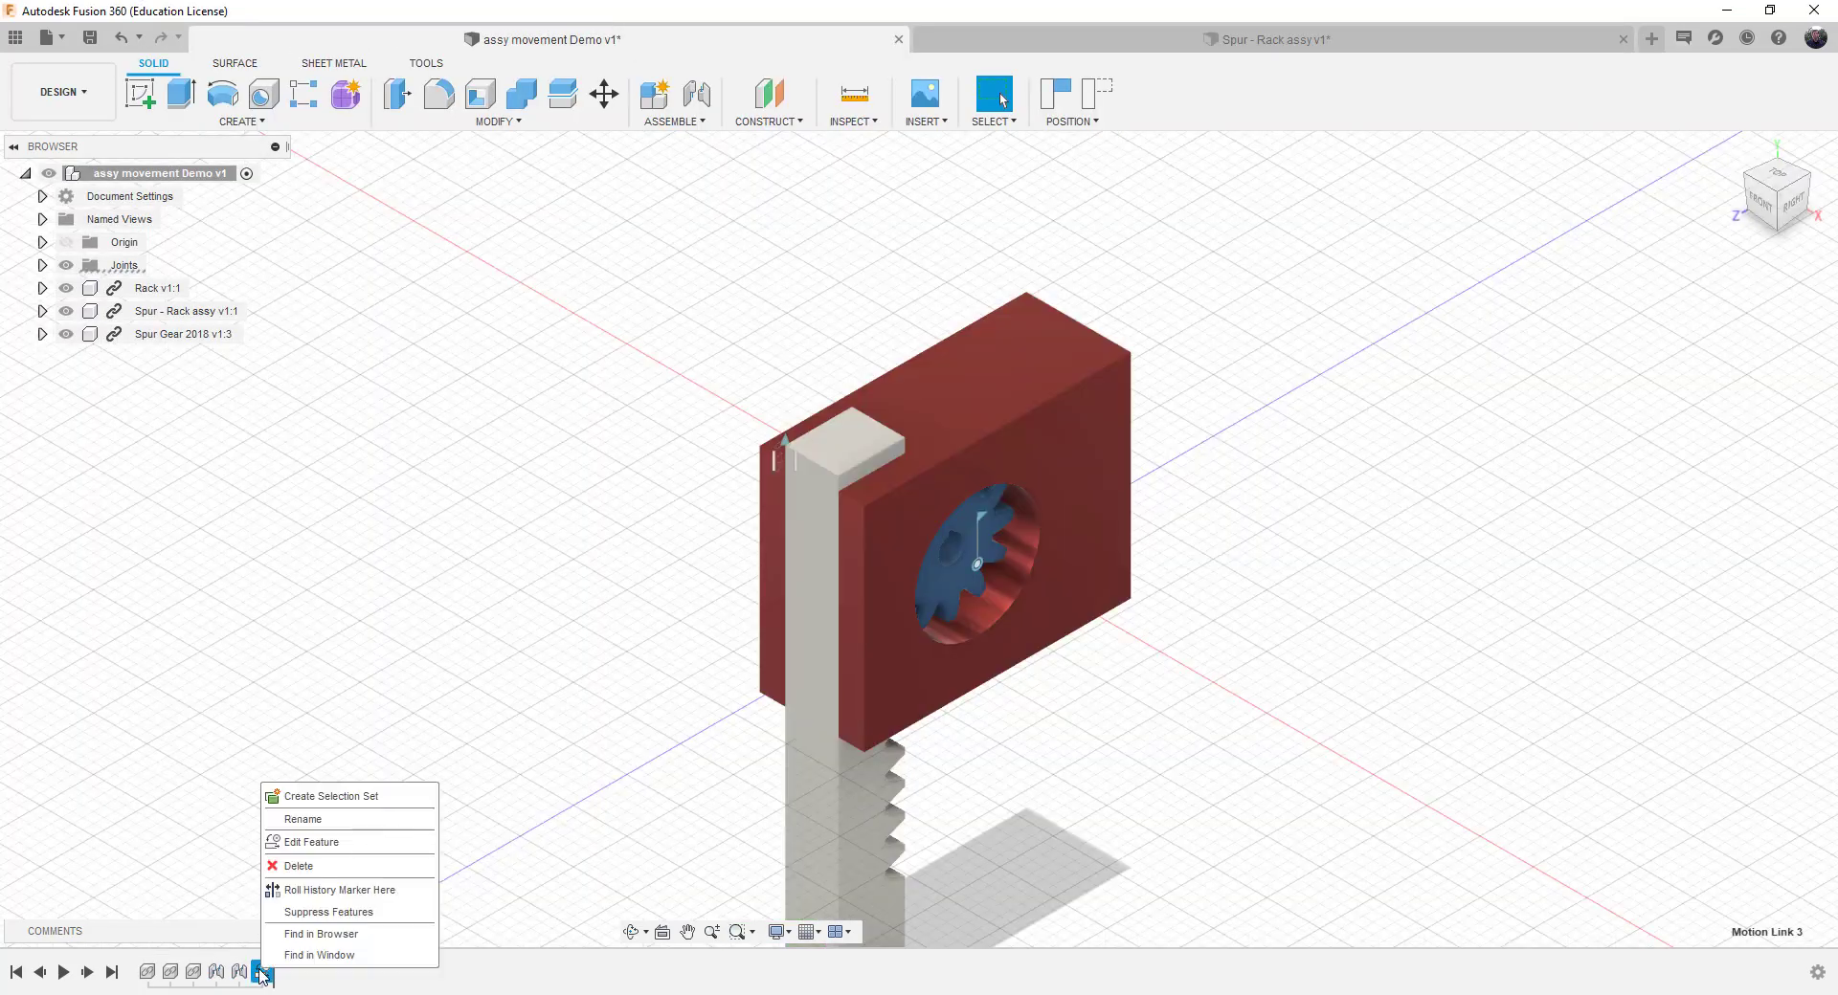
{"action": "left_click", "coordinate": [287, 842]}
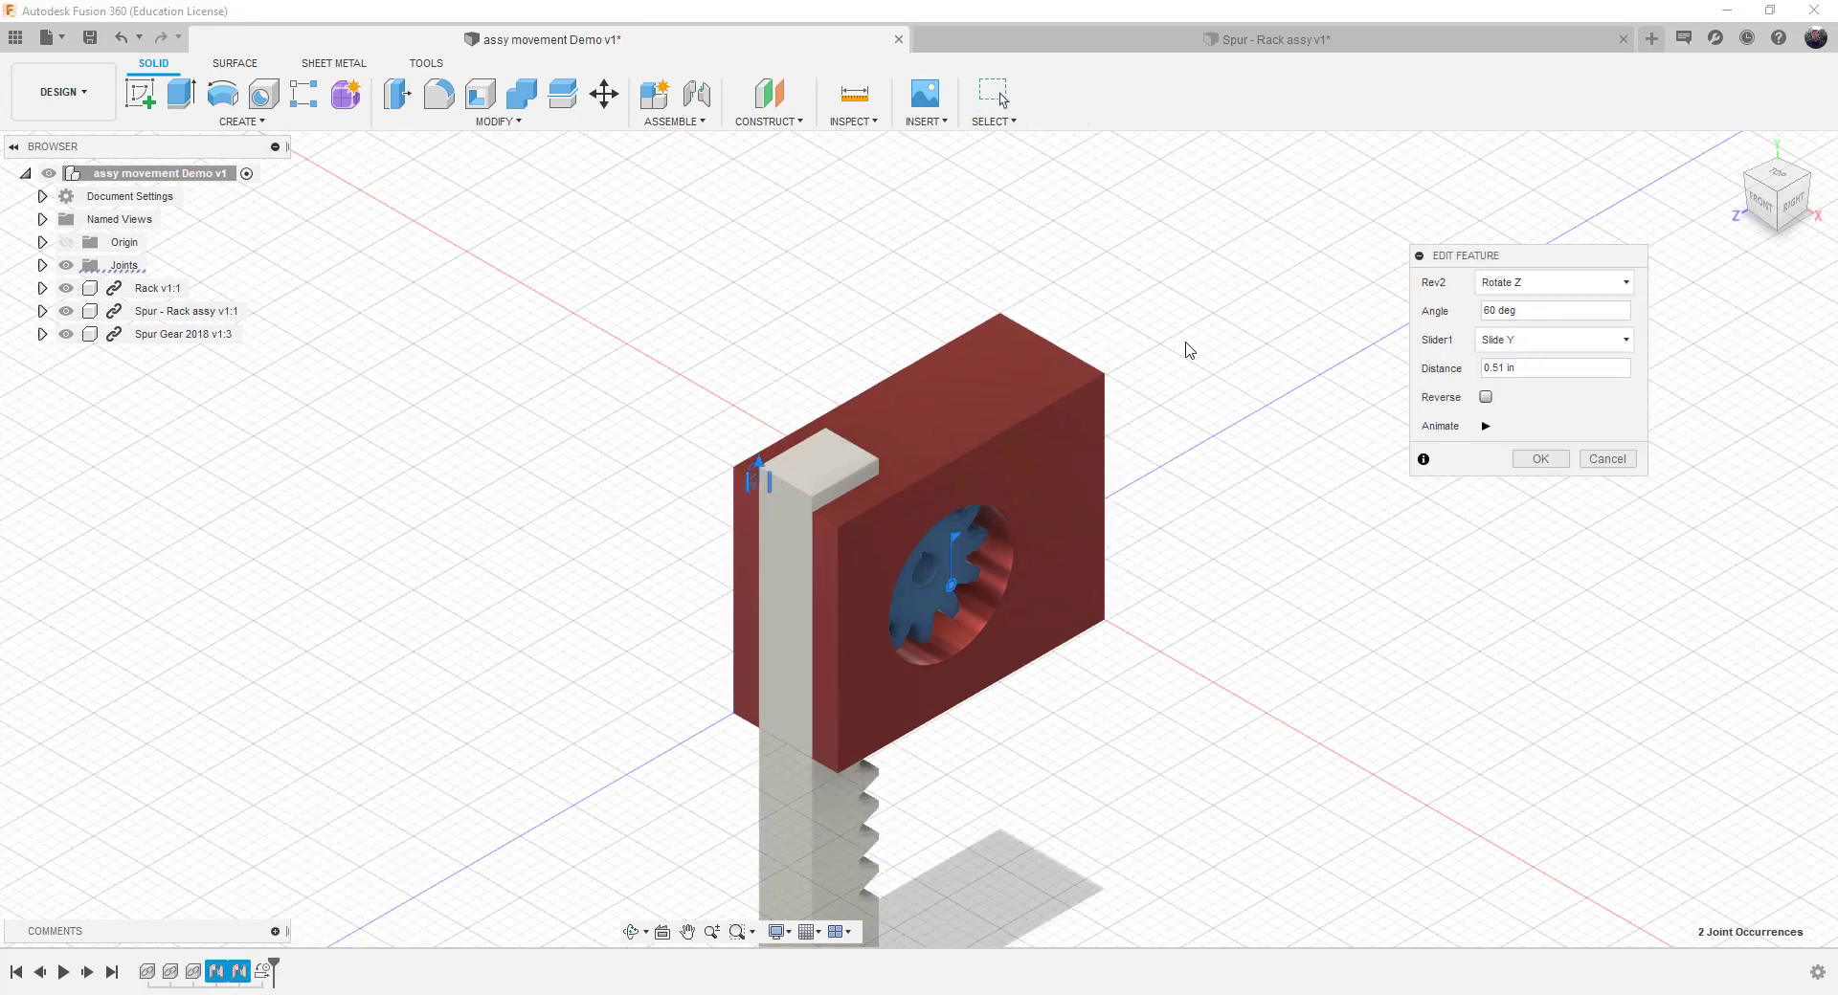
{"action": "left_click", "coordinate": [1068, 44]}
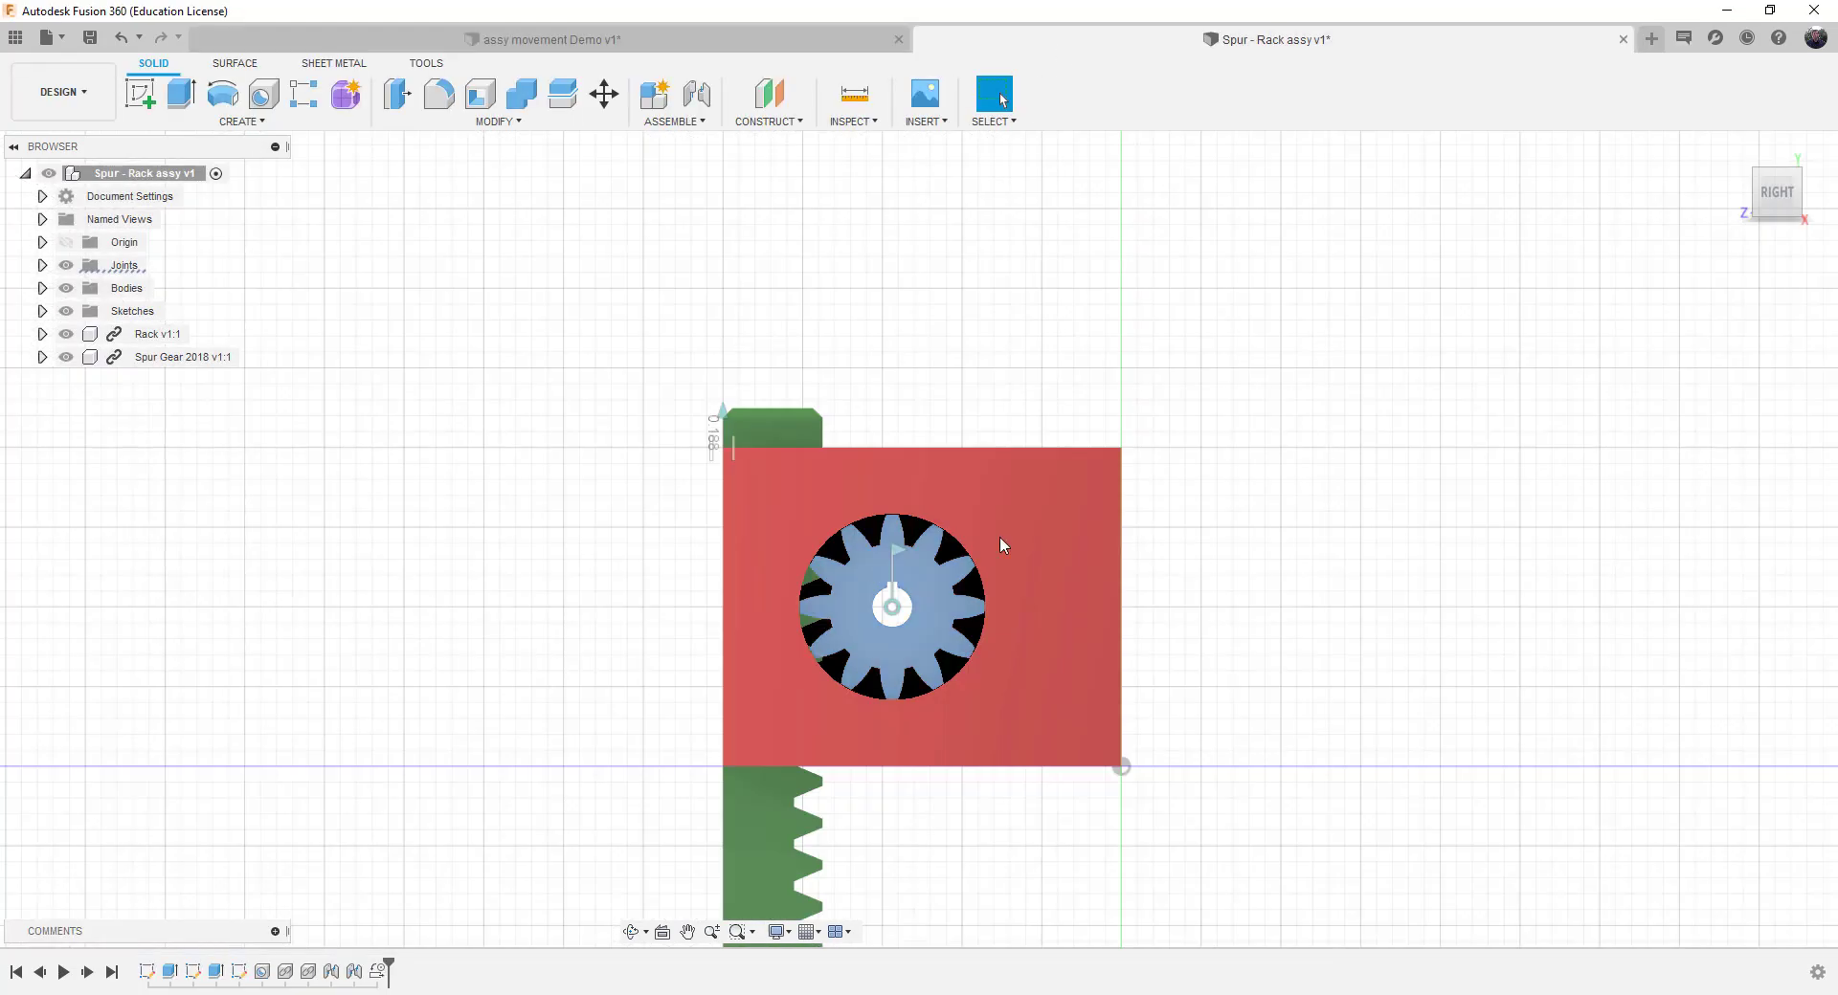
Reopen the motion link, preview 60 deg per 0.51 in of slide, and apply it.
{"action": "right_click", "coordinate": [377, 974]}
{"action": "left_click", "coordinate": [421, 843]}
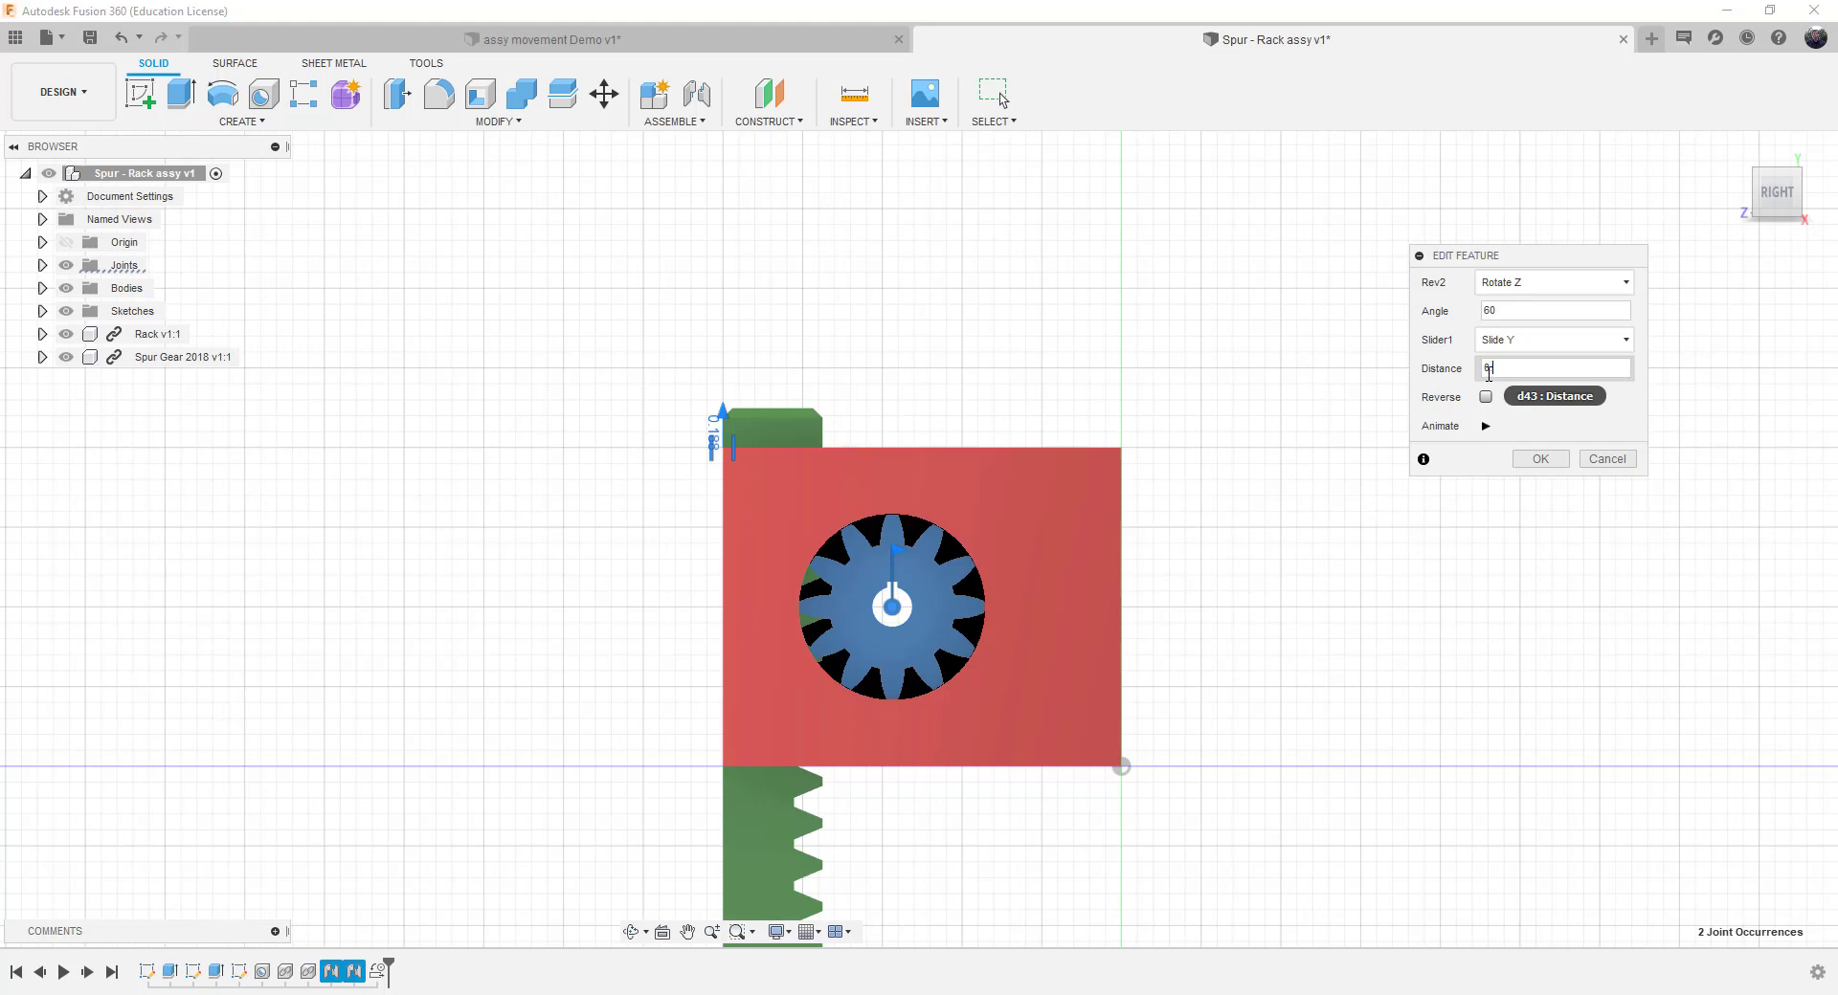
{"action": "left_click", "coordinate": [1486, 426]}
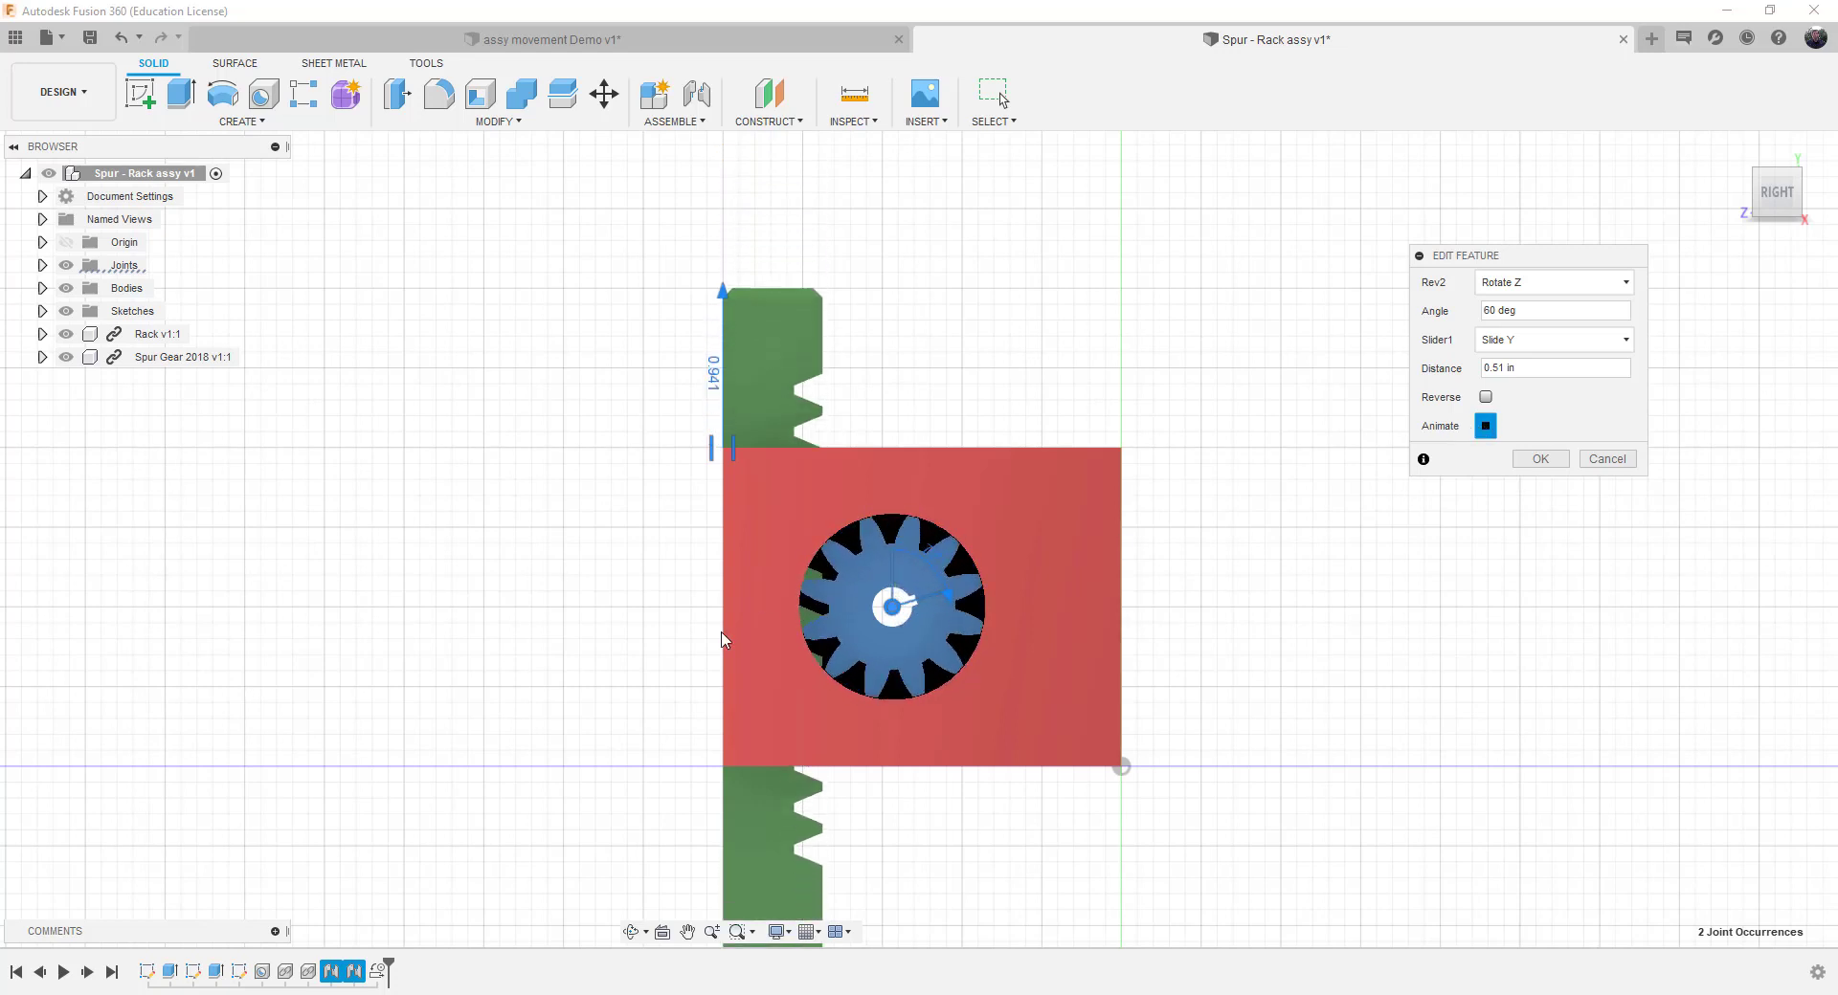
{"action": "left_click", "coordinate": [1486, 427]}
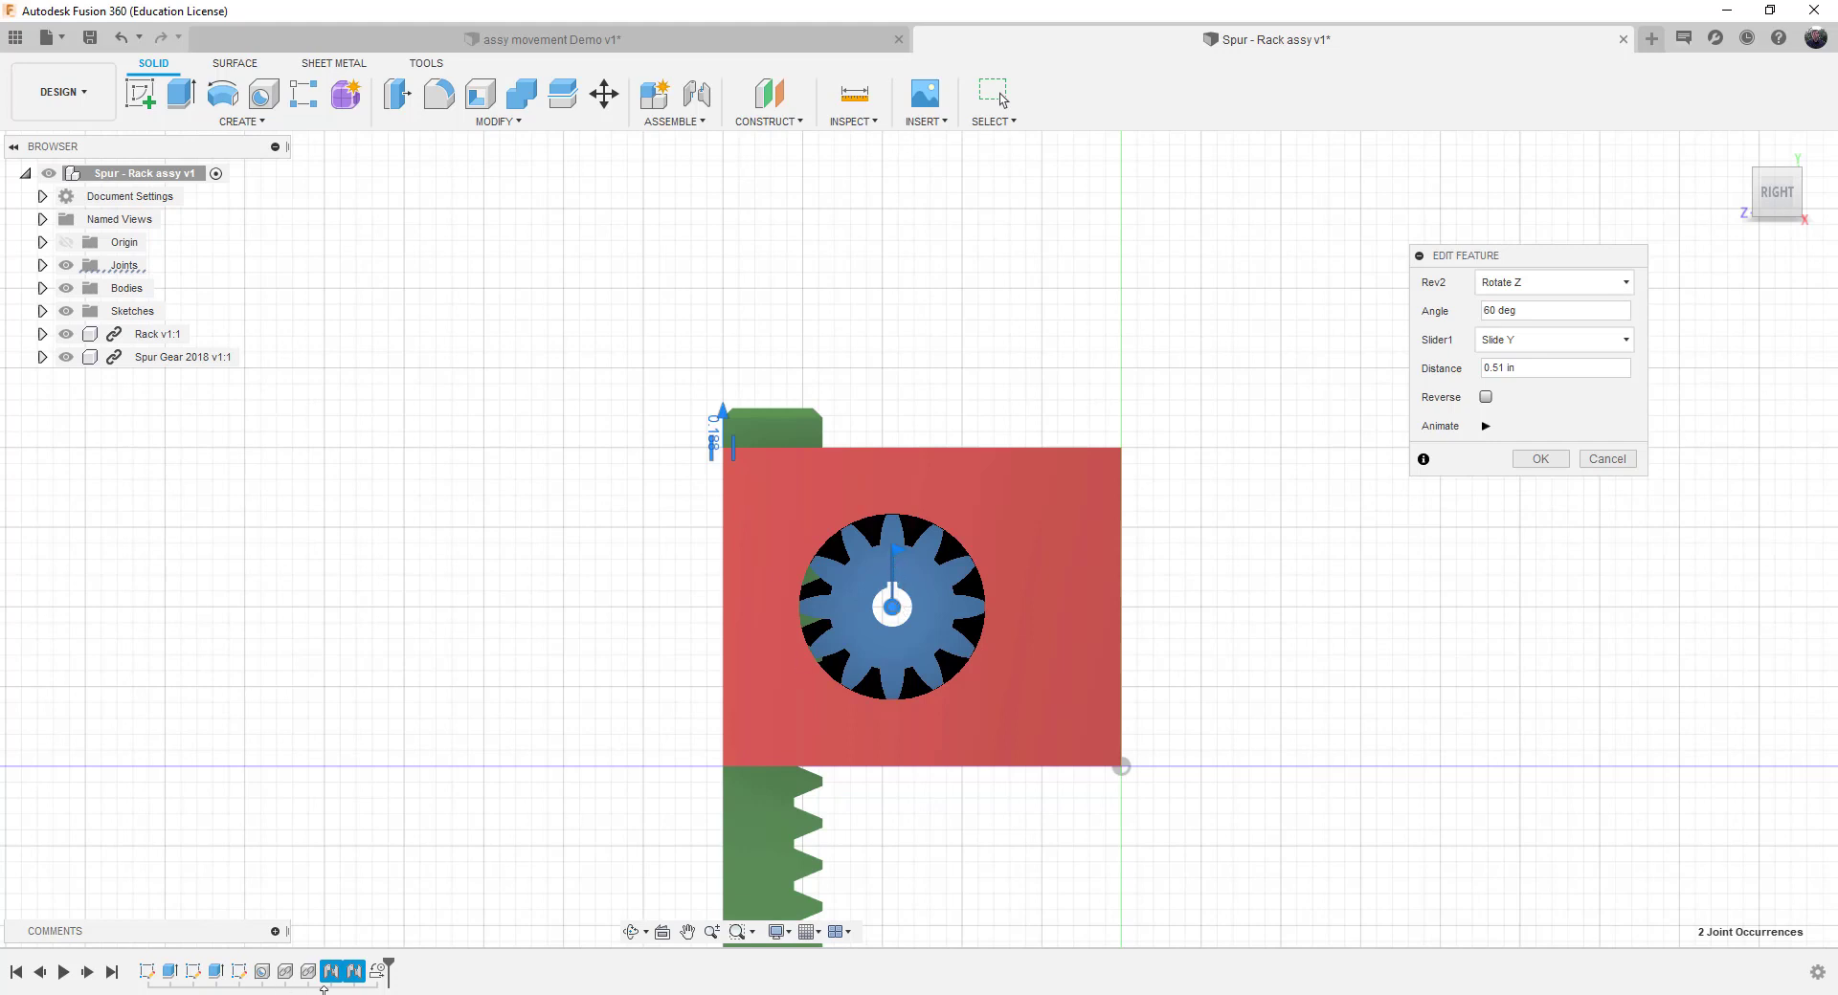
{"action": "left_click", "coordinate": [1543, 459]}
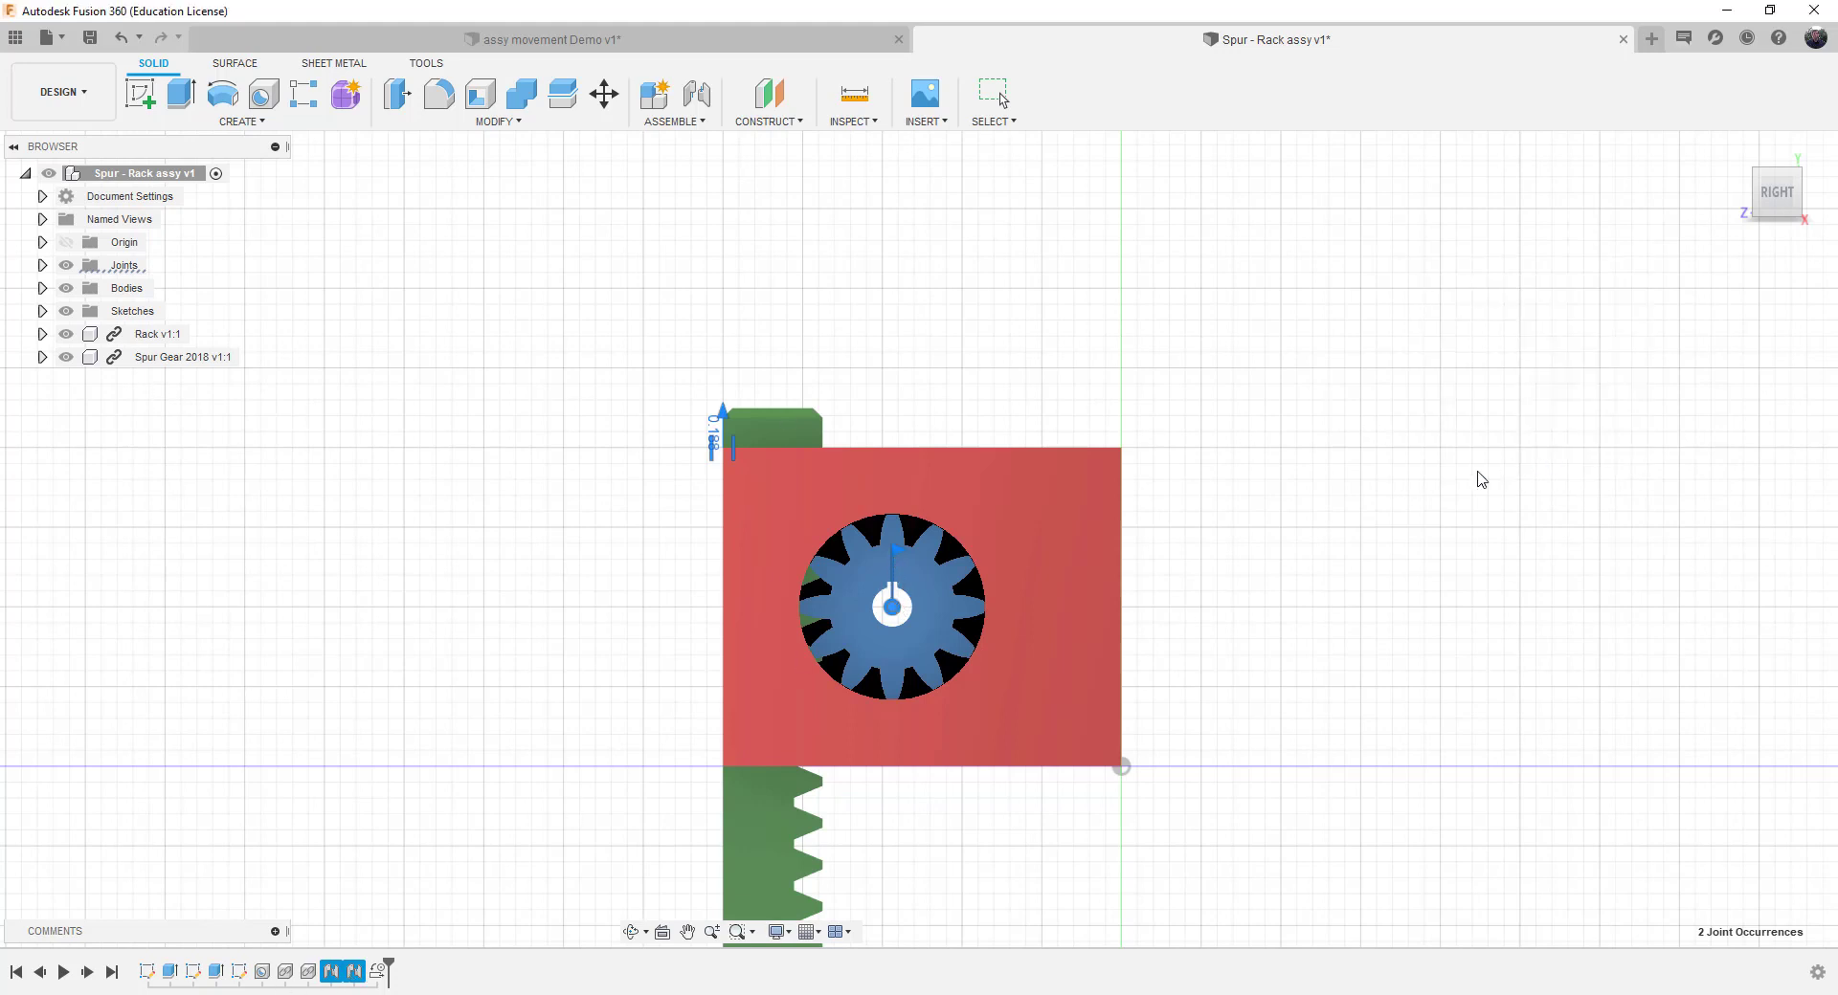
Raise the slider joint's Minimum limit to 0.25 in, then drag the gear to check the rack follows.
{"action": "right_click", "coordinate": [333, 975]}
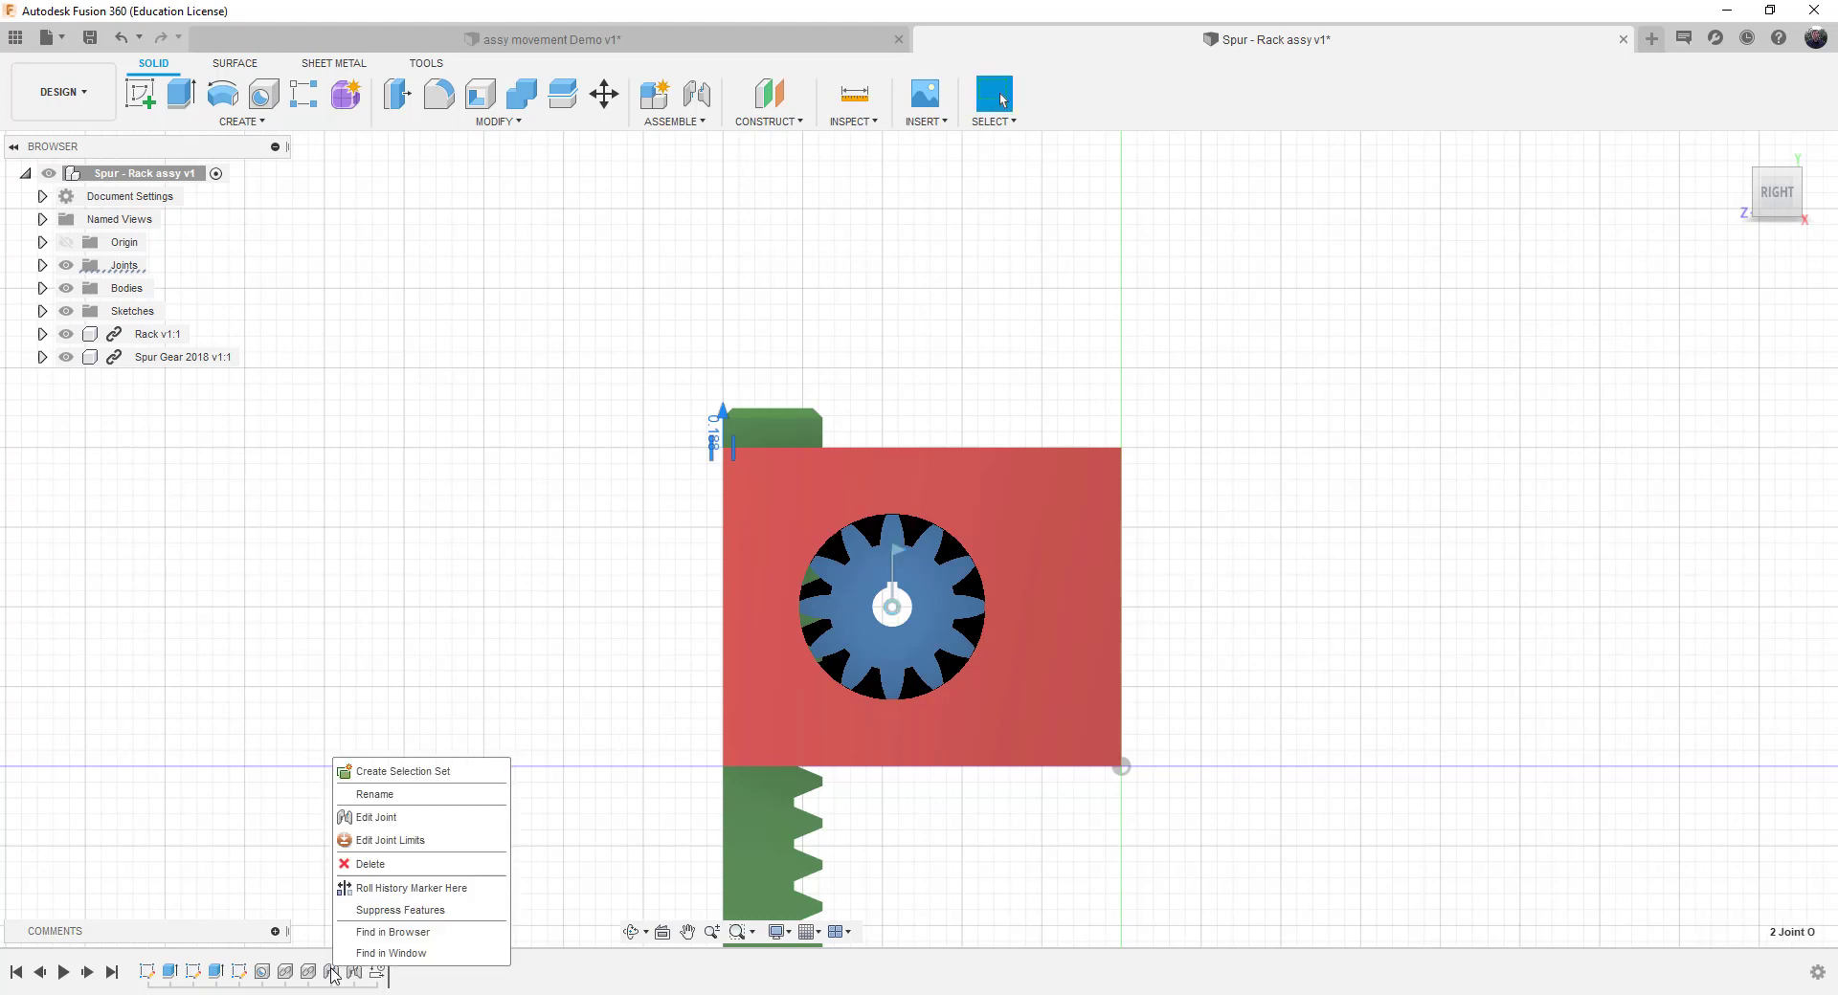
{"action": "left_click", "coordinate": [390, 842]}
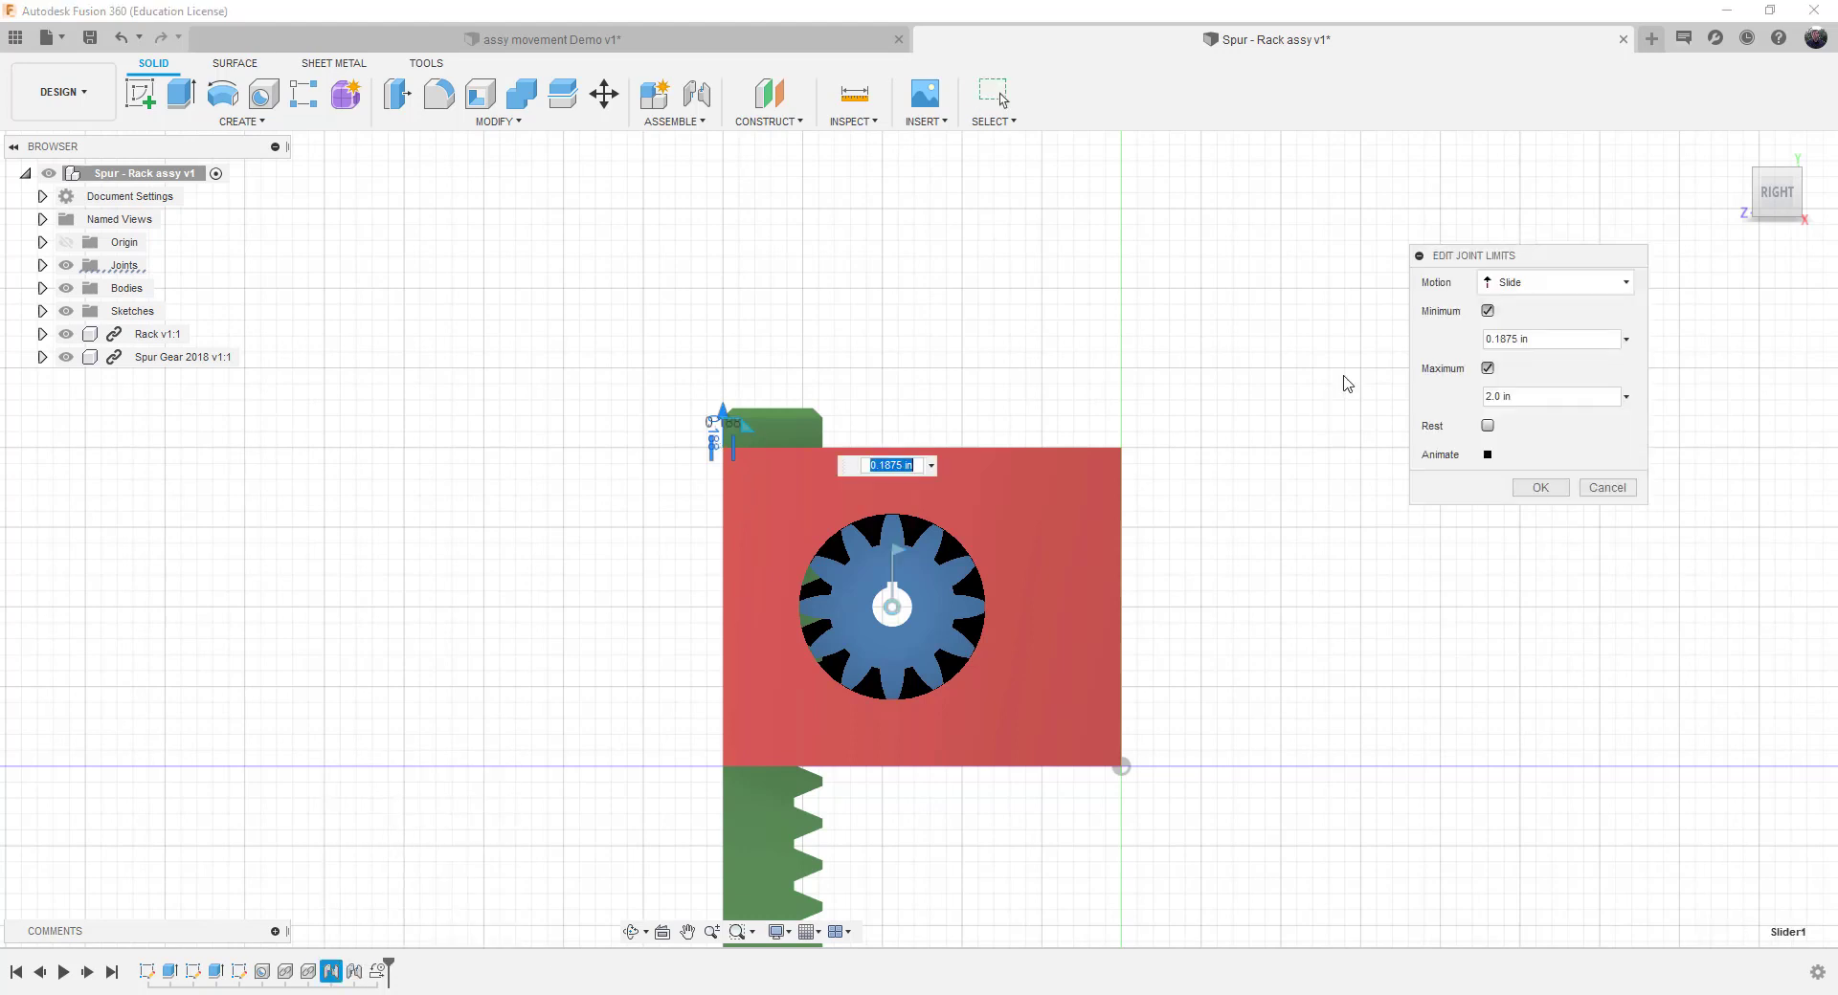
{"action": "left_click_drag", "start_coordinate": [1540, 335], "coordinate": [1468, 338]}
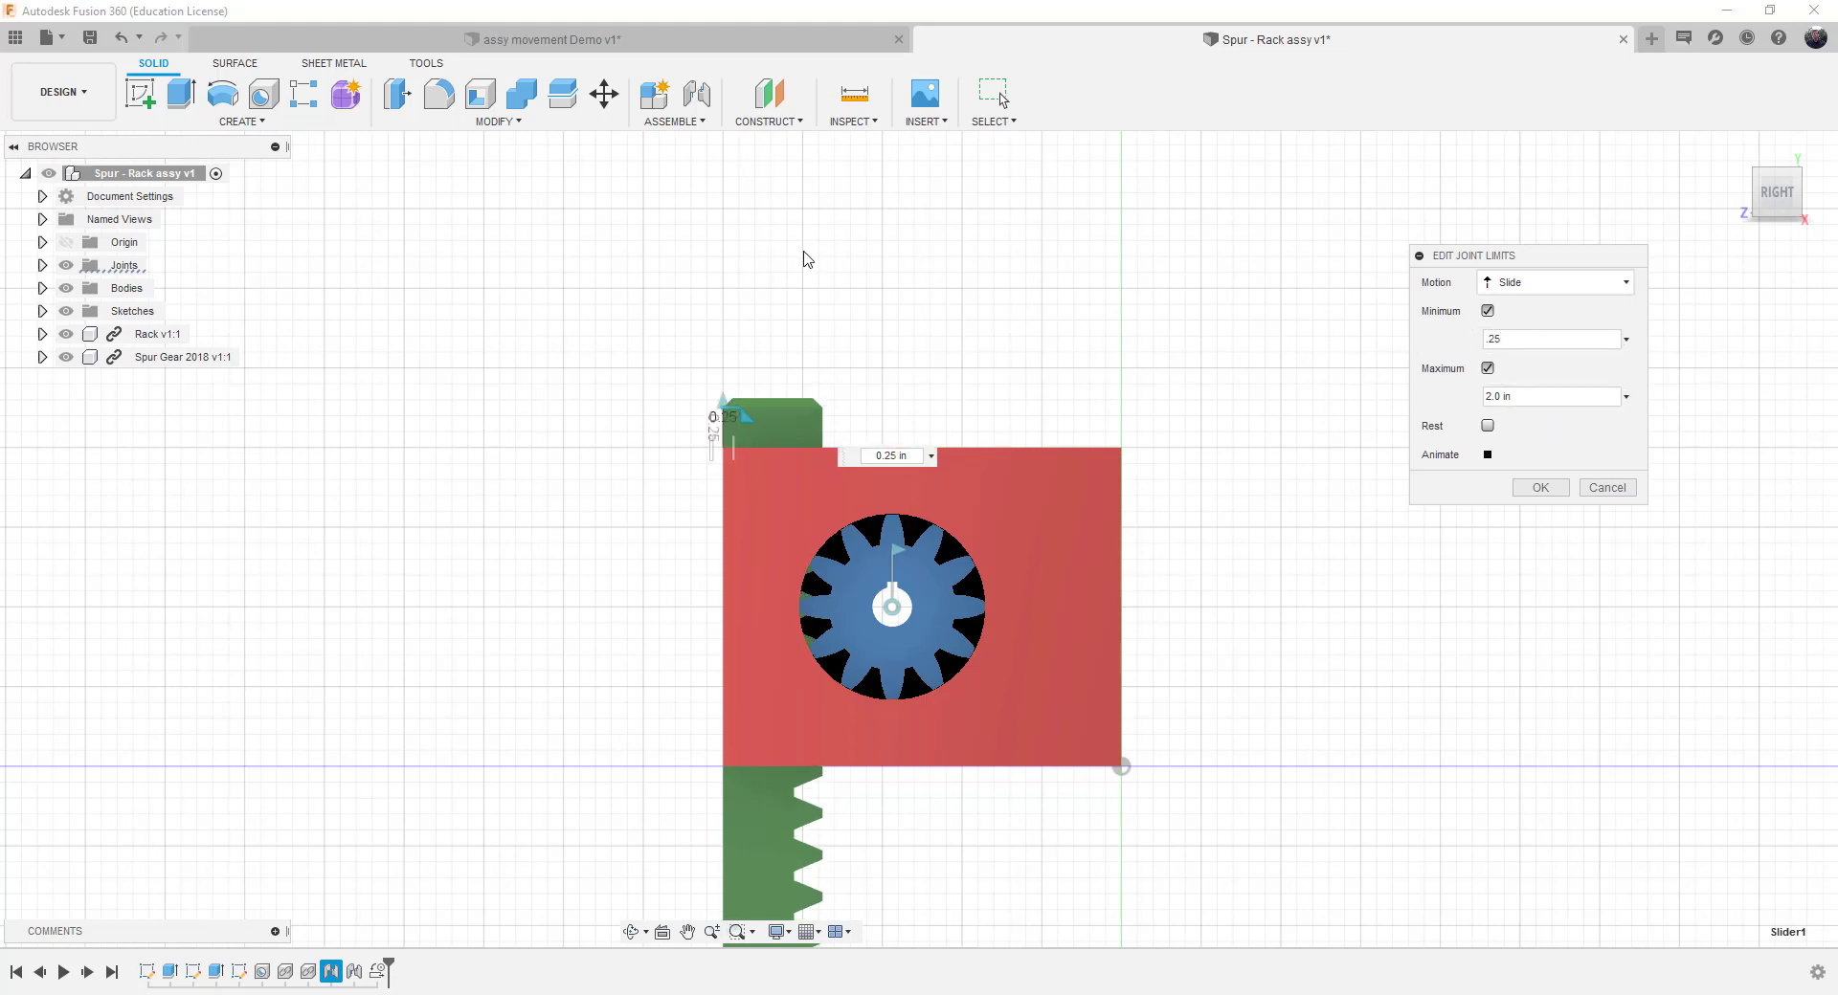
{"action": "left_click", "coordinate": [1543, 488]}
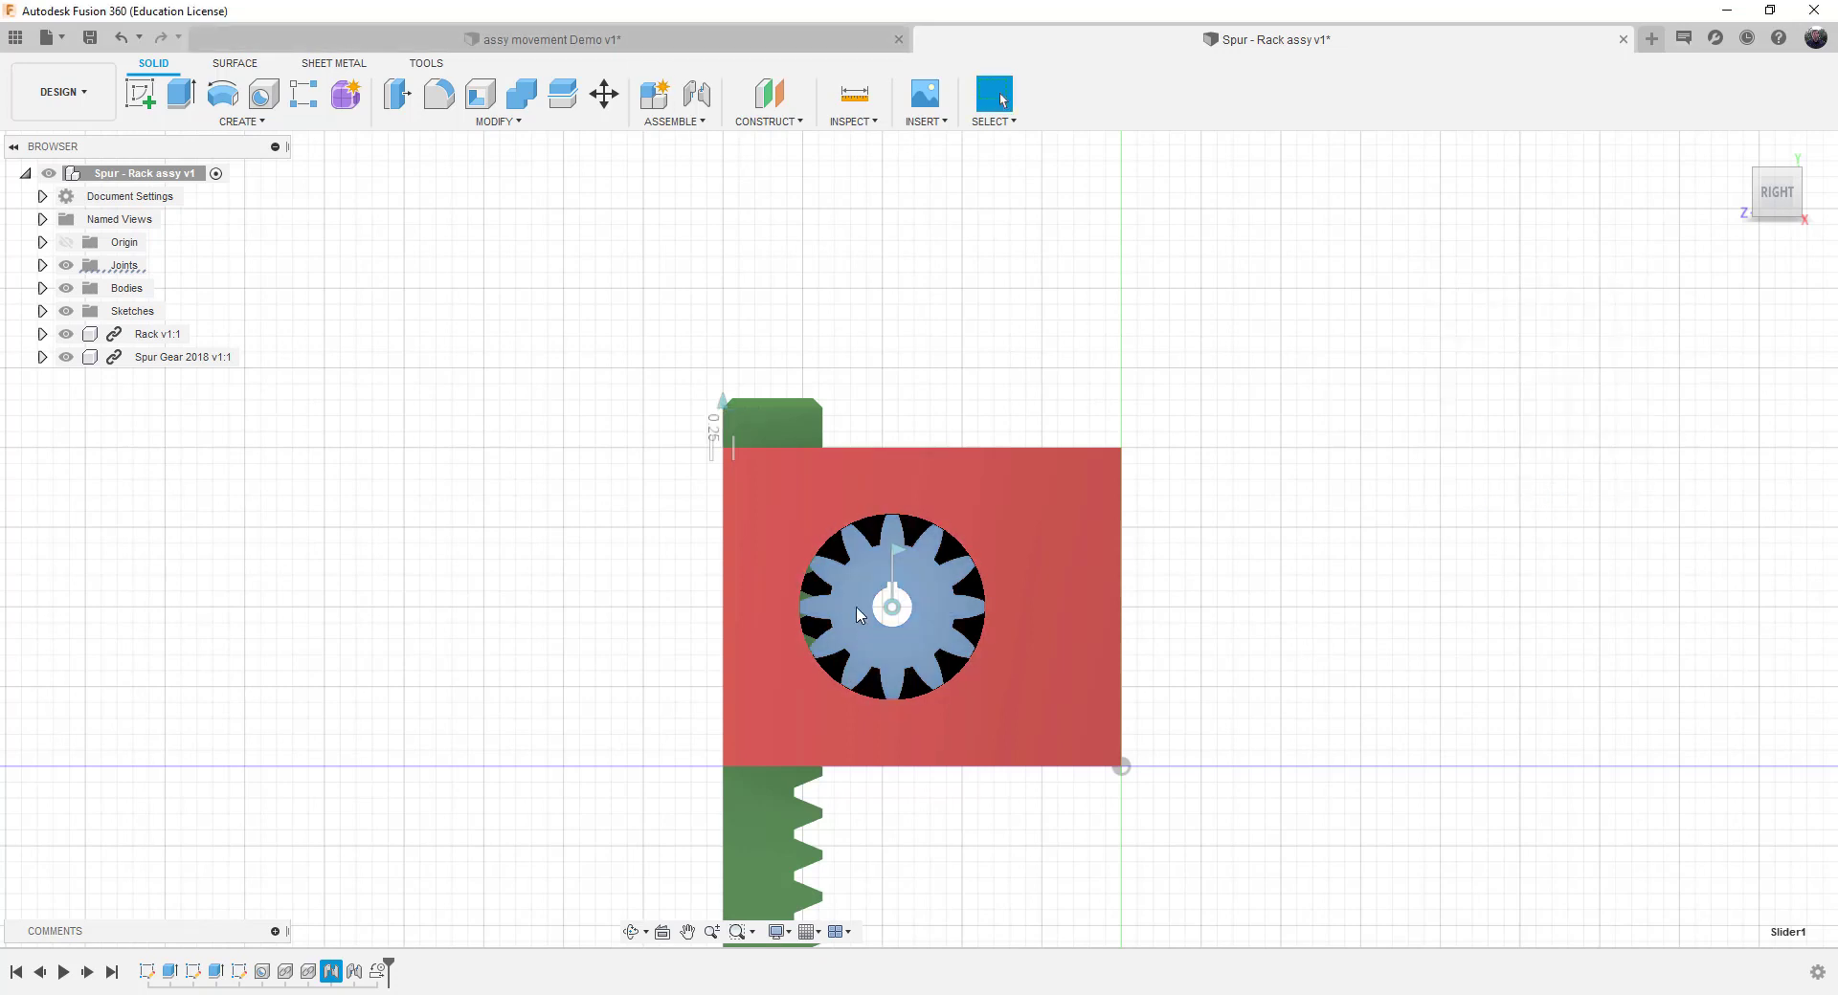
{"action": "left_click_drag", "start_coordinate": [816, 607], "coordinate": [348, 939]}
{"action": "right_click", "coordinate": [332, 973]}
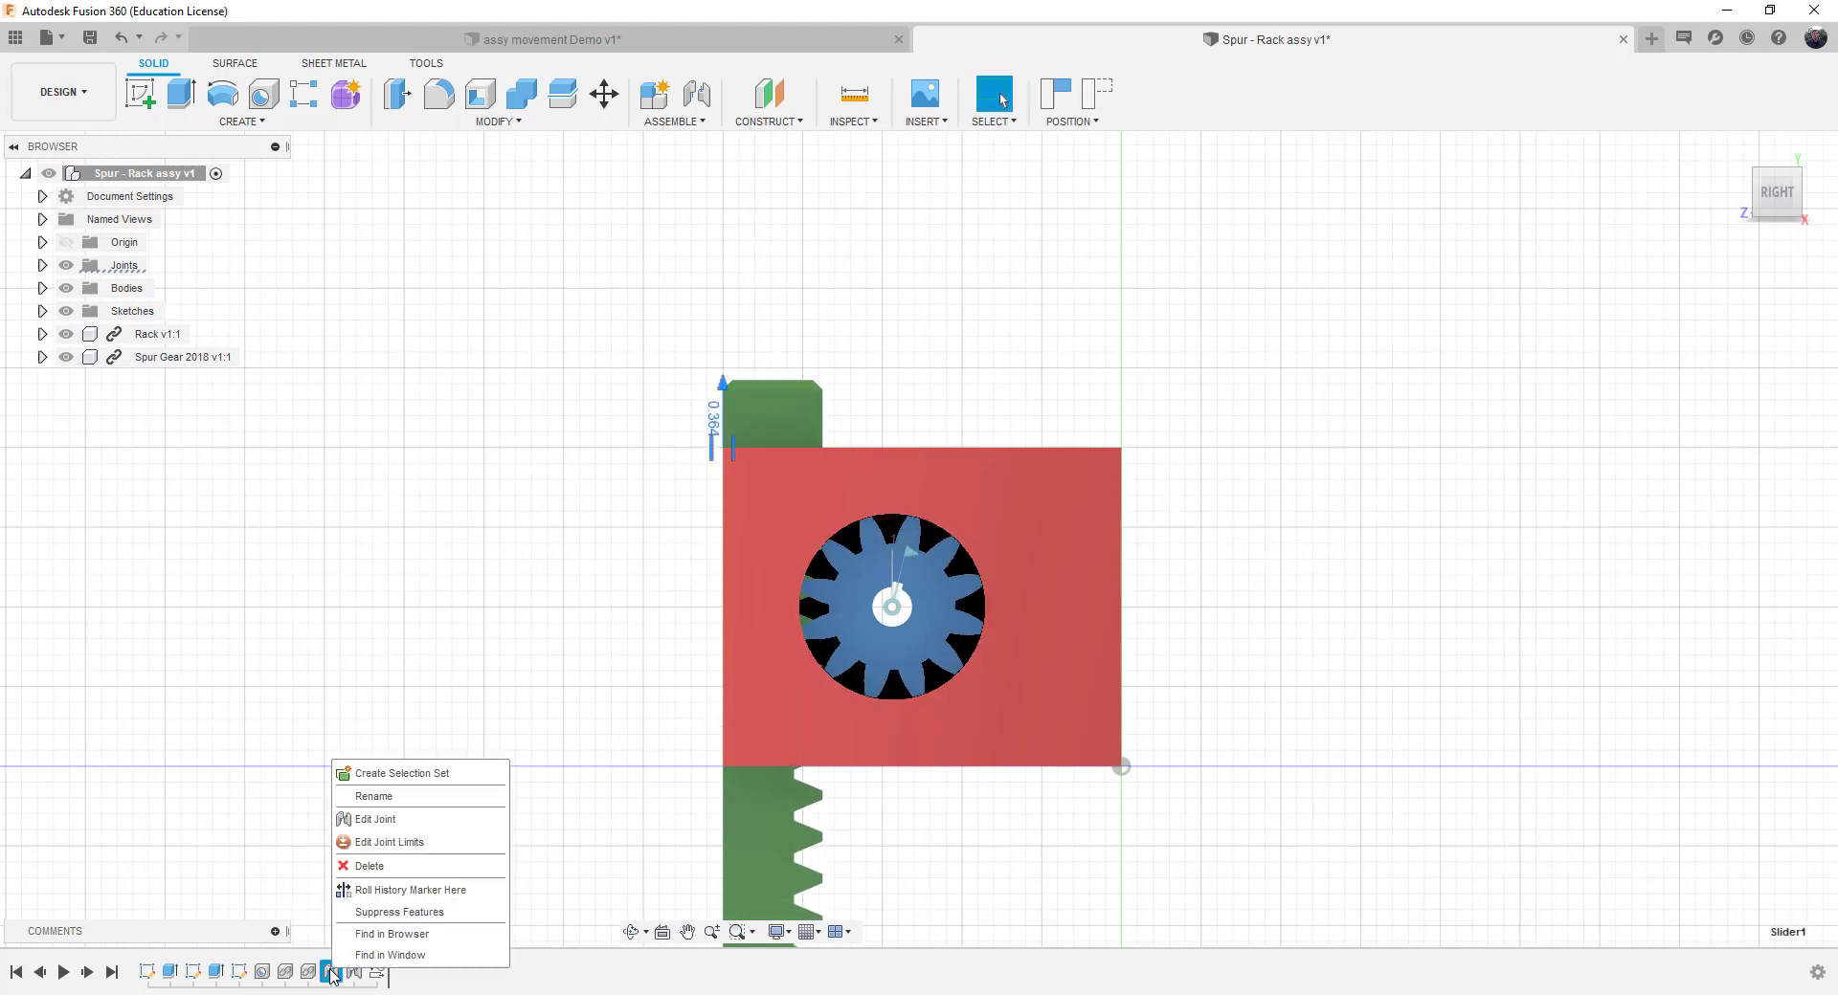
{"action": "left_click", "coordinate": [419, 912]}
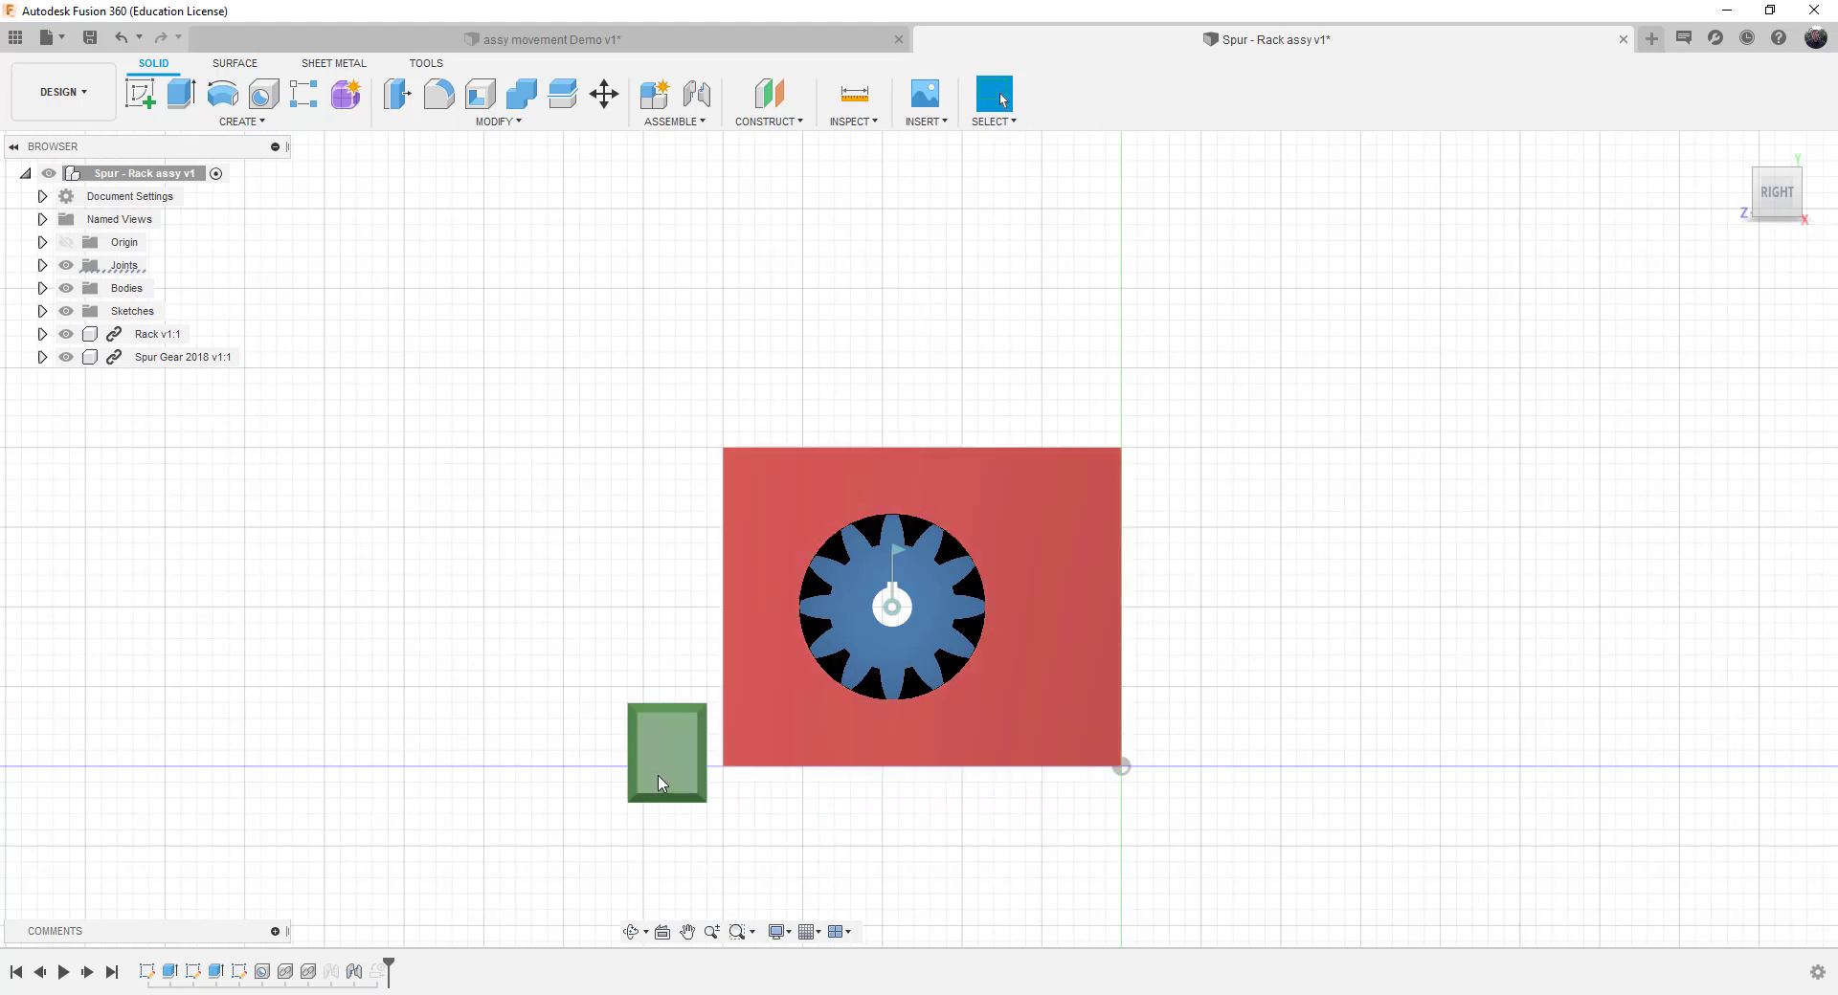
{"action": "left_click_drag", "start_coordinate": [824, 622], "coordinate": [837, 612]}
{"action": "right_click", "coordinate": [330, 973]}
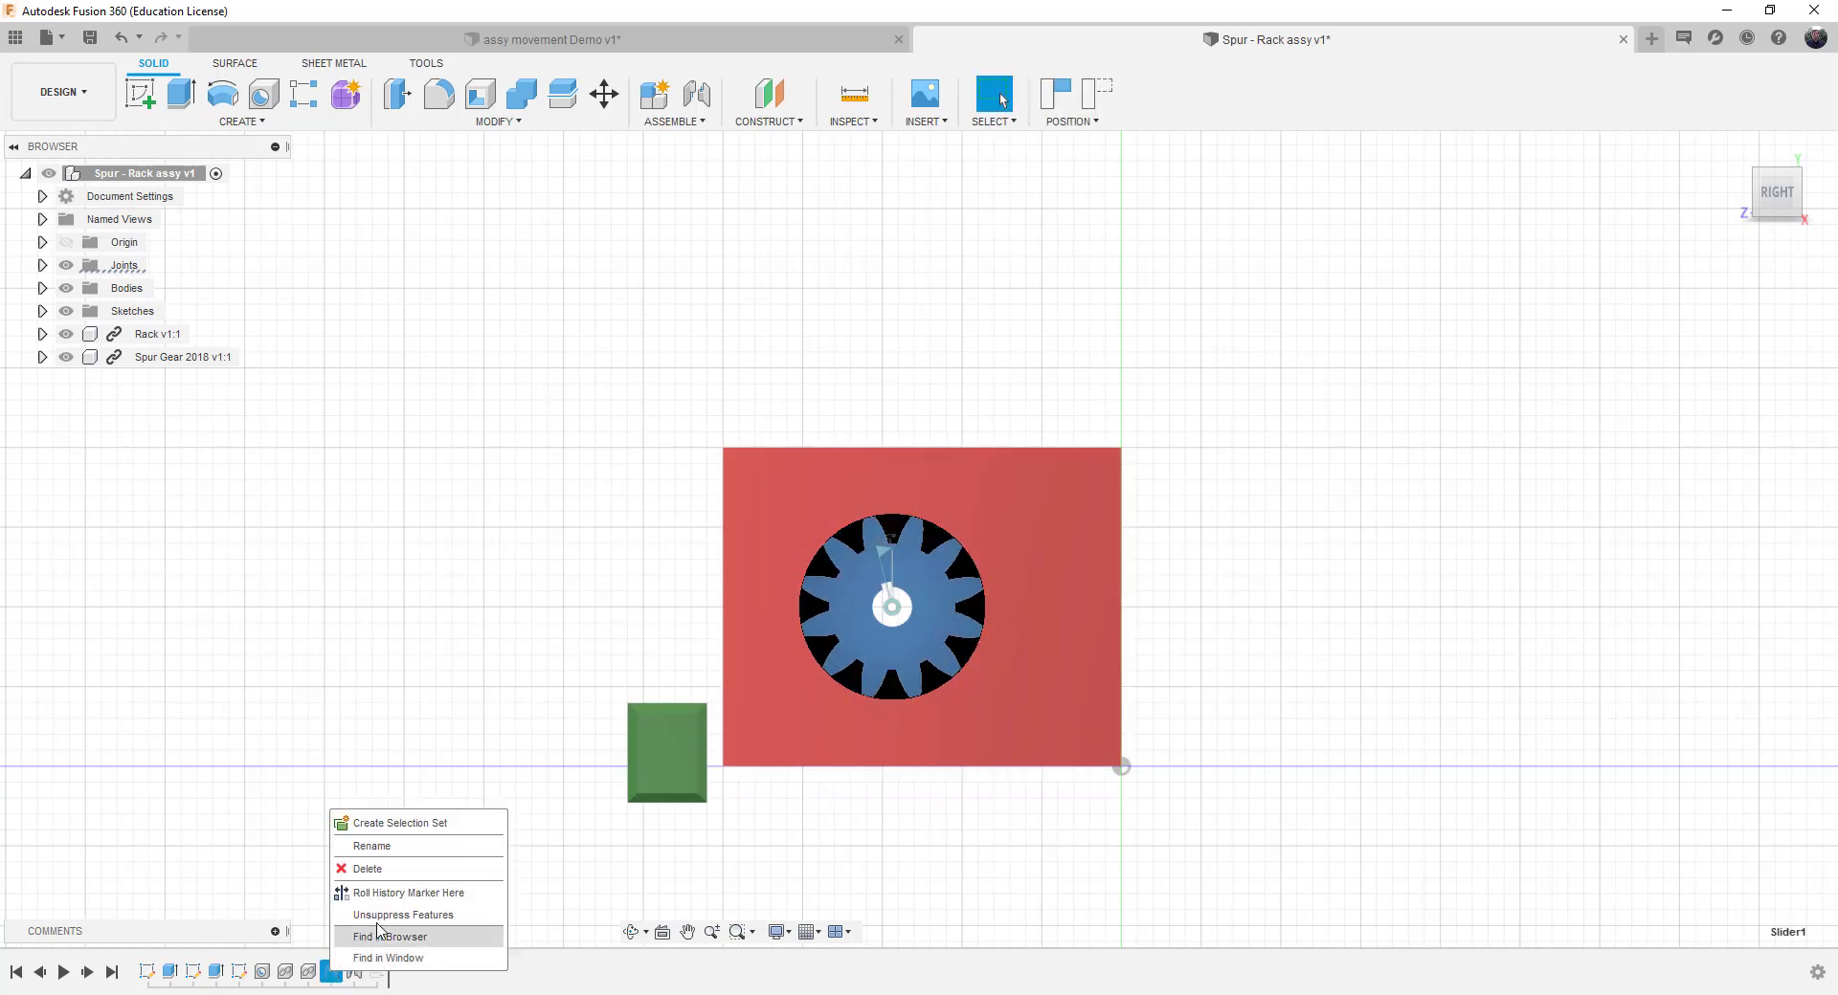
{"action": "left_click", "coordinate": [386, 914]}
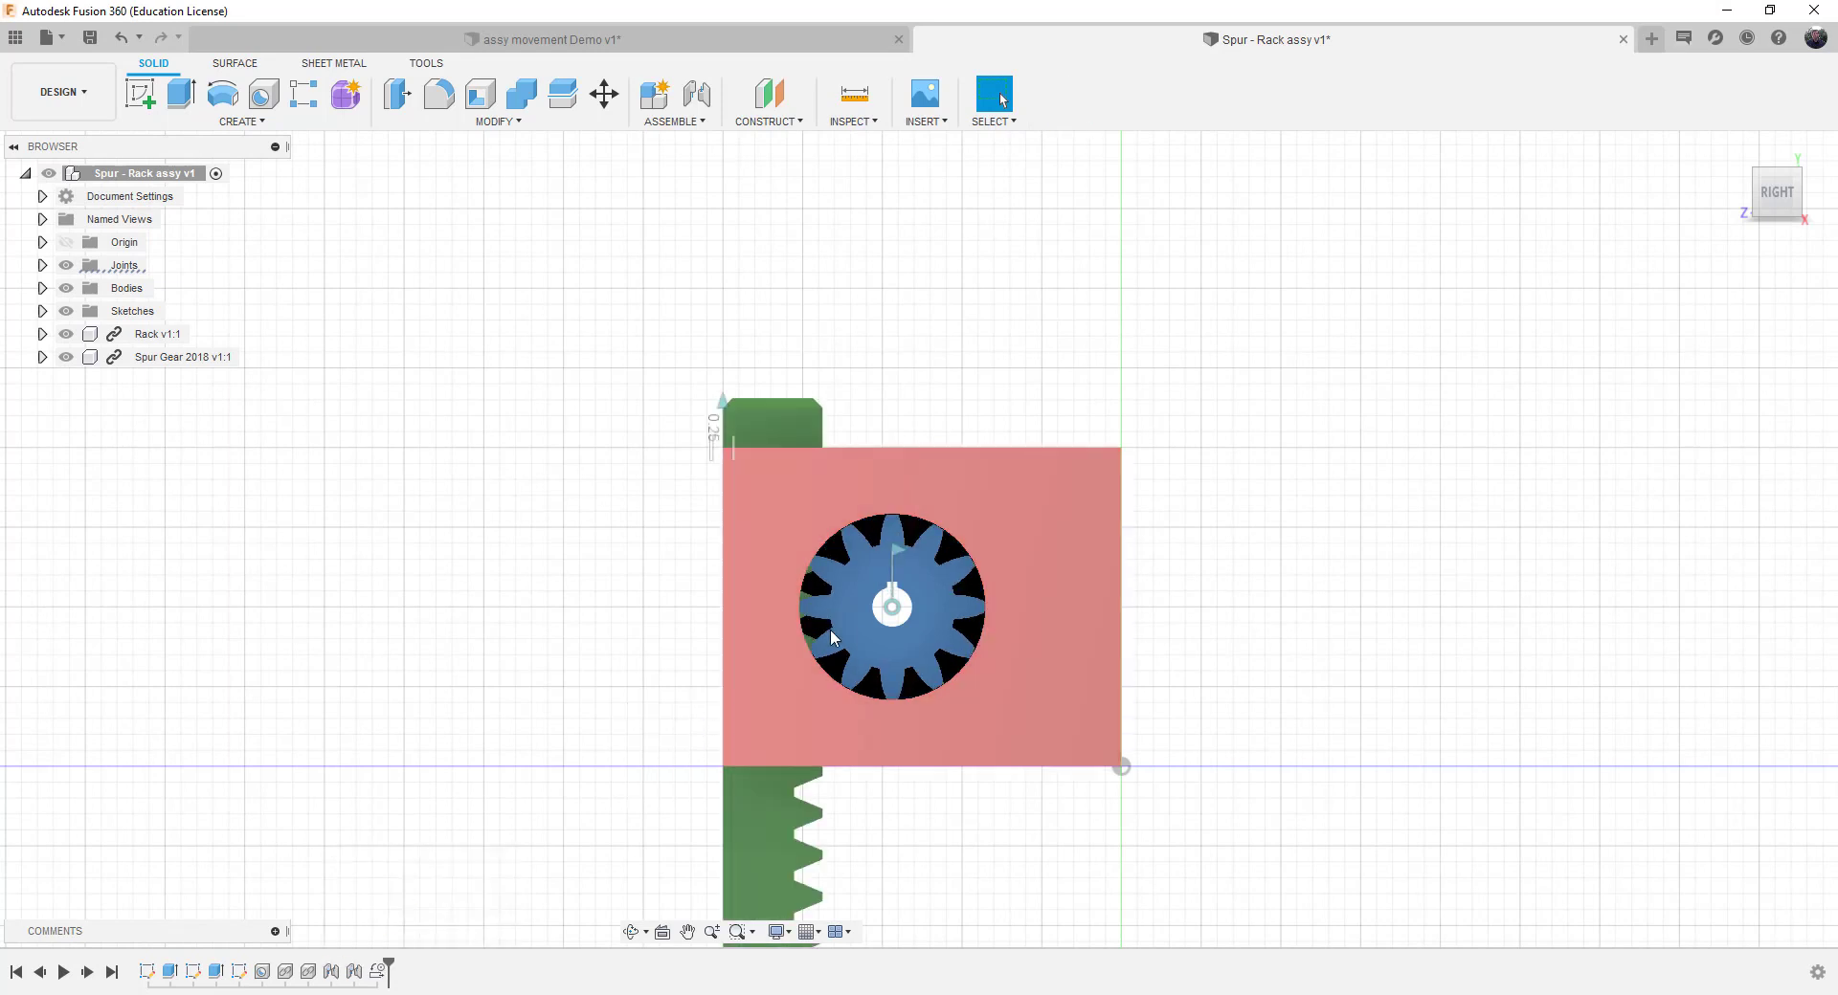
{"action": "left_click_drag", "start_coordinate": [853, 605], "coordinate": [922, 586]}
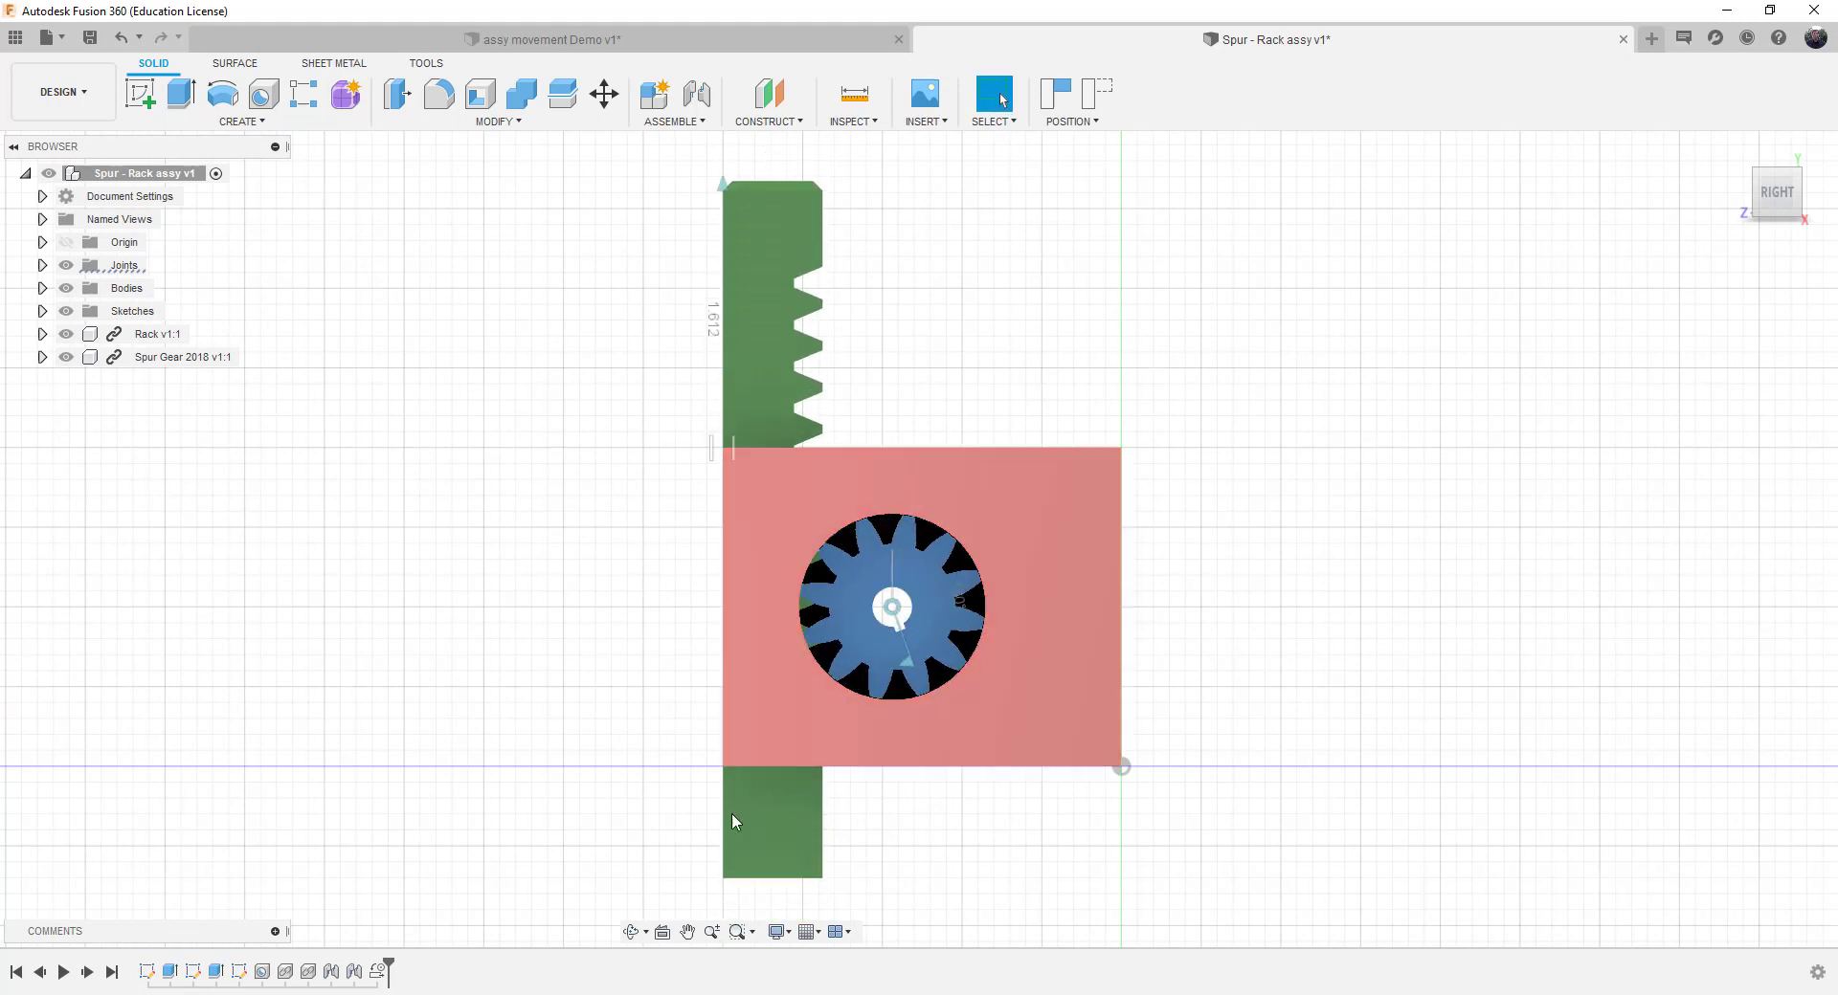
{"action": "right_click", "coordinate": [354, 972]}
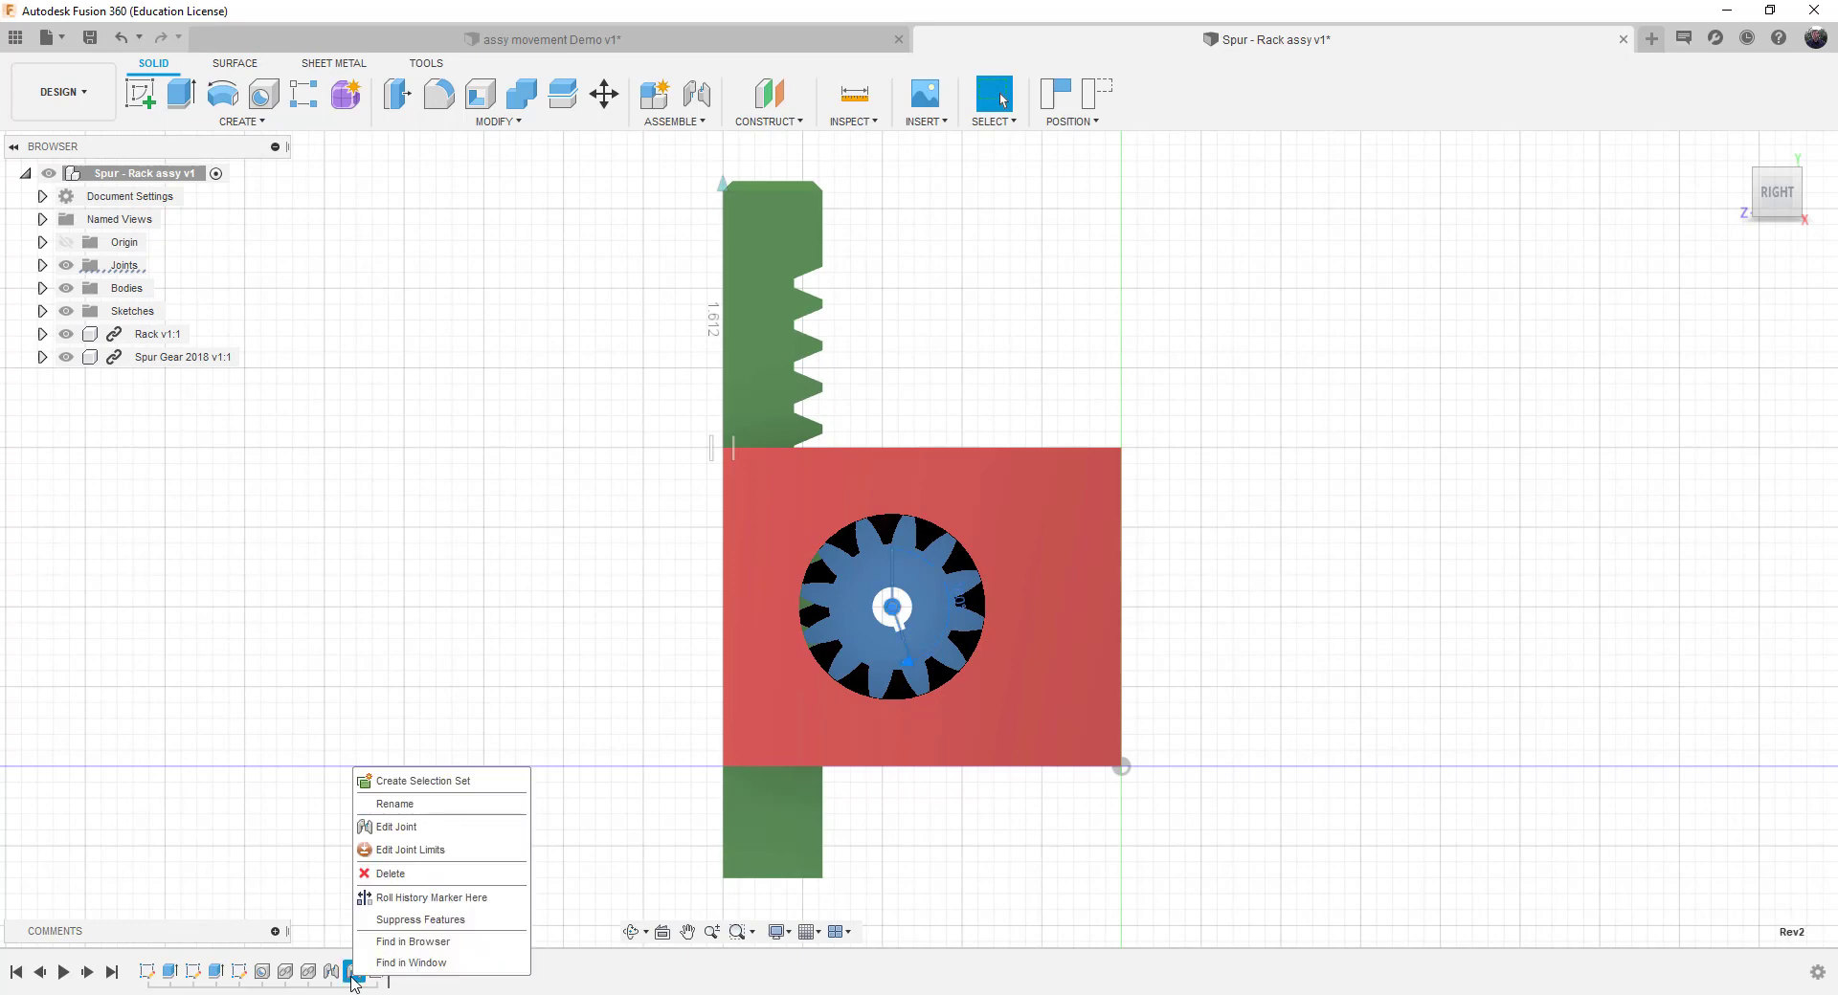
{"action": "left_click", "coordinate": [402, 927]}
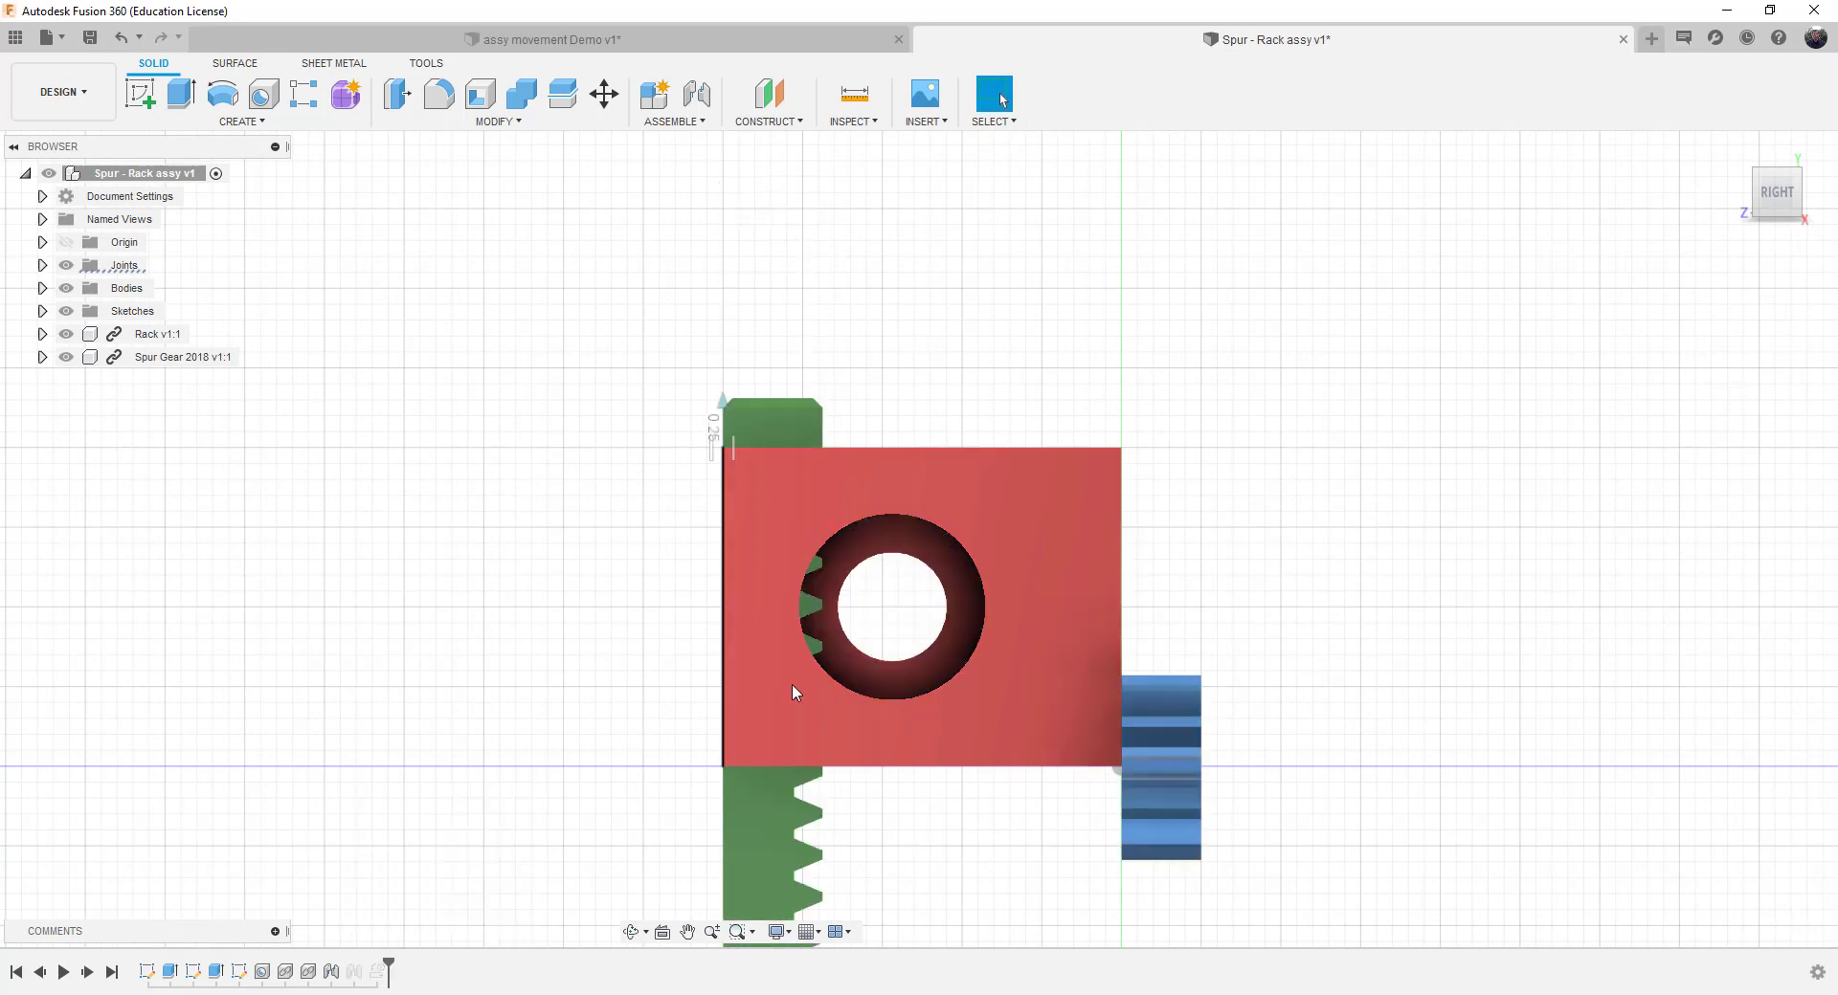
{"action": "left_click_drag", "start_coordinate": [777, 837], "coordinate": [777, 590]}
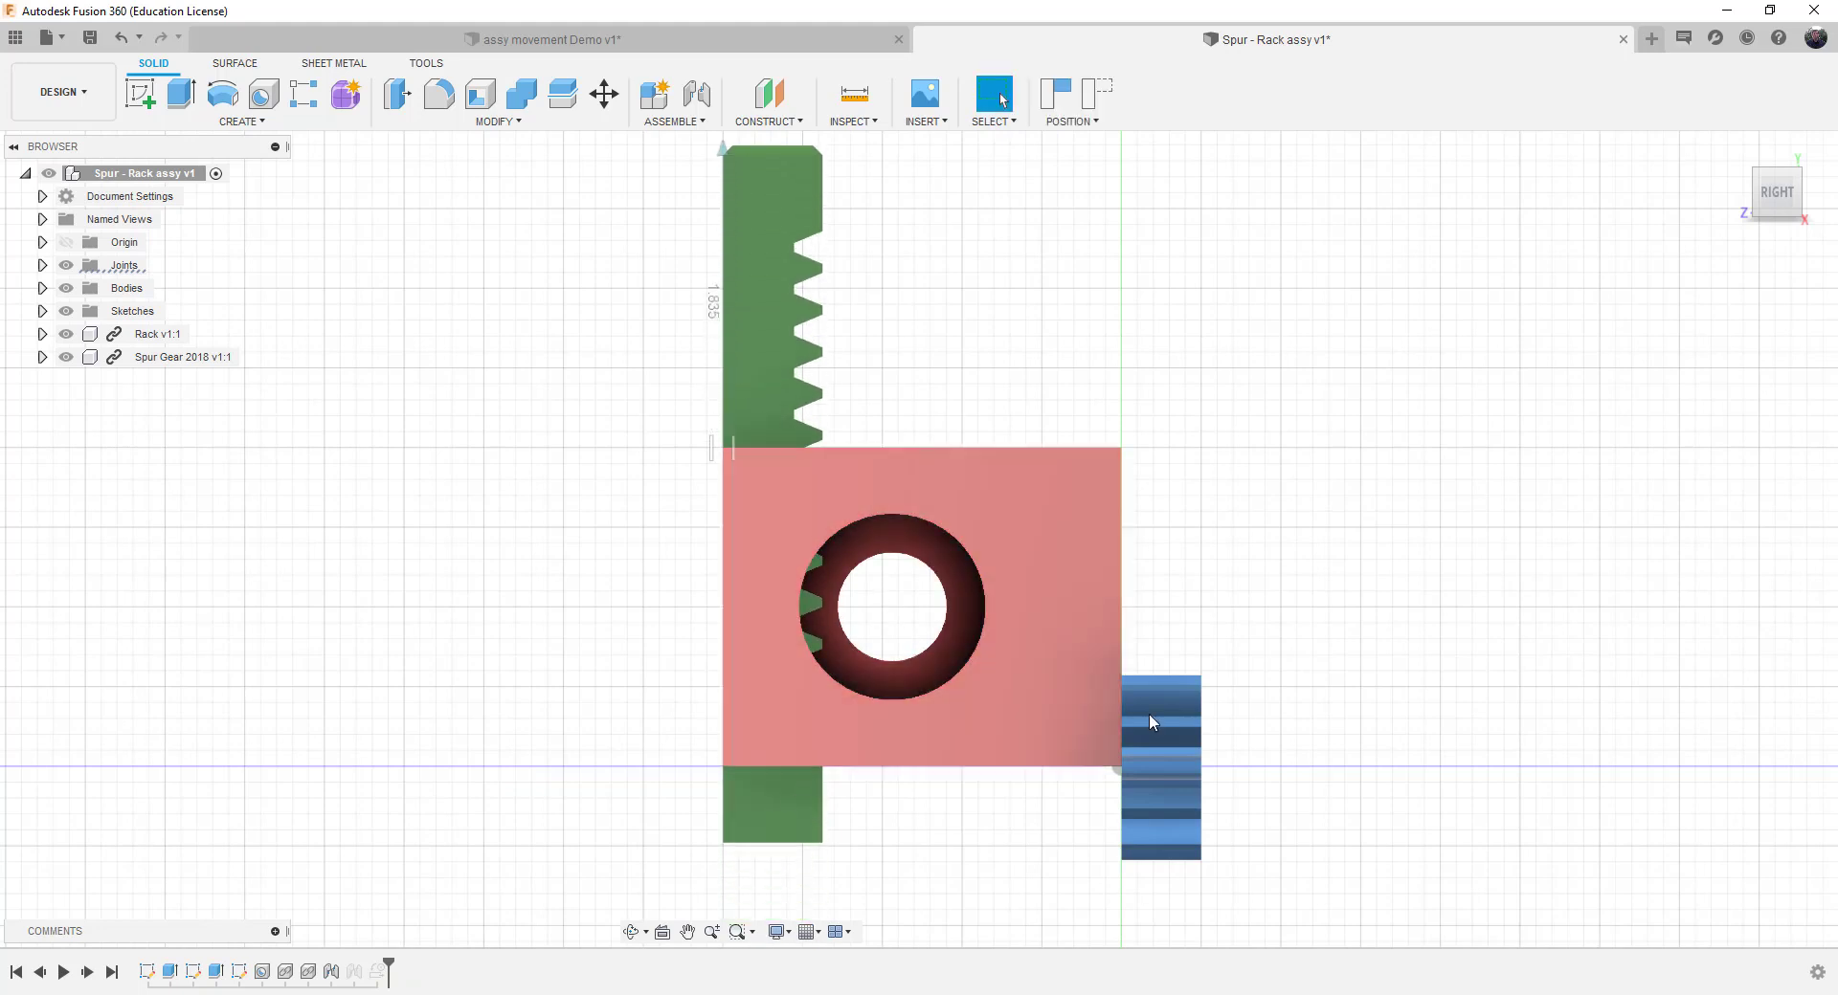
{"action": "right_click", "coordinate": [356, 973]}
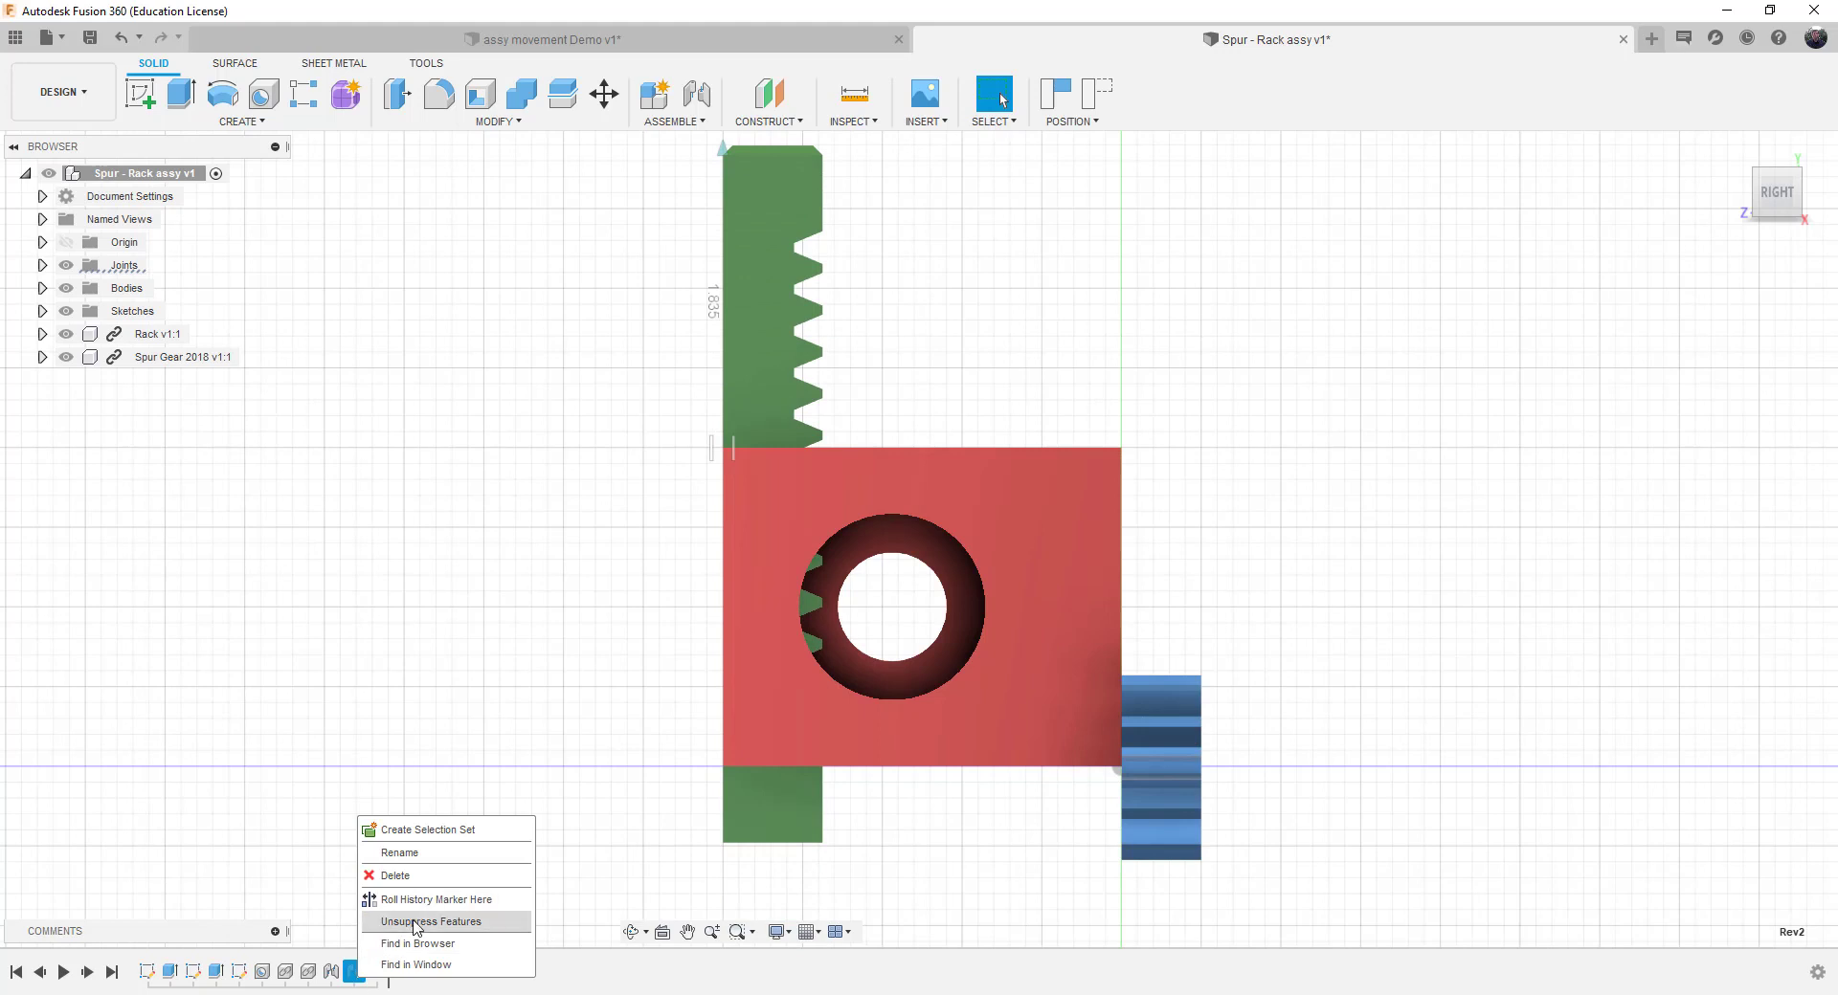
{"action": "left_click", "coordinate": [417, 926]}
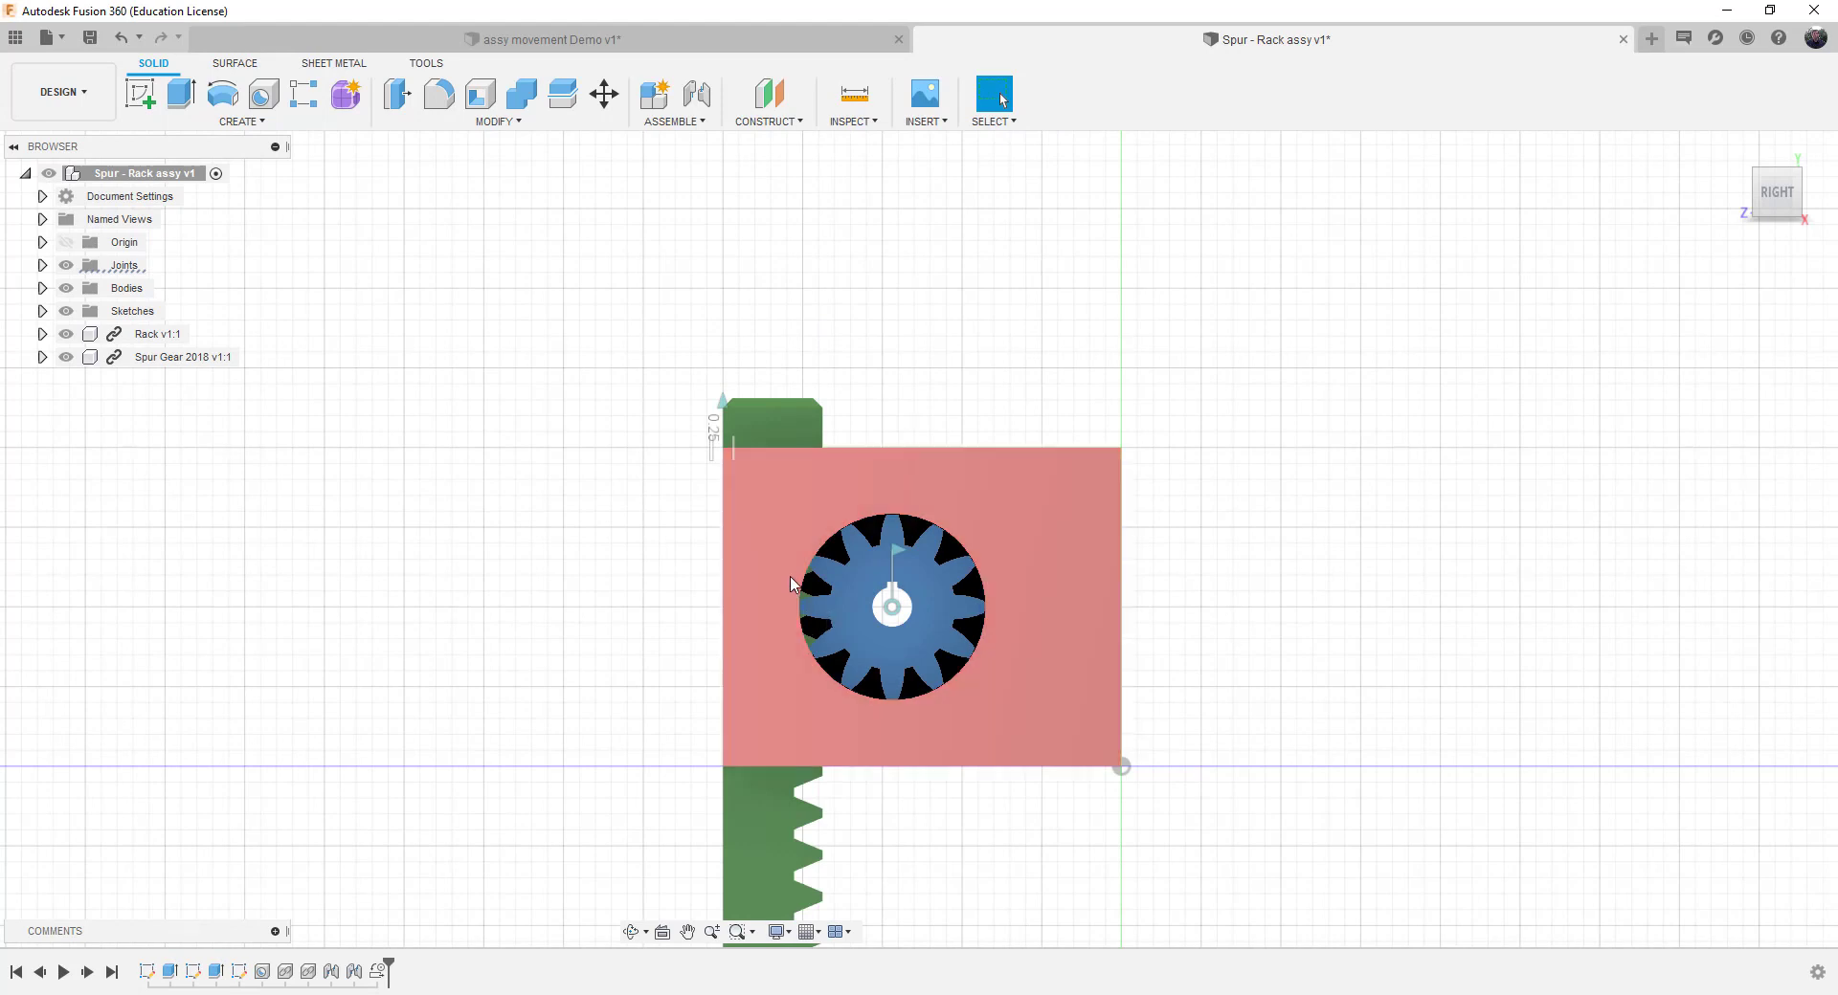
{"action": "left_click", "coordinate": [827, 654]}
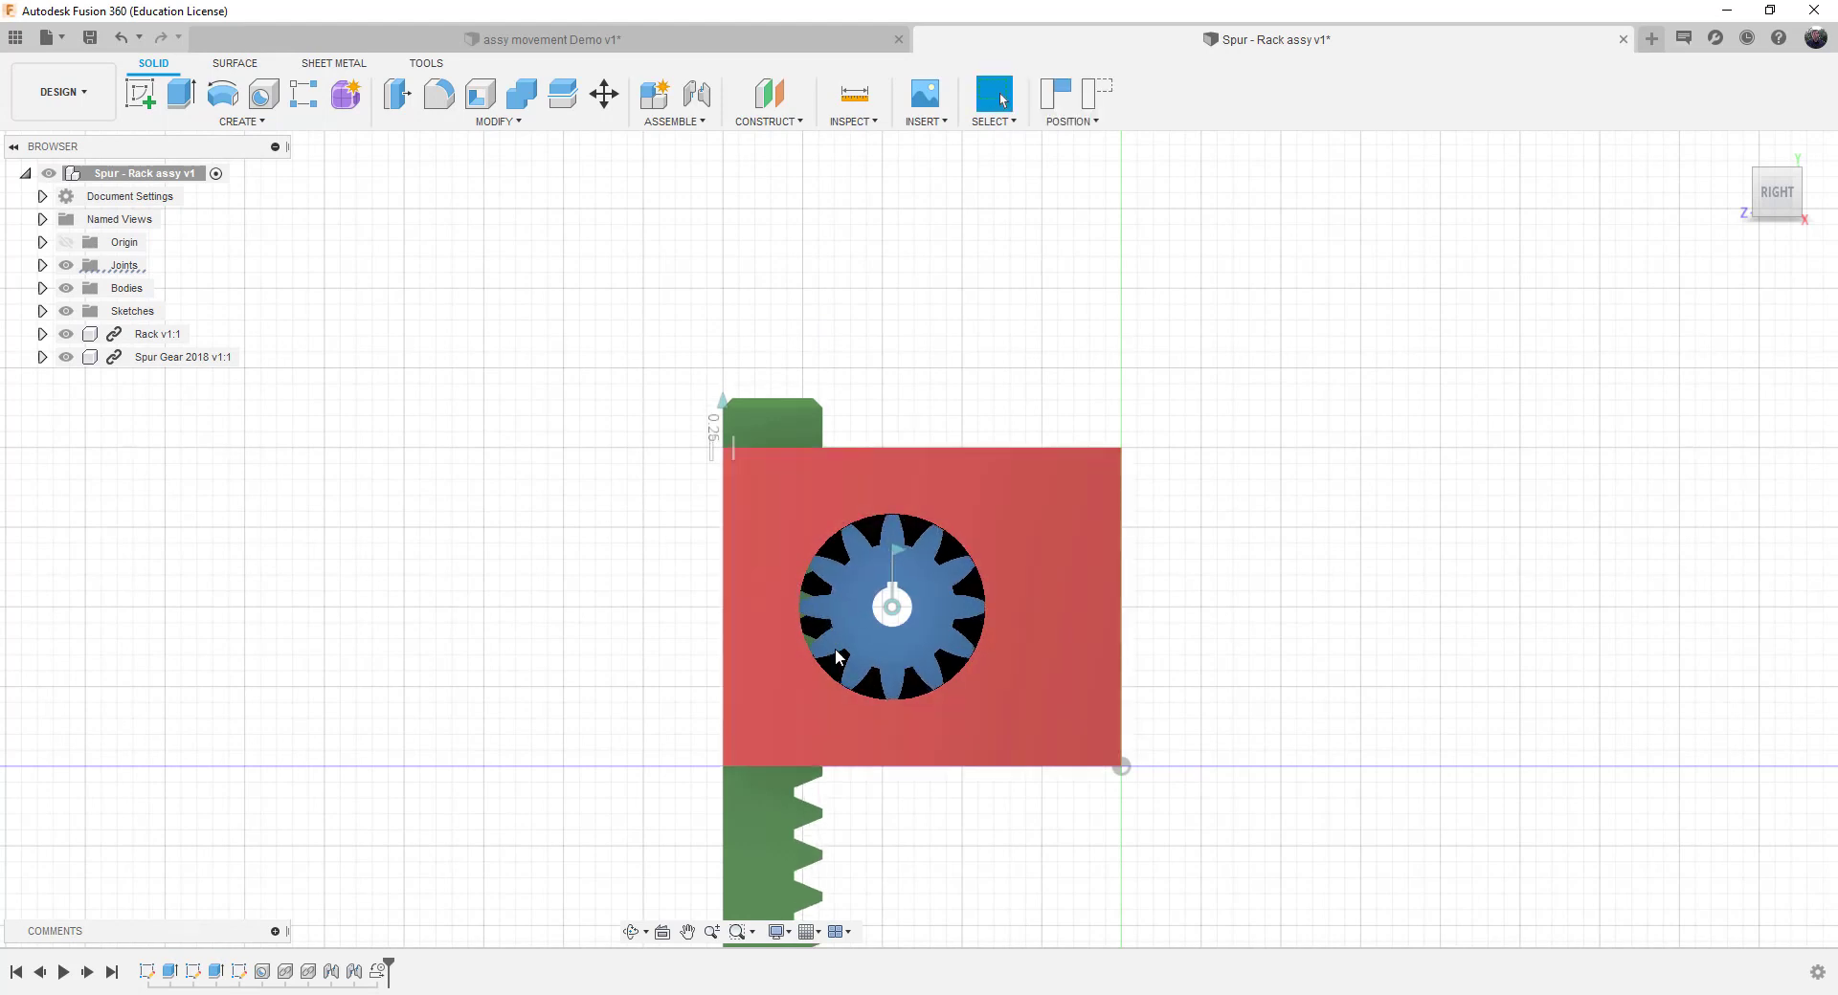
{"action": "left_click", "coordinate": [378, 973]}
{"action": "right_click", "coordinate": [378, 973]}
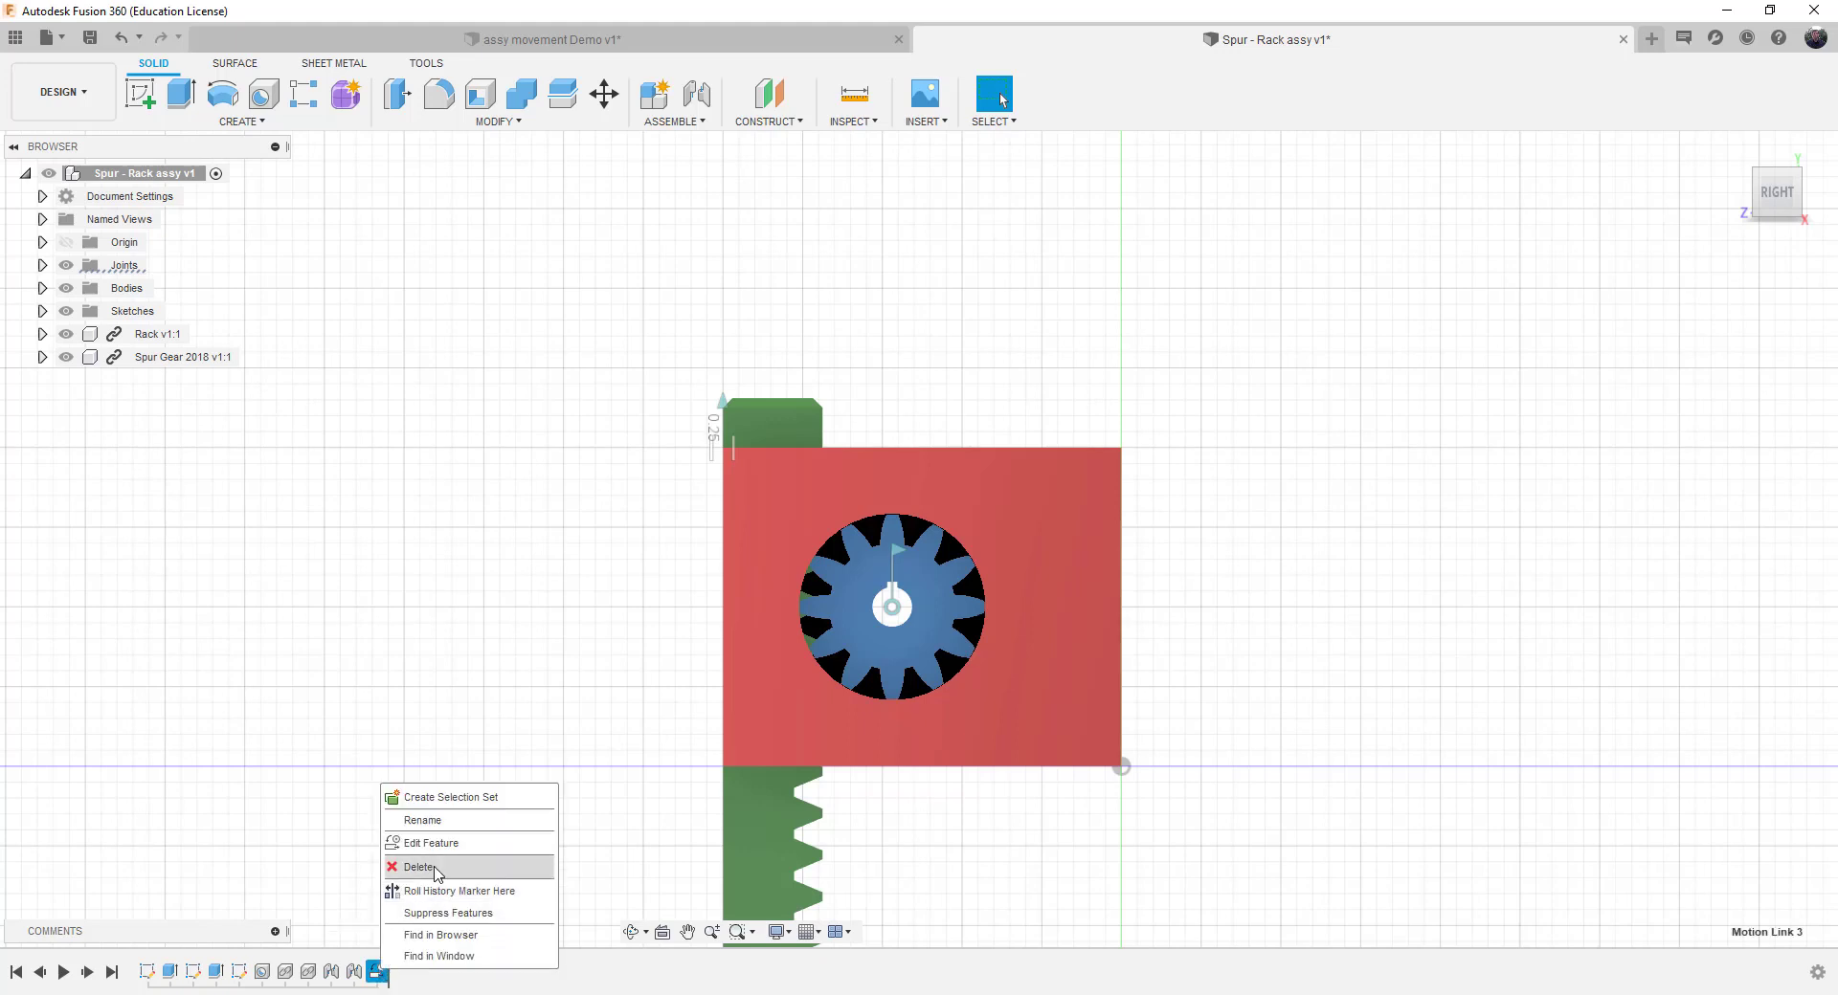
{"action": "left_click", "coordinate": [433, 843]}
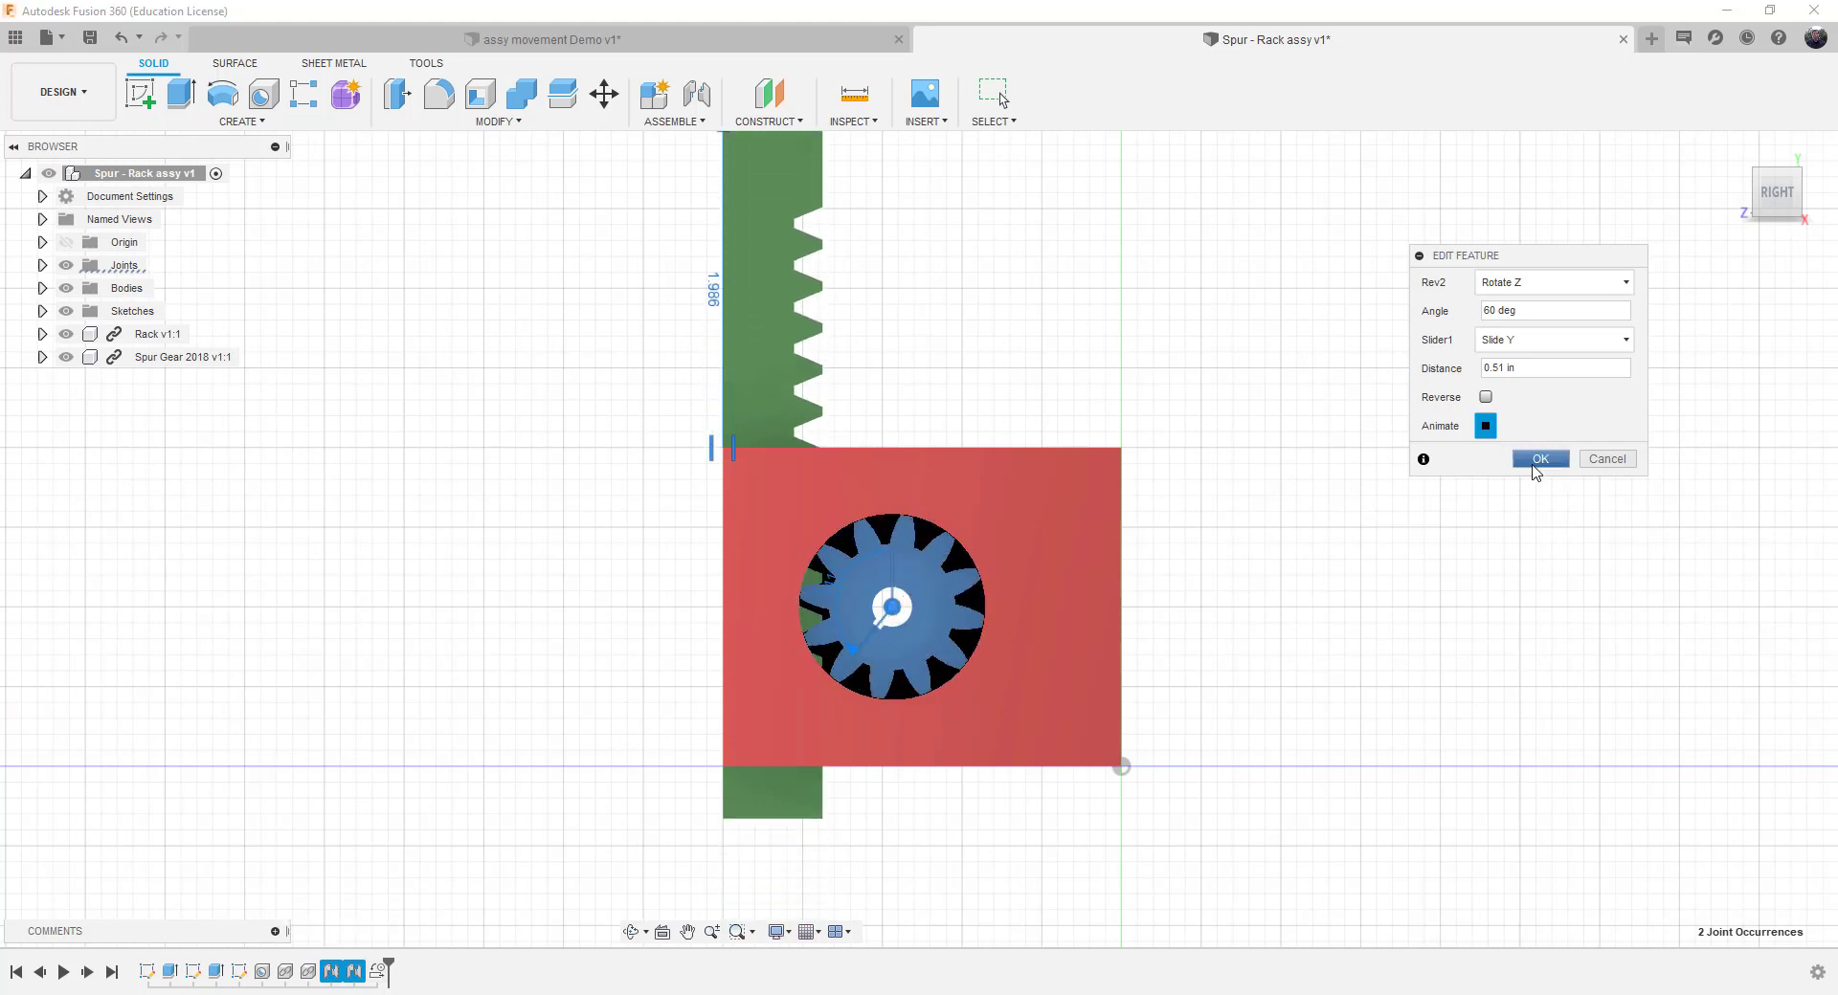
{"action": "left_click", "coordinate": [1541, 459]}
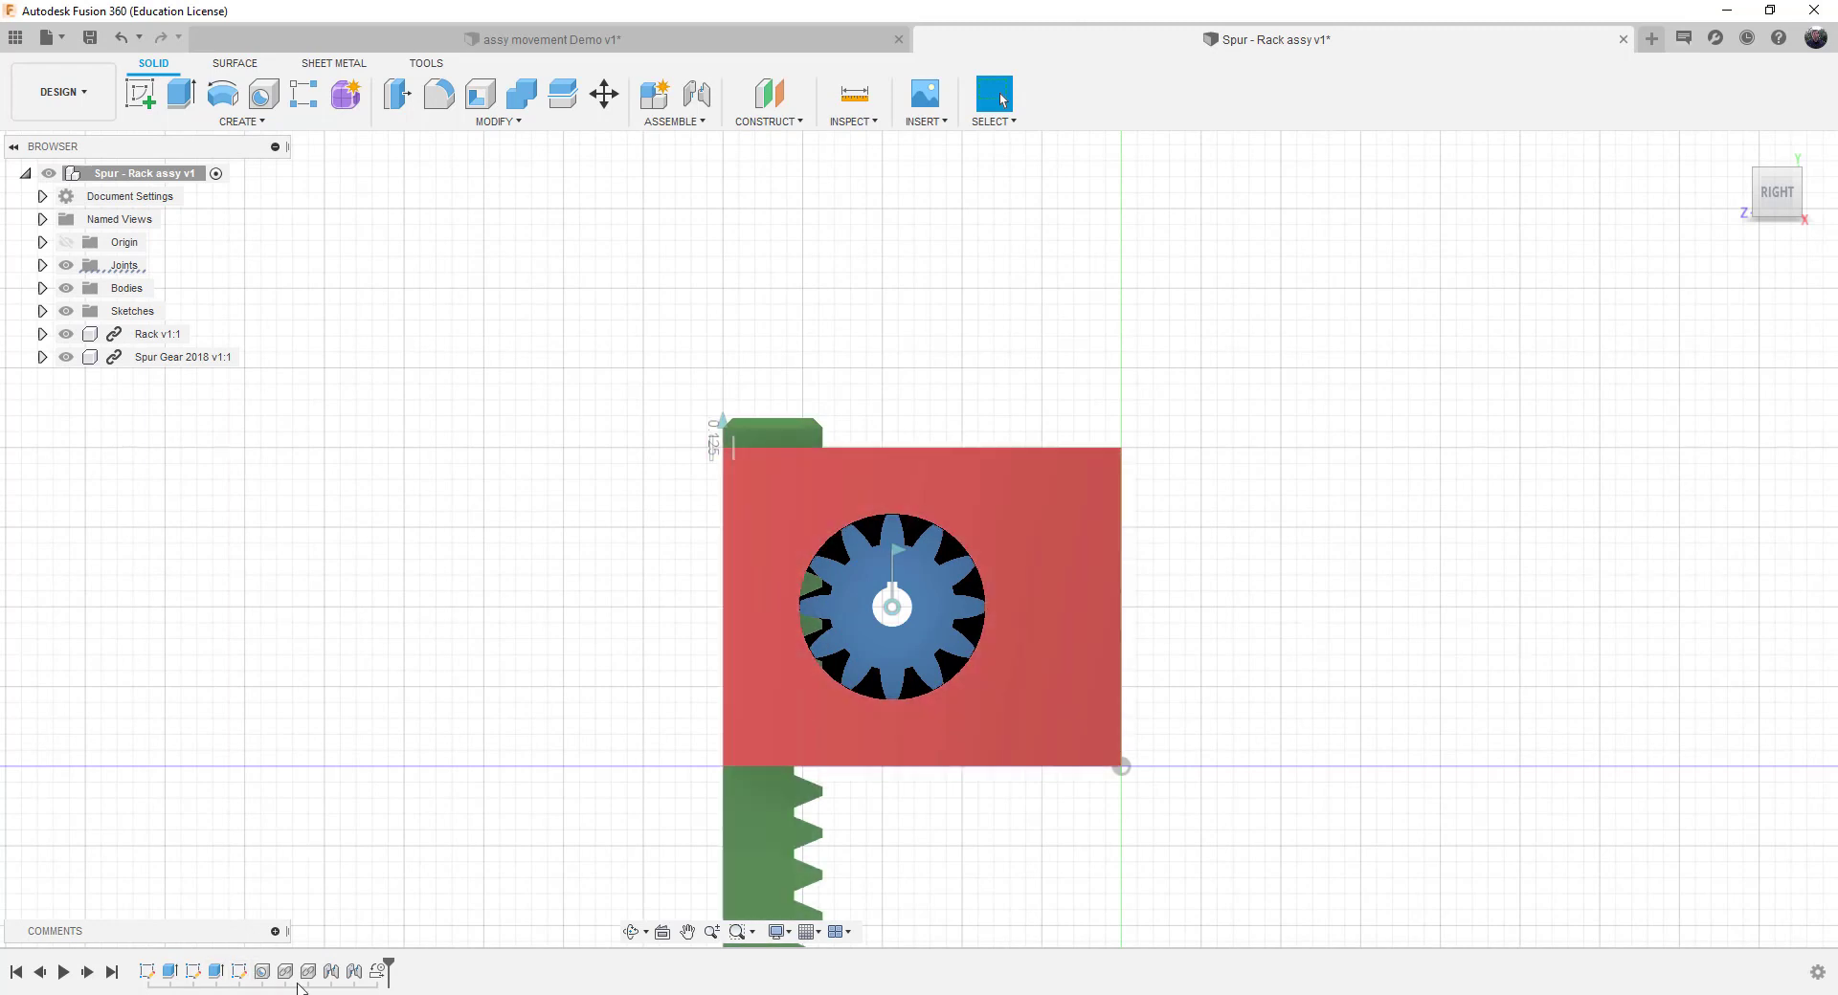
Lower the slider joint's Minimum limit to 0.10 in, keeping the 2.0 in maximum.
{"action": "right_click", "coordinate": [331, 972]}
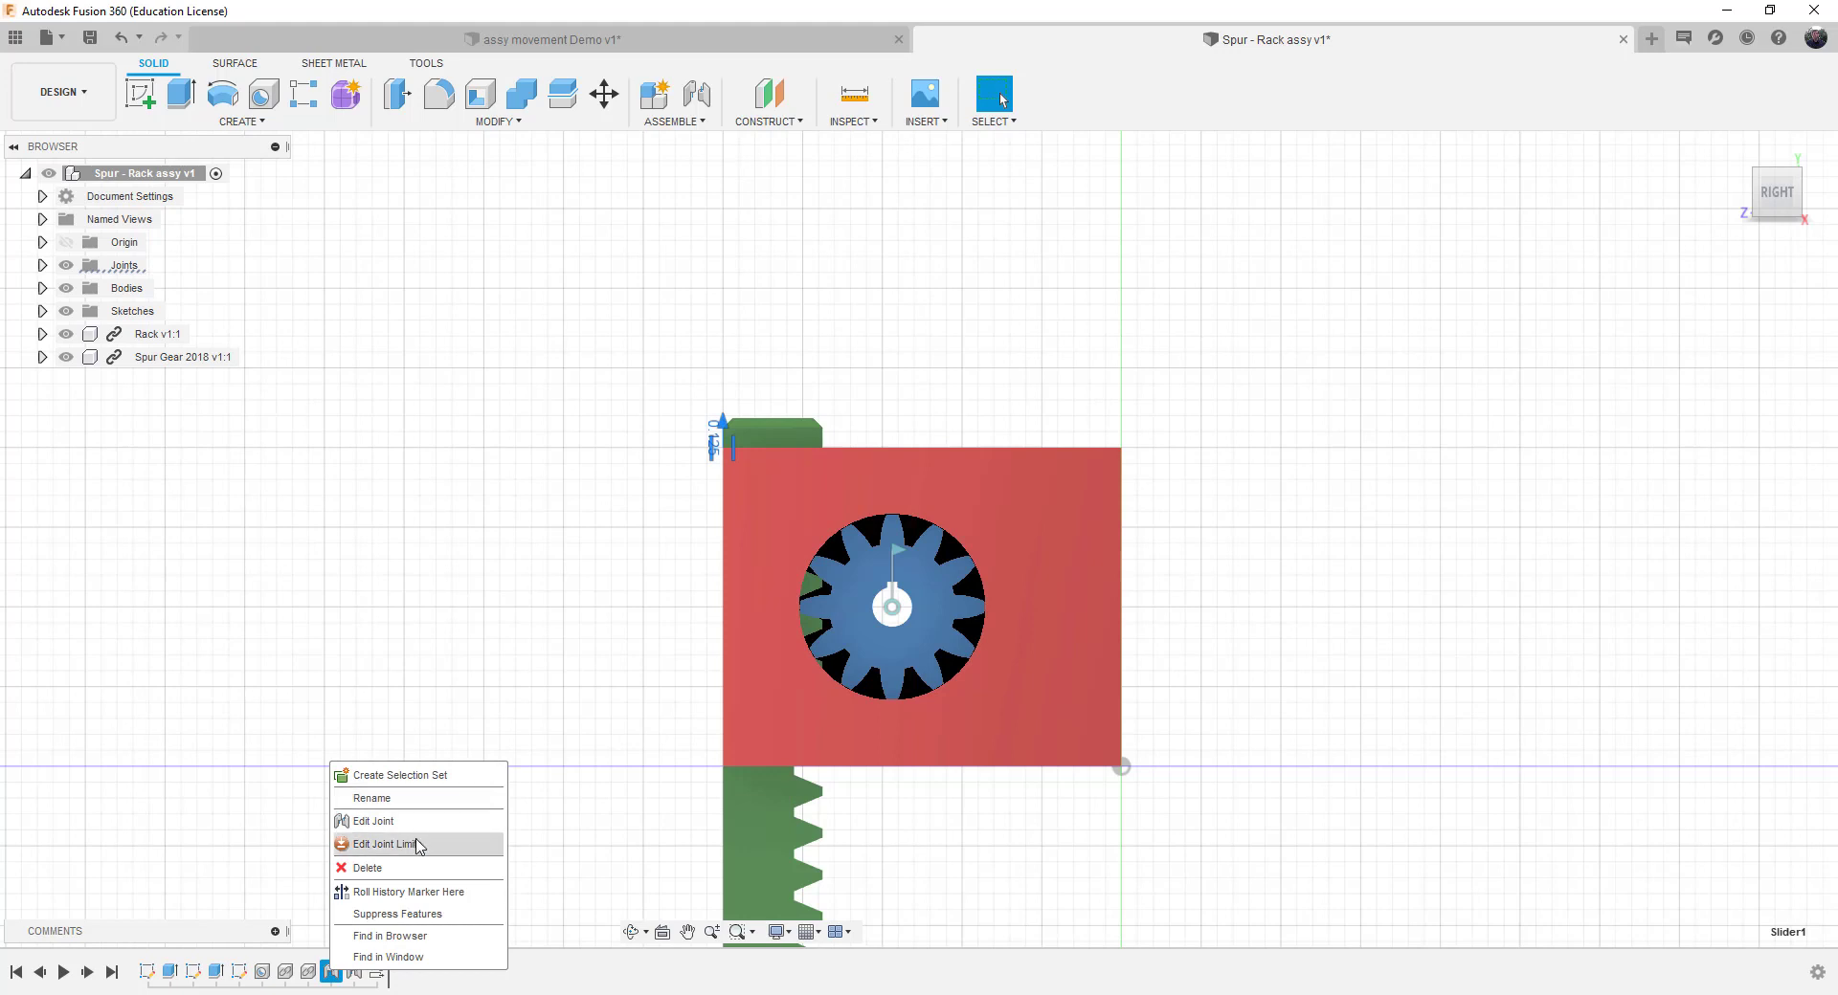
{"action": "left_click", "coordinate": [386, 845]}
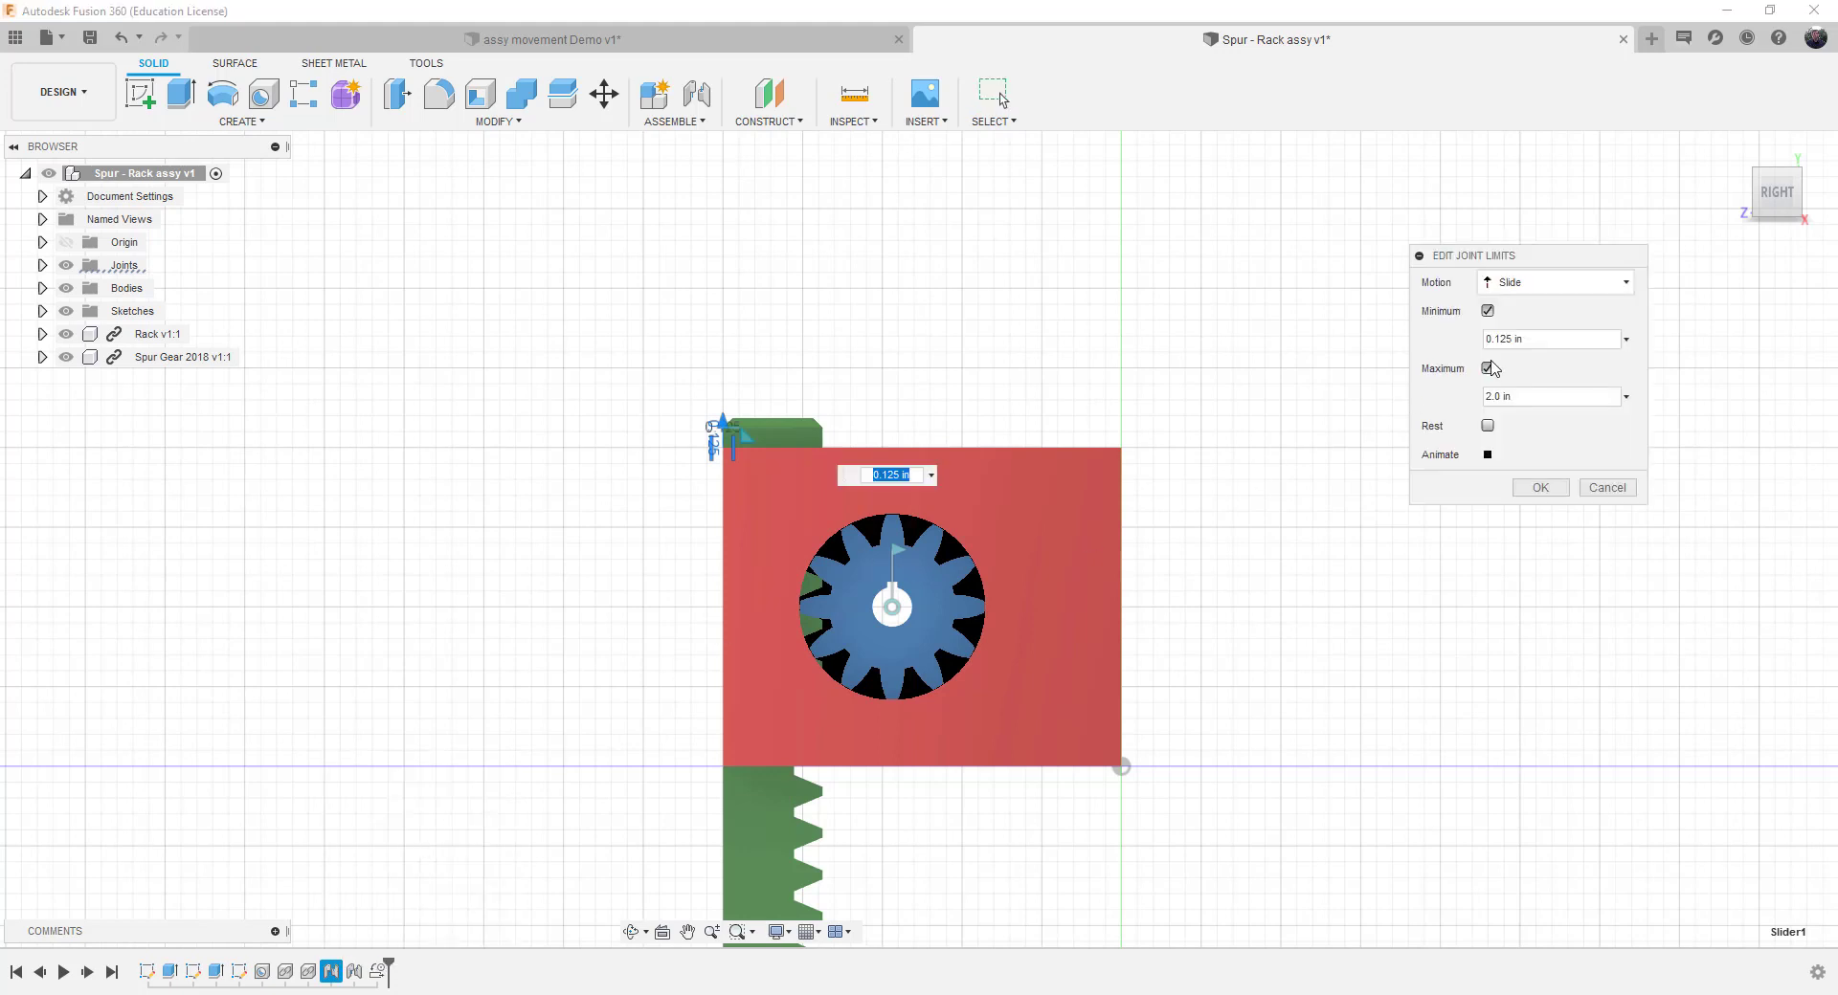
{"action": "left_click_drag", "start_coordinate": [1529, 336], "coordinate": [1501, 337]}
{"action": "scroll", "coordinate": [827, 627], "scroll_direction": "up", "scroll_amount": 5}
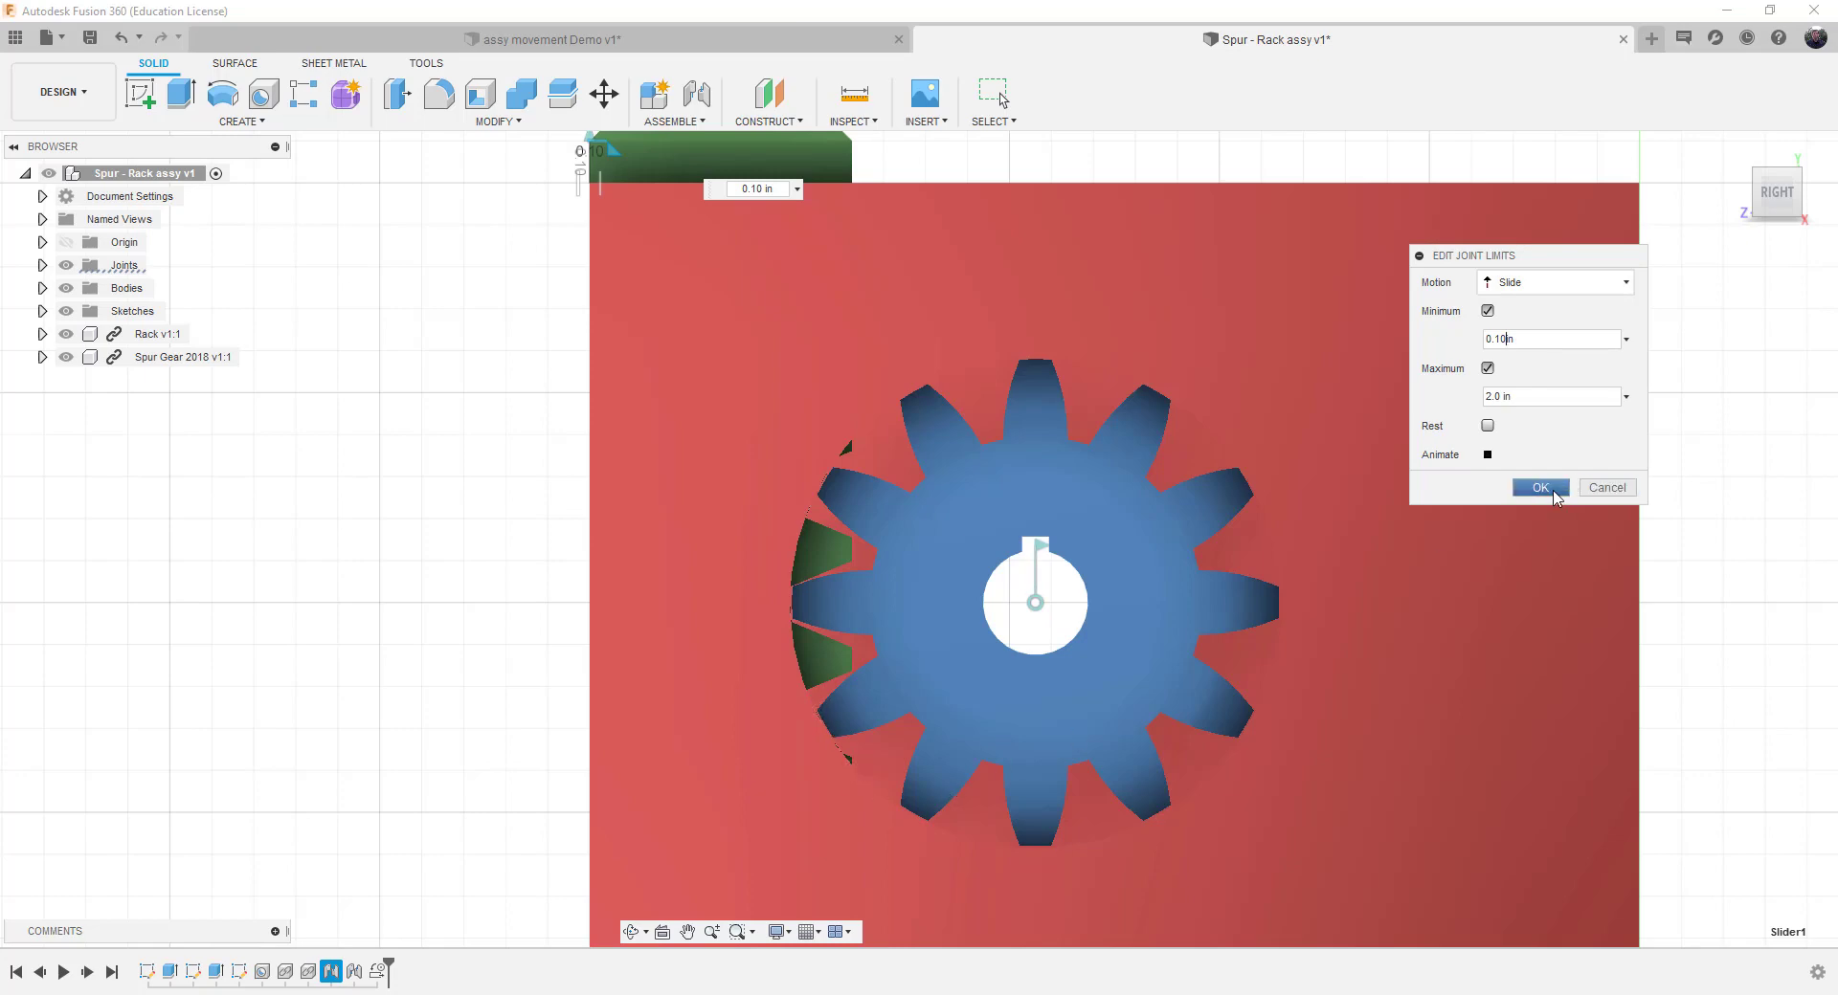
{"action": "left_click", "coordinate": [1540, 489]}
{"action": "scroll", "coordinate": [1048, 560], "scroll_direction": "up", "scroll_amount": 3}
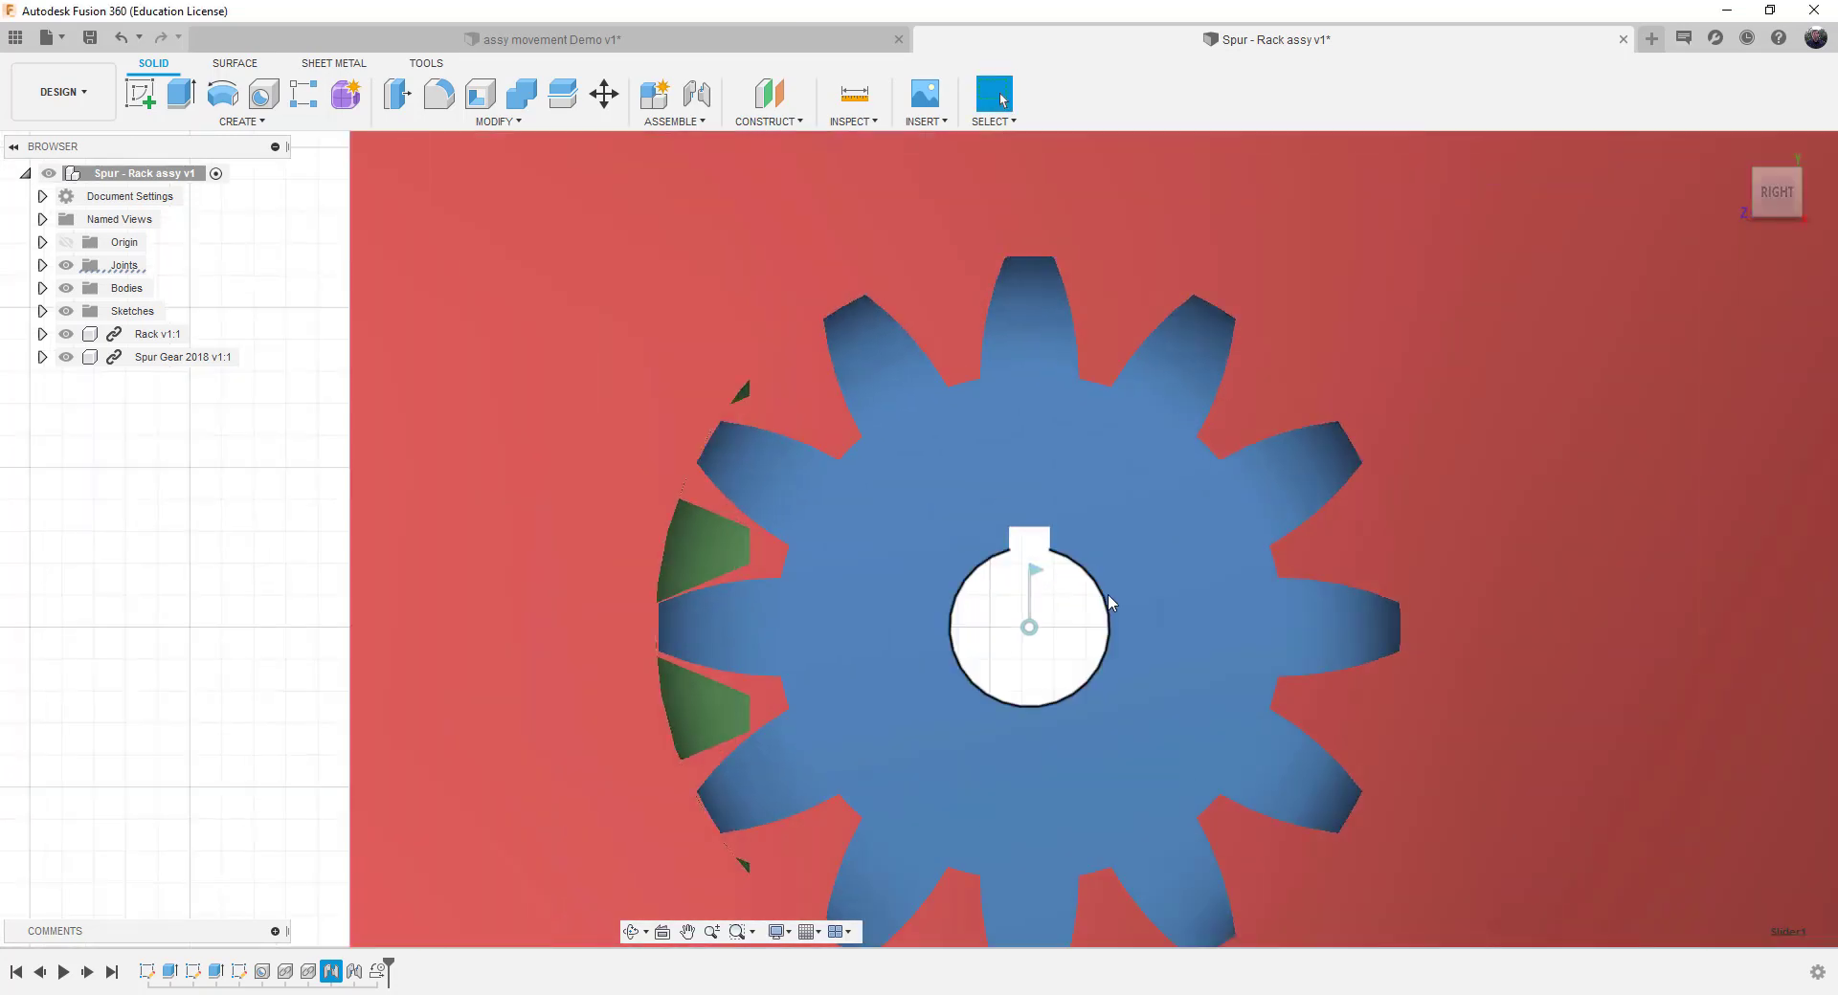
{"action": "scroll", "coordinate": [1108, 599], "scroll_direction": "down", "scroll_amount": 5}
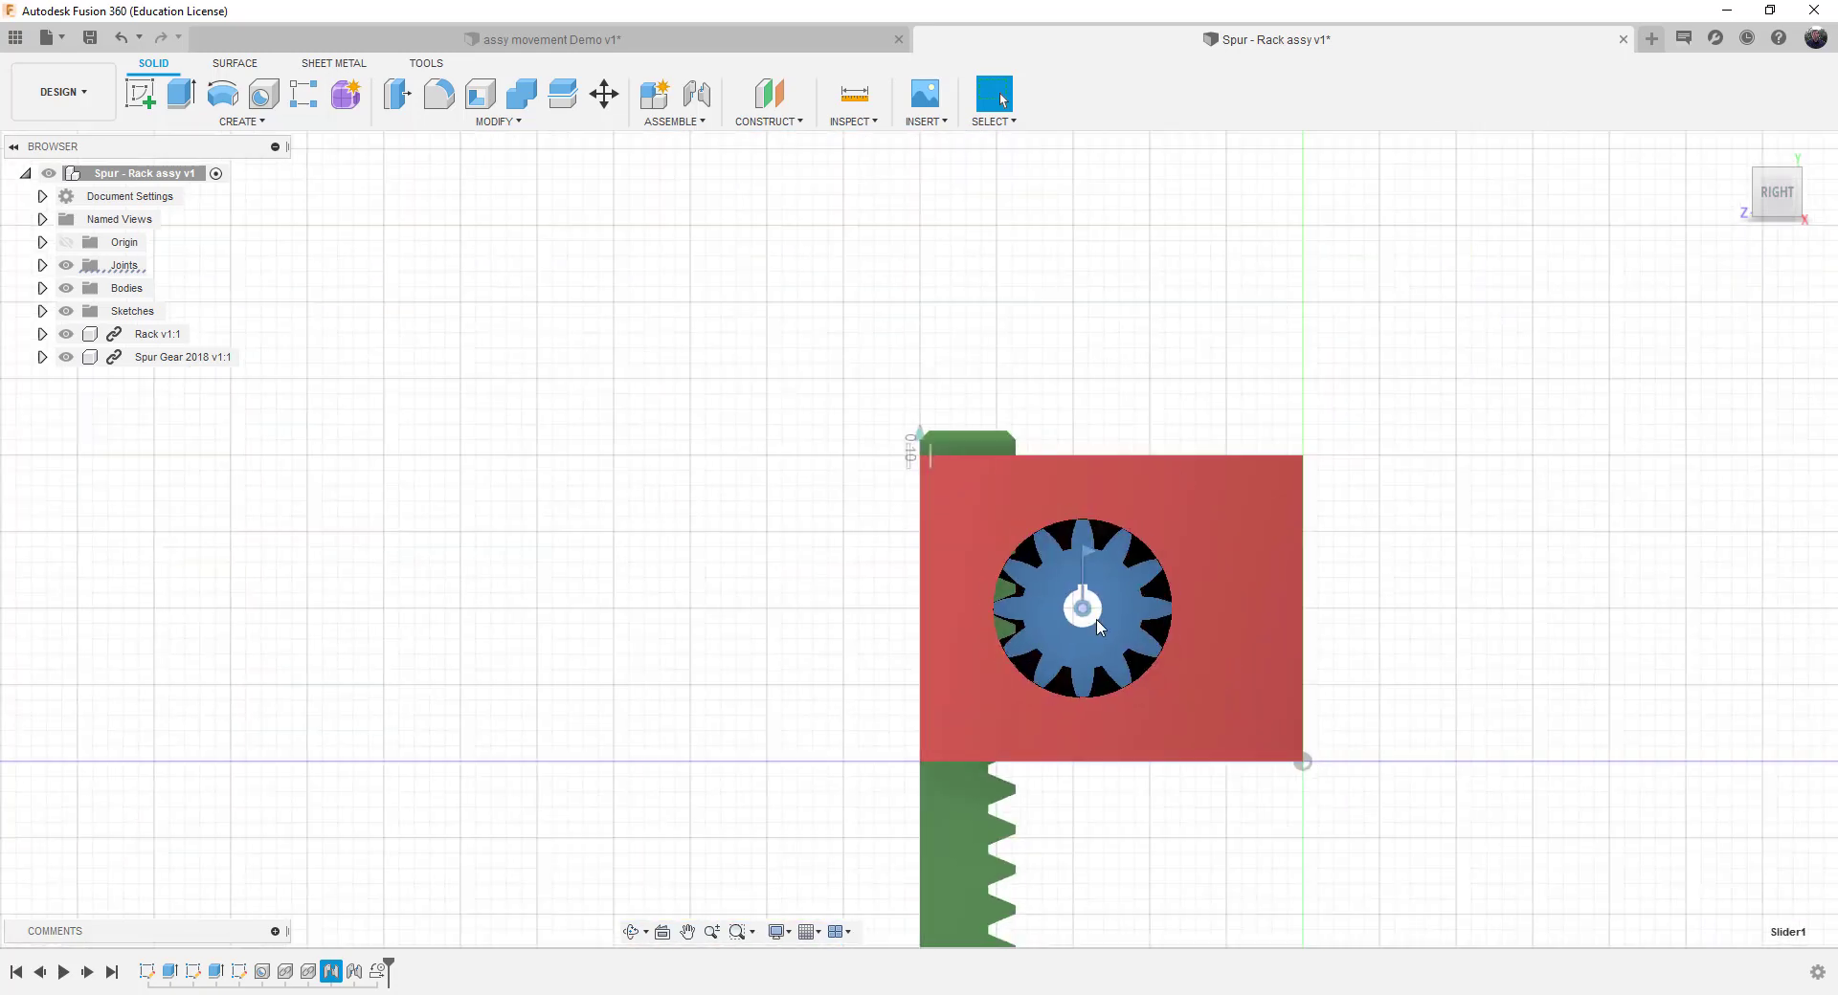
Reopen Motion Link 3, play Animate, and change Distance to 0.525 in against 60 deg.
{"action": "right_click", "coordinate": [381, 972]}
{"action": "left_click", "coordinate": [423, 854]}
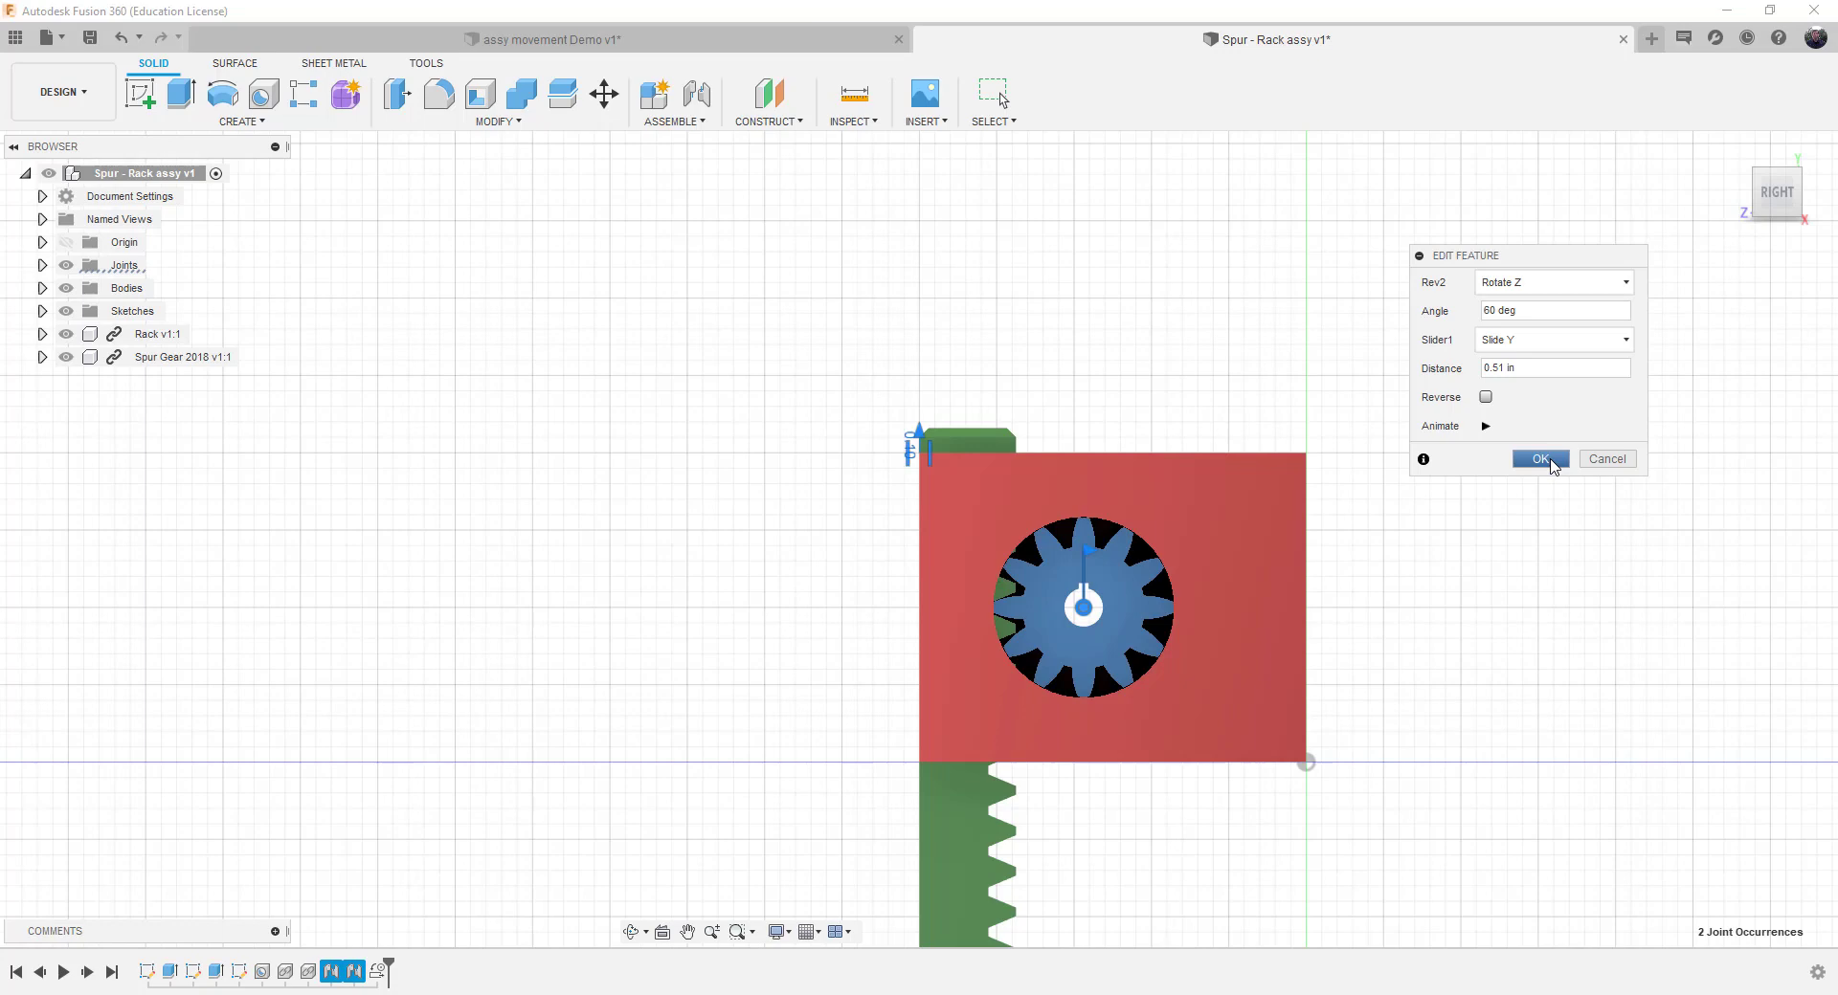
{"action": "left_click", "coordinate": [1485, 426]}
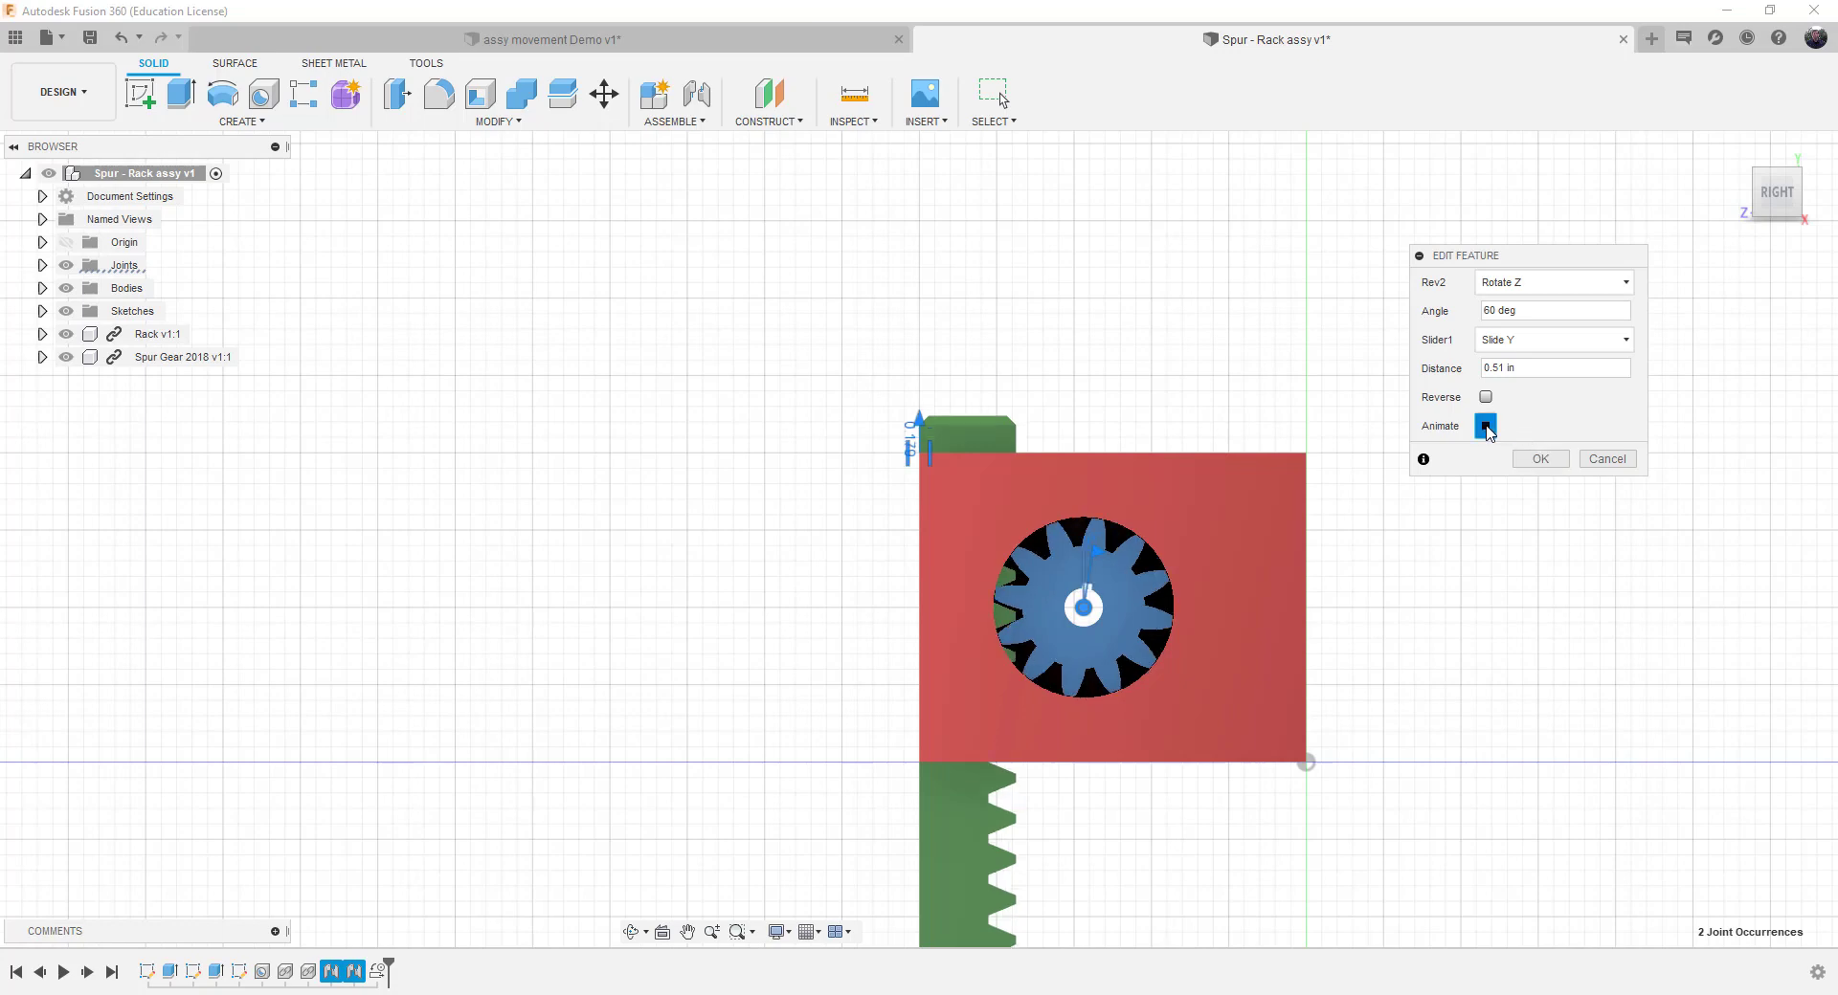
{"action": "left_click", "coordinate": [1500, 367]}
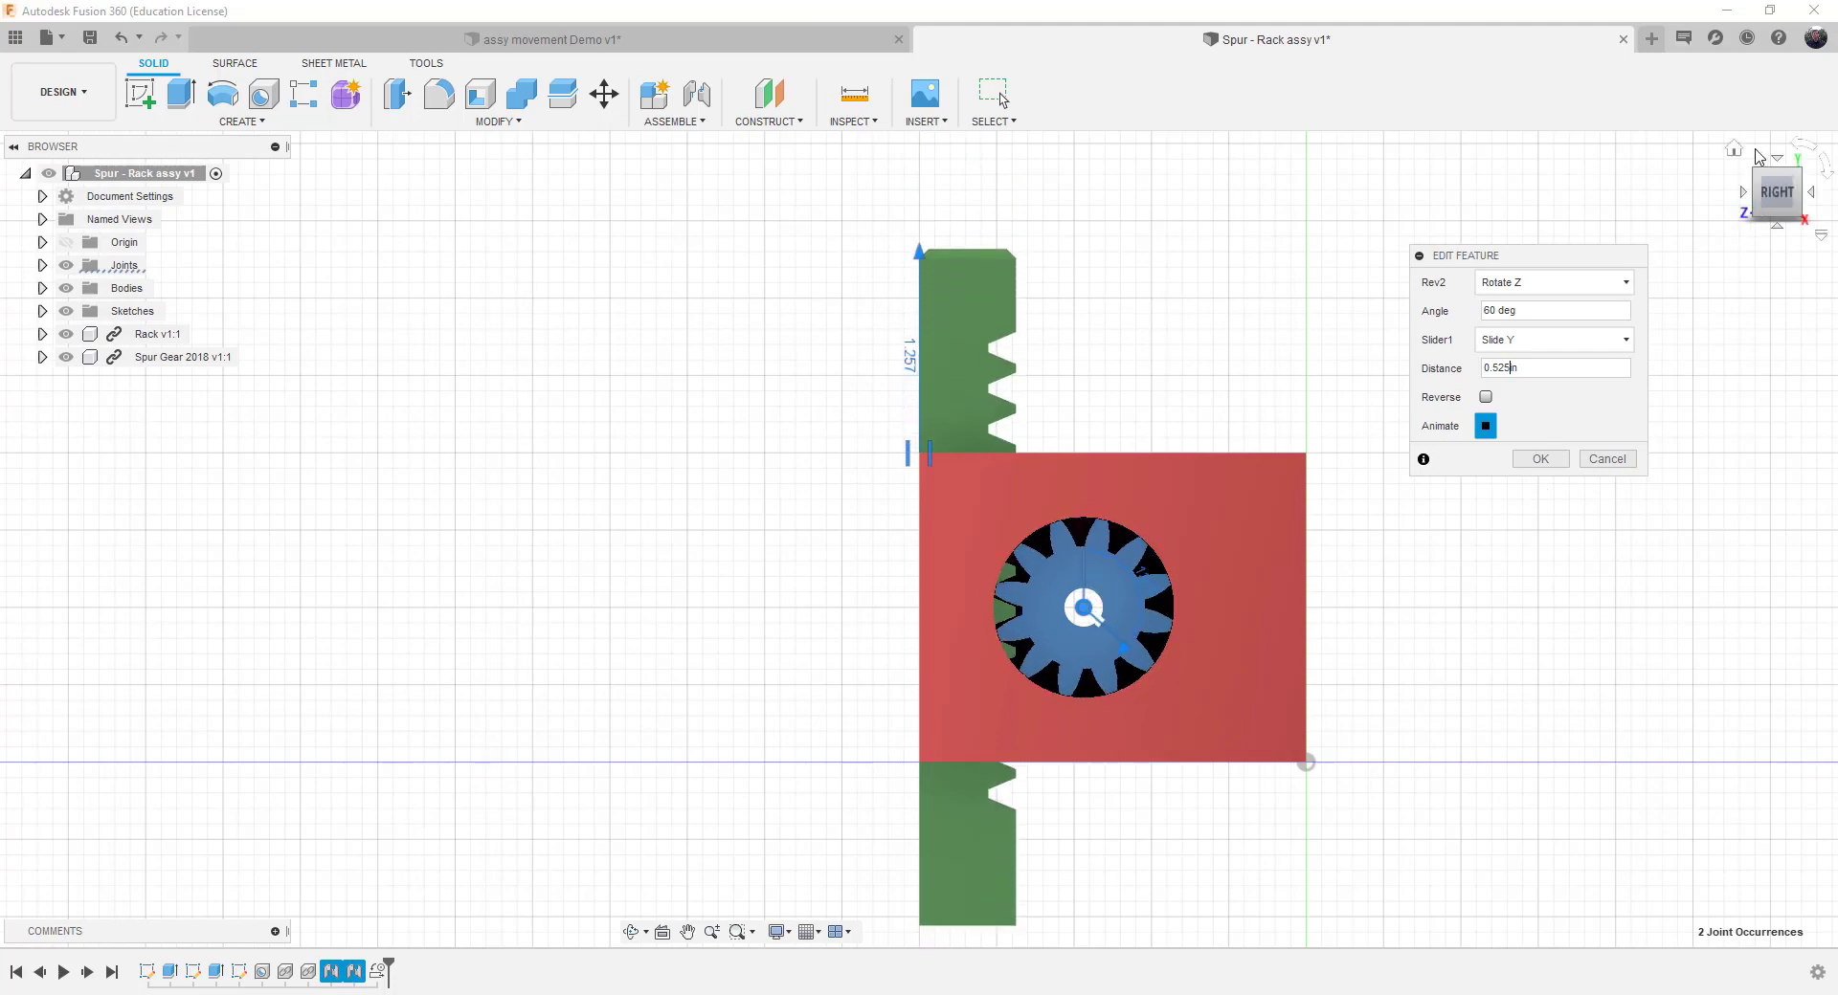
Switch to the ViewCube Home isometric view while the 60 deg / 0.525 in link animates.
{"action": "left_click", "coordinate": [1733, 150]}
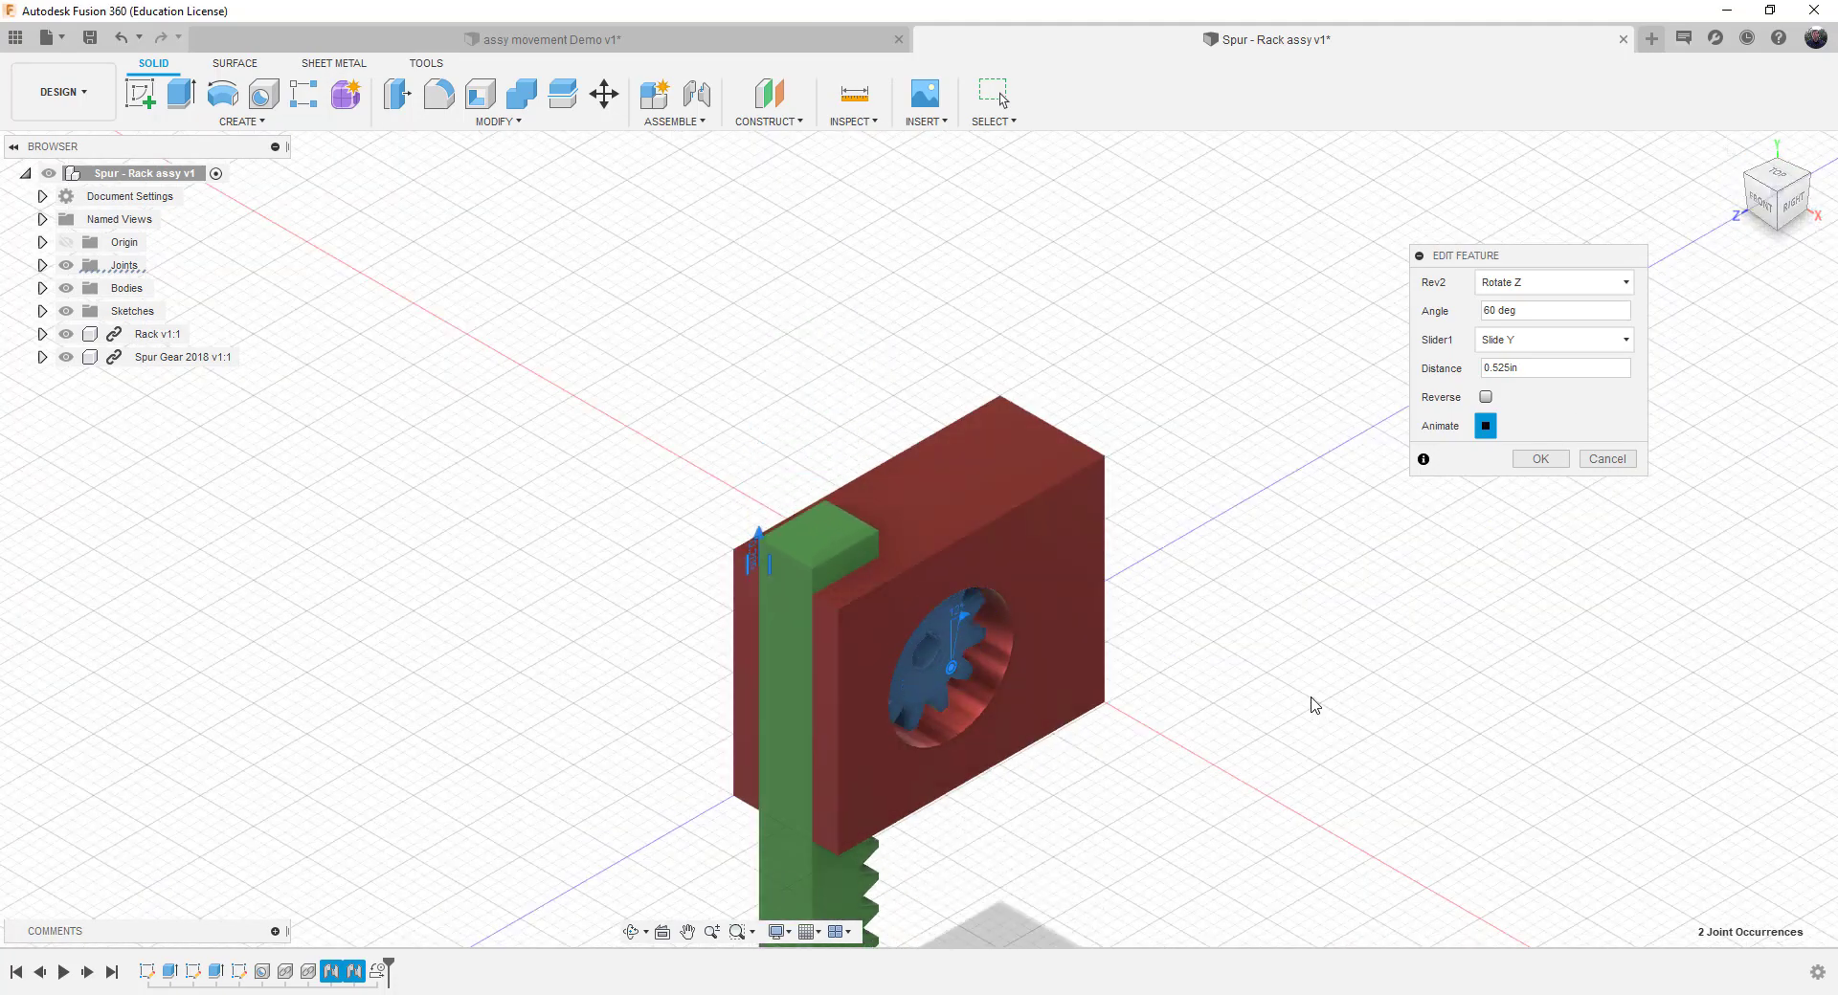